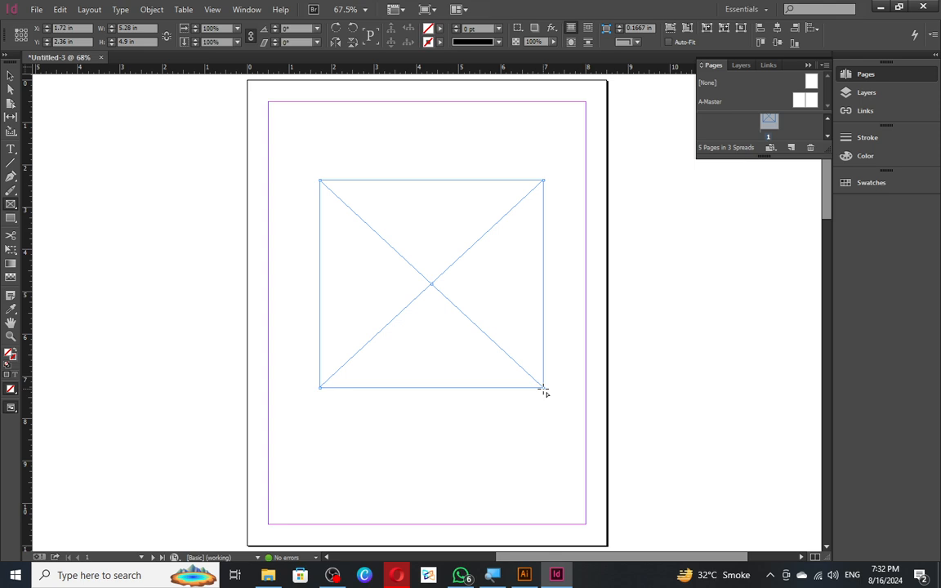
- Narrow the placeholder frame to about 2 in wide, then delete it
key("v")
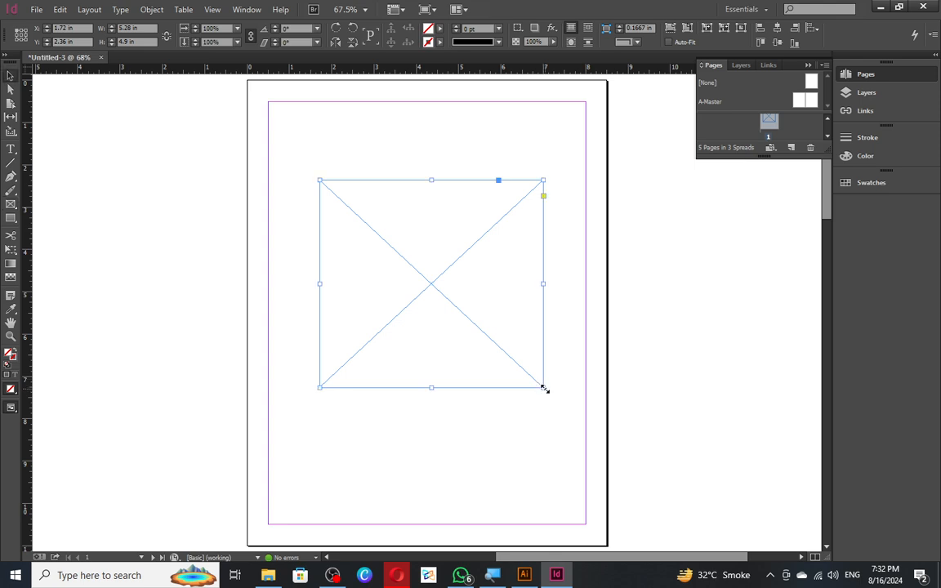
left_click_drag(543, 387, 427, 414)
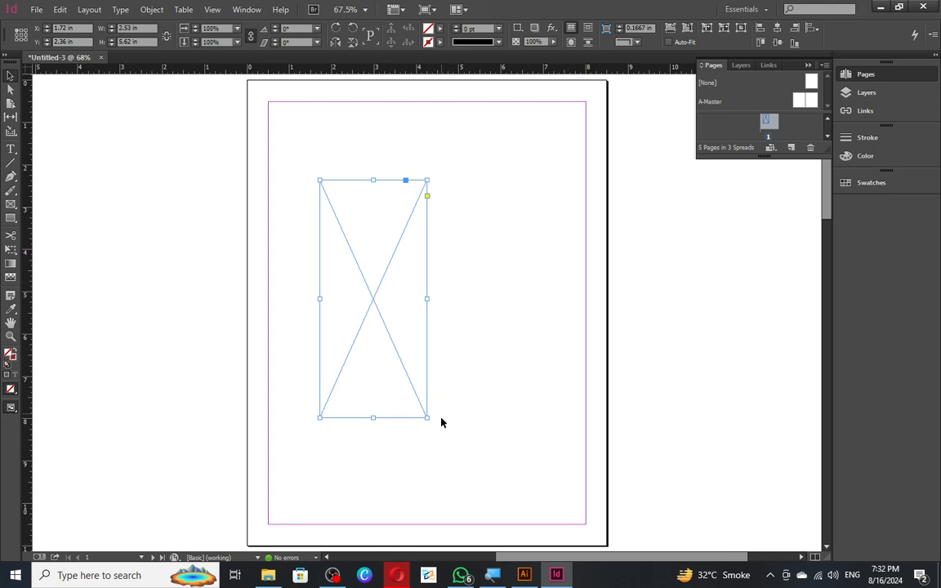
left_click_drag(424, 419, 406, 420)
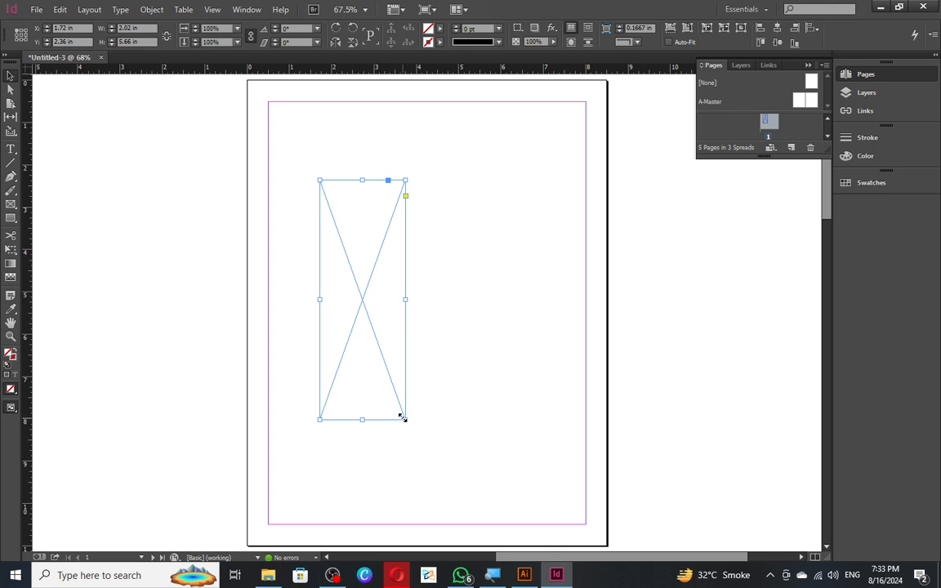
right_click(364, 326)
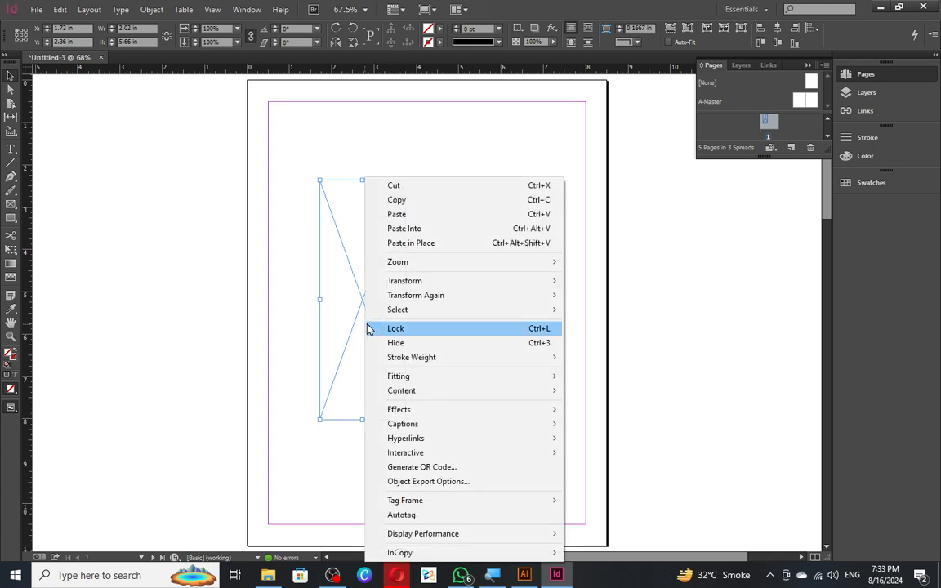
left_click(362, 319)
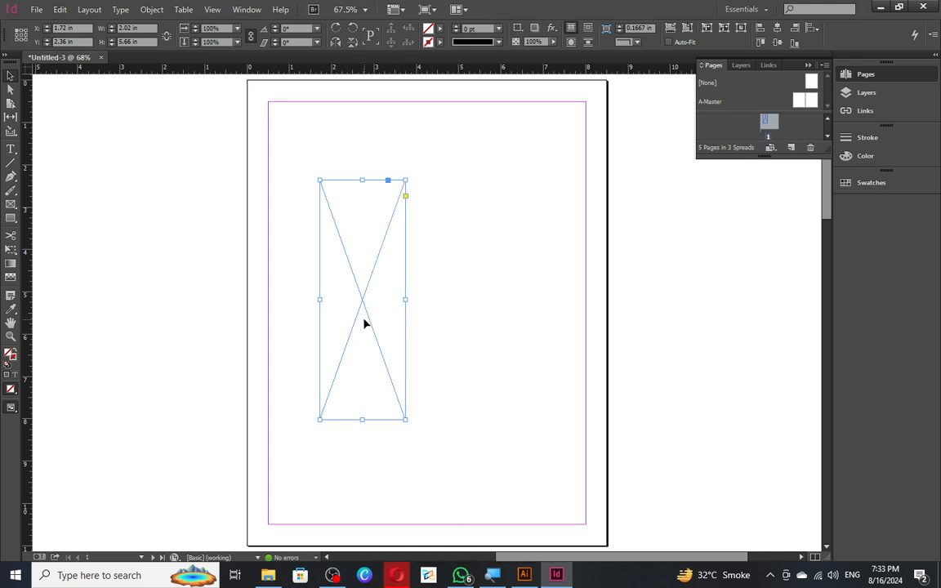
key("Delete")
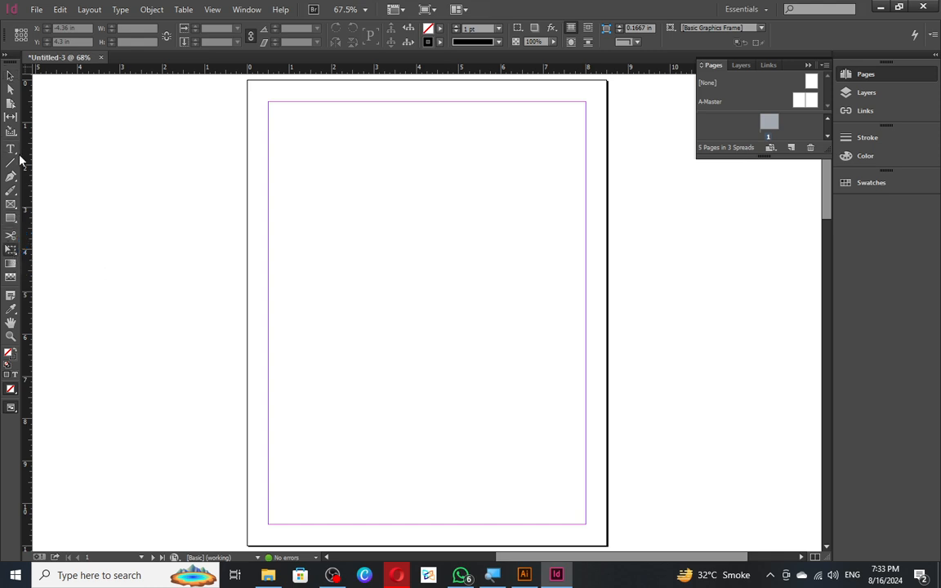
- Draw a new rectangle frame on the page and enlarge it up and to the right
left_click(11, 219)
left_click_drag(314, 170, 457, 324)
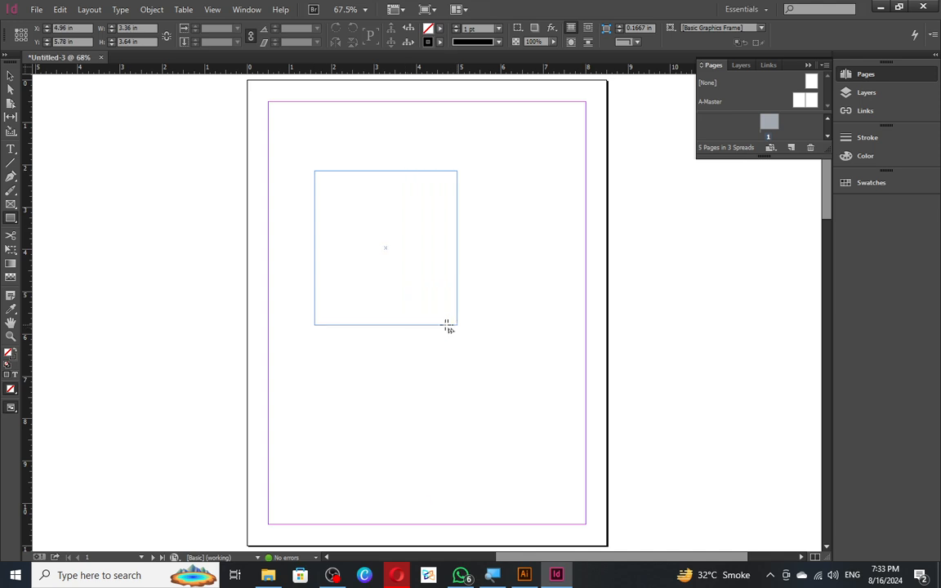
key("v")
left_click(471, 198)
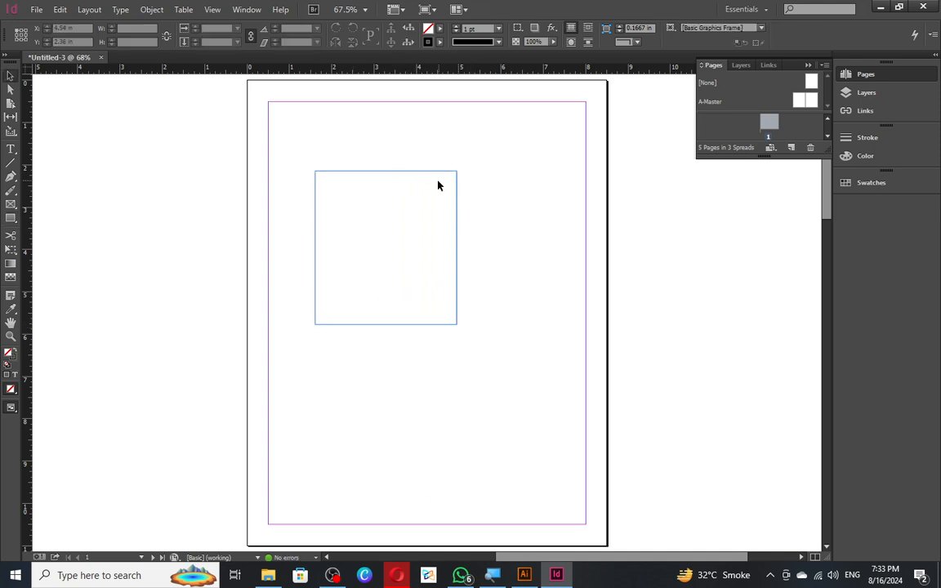
left_click(456, 175)
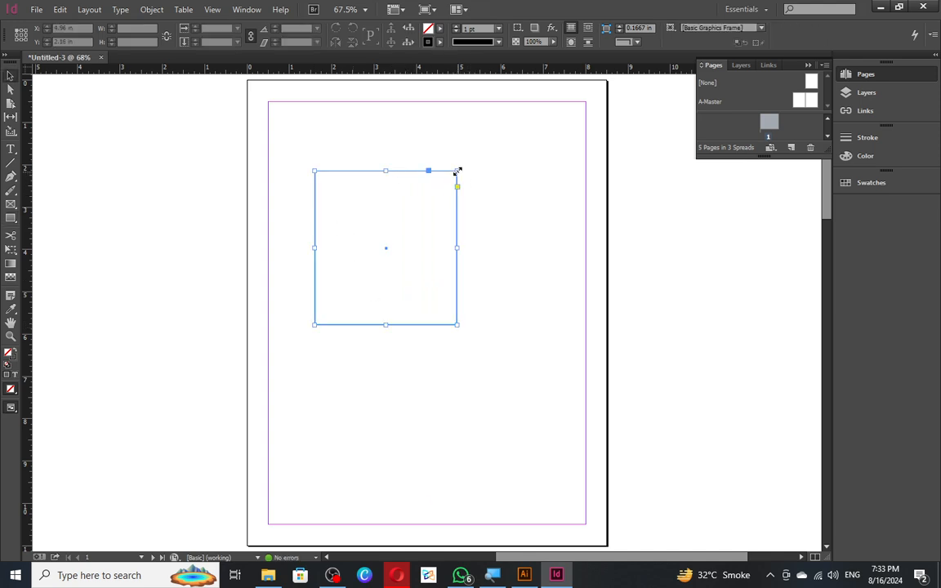
left_click_drag(456, 172, 508, 155)
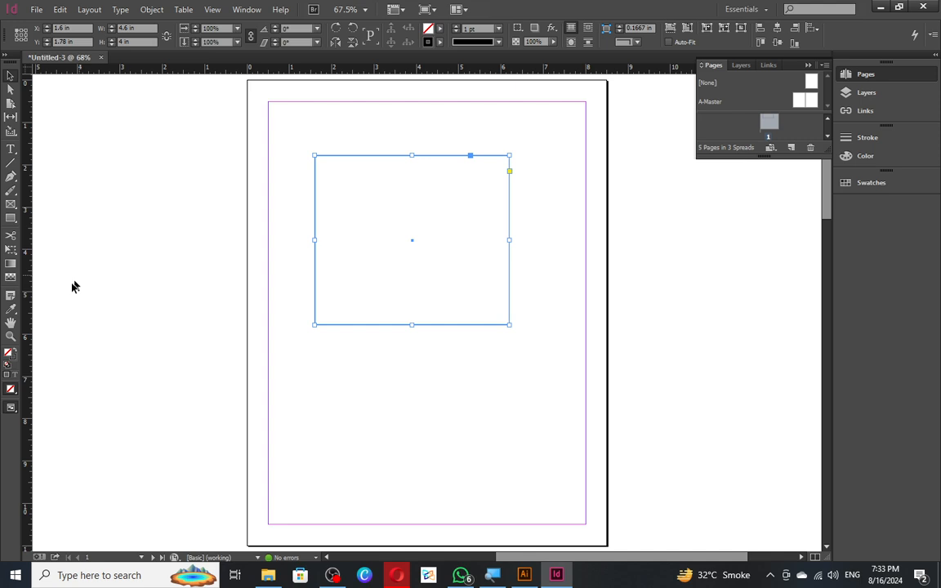
- With Free Transform, rotate the frame -47° into a diamond touching the left margin
left_click(13, 249)
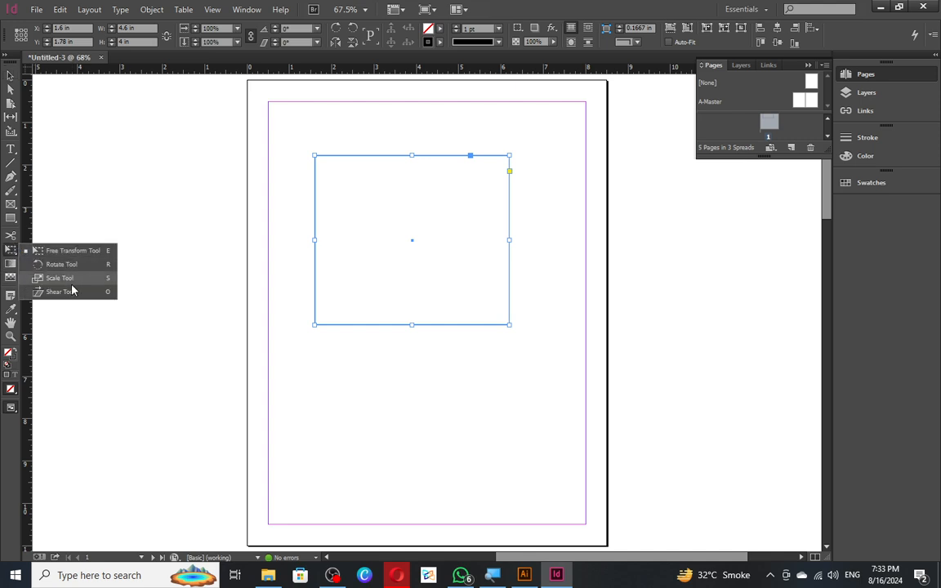
left_click(58, 251)
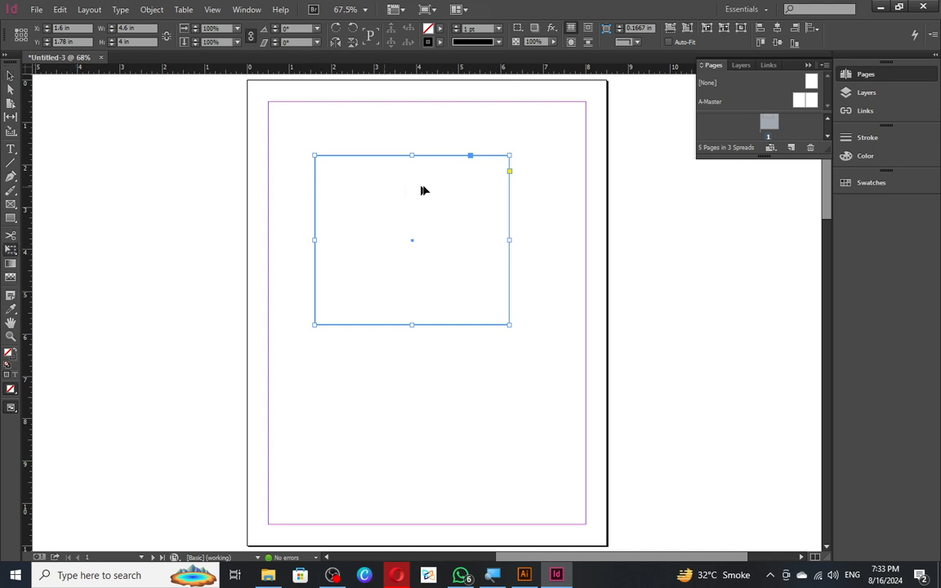
left_click_drag(514, 151, 583, 290)
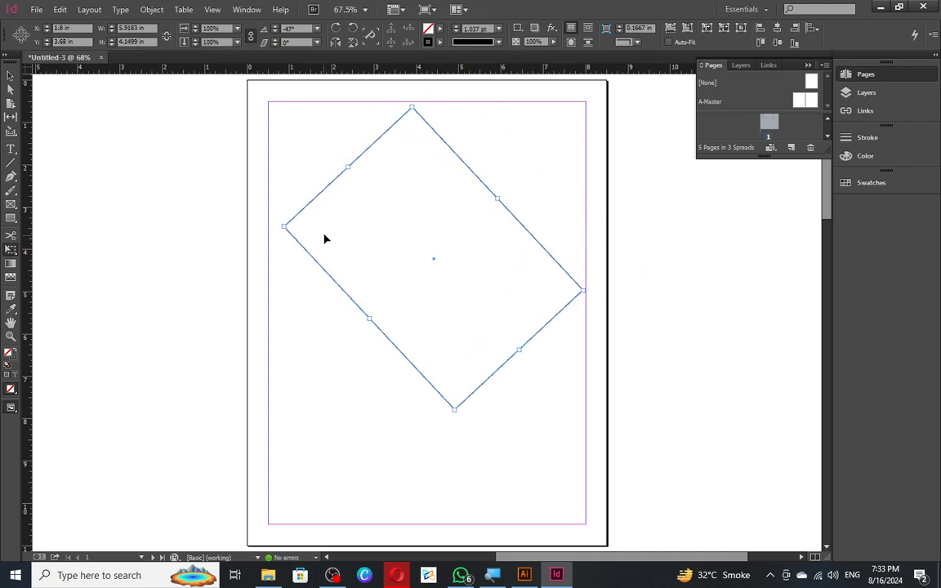
mouse_move(324, 238)
left_mouse_down()
mouse_move(283, 280)
mouse_move(308, 233)
left_mouse_up()
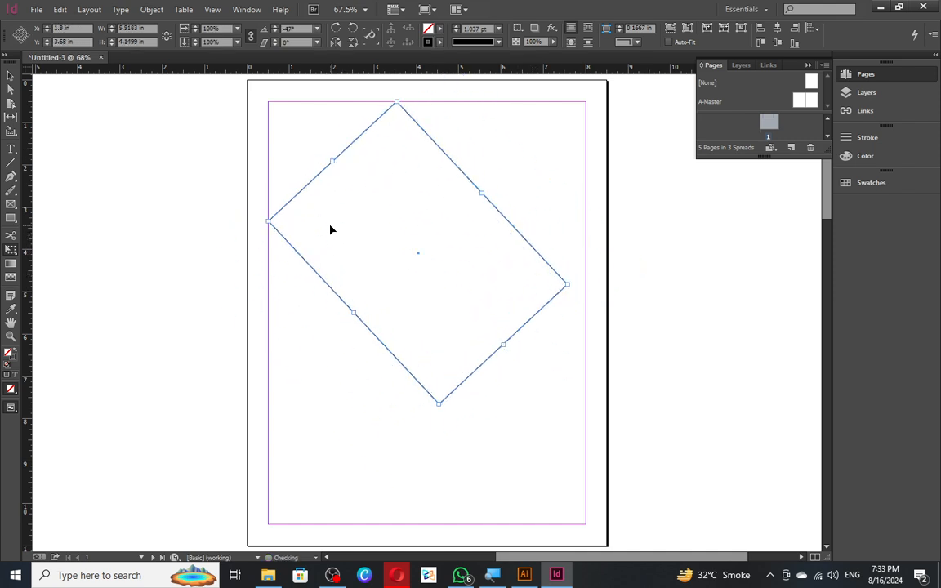
- Rotate the diamond around its top corner, then undo back to -47°
left_click(14, 253)
left_click(82, 263)
left_click(323, 236)
left_click(397, 101)
left_click_drag(568, 286, 460, 250)
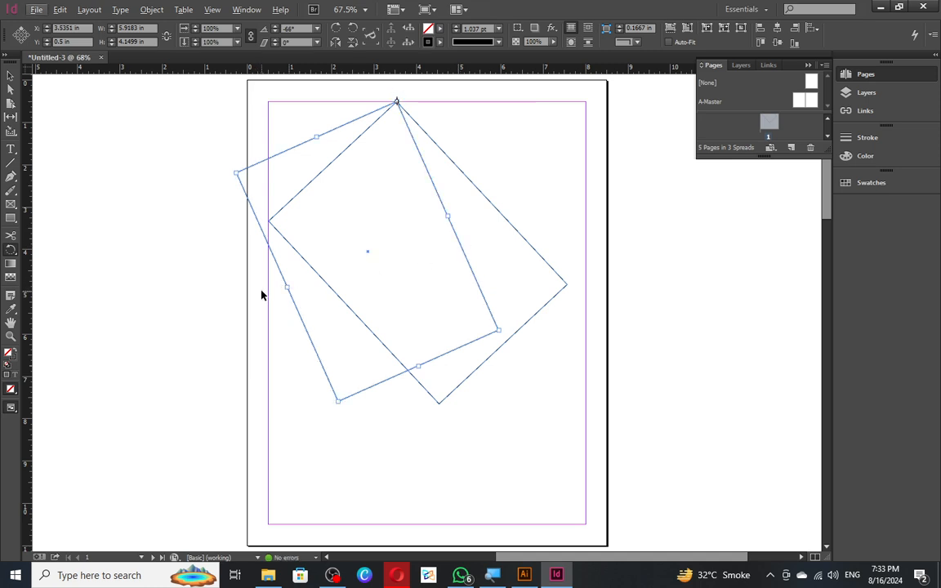
key("ctrl+r")
key("ctrl+z")
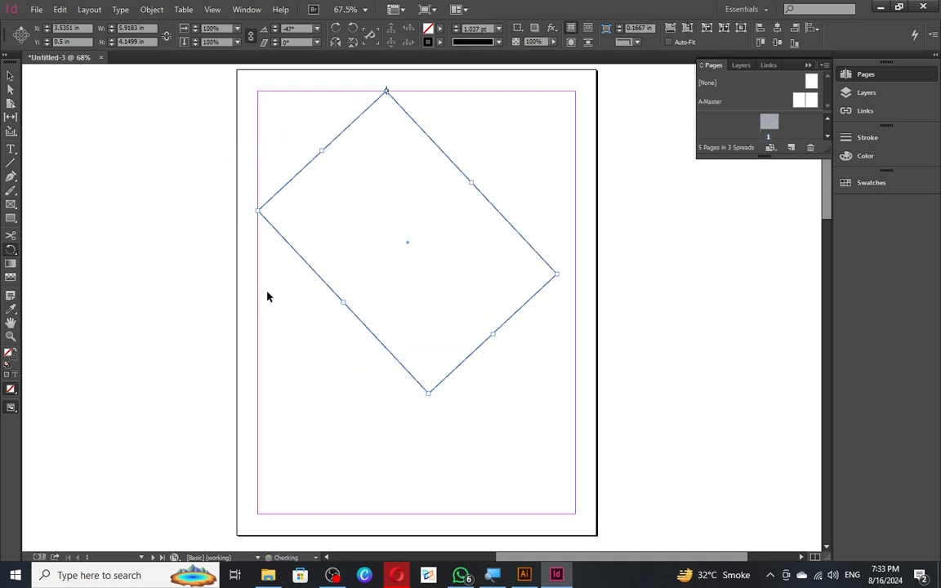
- Rotate the diamond again around its top corner
key("ctrl+d")
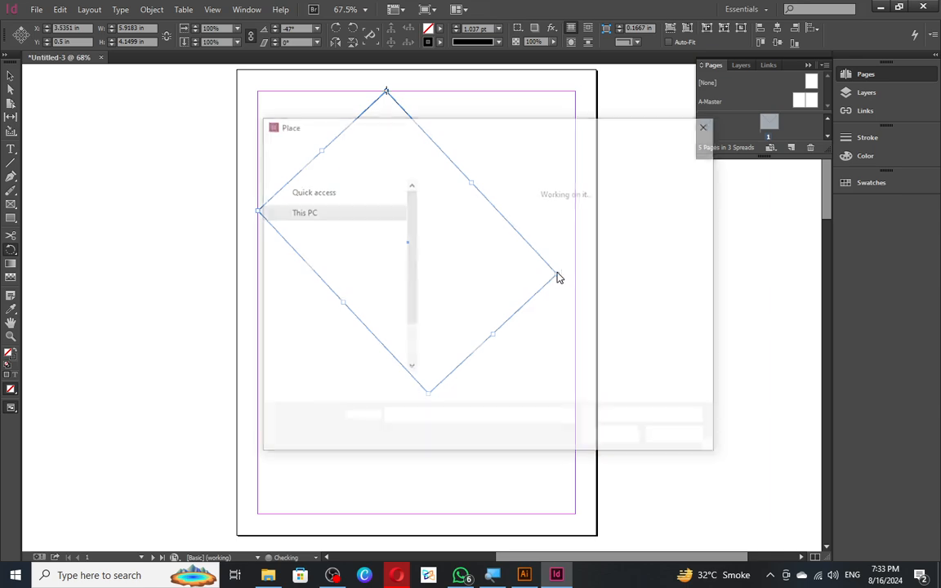
key("Escape")
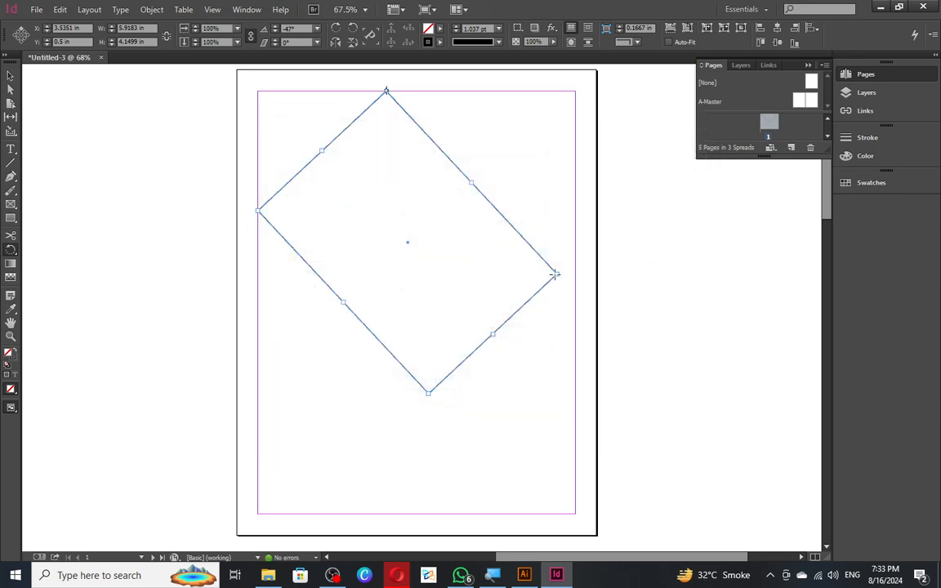
left_click_drag(539, 284, 523, 308)
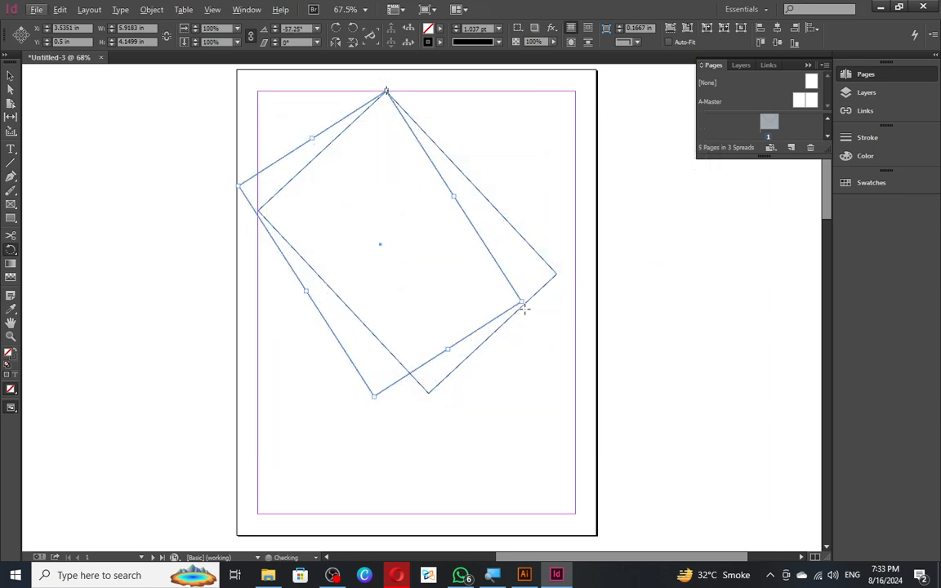
key("ctrl+d")
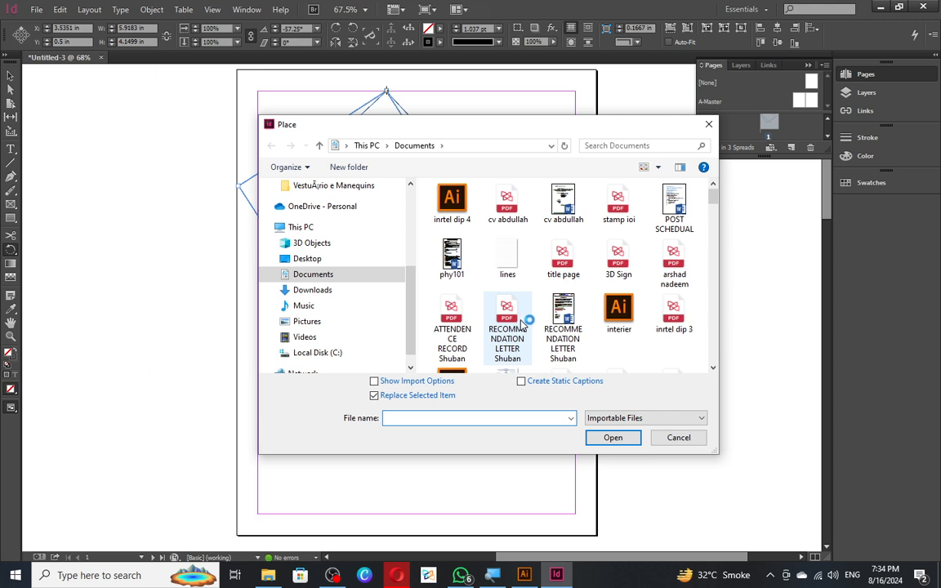
key("Escape")
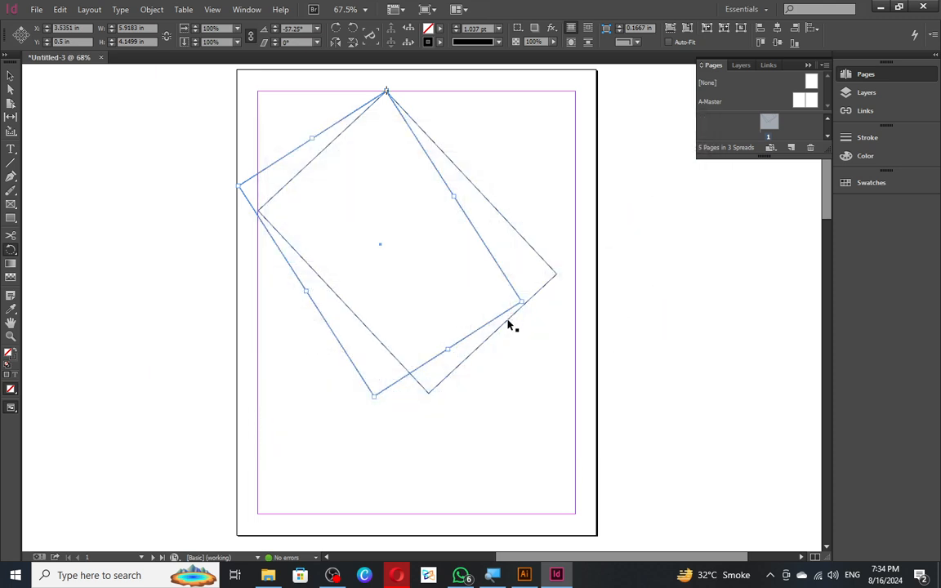
- Show the Links panel and delete the rotated frame
key("ctrl+shift+d")
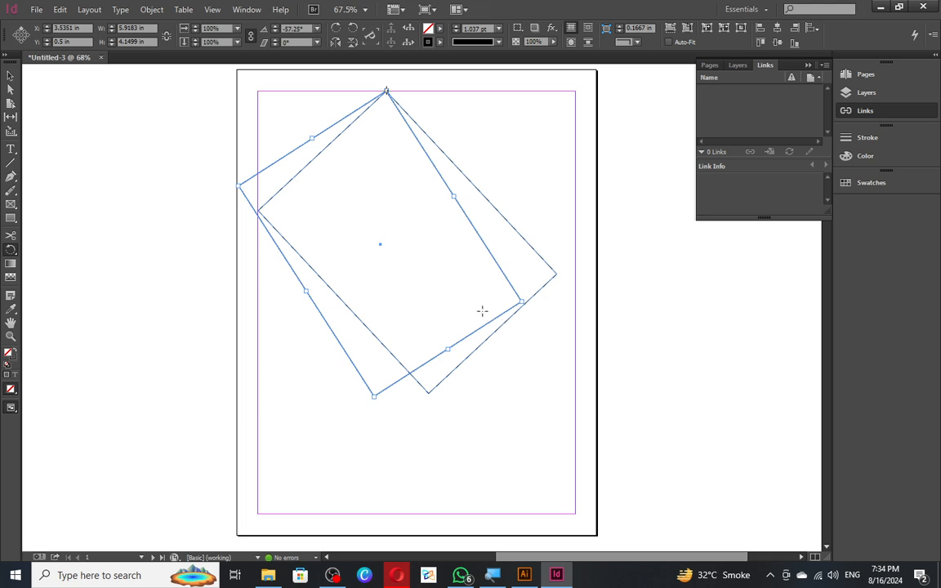
left_click_drag(446, 109, 439, 125)
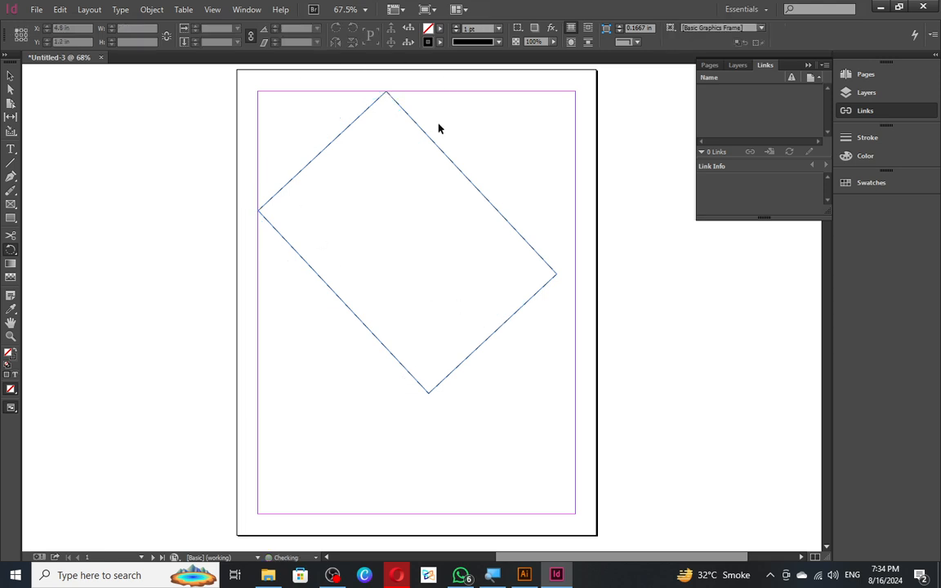
key("v")
key("Delete")
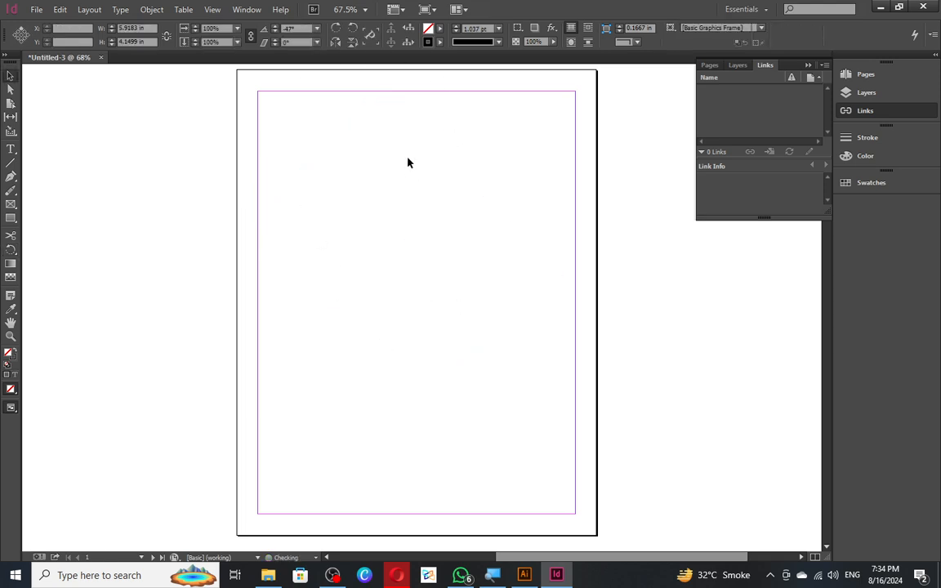
- Draw a new tall rectangle frame on page 1
left_click(10, 249)
left_click(10, 218)
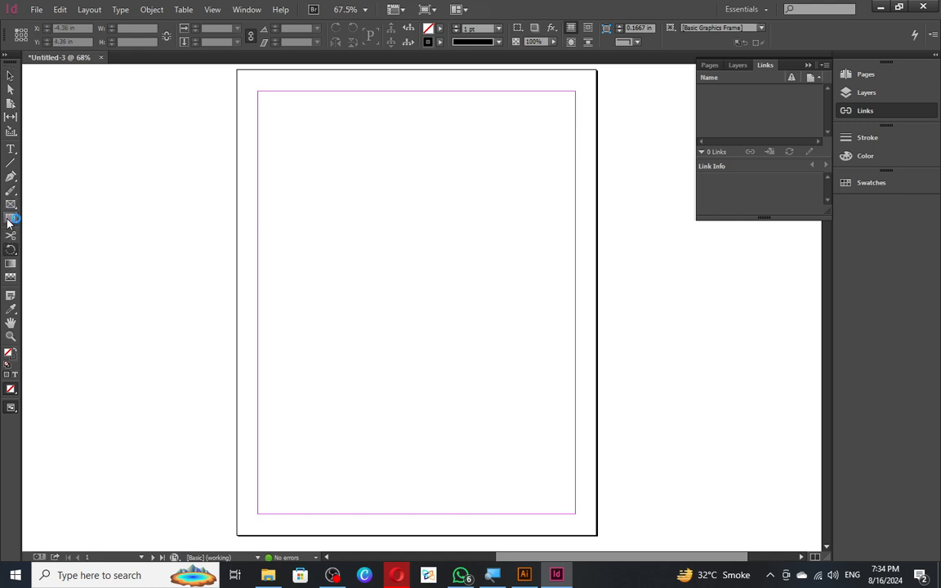
left_click_drag(329, 172, 427, 298)
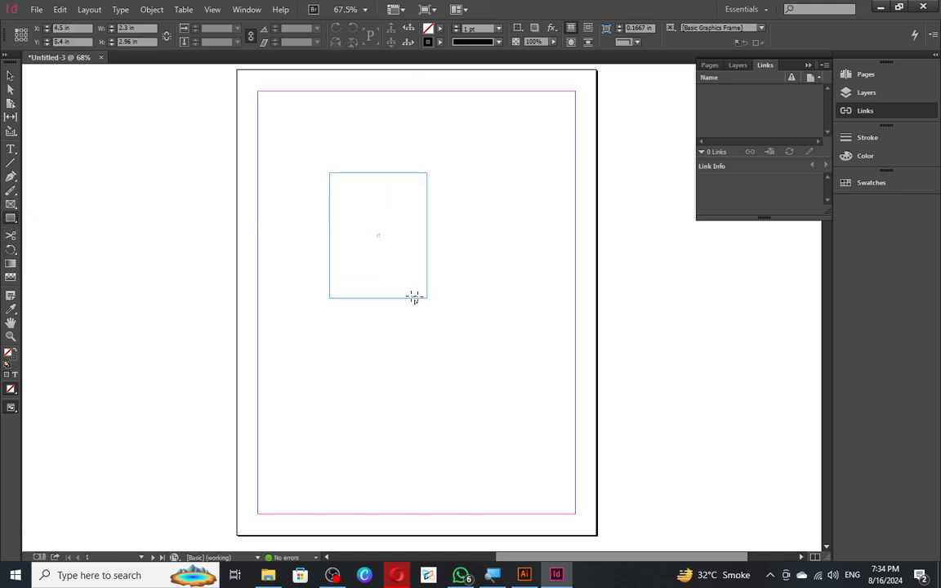
- Scale the rectangle from its top centre, trying taller, narrower and oversized versions
left_click(11, 248)
left_click(60, 277)
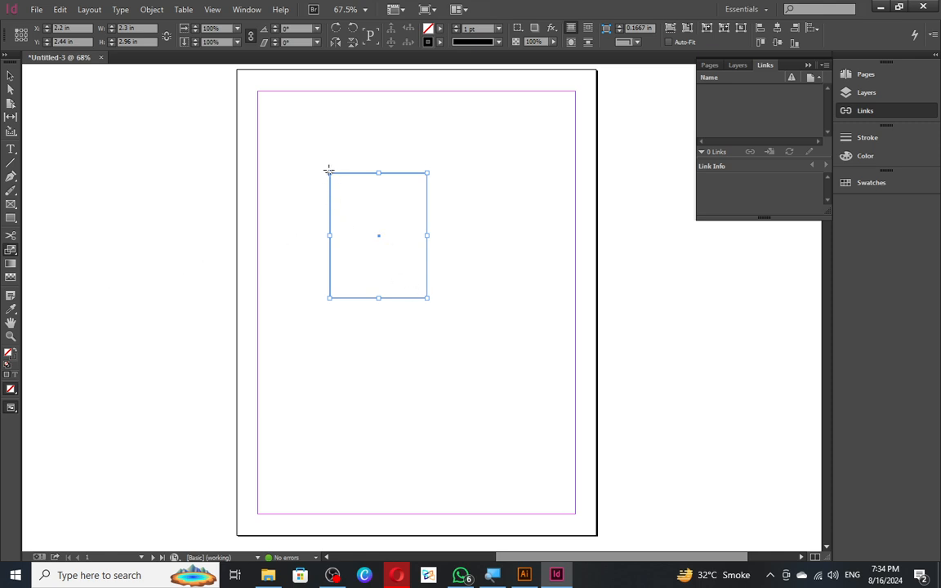
left_click(378, 172)
left_click_drag(378, 306, 500, 368)
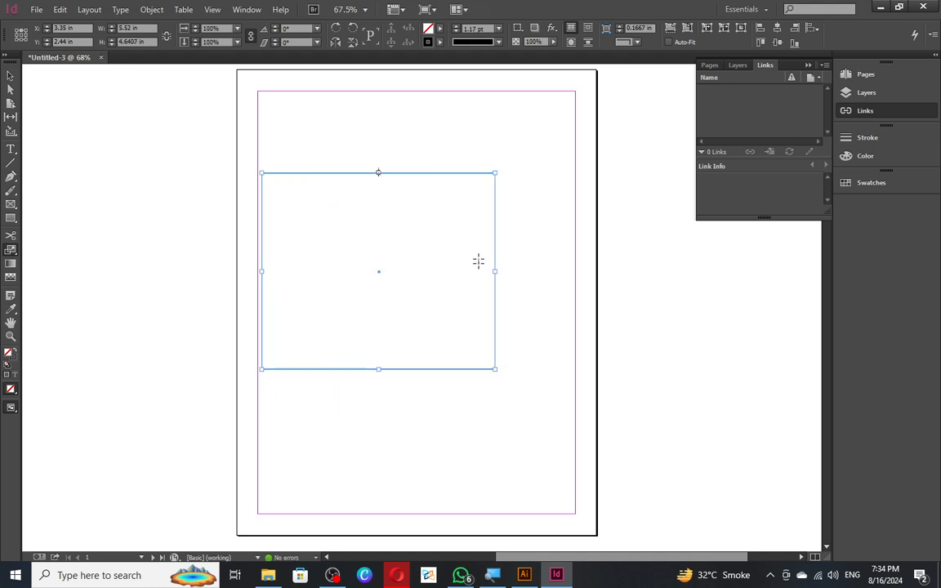
left_click_drag(496, 174, 419, 228)
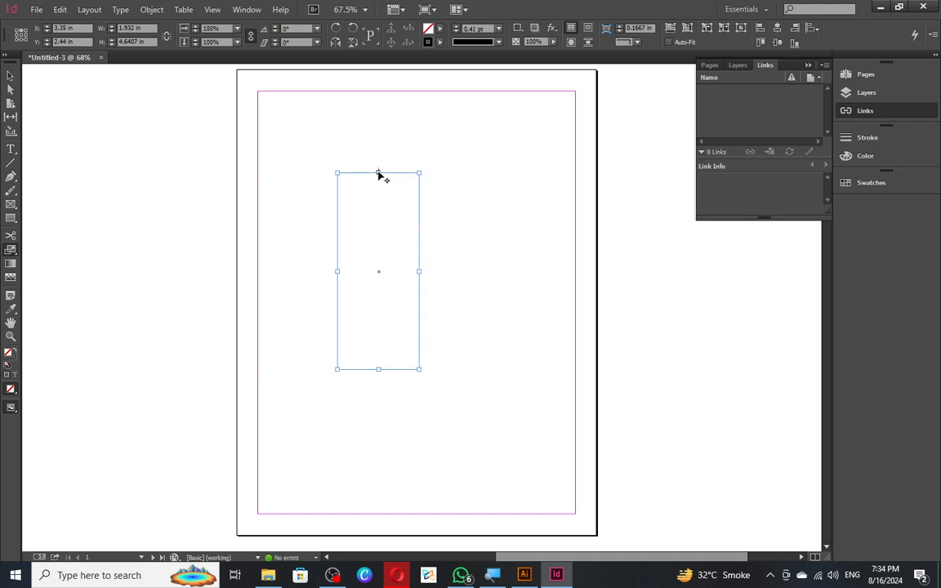
mouse_move(377, 174)
left_mouse_down()
mouse_move(399, 242)
mouse_move(378, 199)
mouse_move(381, 177)
left_mouse_up()
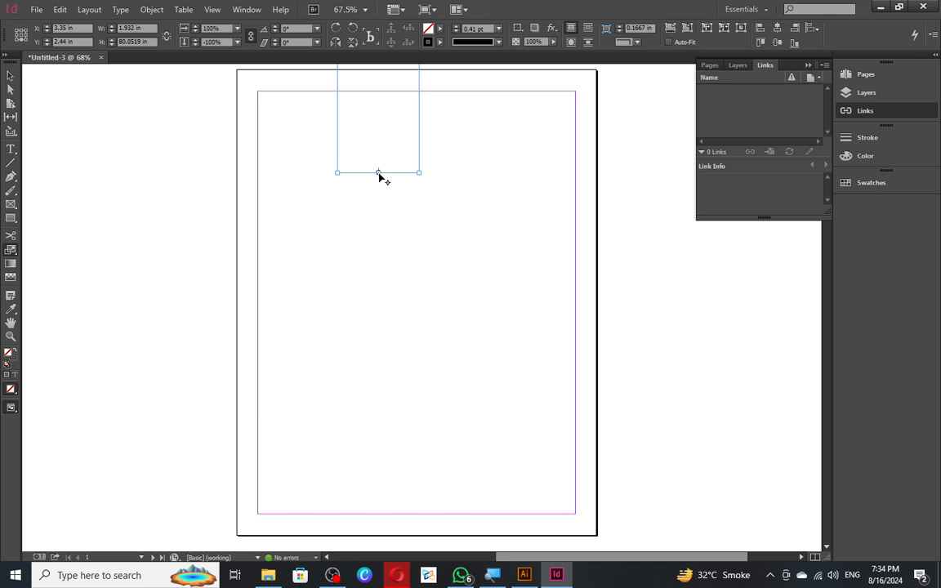
left_click(402, 150)
left_click_drag(419, 172, 404, 153)
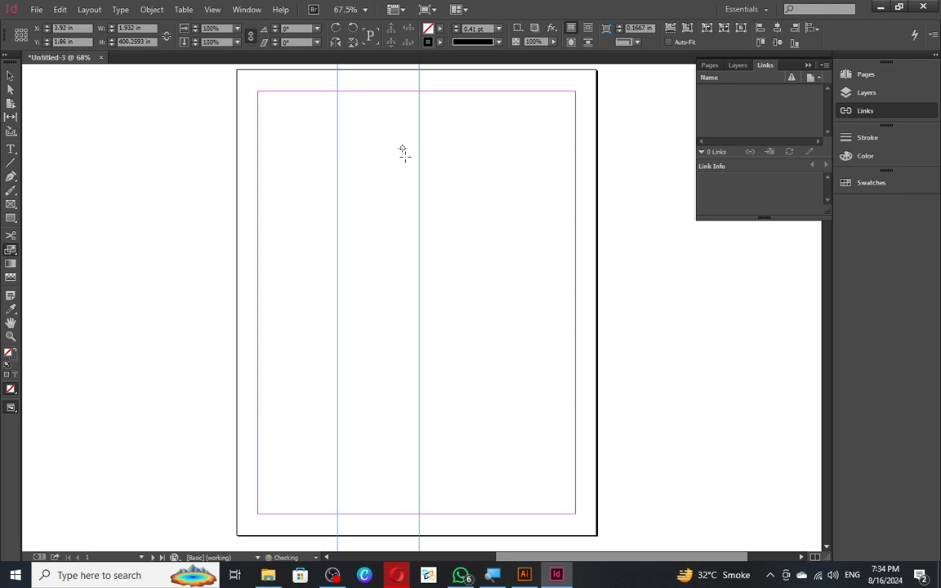
- Undo the failed scalings and stretch the rectangle leftward from its top-right corner to 3.63 in wide
key("ctrl+z")
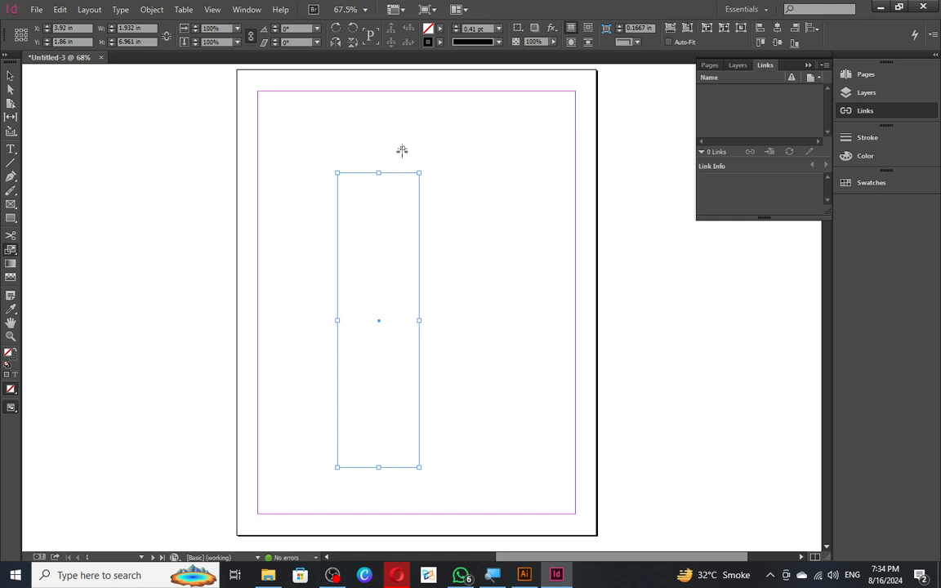
left_click_drag(402, 145, 405, 151)
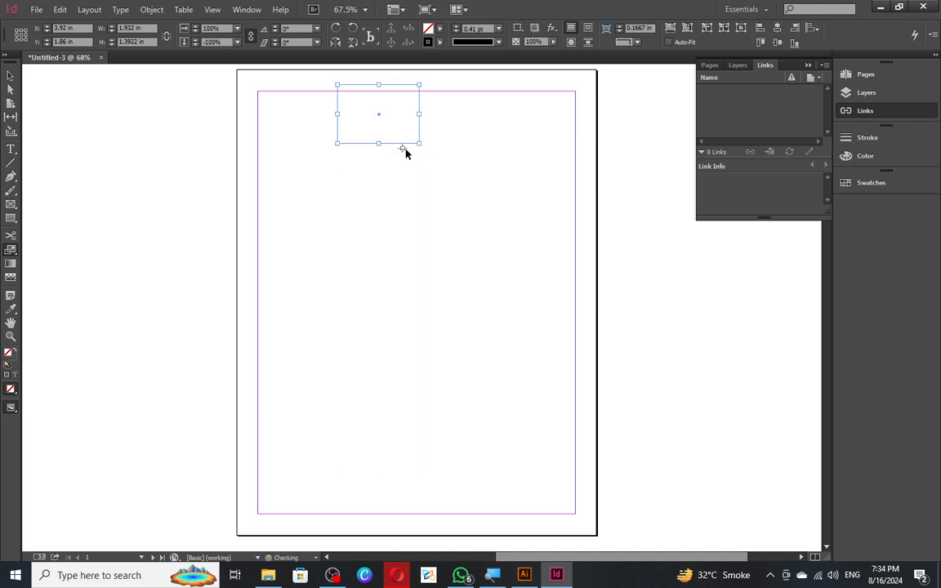
key("ctrl+z")
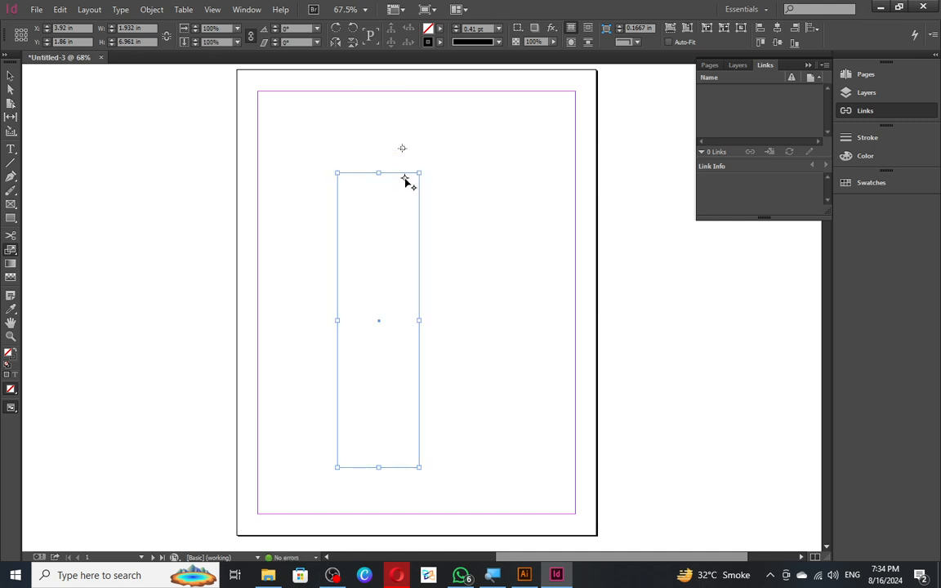
left_click(418, 173)
left_click_drag(336, 173, 496, 168)
key("ctrl+z")
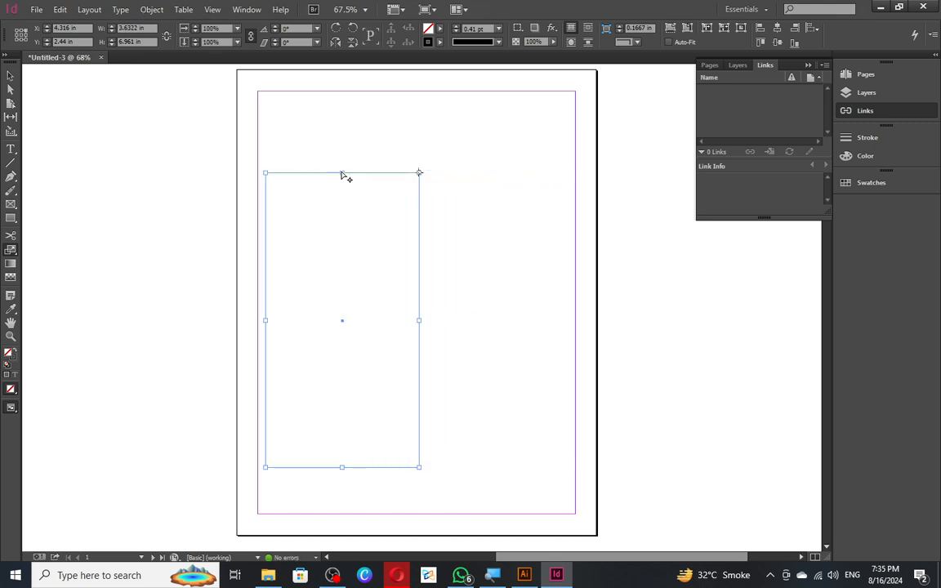
- Make a wider scaled copy of the rectangle, stretched leftward to about 5.6 in
left_click(286, 180, "alt")
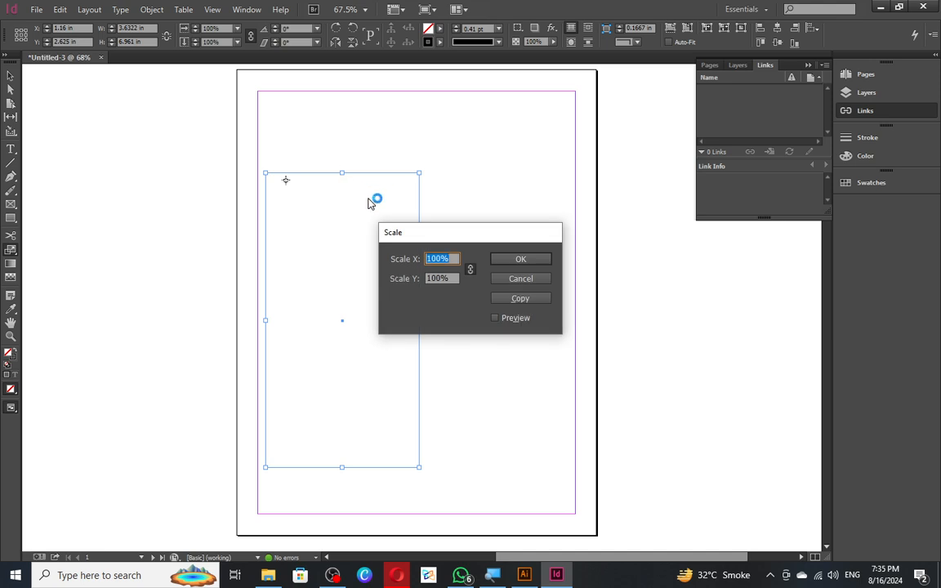
key("Escape")
key("ctrl+z")
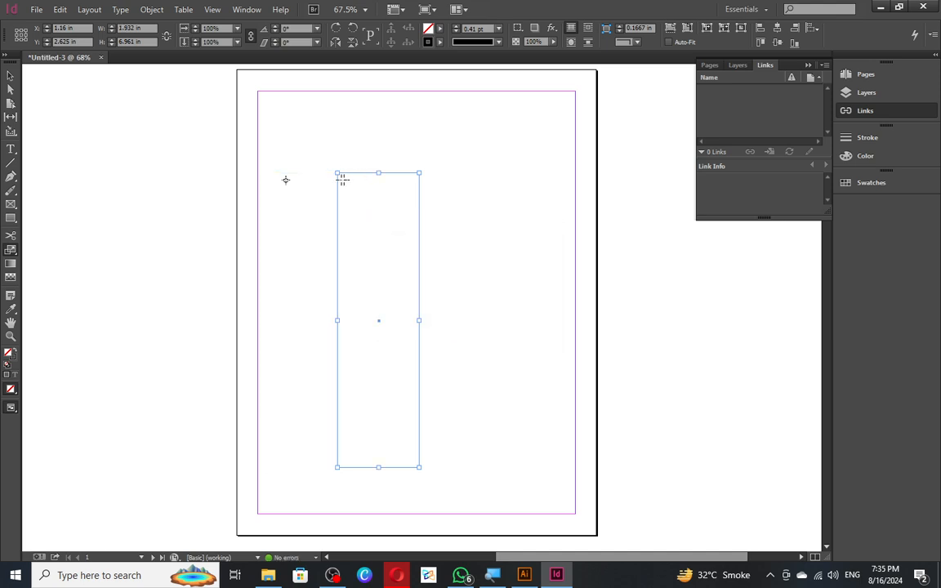
left_click_drag(418, 173, 500, 176)
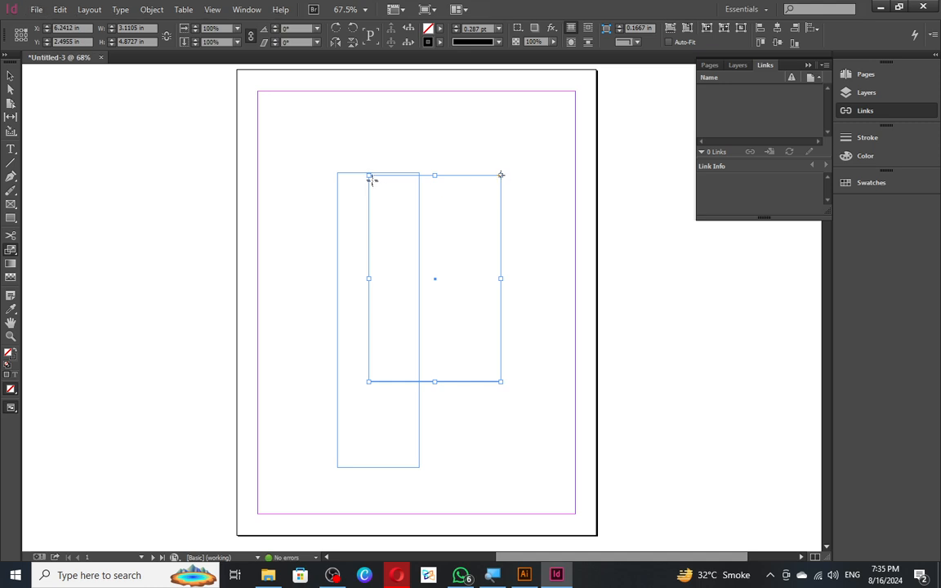
left_click_drag(369, 175, 263, 176)
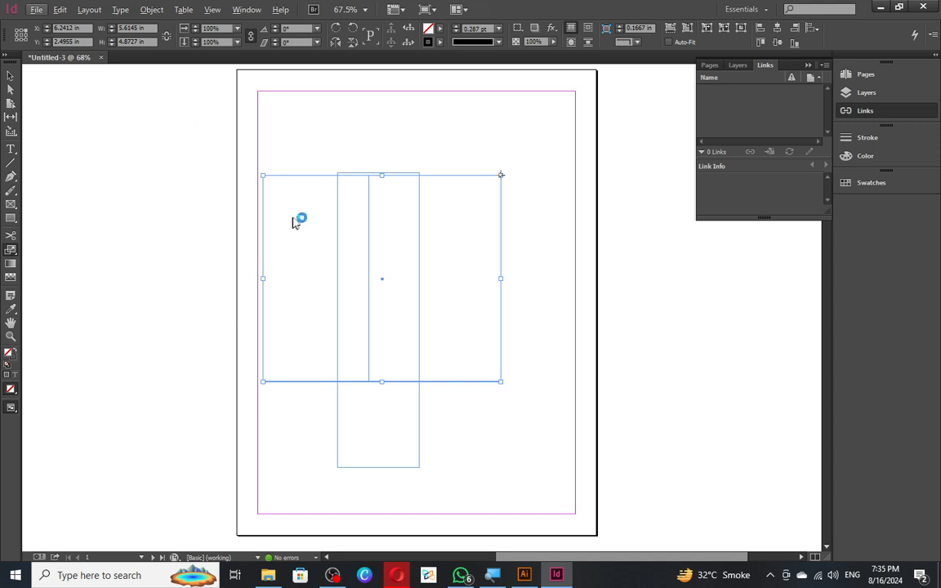
- Try an extreme wide scaling, undo it, then select and delete all rectangles
key("v")
left_click(294, 329)
left_click_drag(286, 263, 195, 308)
key("ctrl+z")
key("ctrl+a")
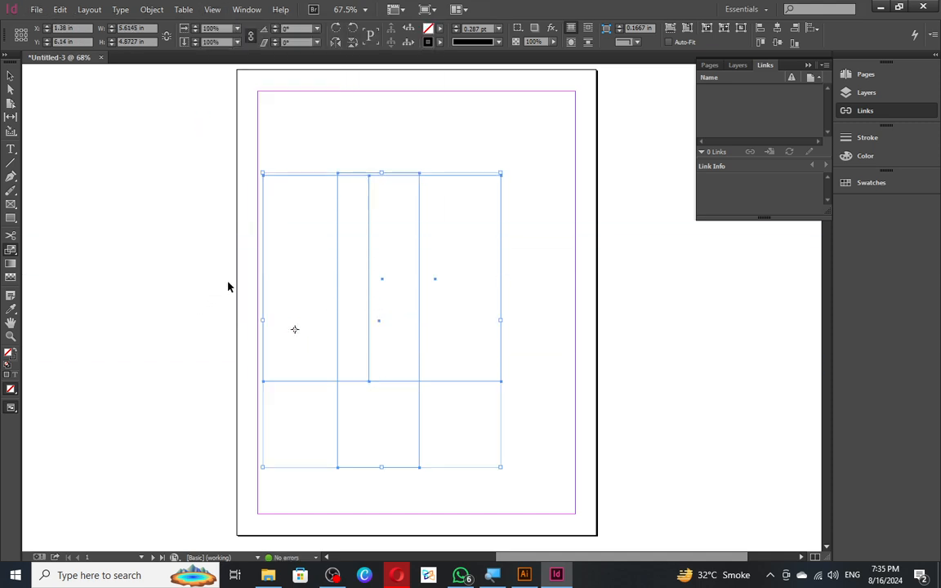
key("Delete")
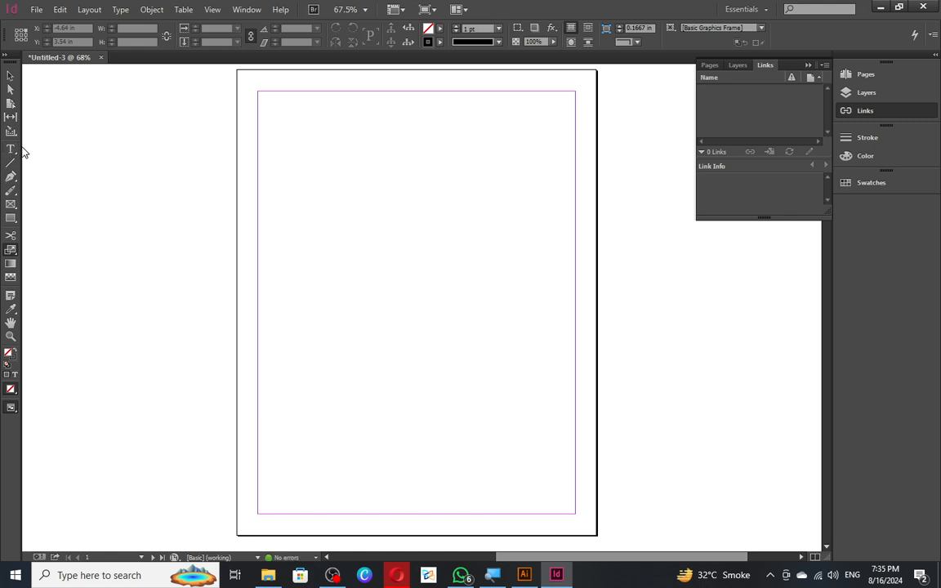
left_click_drag(336, 227, 444, 314)
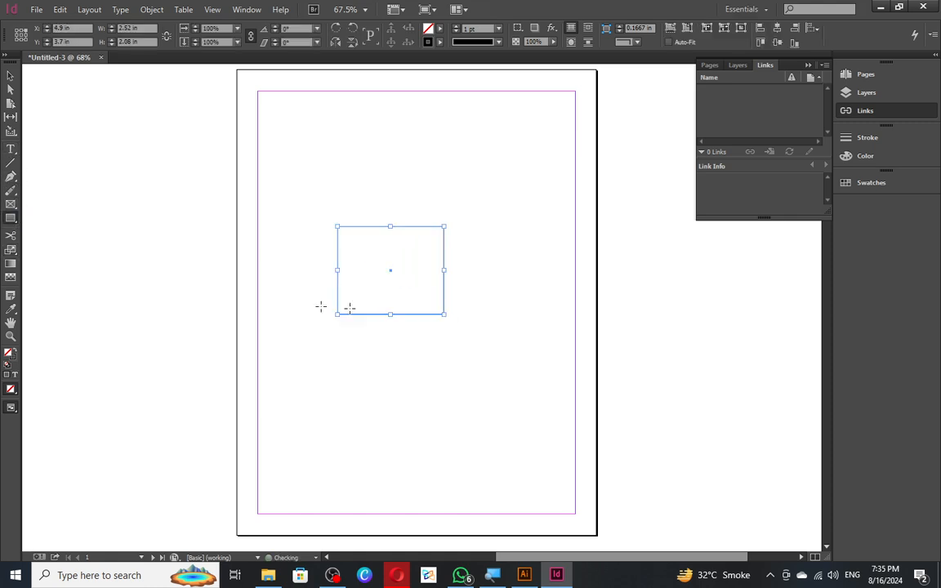
left_click(11, 249)
left_click(74, 292)
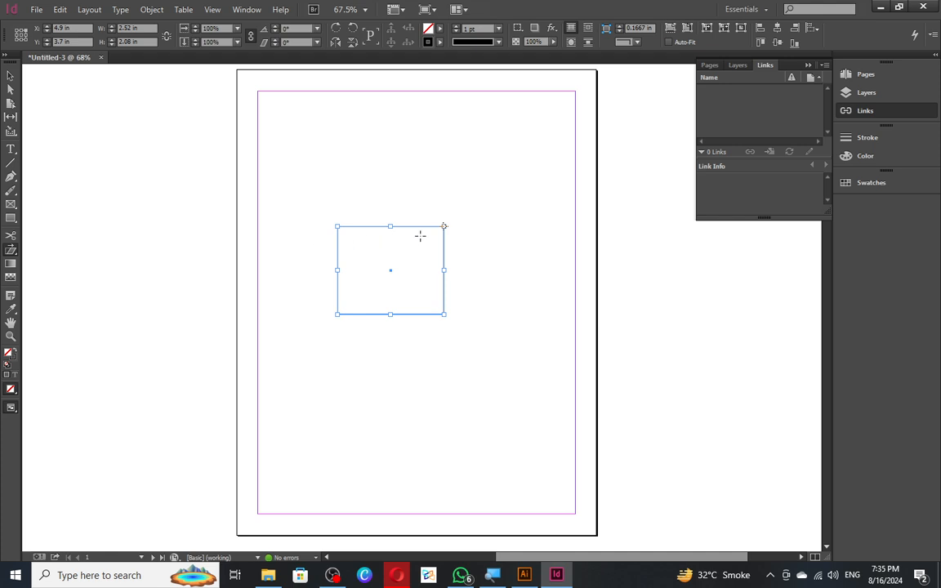
left_click(390, 314)
left_click_drag(393, 227, 422, 227)
key("v")
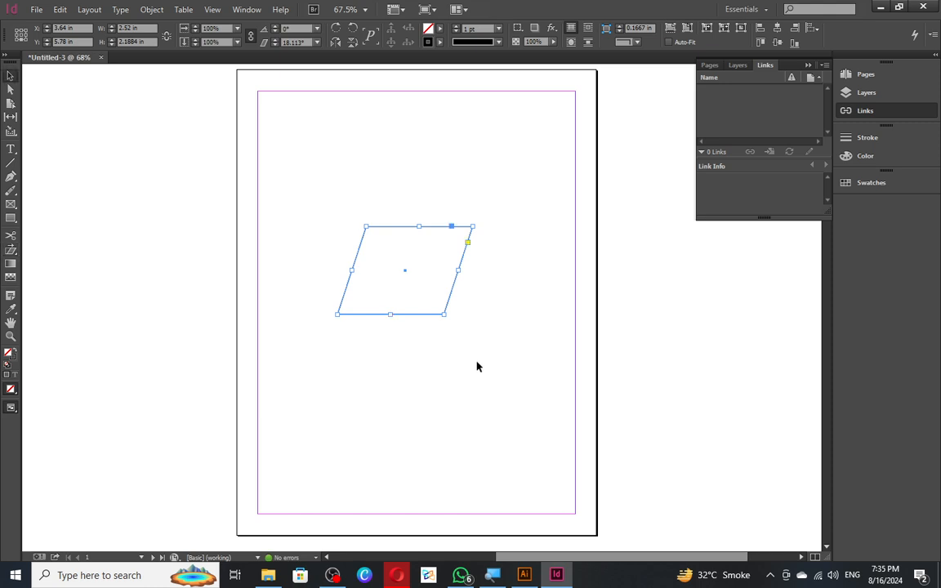
left_click(476, 369)
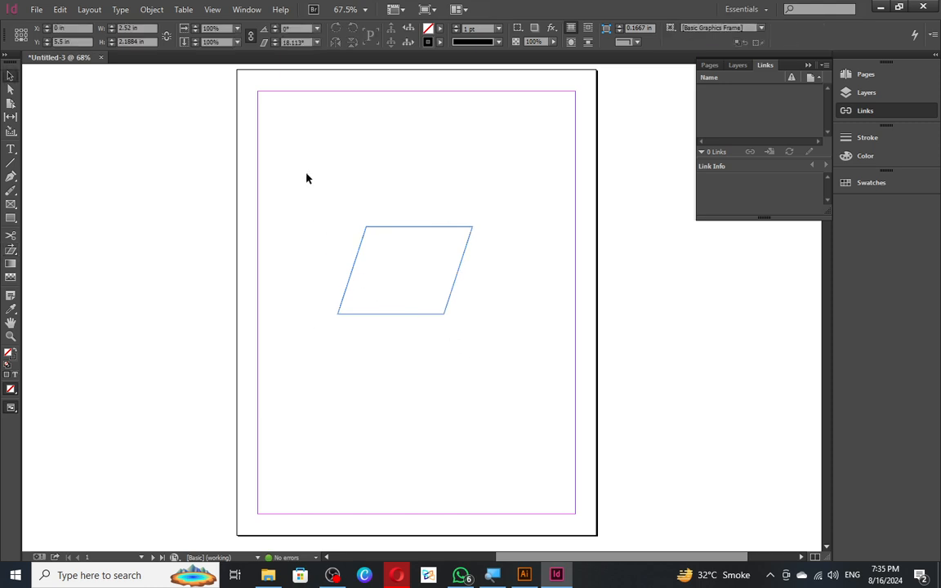
left_click_drag(352, 212, 413, 299)
key("Delete")
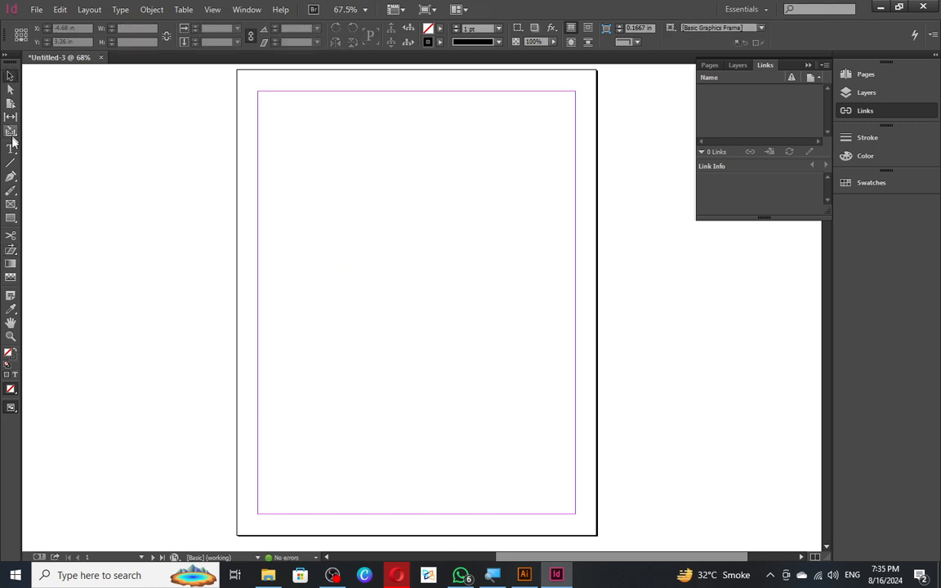
left_click(11, 149)
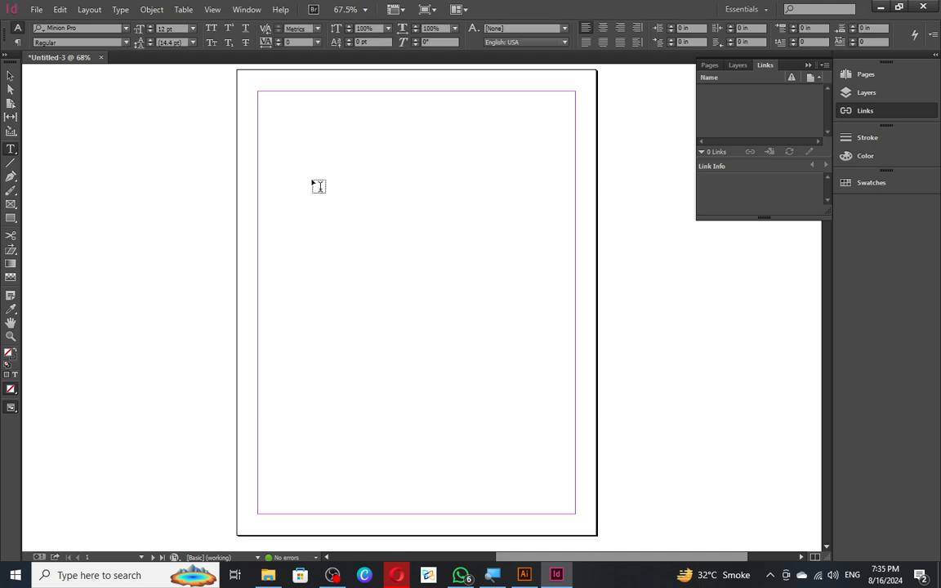
- Create a text frame reading 'SDSDSD' and delete the extra linked frame
left_click_drag(318, 170, 436, 185)
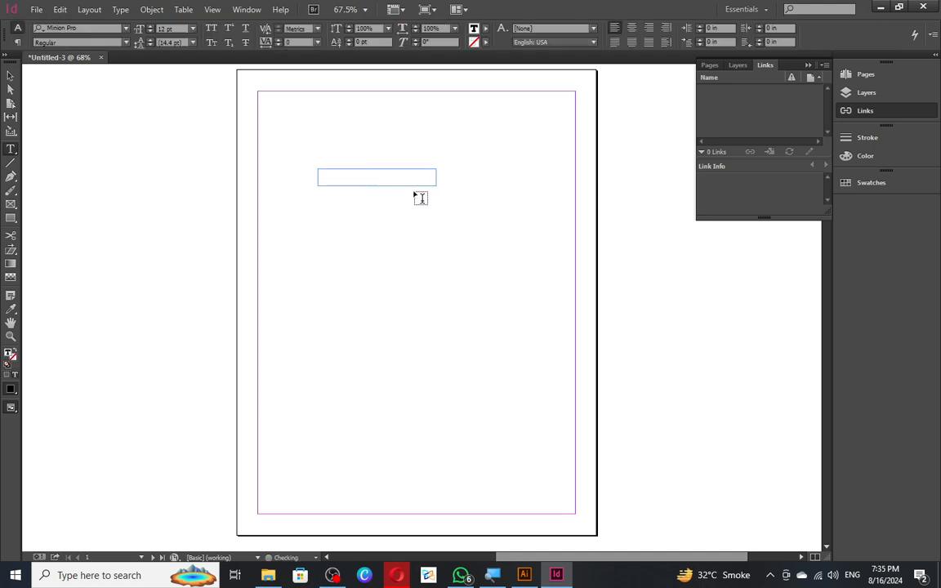
type("sDSDSD")
key("Escape")
scroll(348, 161, "up", 3, "alt")
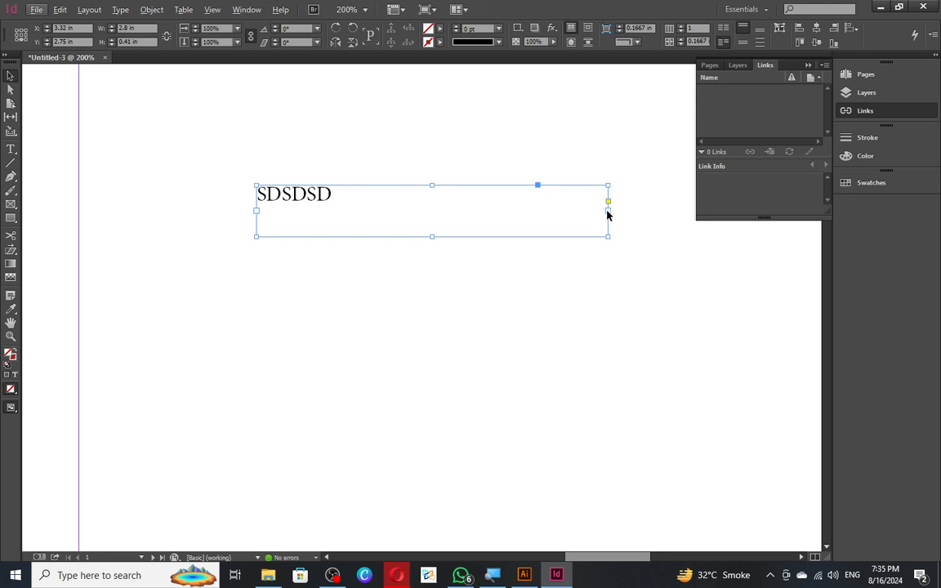
left_click(607, 211)
left_click(422, 162)
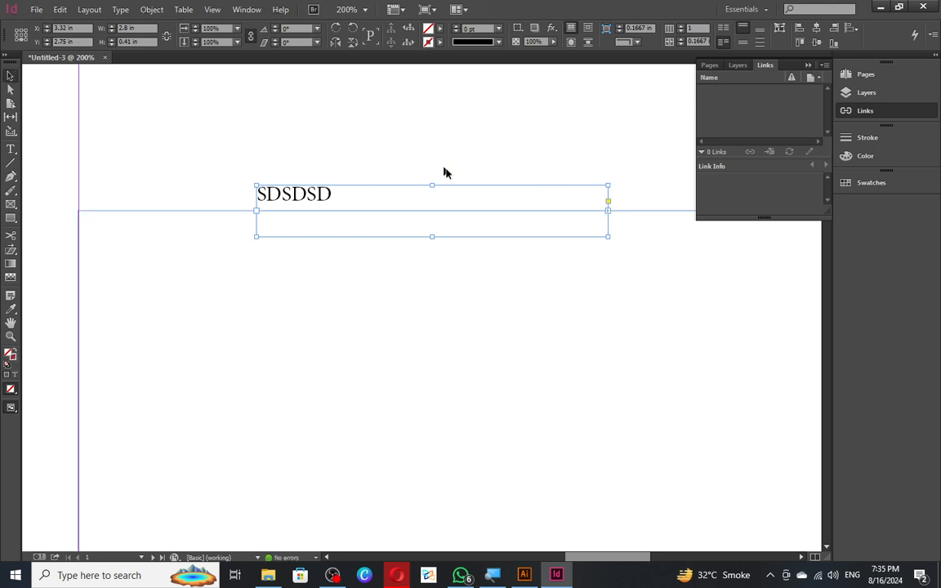
left_click(180, 260)
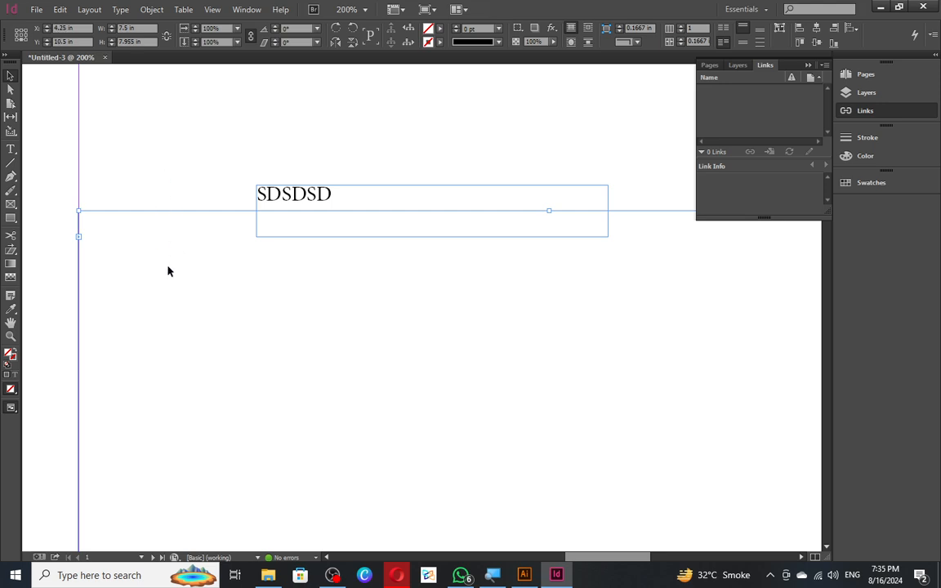
key("Delete")
- Shrink the SDSDSD frame to about 0.64 in × 0.2 in around the word
mouse_move(270, 218)
left_mouse_down()
mouse_move(401, 235)
mouse_move(262, 221)
left_mouse_up()
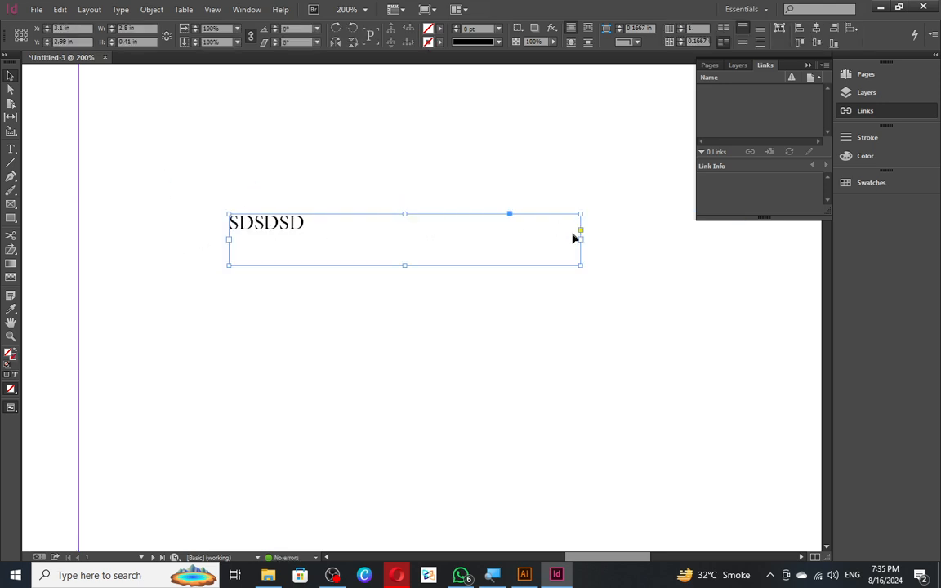
left_click_drag(581, 242, 309, 243)
left_click_drag(268, 268, 269, 239)
- Shear the SDSDSD text frame about 13° so it leans like italics, then deselect it
left_click(10, 219)
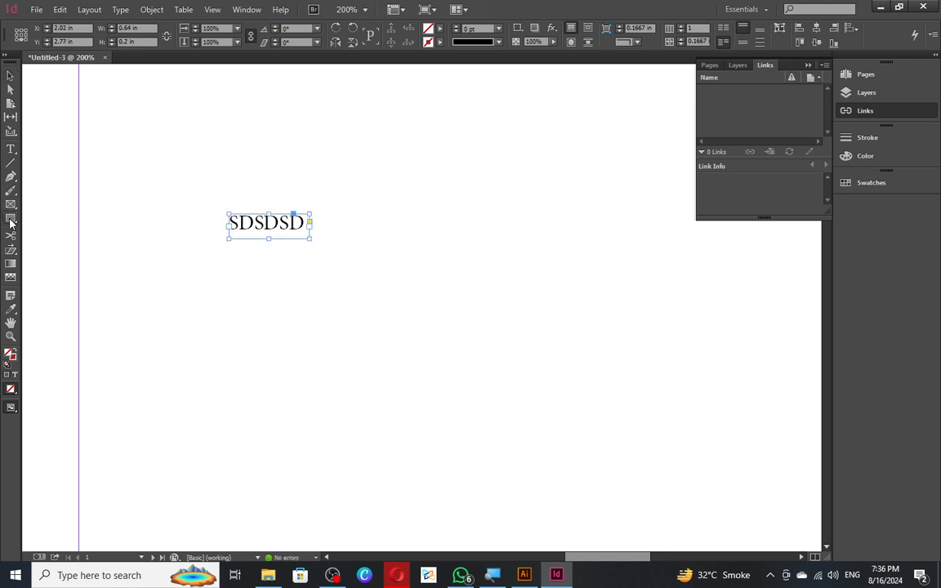
left_click(10, 251)
left_click_drag(268, 213, 280, 222)
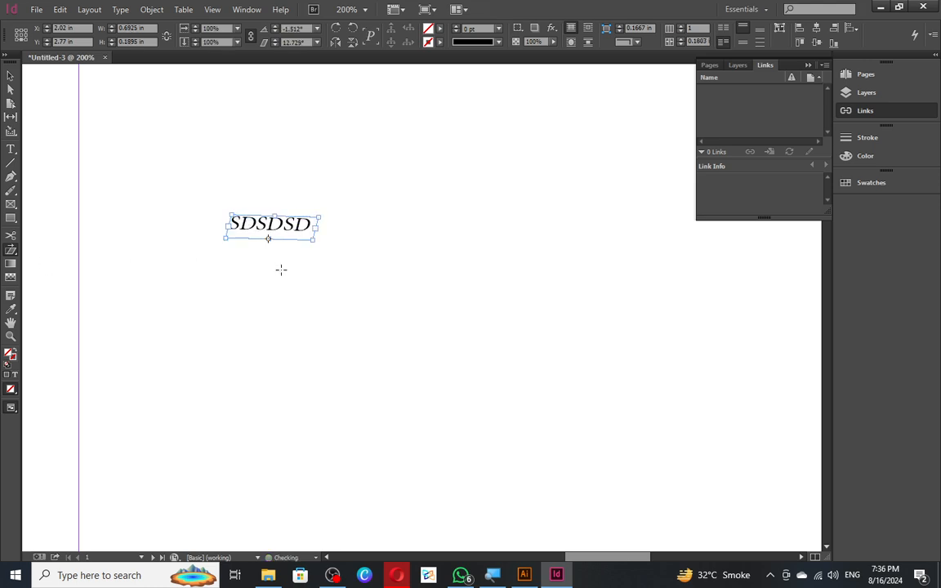
key("ctrl+z")
scroll(269, 206, "up", 3)
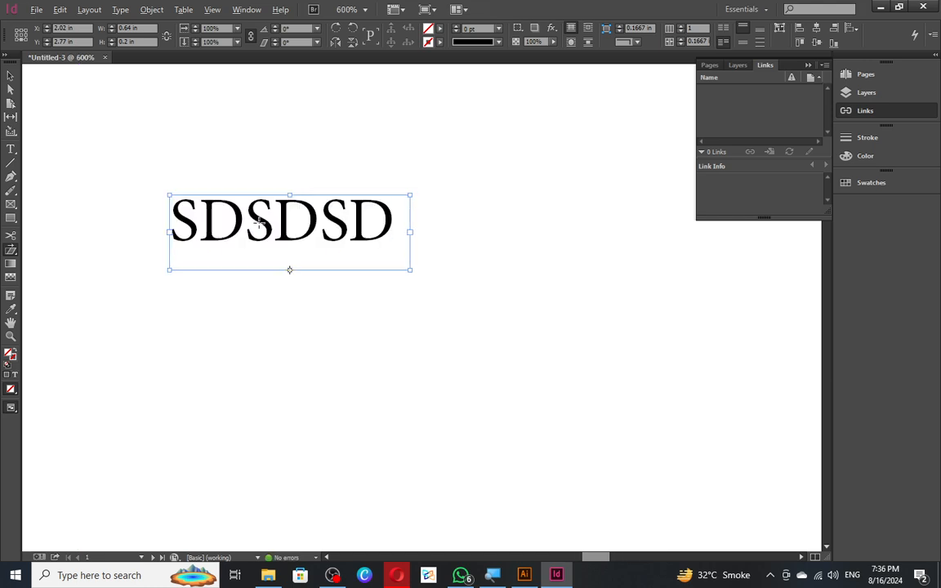
scroll(281, 192, "up", 2)
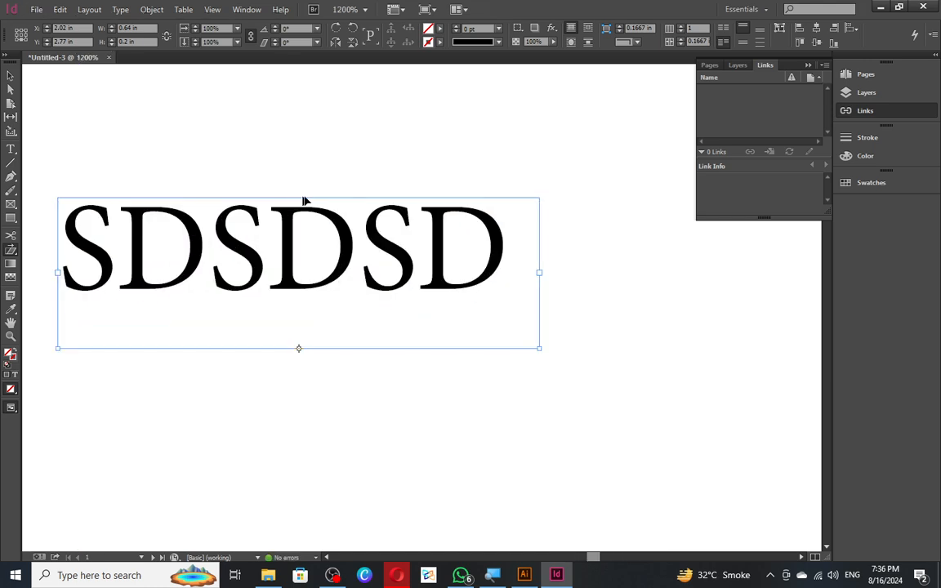
left_click_drag(303, 201, 338, 201)
key("v")
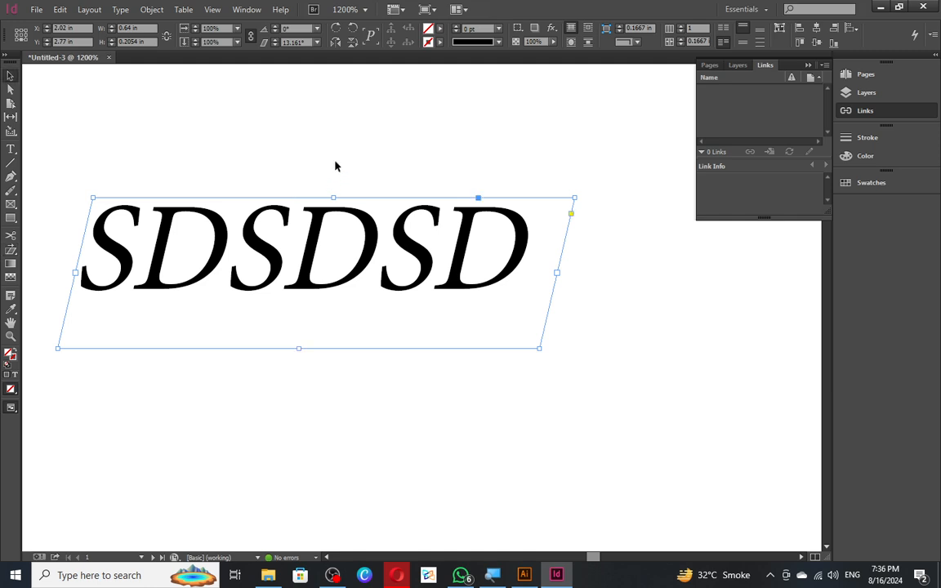
left_click(331, 189)
scroll(322, 163, "down", 1)
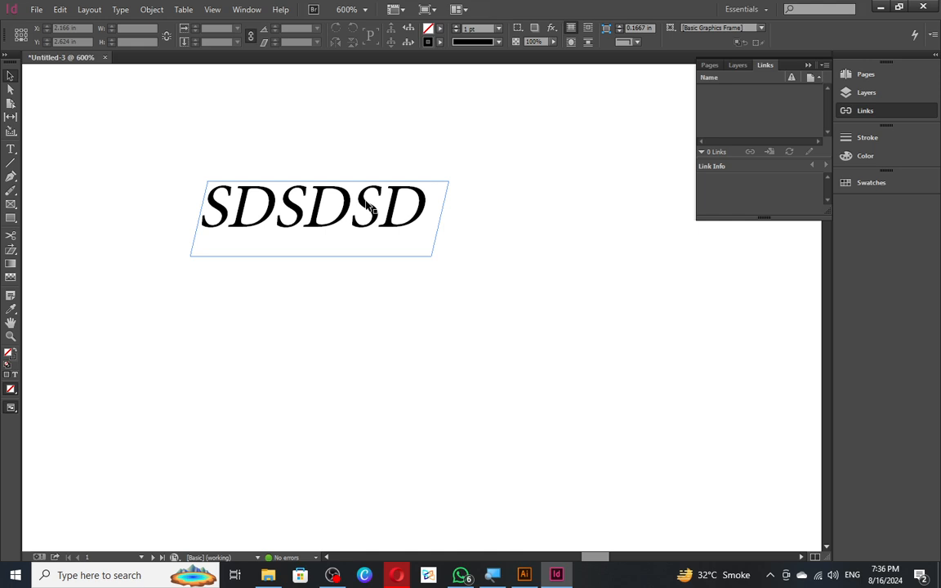
- Delete the slanted text frame and draw a wide black-outlined rectangle in its place
left_click(269, 209)
key("Delete")
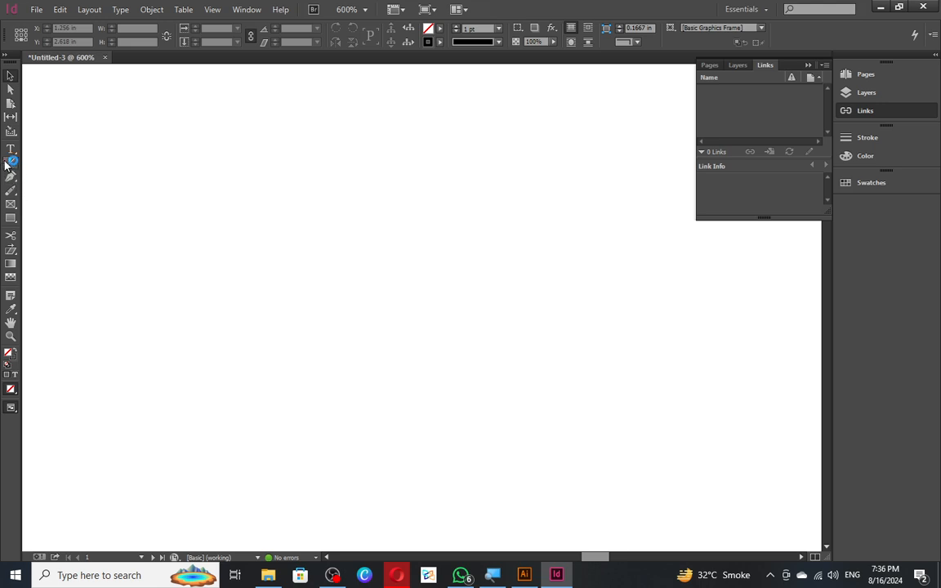
left_click(18, 218)
mouse_move(185, 163)
left_mouse_down()
mouse_move(468, 363)
mouse_move(606, 318)
left_mouse_up()
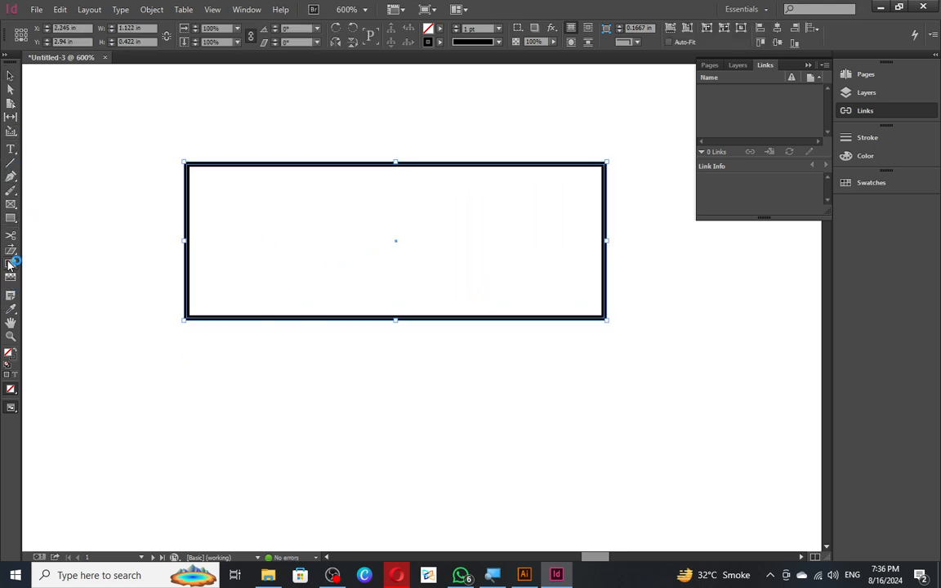
- Test white-to-black gradient drags across the rectangle, undo them, and open the Gradient panel
left_click_drag(243, 224, 581, 216)
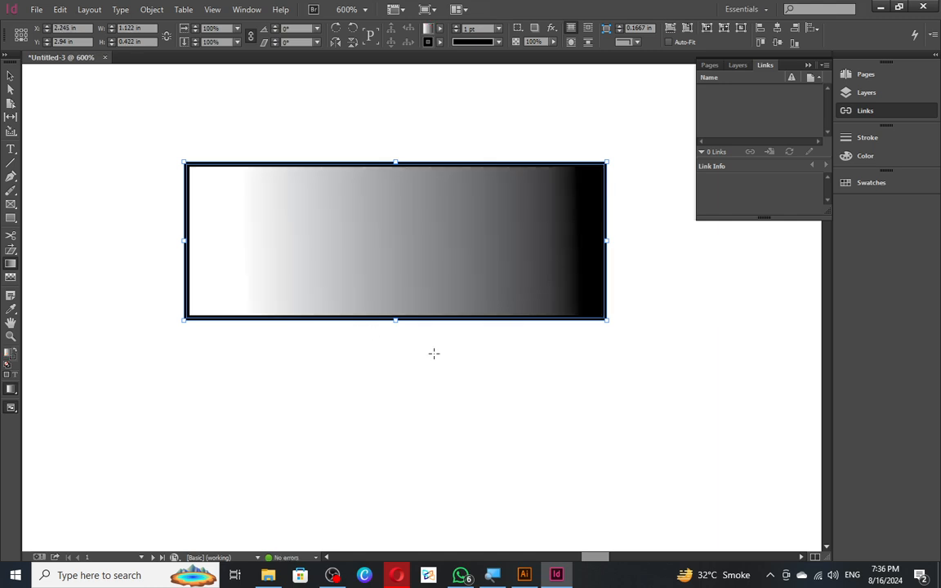
key("ctrl+z")
left_click_drag(208, 236, 498, 232)
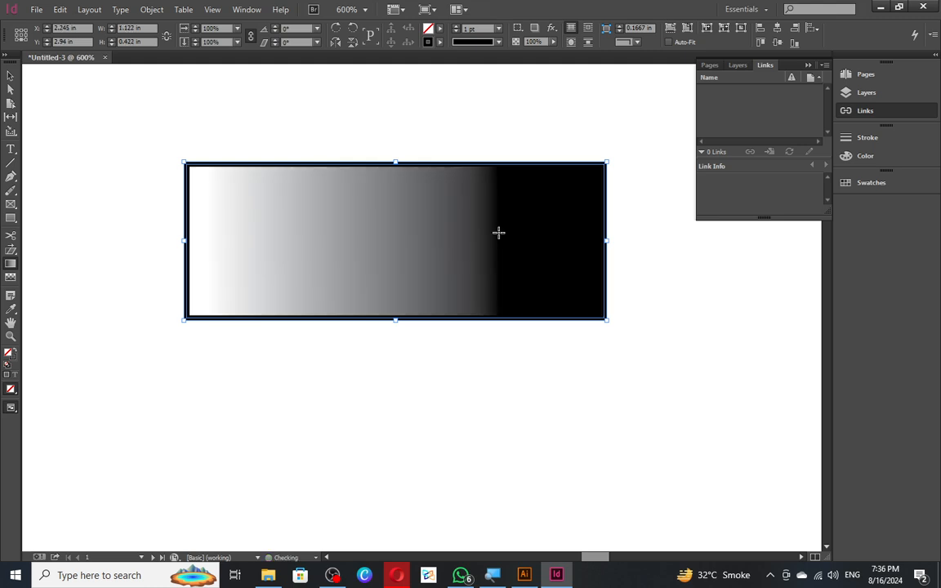
key("ctrl+z")
double_click(10, 264)
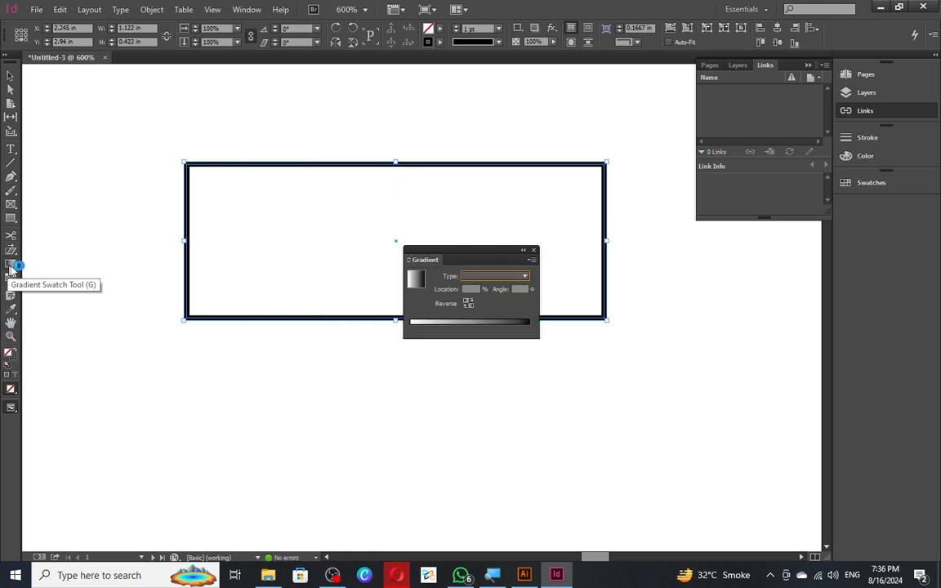
- Fill the rectangle with a Radial gradient, white centre to black edges, and select the white stop
left_click_drag(435, 252, 278, 173)
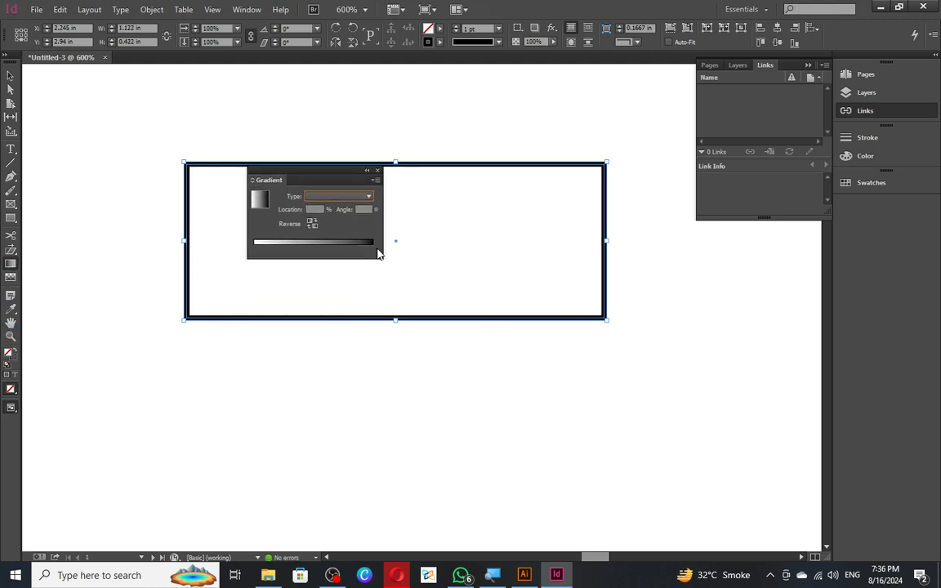
left_click(336, 197)
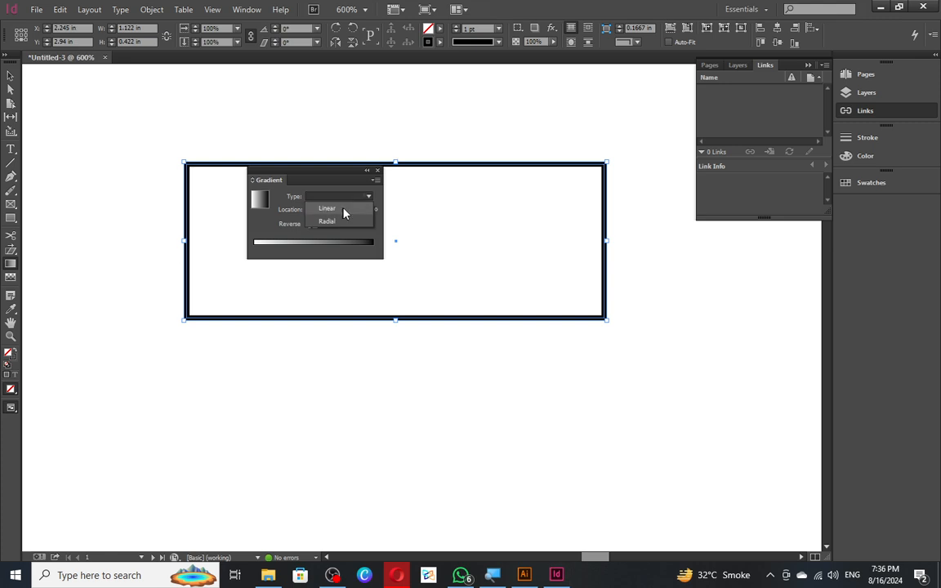
left_click(342, 210)
left_click(341, 199)
left_click(326, 221)
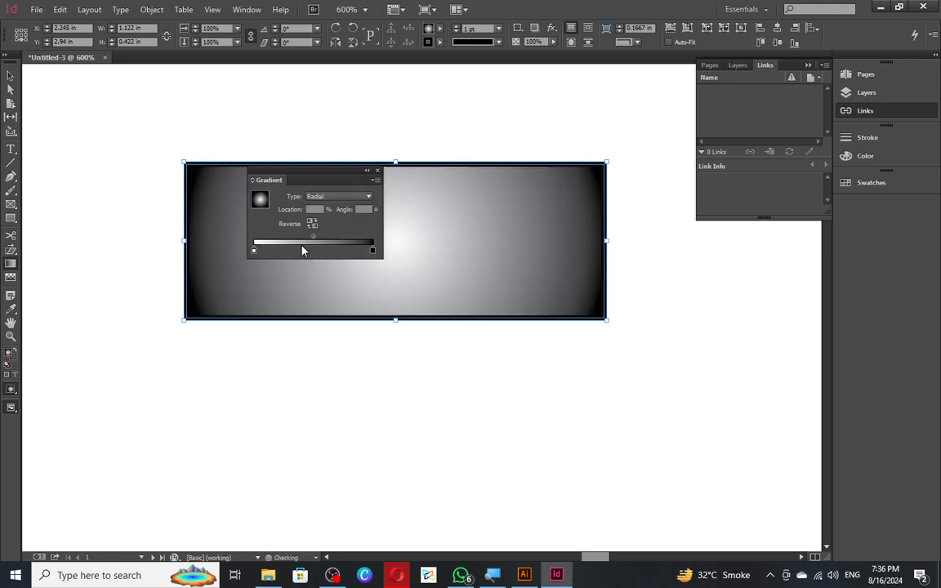
left_click(335, 196)
left_click(253, 251)
left_click(10, 354)
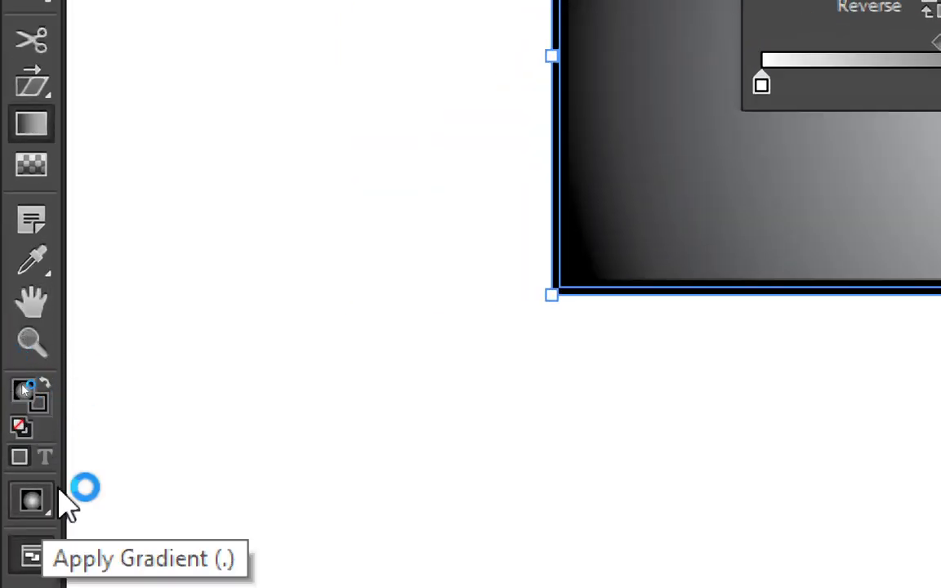
left_click(36, 507)
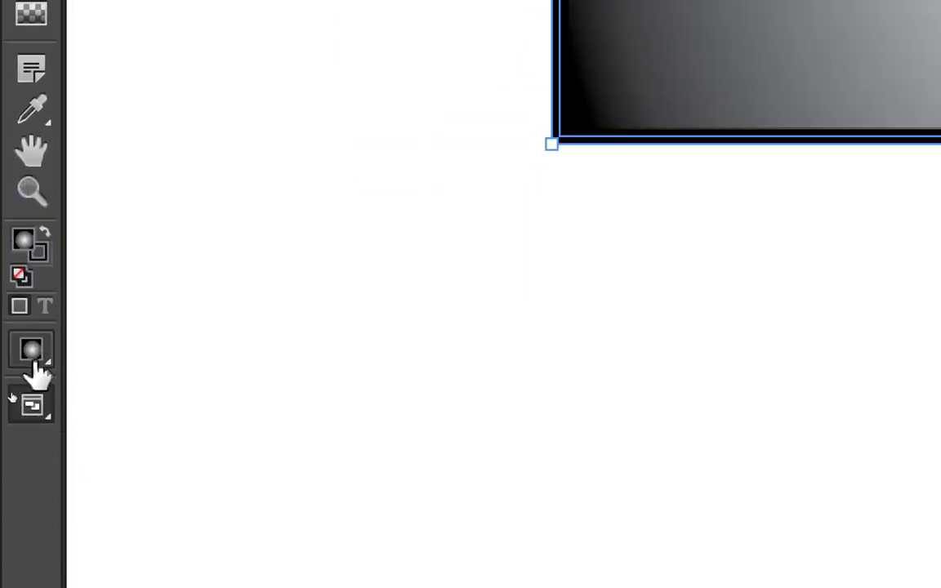
- Recolour the gradient stops: magenta for the start, cyan for the end
double_click(25, 245)
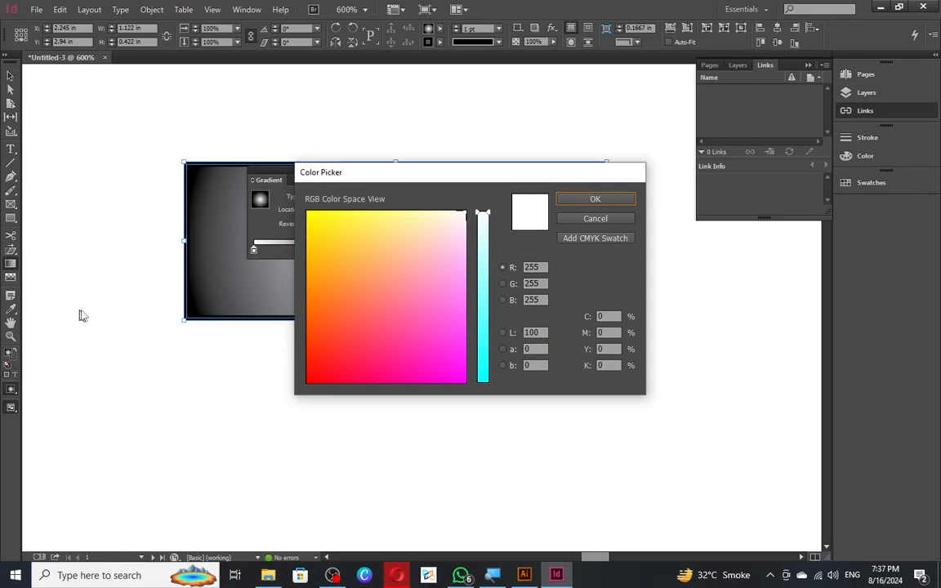
left_click_drag(734, 58, 853, 218)
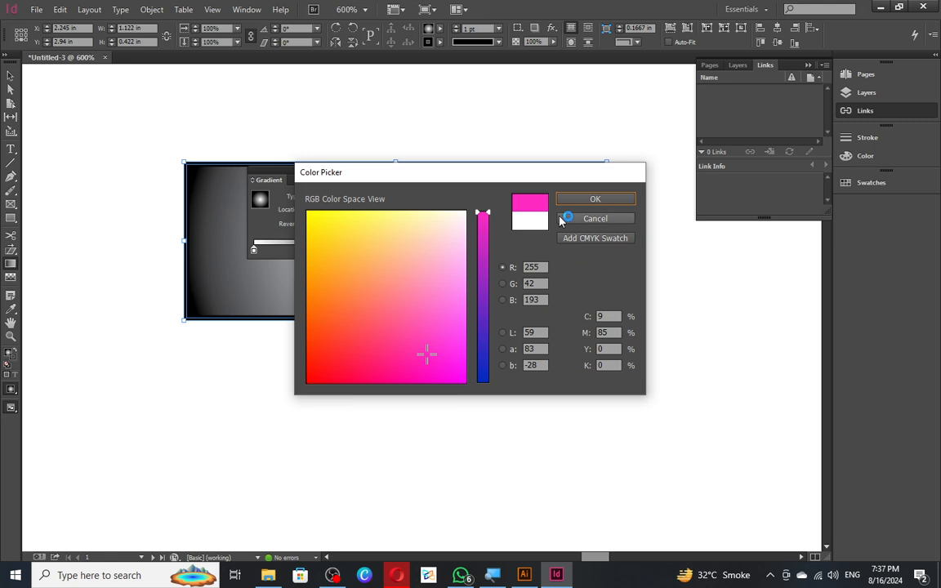
left_click(595, 199)
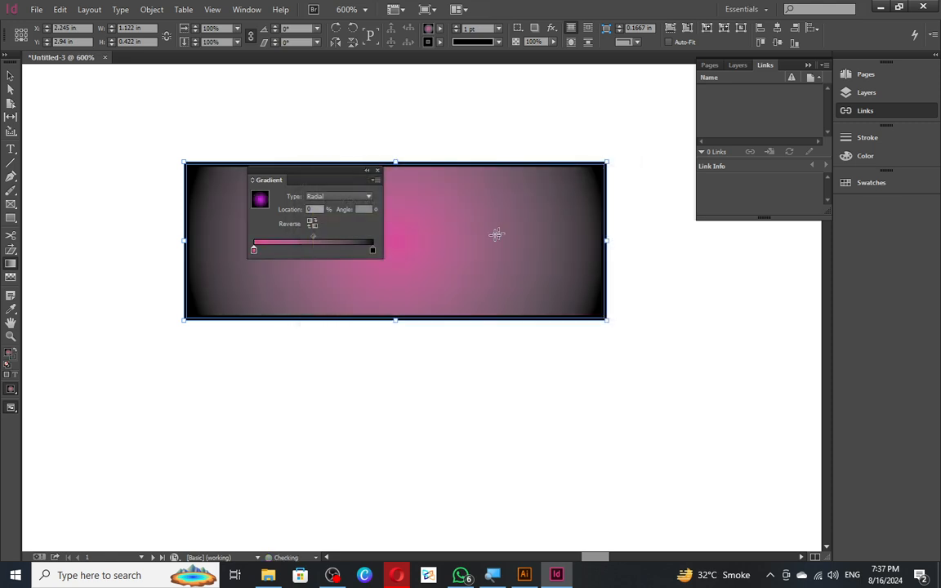
left_click(373, 250)
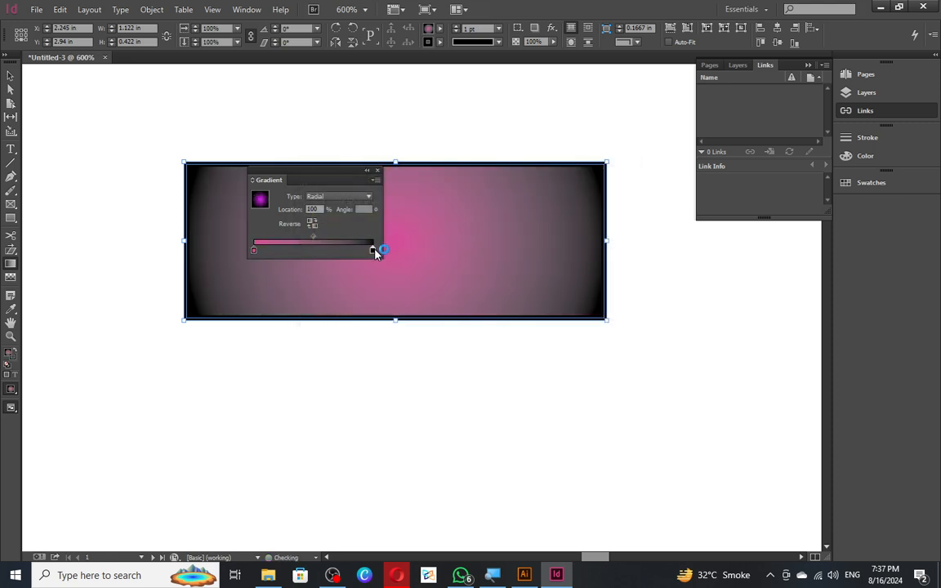
double_click(10, 355)
left_click_drag(326, 361, 501, 214)
left_click(594, 198)
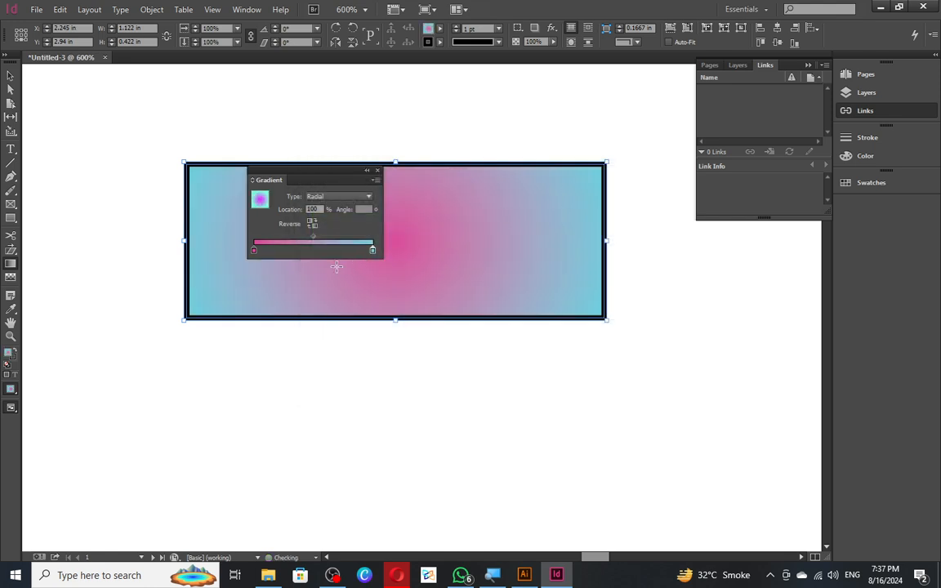
- Switch the gradient to Linear and make the starting stop pale cyan
left_click(338, 197)
left_click(331, 208)
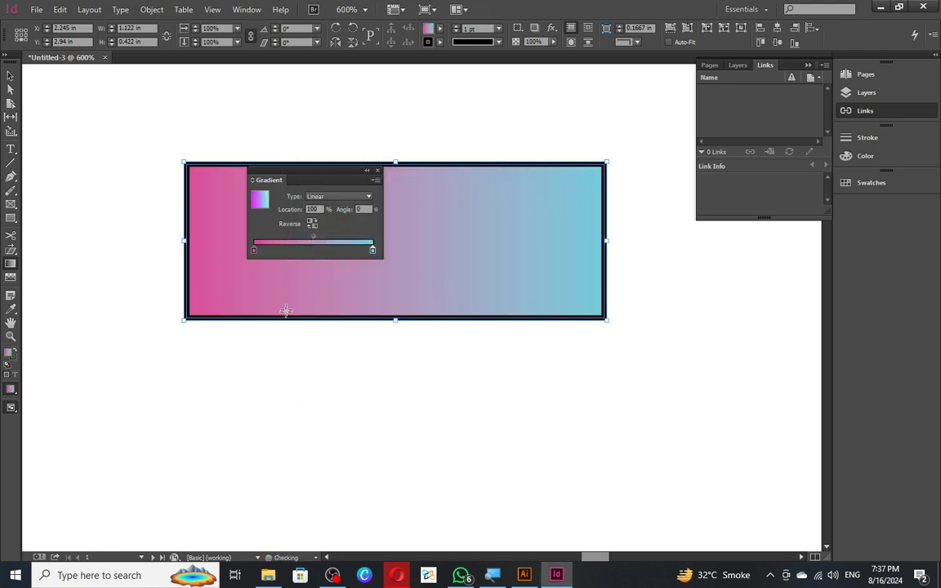
left_click(254, 251)
double_click(7, 354)
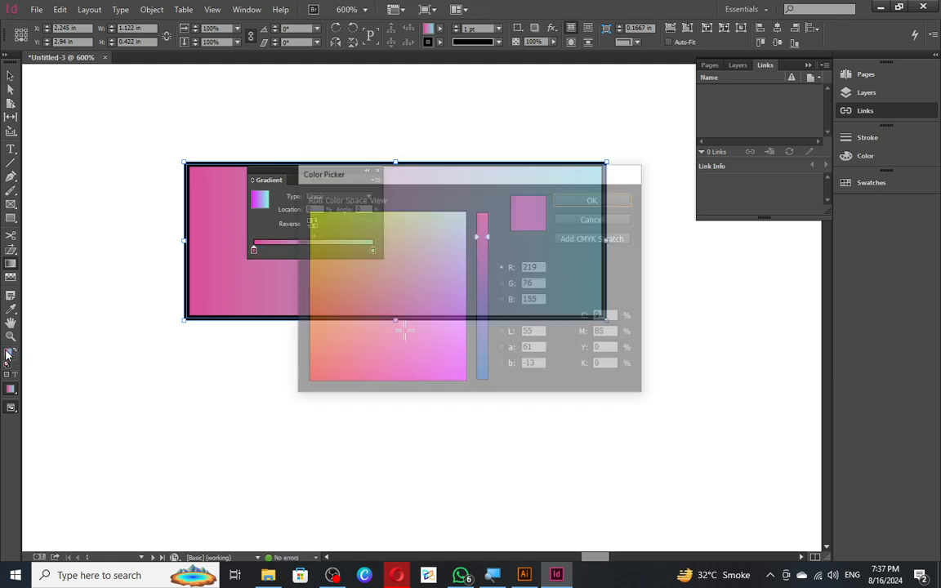
mouse_move(416, 280)
left_mouse_down()
mouse_move(426, 242)
mouse_move(449, 222)
left_mouse_up()
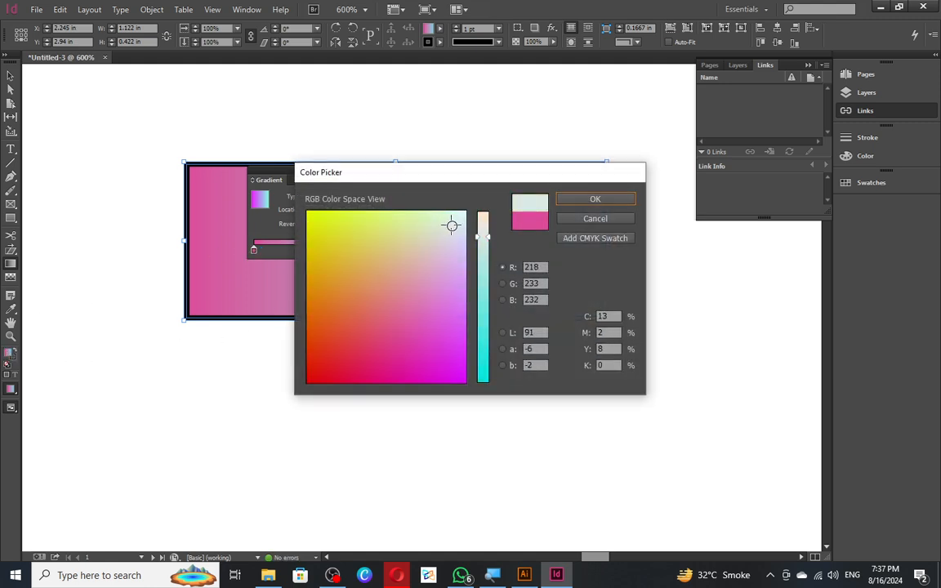
left_click(576, 198)
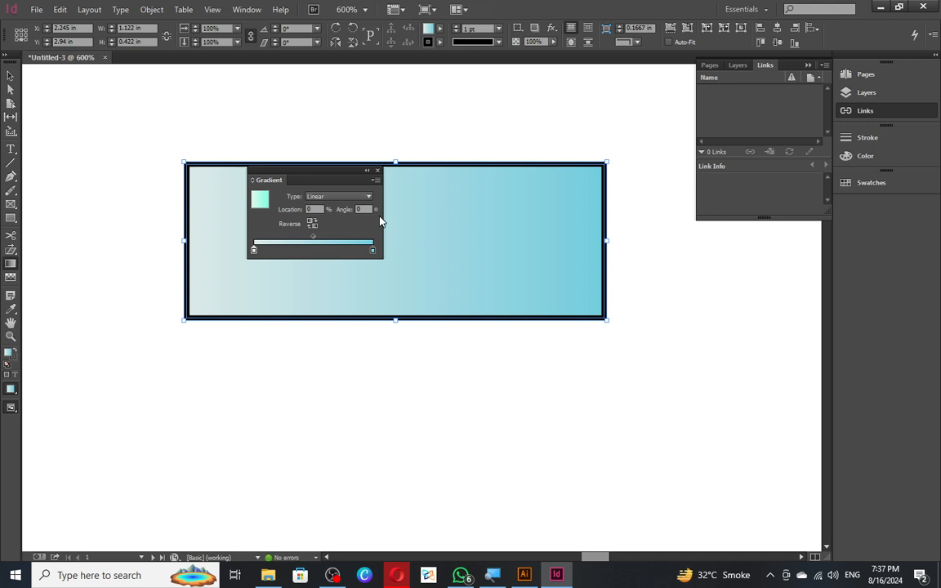
left_click_drag(311, 174, 754, 242)
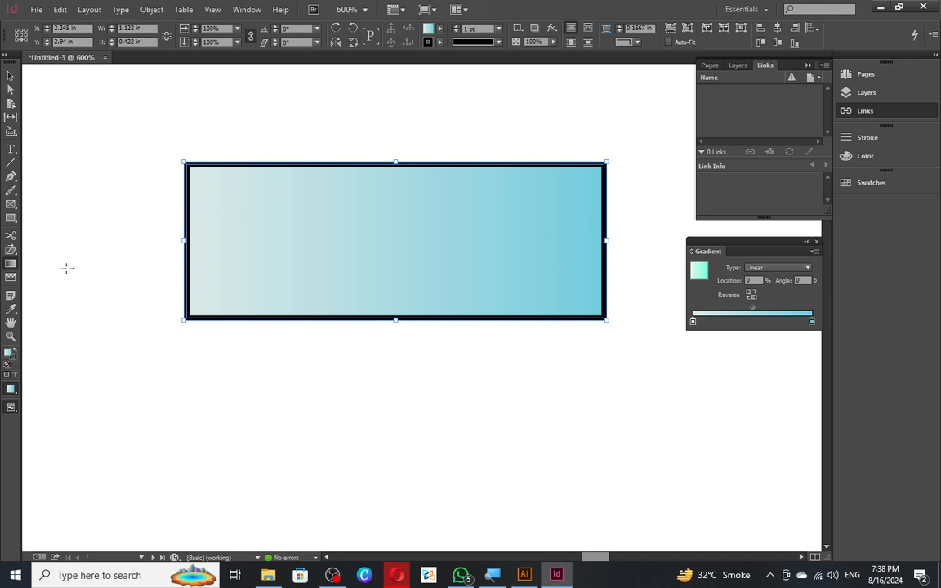
left_click(15, 279)
left_click_drag(134, 238, 464, 233)
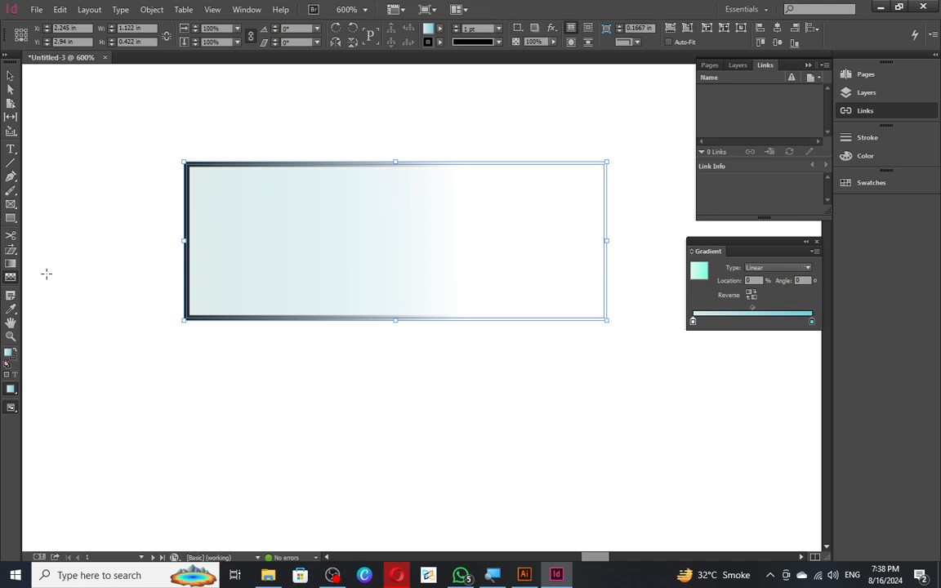
key("ctrl+z")
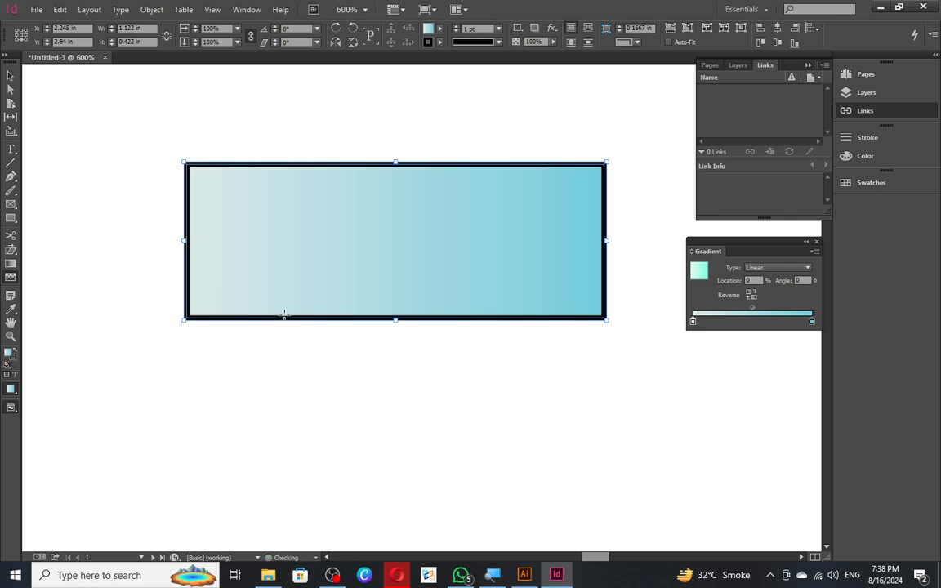
- Delete the gradient rectangle and search Google for 'BOYS PICTURE' in a new Opera tab
key("v")
key("Delete")
left_click(406, 571)
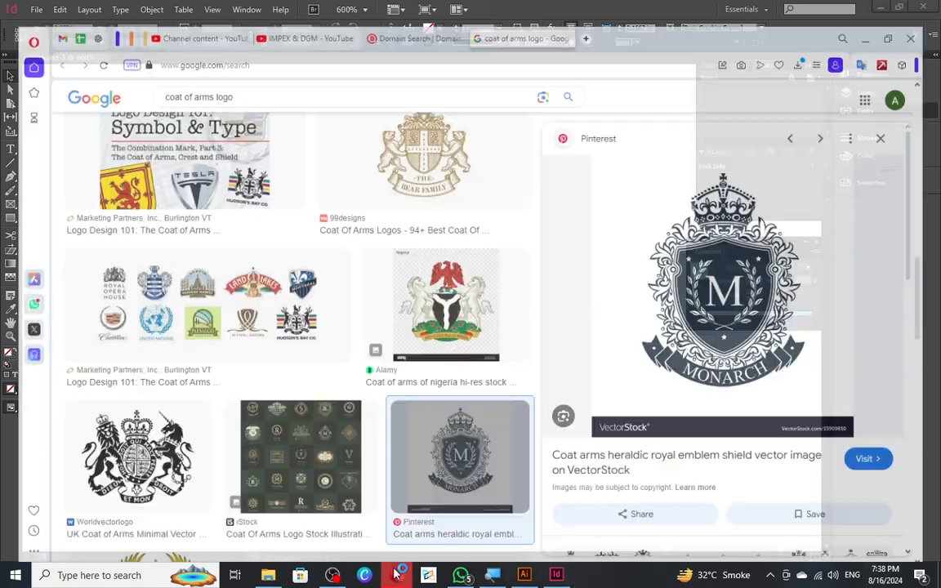
left_click(589, 11)
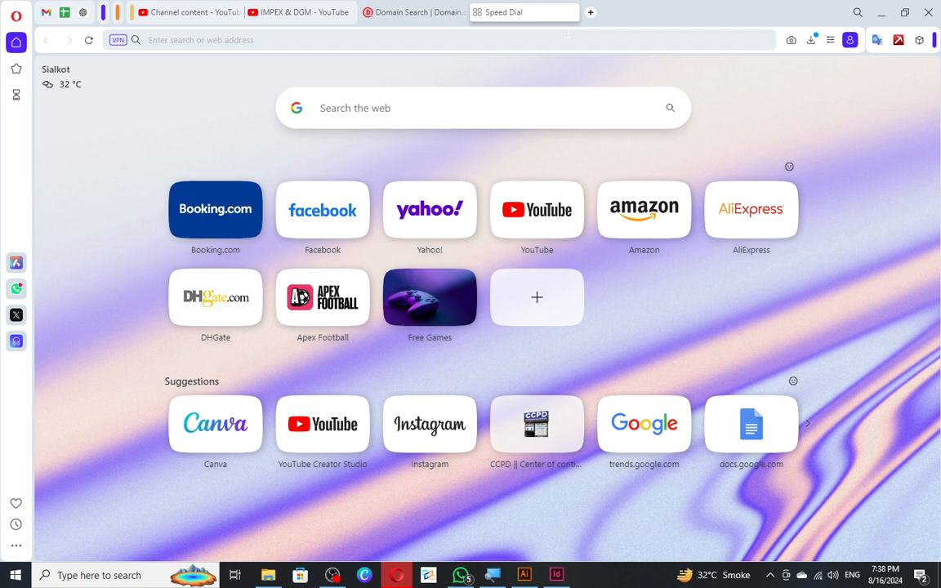
type("BOYS PICT")
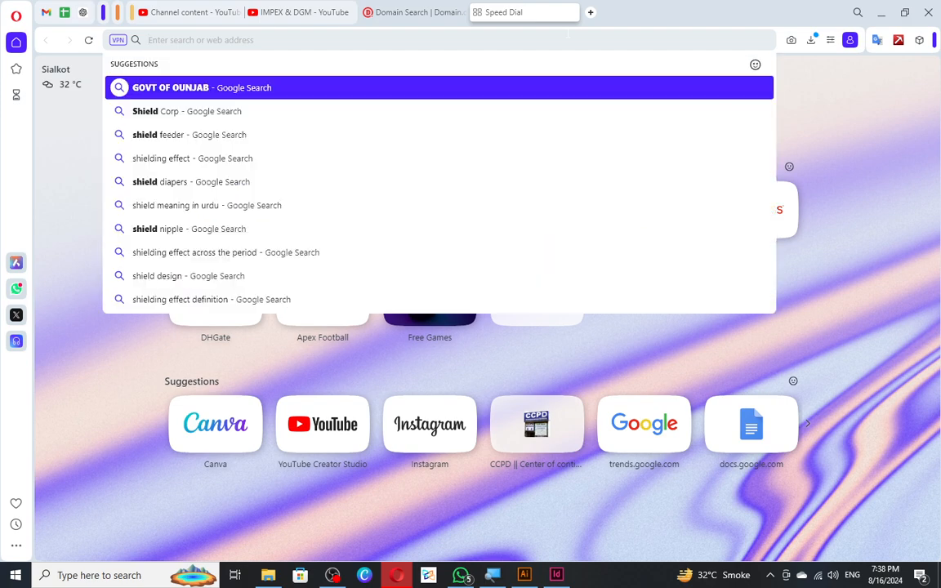
type("UREW")
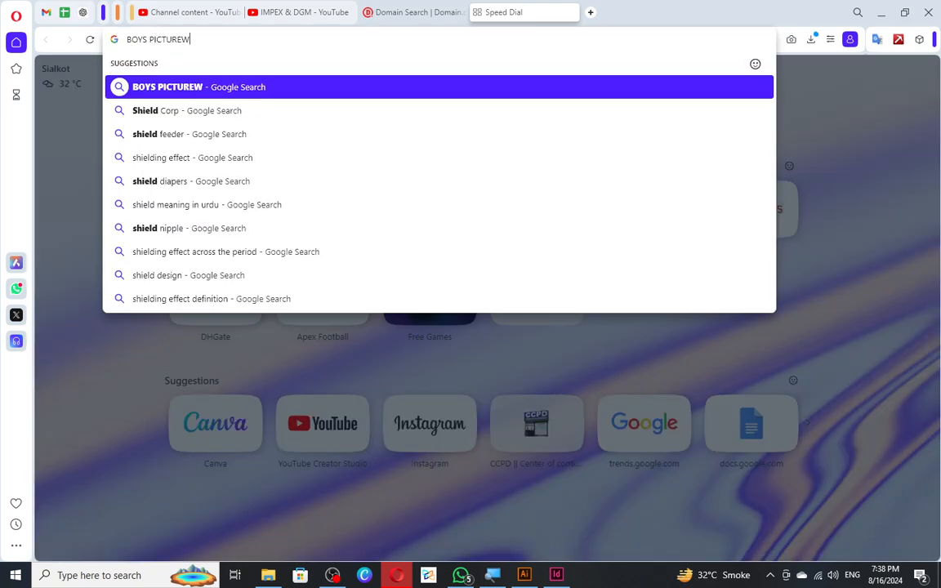
key("Return")
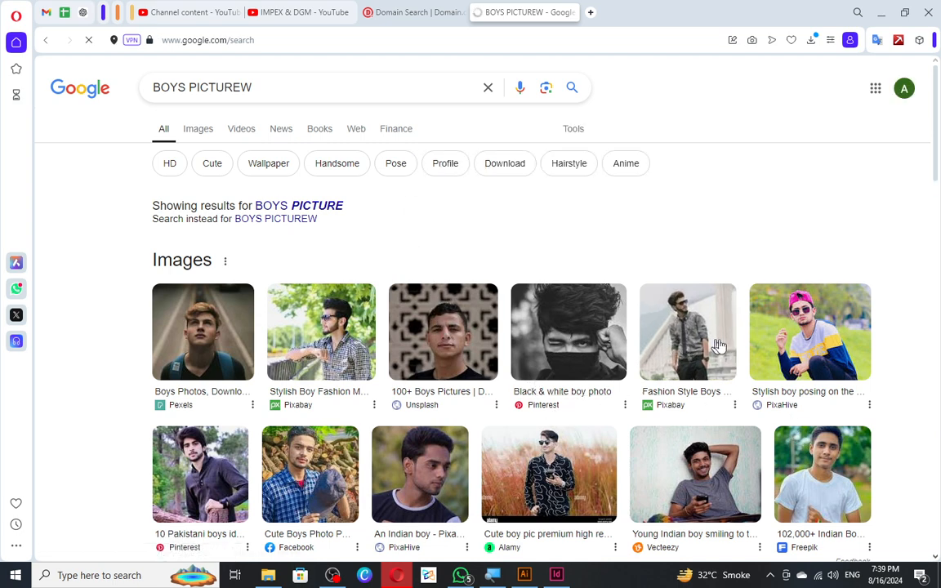
- Copy the Pixabay fashion-style boy photo from the results and return to InDesign
left_click(671, 328)
right_click(670, 327)
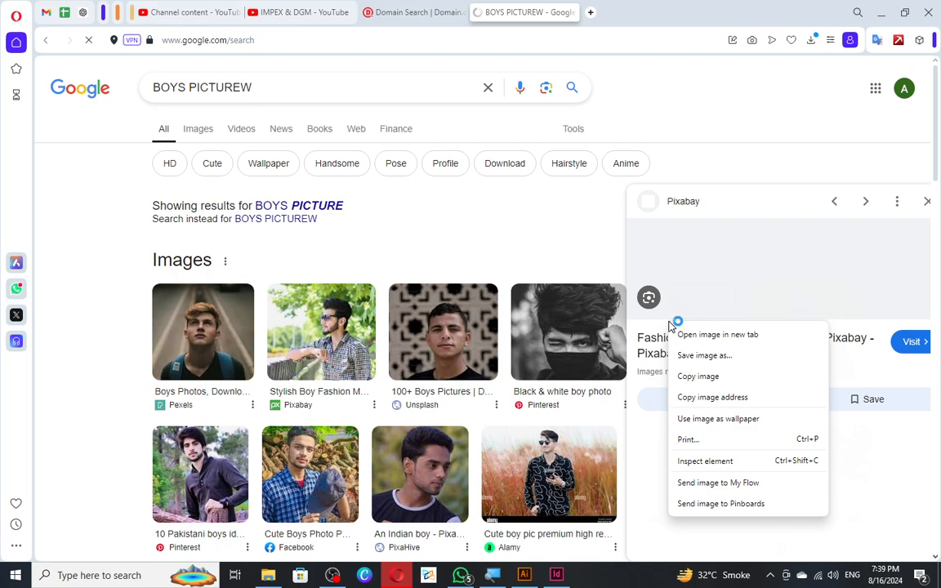
right_click(704, 250)
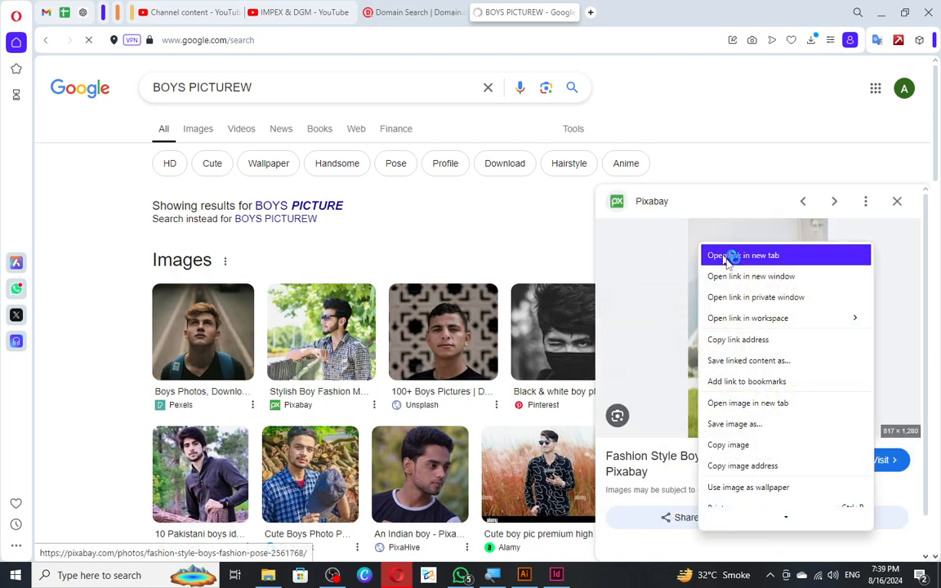
left_click(735, 441)
key("alt+Tab")
- Paste the boy photo into the layout and fit it inside its frame
key("ctrl+v")
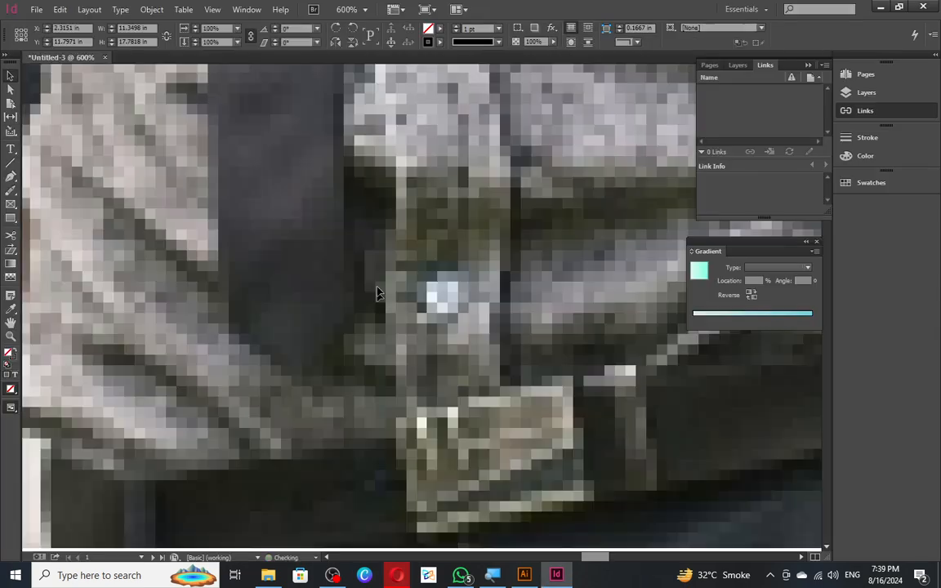
key("ctrl+minus")
key("ctrl+minus")
key("ctrl+minus")
key("ctrl+minus")
key("ctrl+minus")
key("ctrl+minus")
key("ctrl+minus")
key("ctrl+minus")
scroll(399, 221, "down", 1)
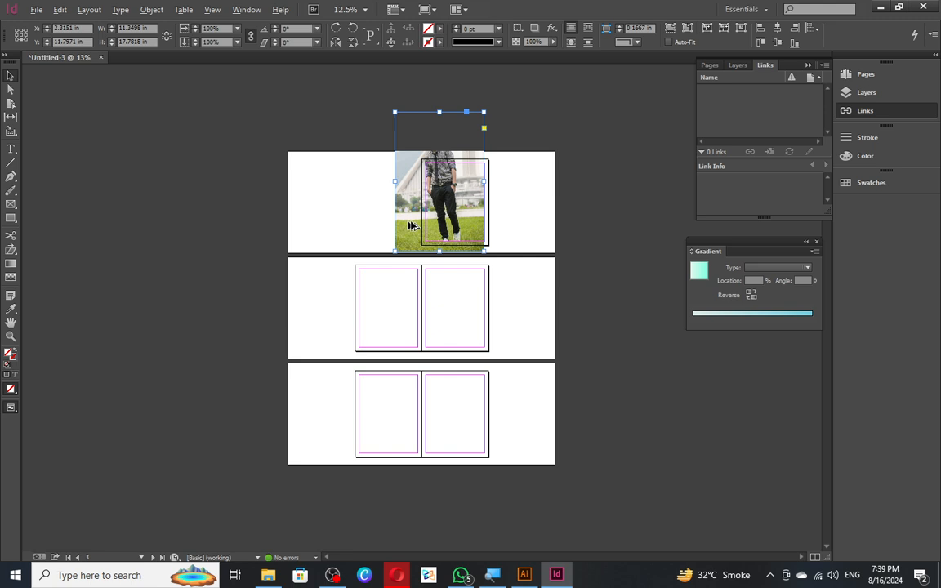
scroll(446, 123, "up", 1)
right_click(401, 147)
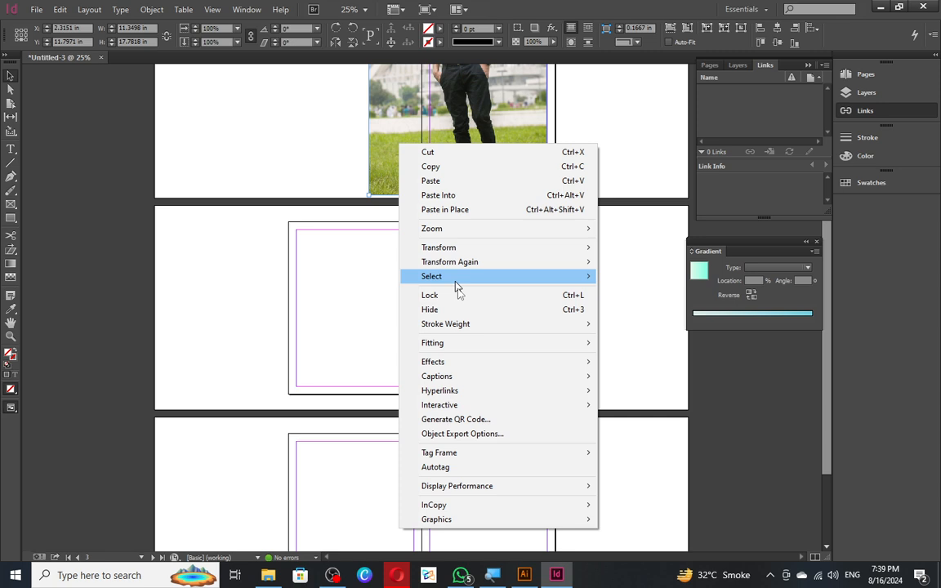
mouse_move(473, 344)
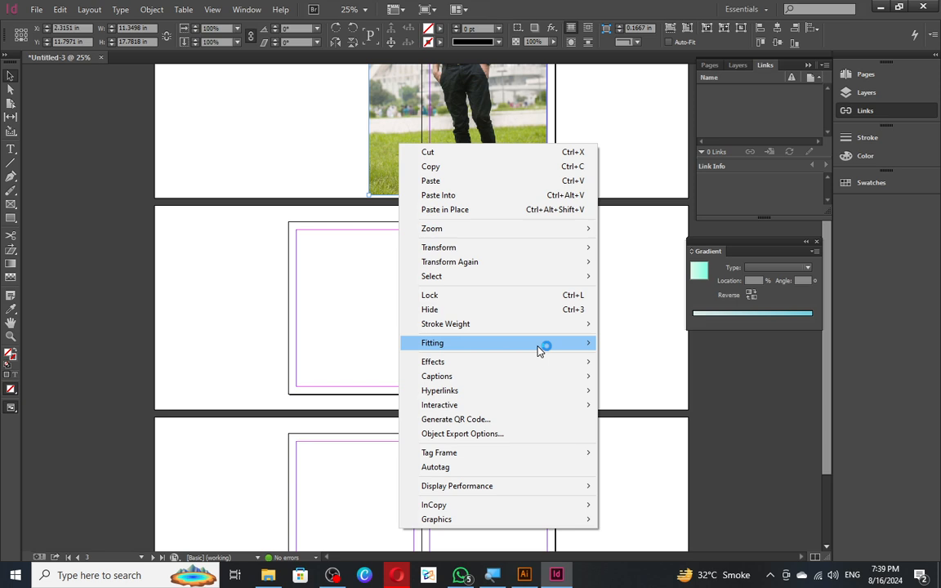
mouse_move(555, 346)
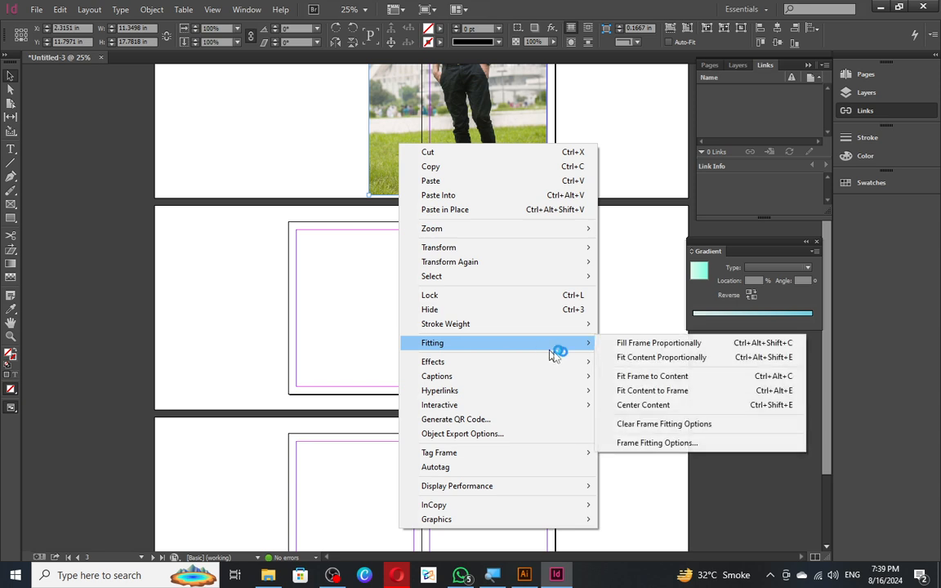
left_click(729, 394)
- Crop the photo frame to about 5.79 × 5.86 in and position it within page 1's margins
scroll(490, 136, "up", 2)
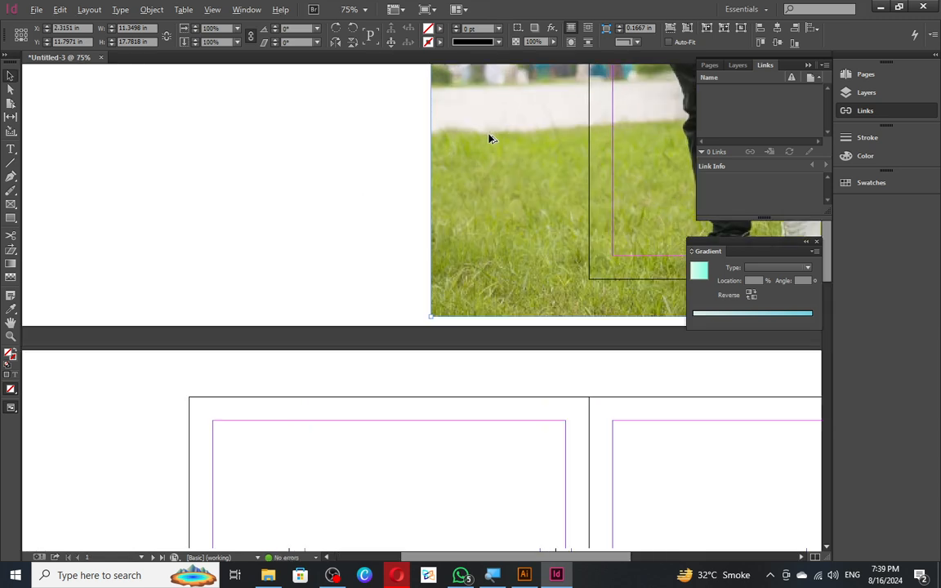
left_click_drag(486, 147, 370, 302)
left_click_drag(313, 468, 578, 178)
left_click_drag(453, 185, 209, 405)
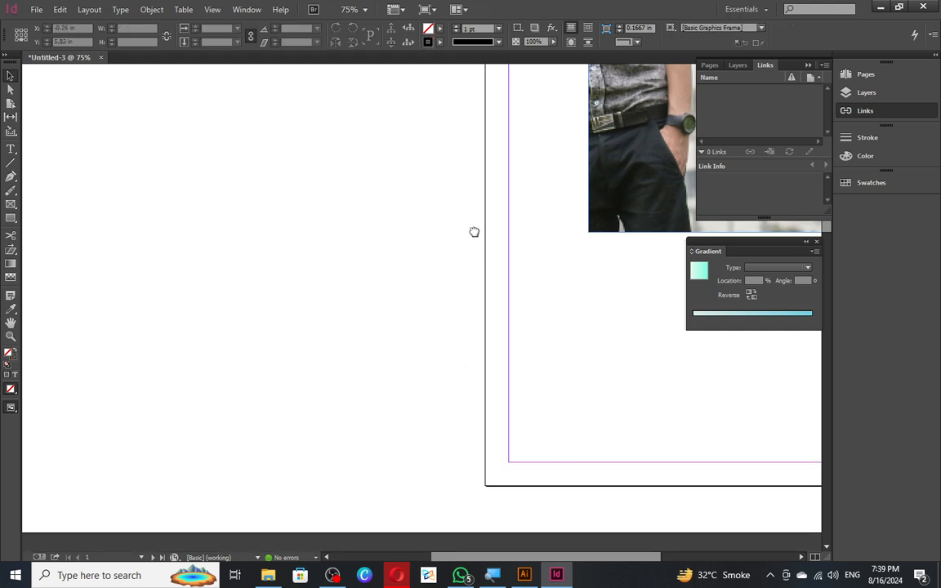
left_click_drag(519, 208, 320, 349)
left_click_drag(499, 271, 425, 456)
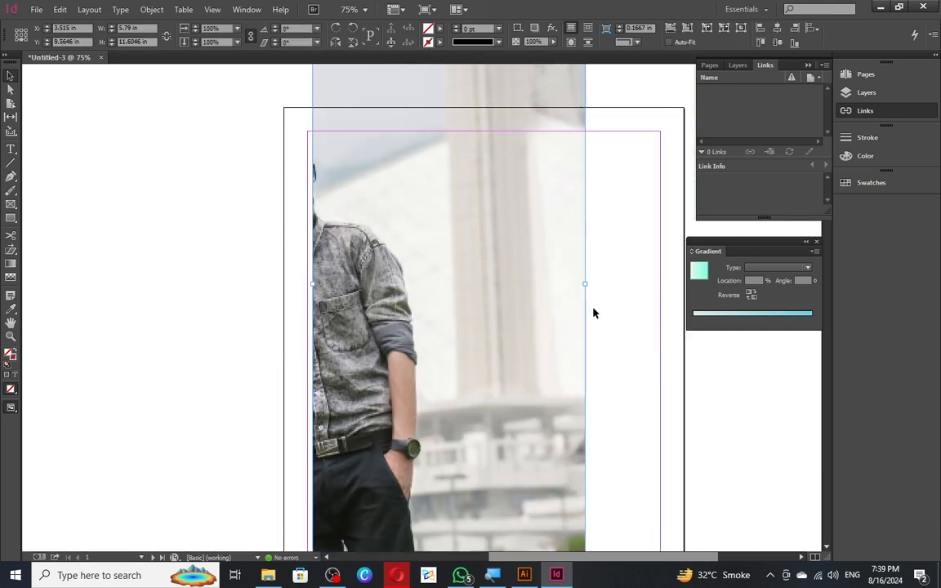
left_click_drag(519, 225, 521, 356)
left_click_drag(451, 140, 451, 388)
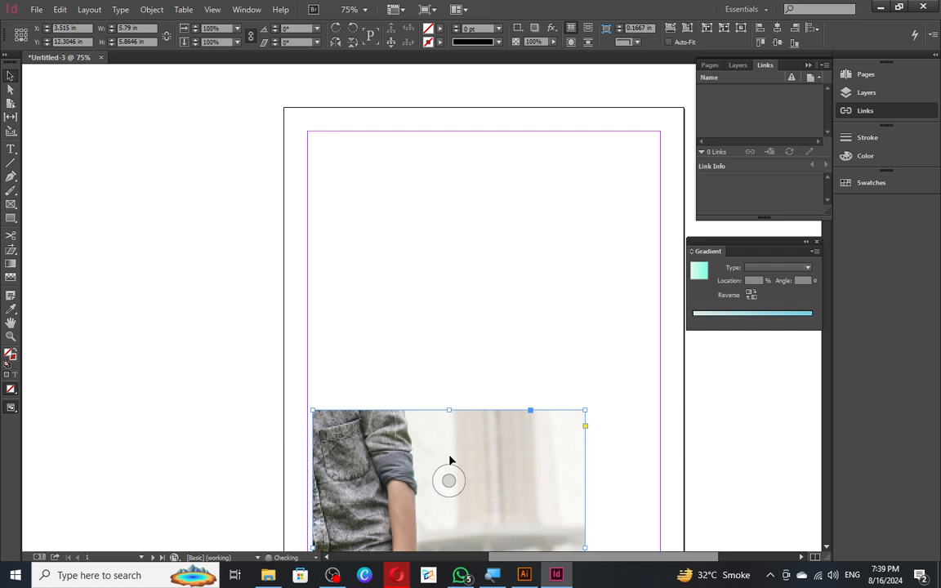
left_click_drag(449, 460, 515, 252)
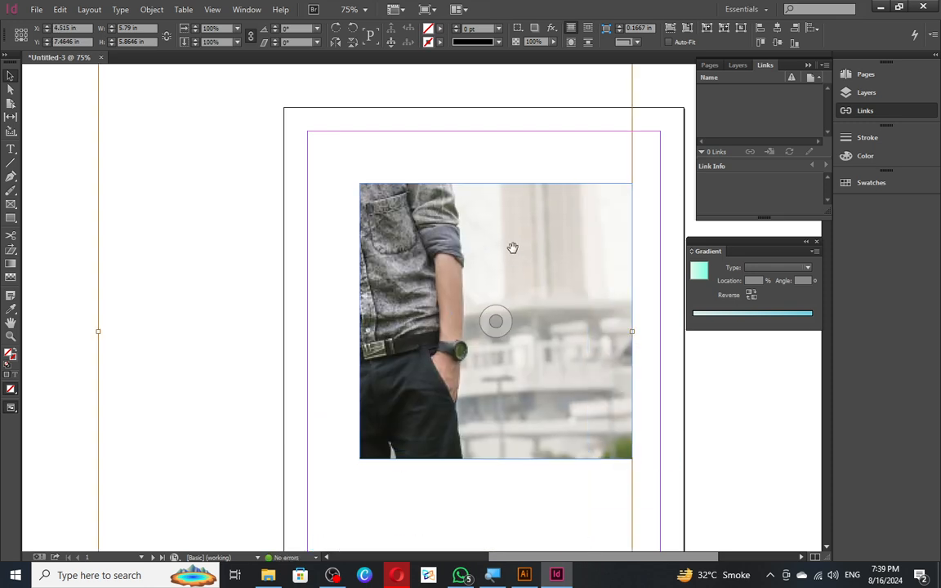
scroll(368, 227, "down", 4)
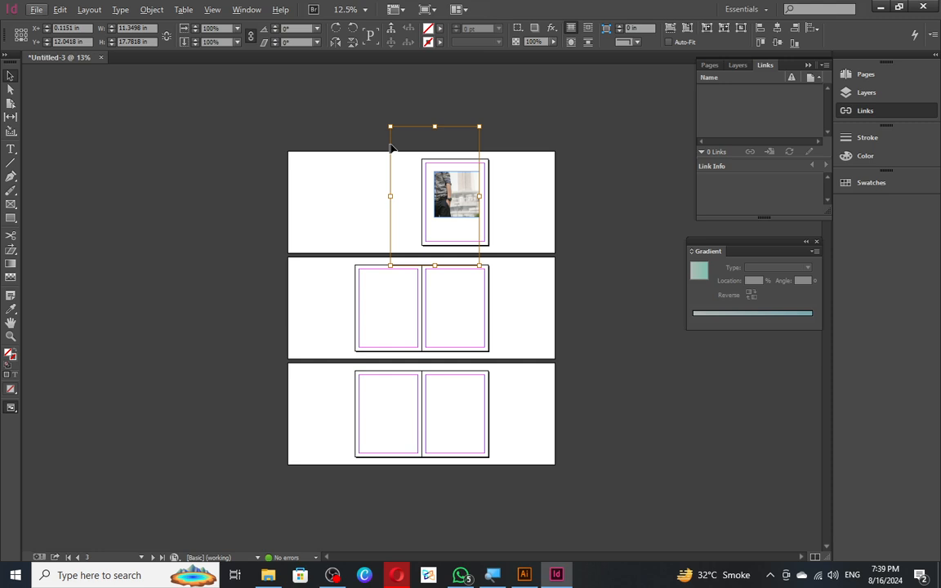
left_click(474, 178)
scroll(471, 178, "up", 4)
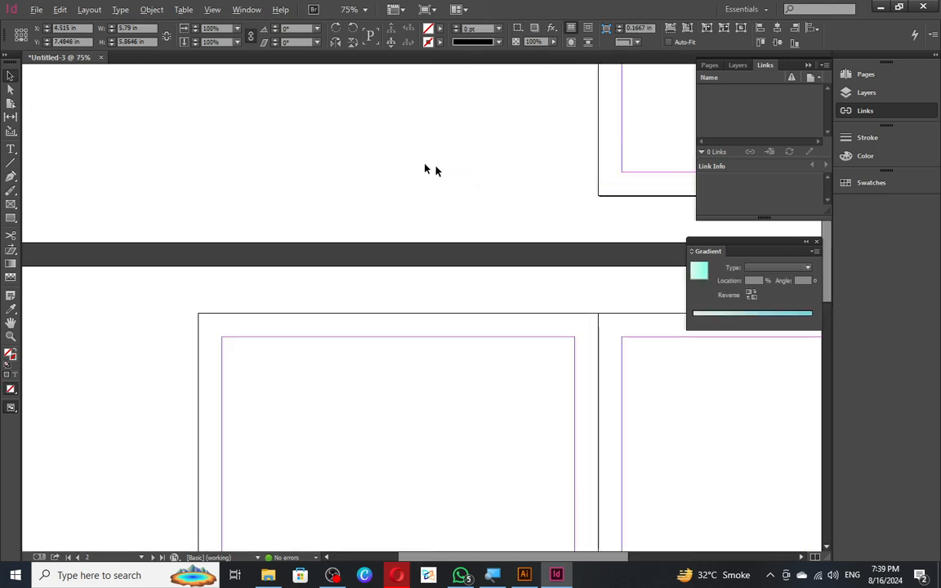
scroll(367, 286, "up", 5)
right_click(429, 258)
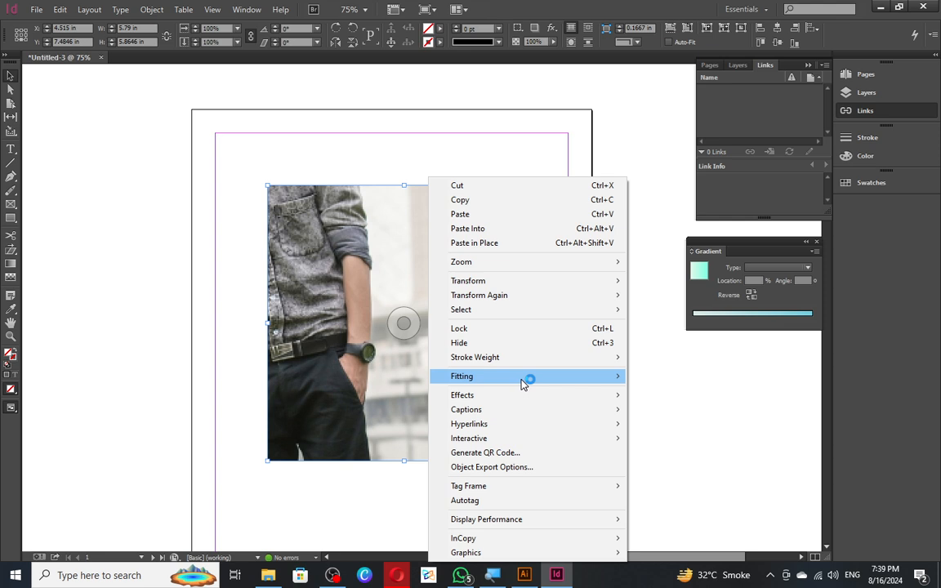
mouse_move(523, 385)
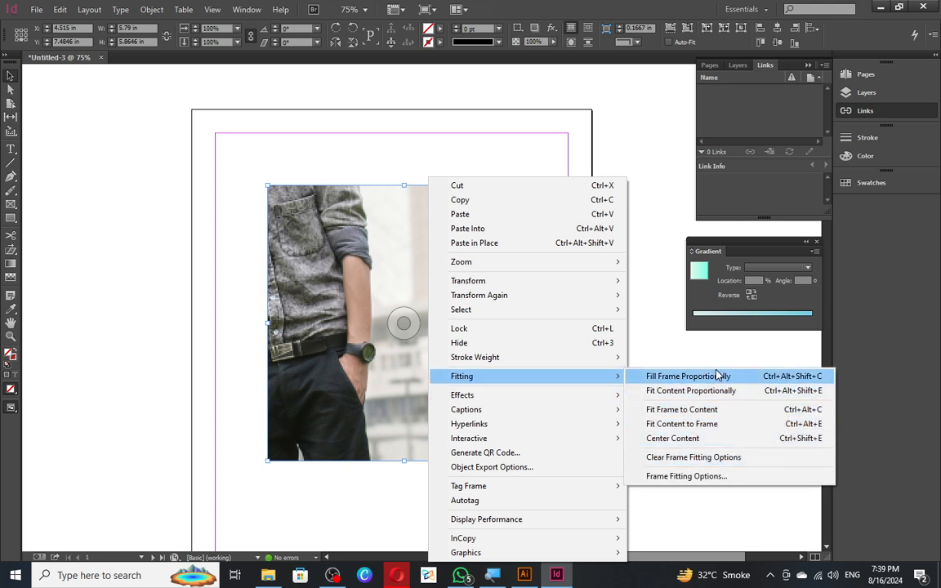
left_click(680, 376)
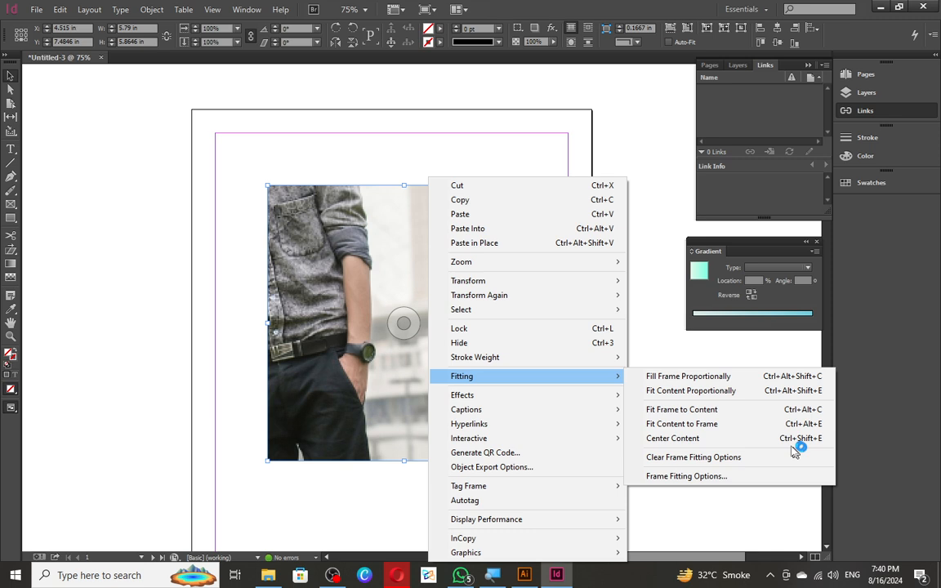
left_click(729, 431)
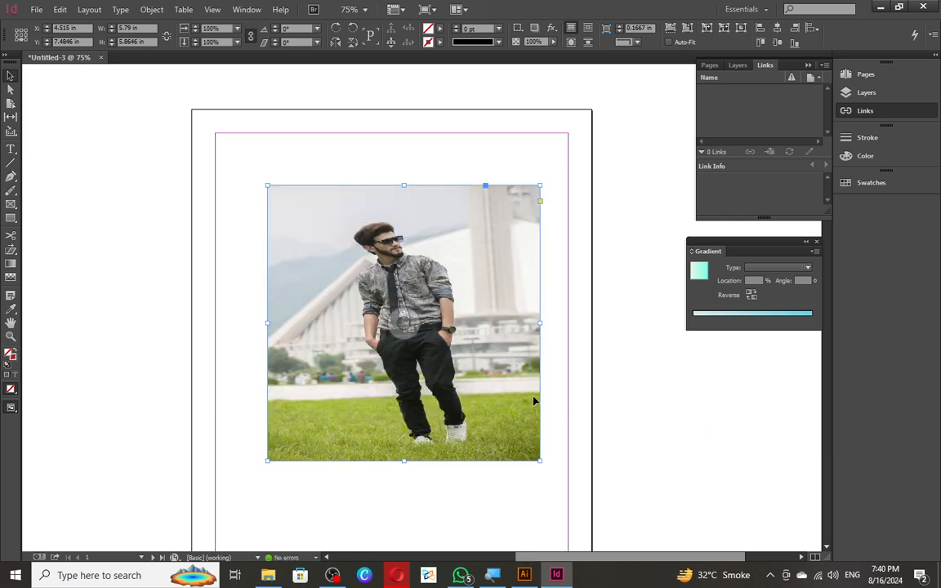
- Undo the earlier fit and set the photo to Fill Frame Proportionally
key("ctrl+z")
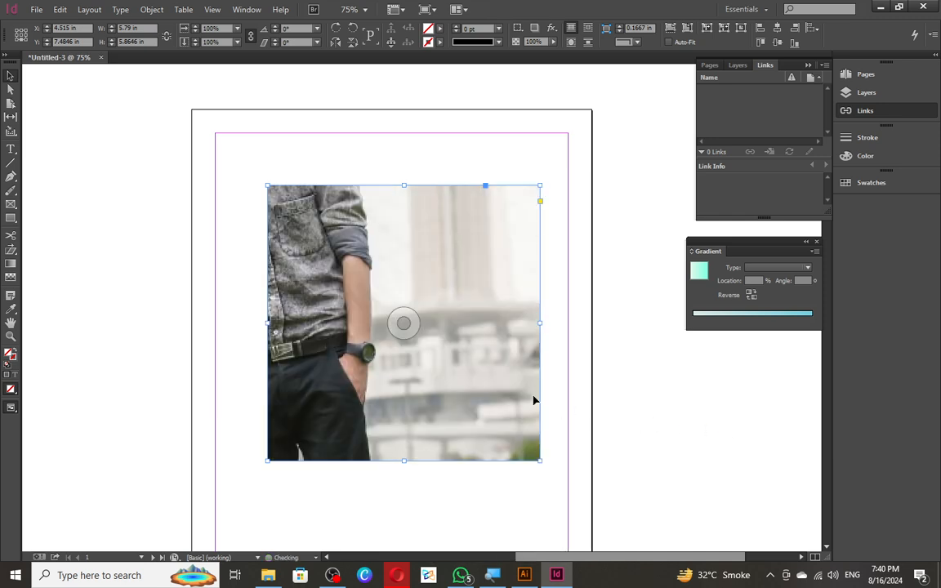
right_click(506, 390)
mouse_move(585, 205)
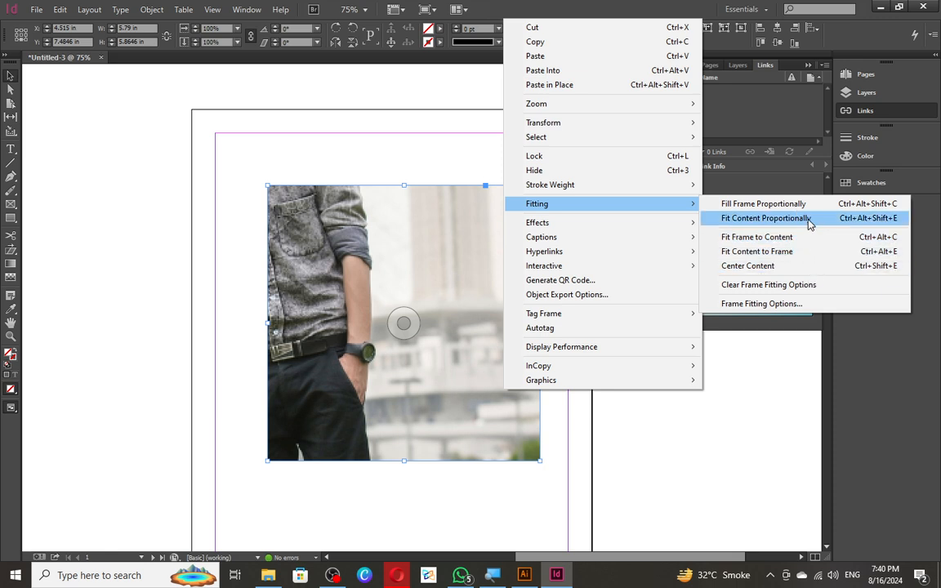
left_click(765, 219)
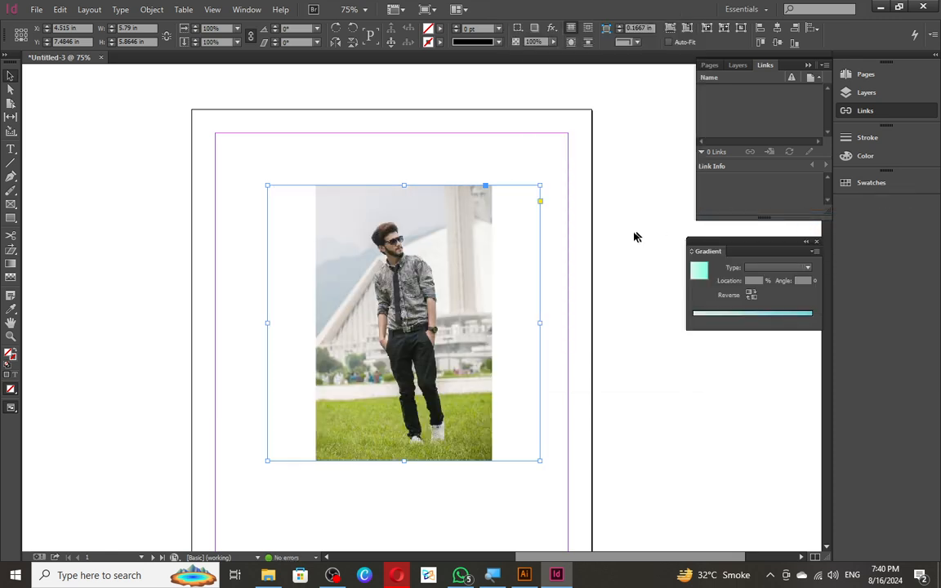
left_click(581, 240)
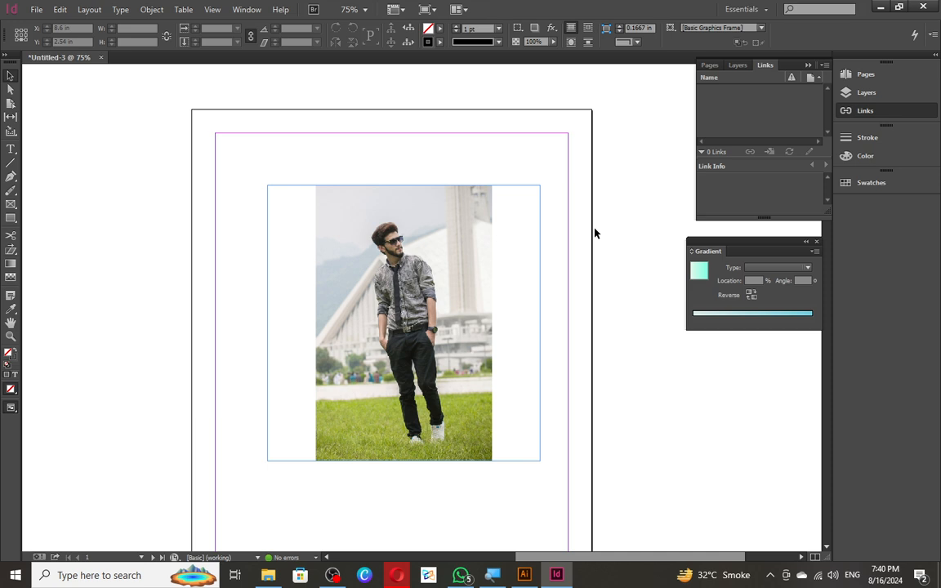
right_click(464, 237)
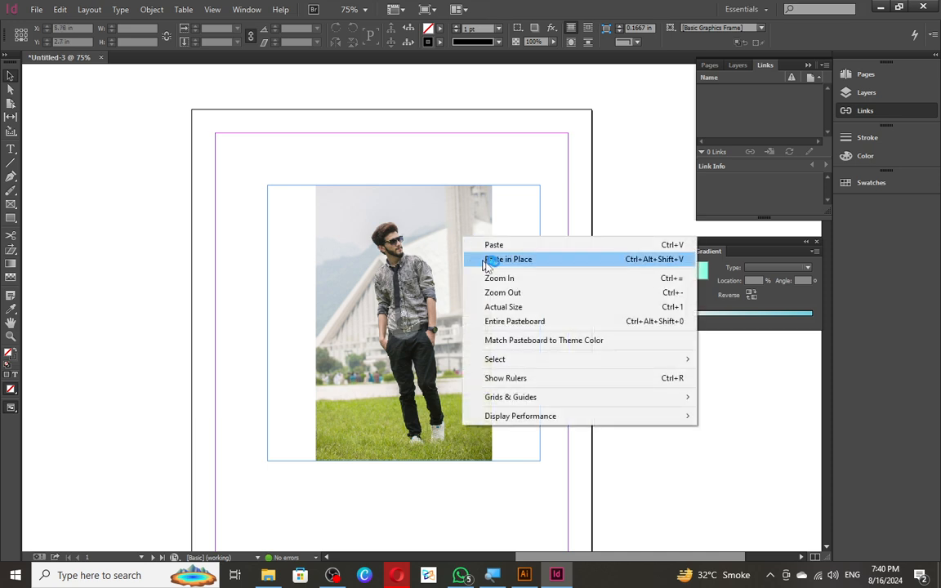
left_click(431, 268)
right_click(428, 269)
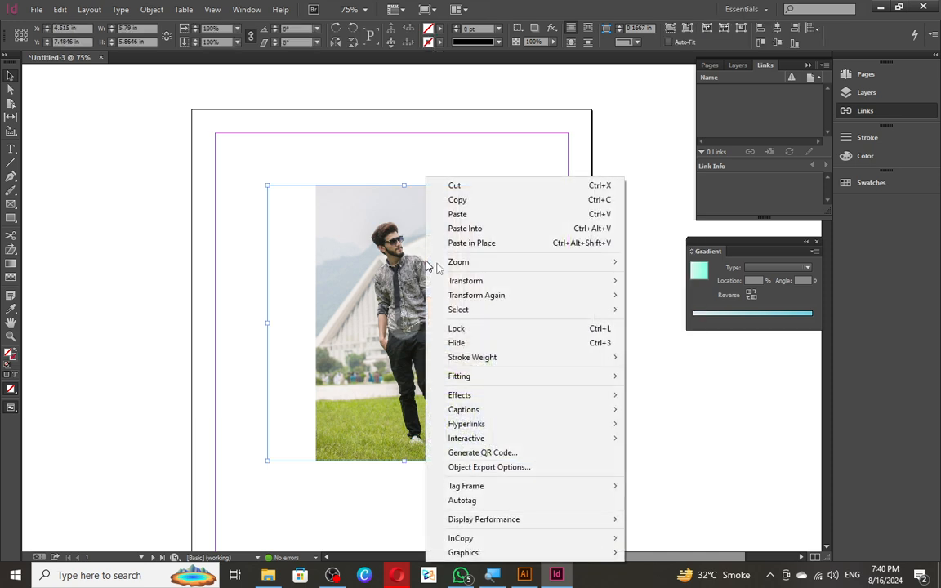
mouse_move(514, 376)
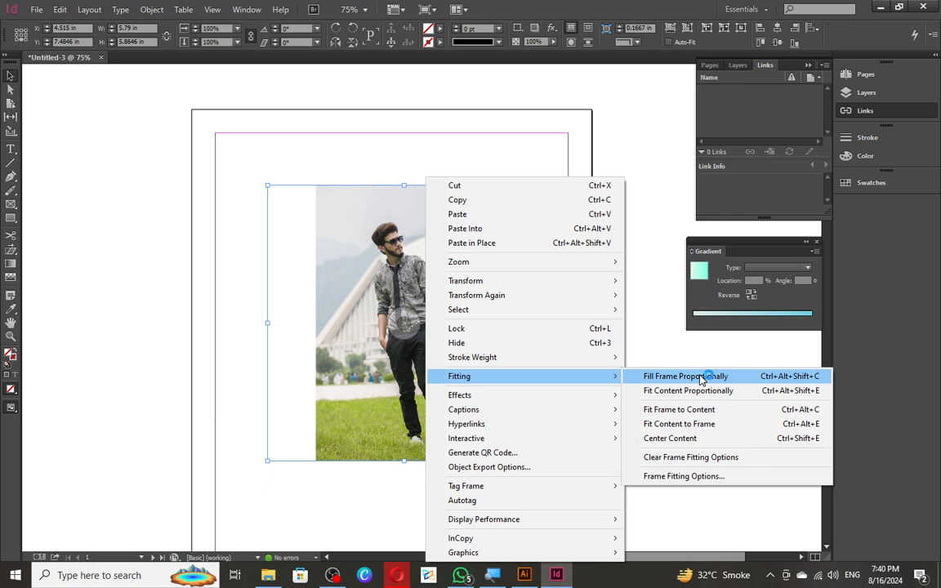
left_click(700, 377)
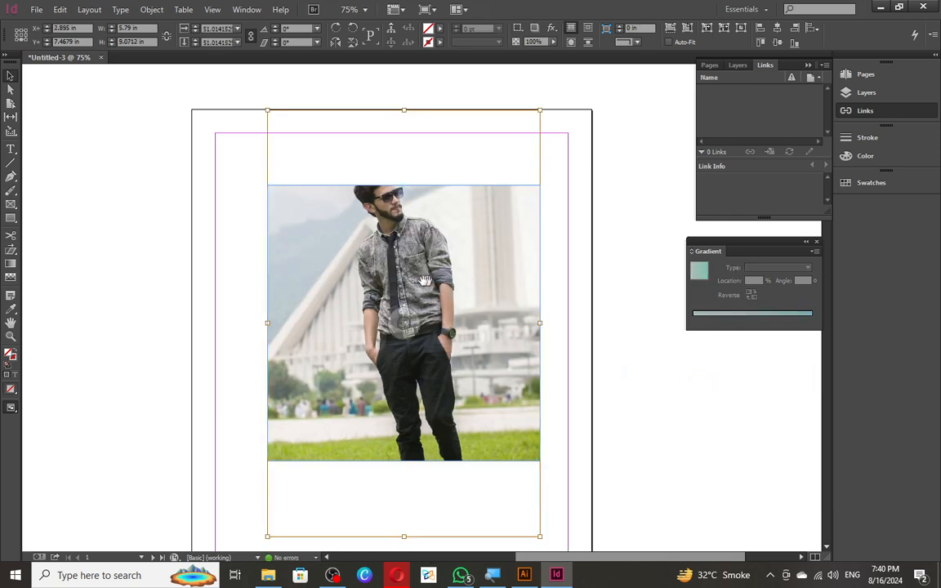
- Shift the photo inside its frame so the man sits centred
left_click_drag(410, 324, 405, 368)
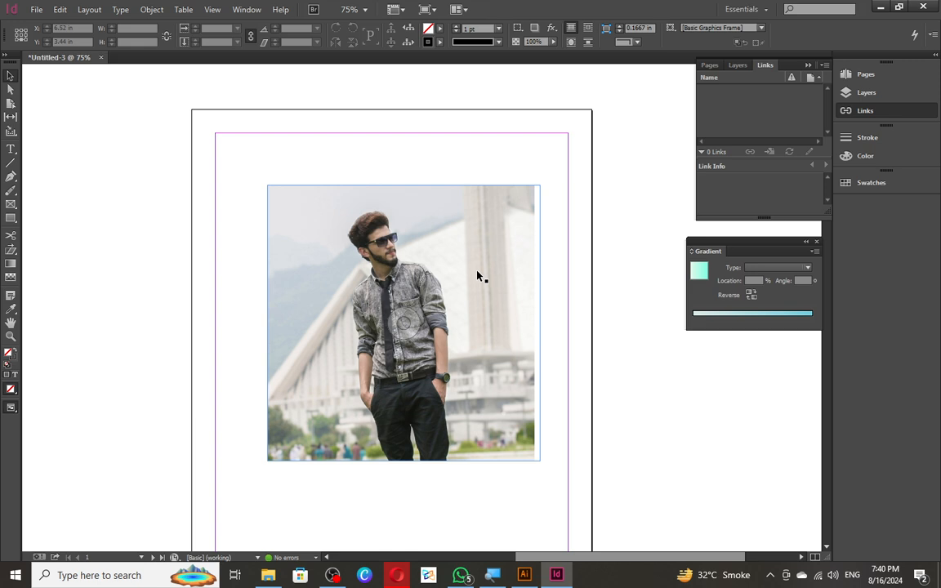
left_click_drag(410, 327, 532, 316)
key("ctrl+z")
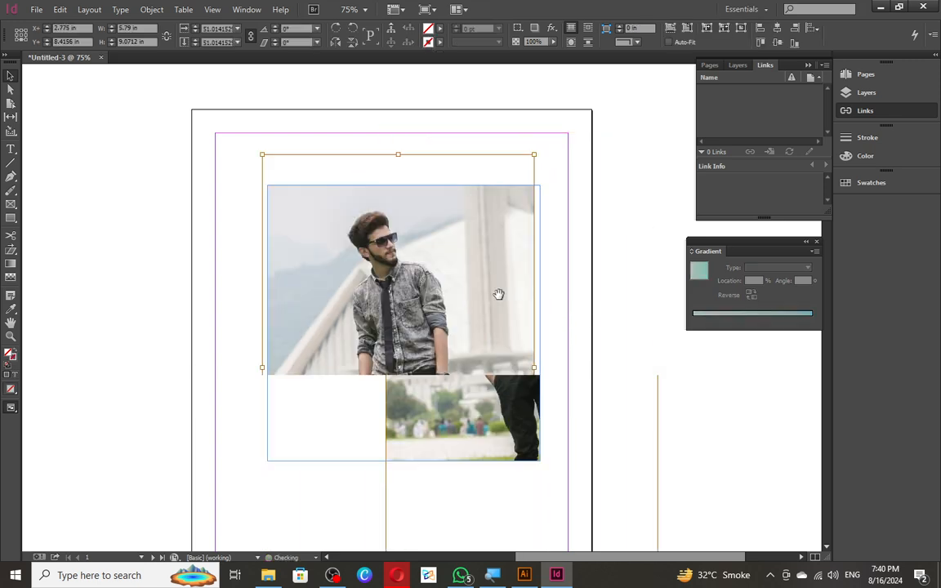
left_click_drag(414, 322, 419, 322)
key("Escape")
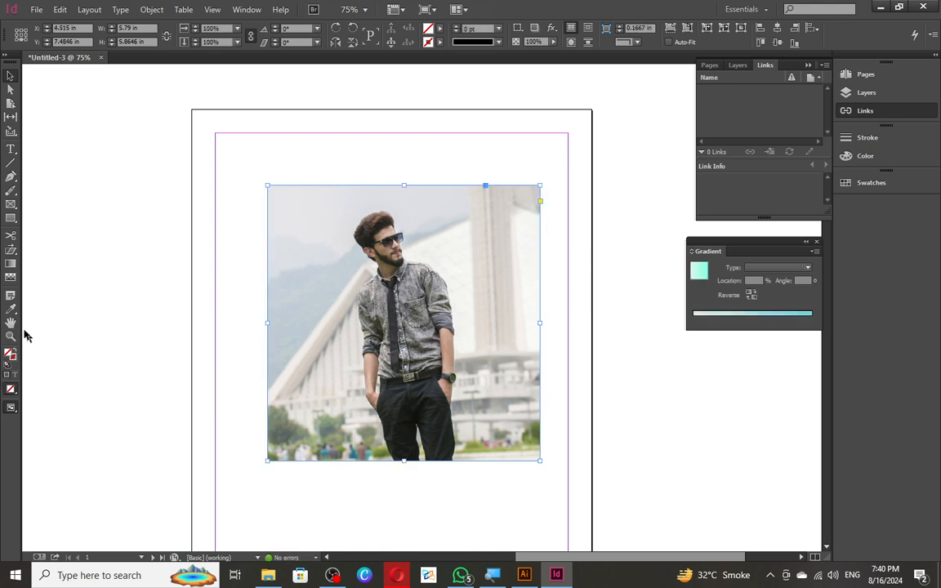
- Apply a top-to-bottom gradient feather so the photo's lower half fades to white
left_click(11, 276)
left_click_drag(397, 195, 394, 482)
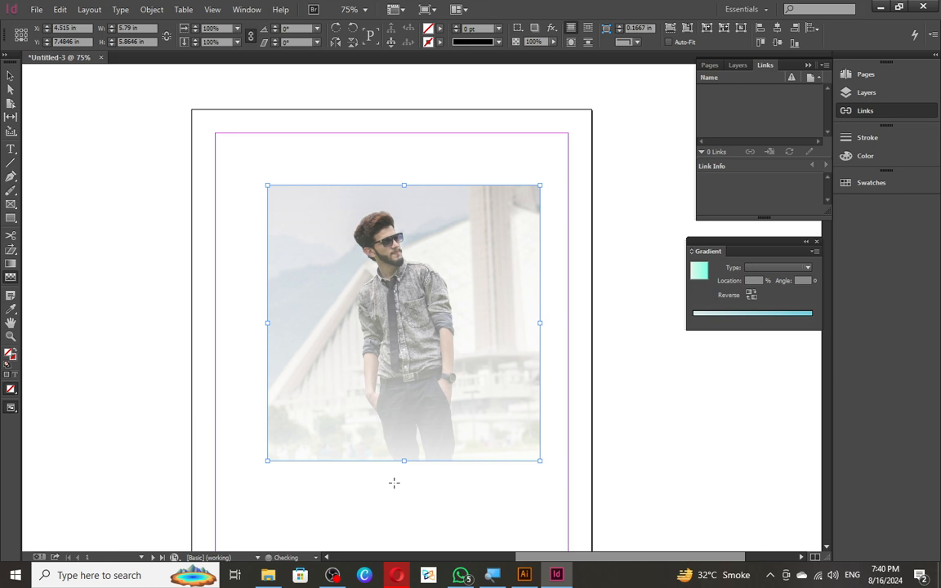
scroll(423, 360, "down", 3)
key("ctrl+z")
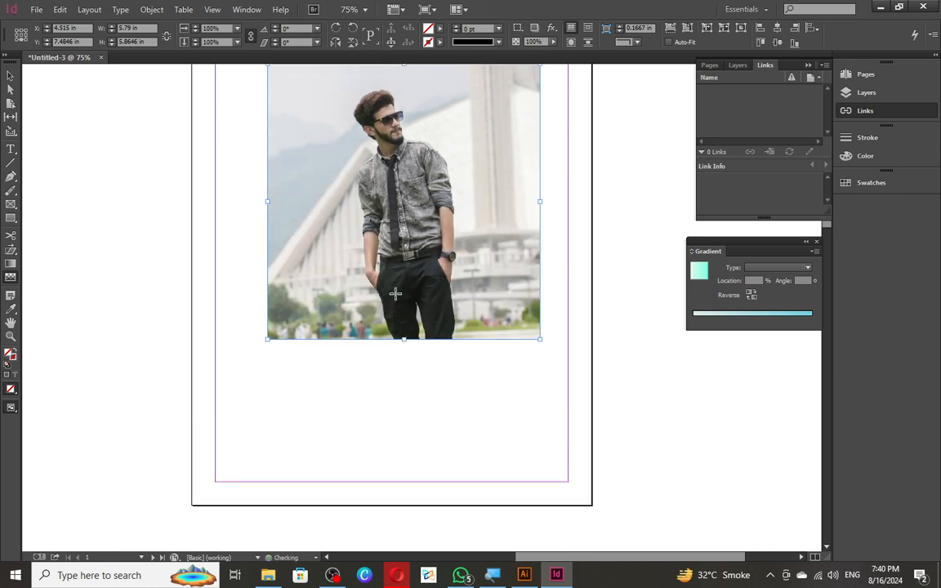
scroll(393, 294, "up", 4)
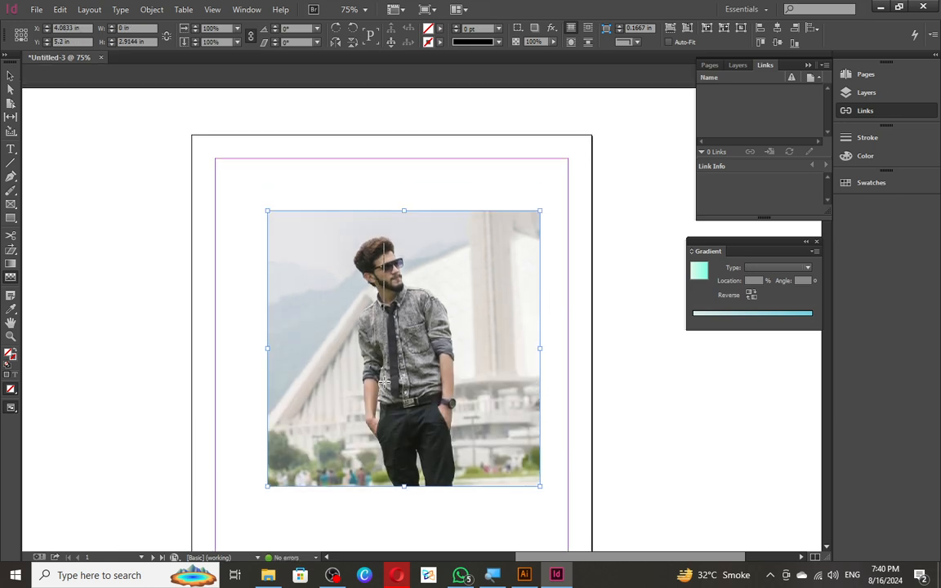
left_click_drag(345, 227, 348, 430)
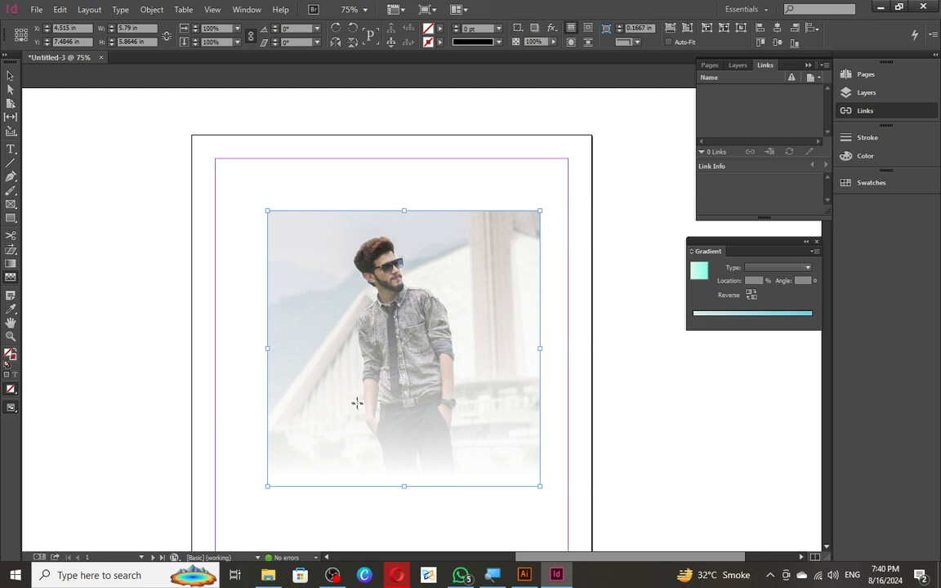
left_click_drag(378, 249, 382, 425)
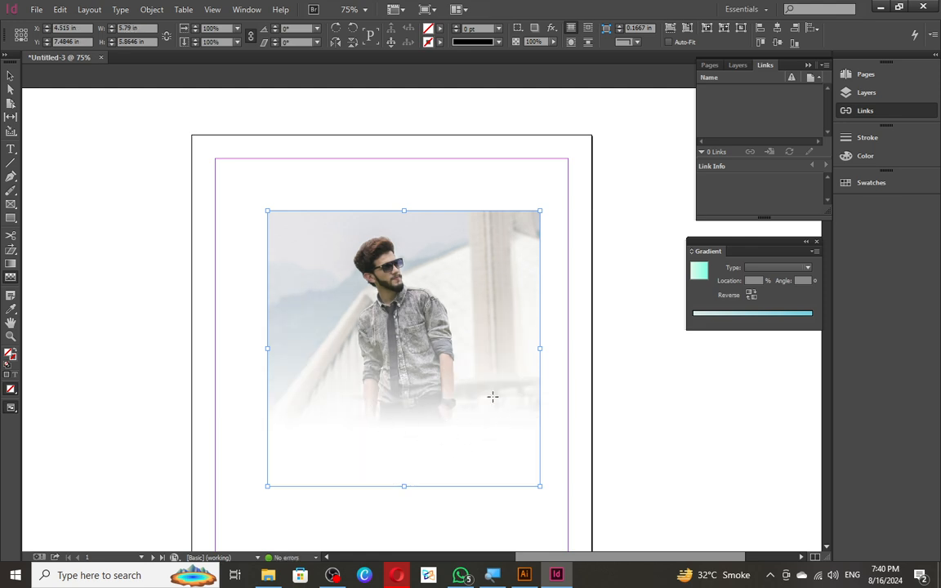
key("v")
left_click(188, 294)
scroll(324, 256, "down", 3)
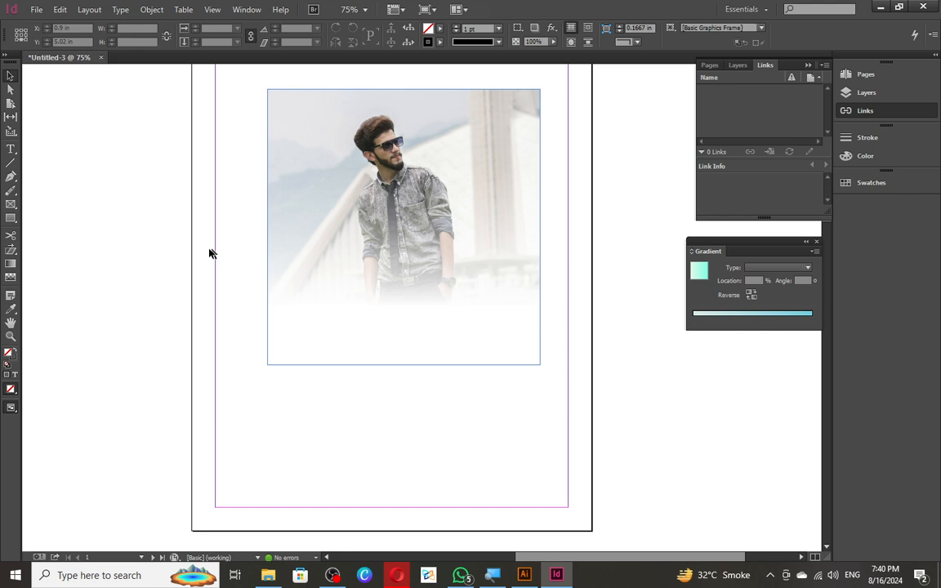
- Undo the photo's fade and draw a 3.52 in circular ellipse frame straddling the page edge
left_click(10, 219)
left_click_drag(11, 219, 251, 467)
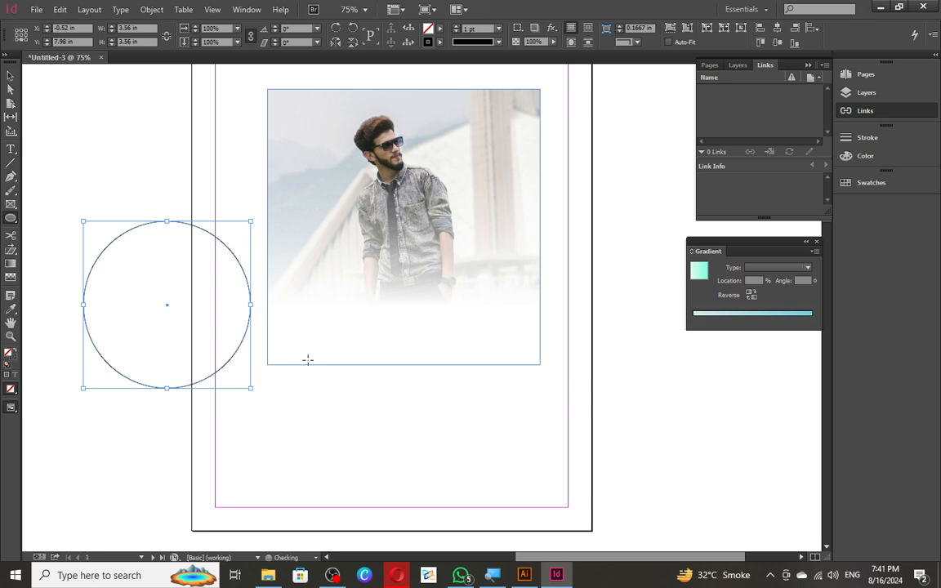
key("ctrl+z")
key("ctrl+z")
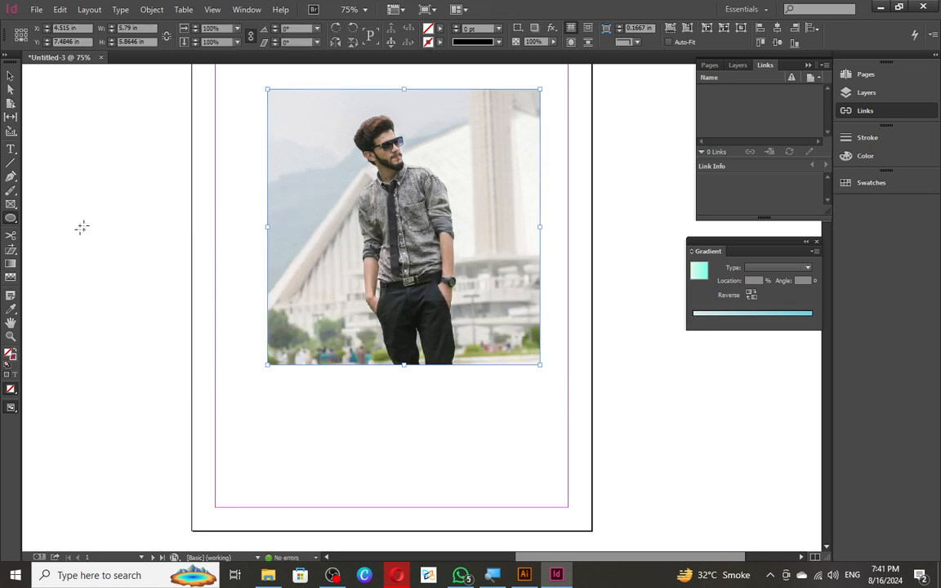
left_click_drag(84, 209, 239, 390)
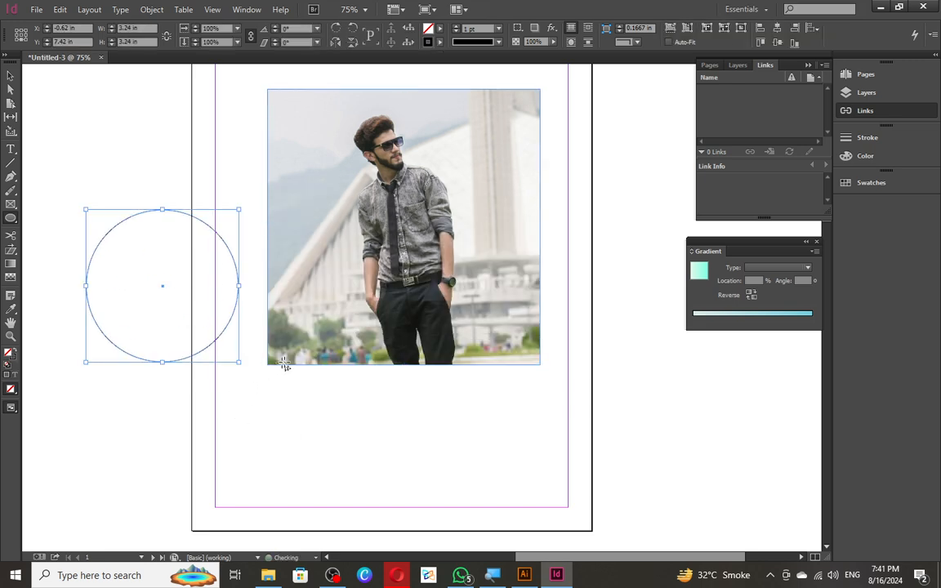
key("Delete")
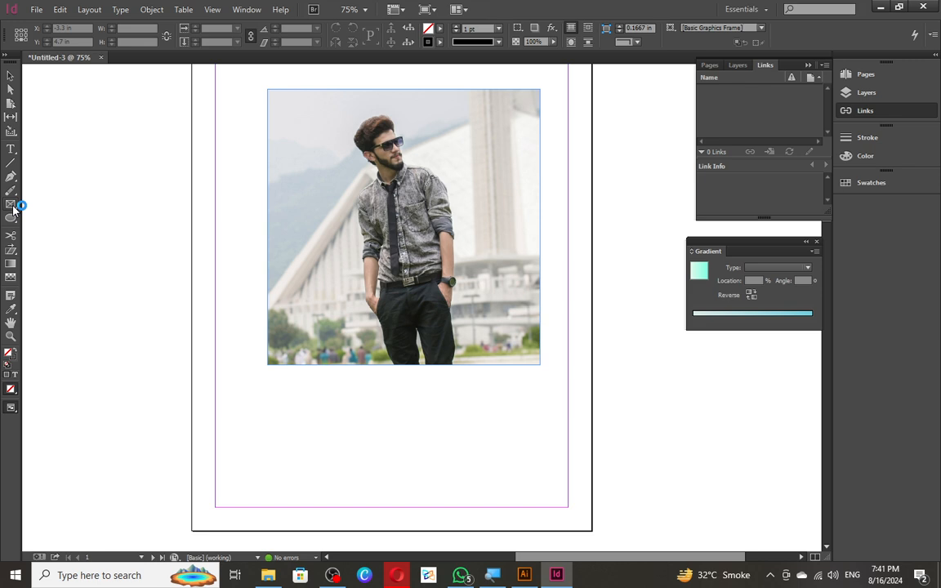
left_click_drag(13, 210, 239, 394)
key("v")
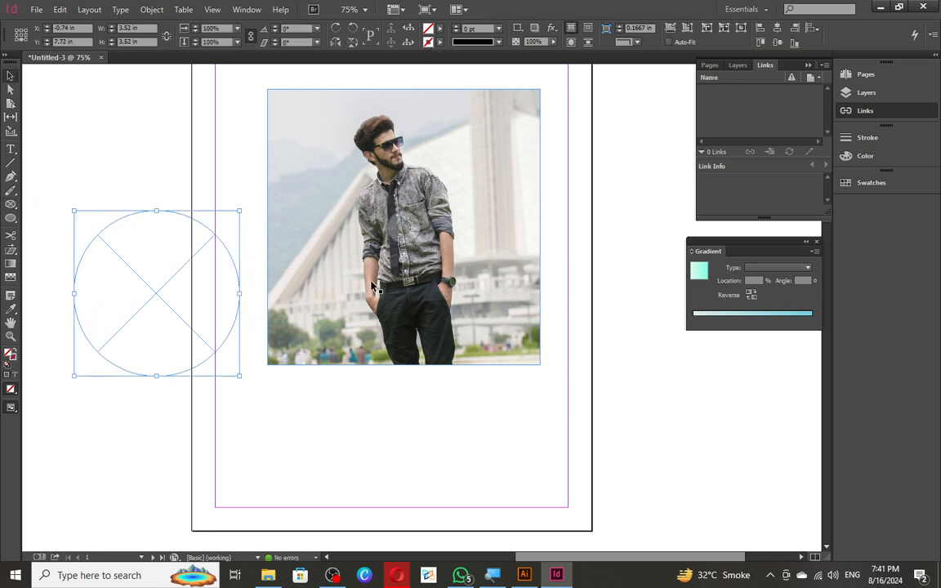
left_click(372, 286)
left_click_drag(401, 219, 331, 248)
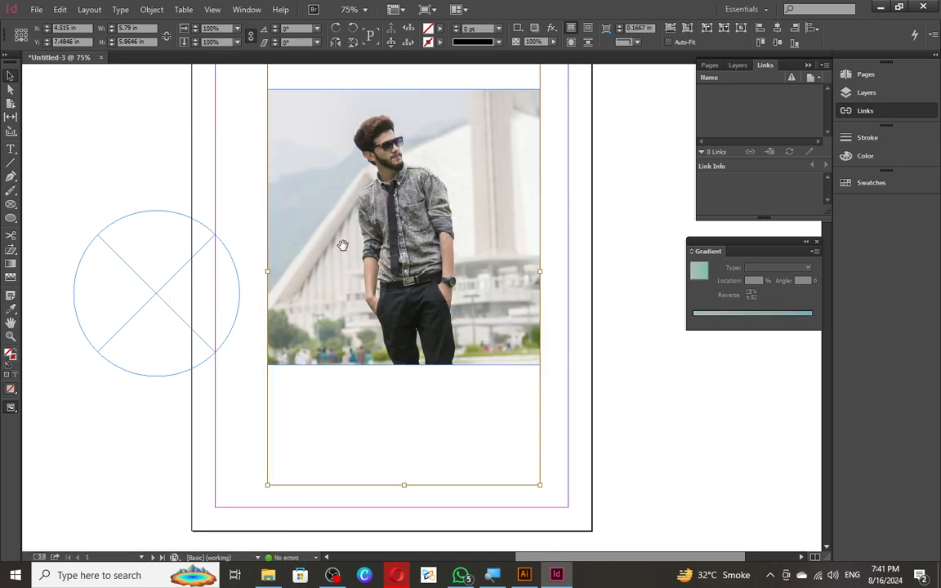
- Paste the boy photo into the circular frame and position it so the man's head shows
left_click(168, 291)
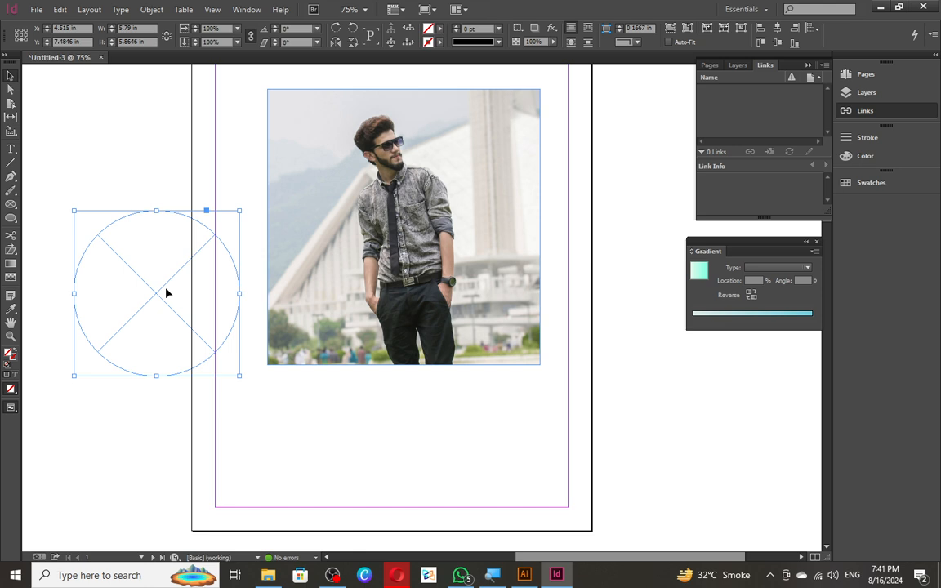
right_click(164, 291)
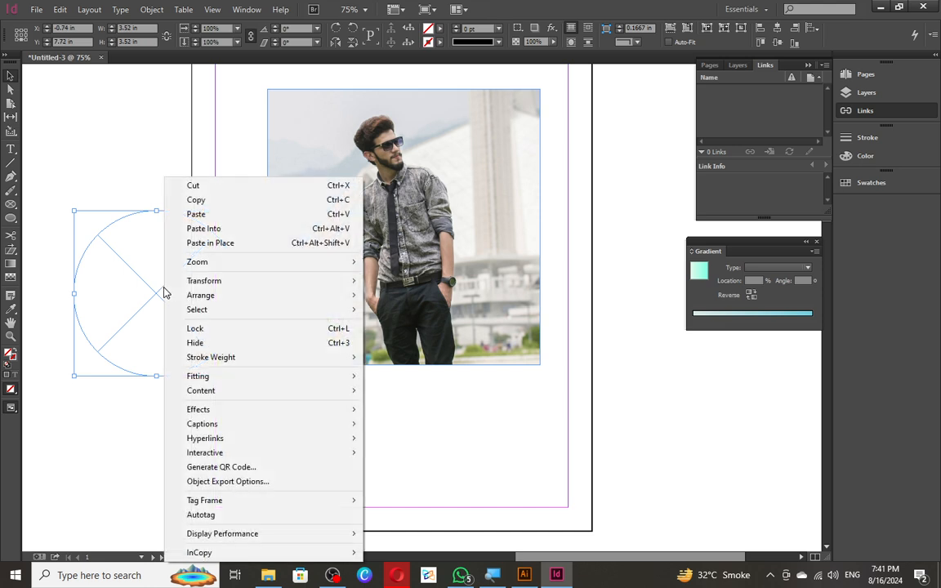
left_click(249, 232)
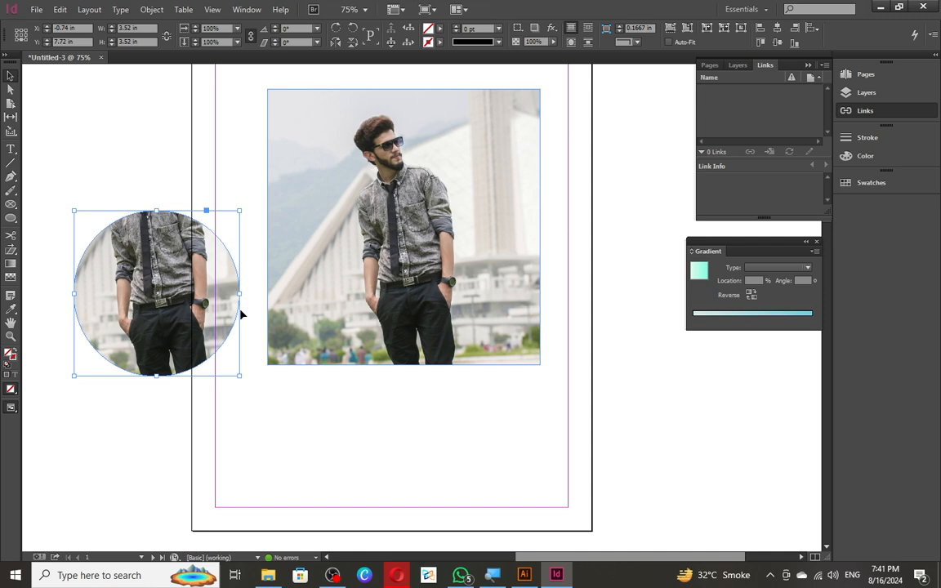
left_click_drag(159, 286, 160, 370)
left_click_drag(167, 317, 168, 302)
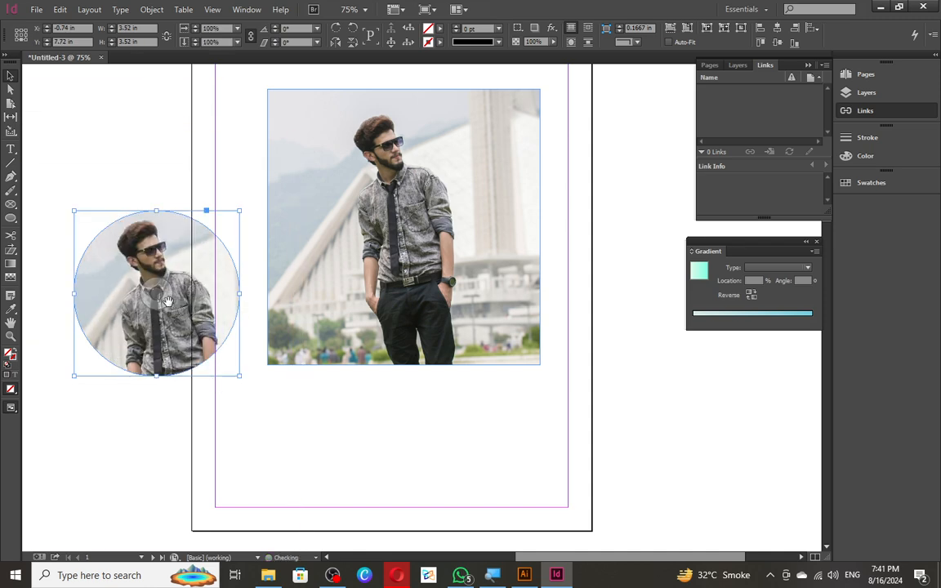
left_click(88, 161)
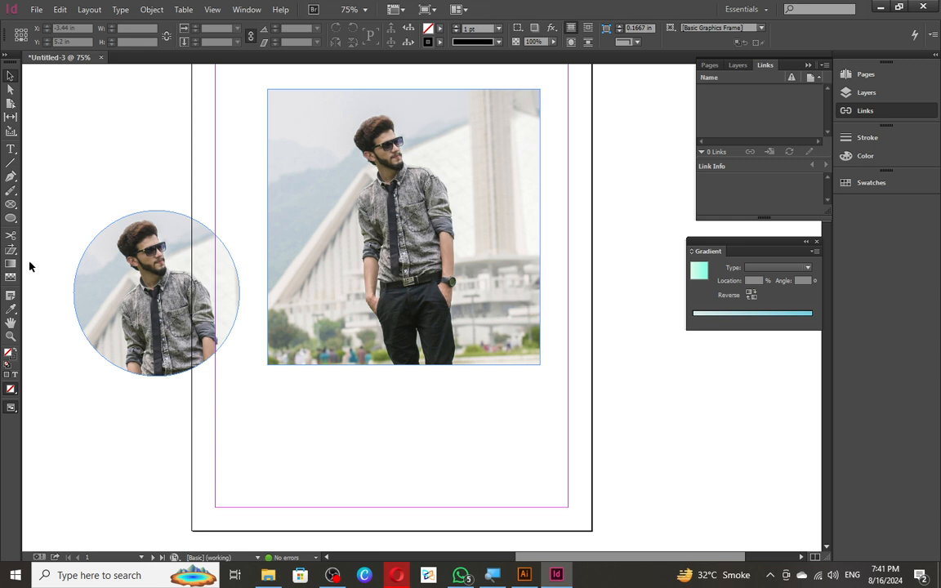
left_click(149, 332)
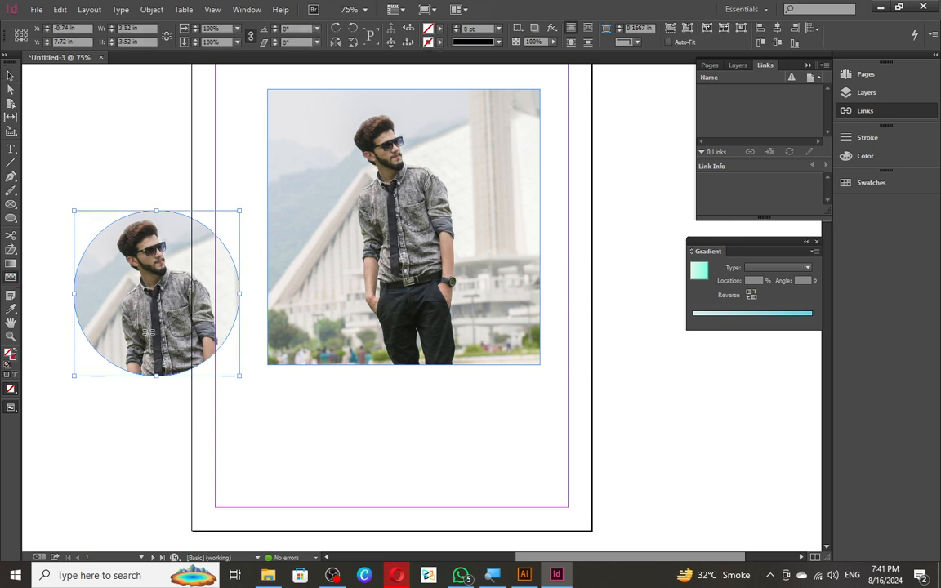
- Try several downward gradient feathers to fade the circle photo's lower part
left_click_drag(148, 369, 148, 412)
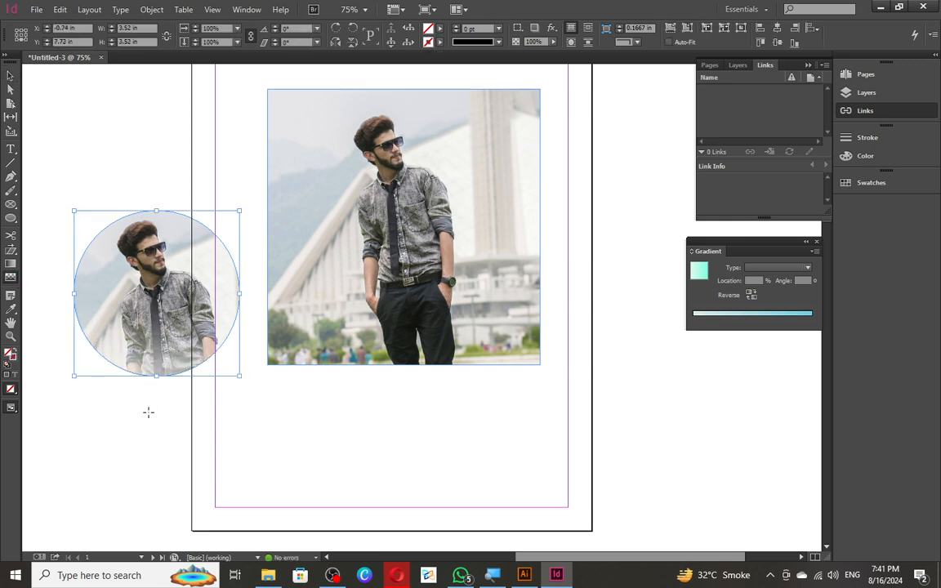
key("ctrl+z")
left_click_drag(145, 209, 163, 383)
key("ctrl+z")
left_click_drag(143, 221, 155, 403)
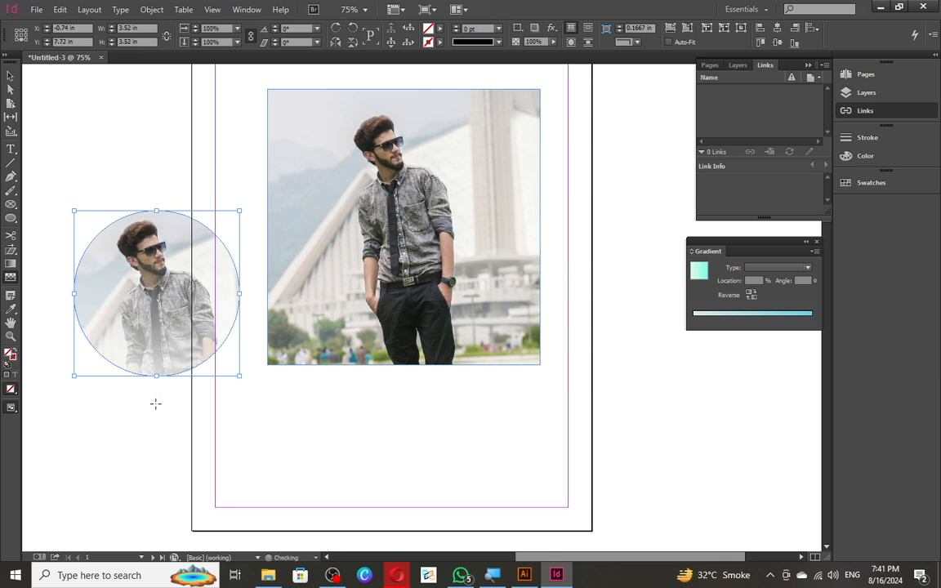
key("ctrl+z")
left_click_drag(143, 227, 152, 379)
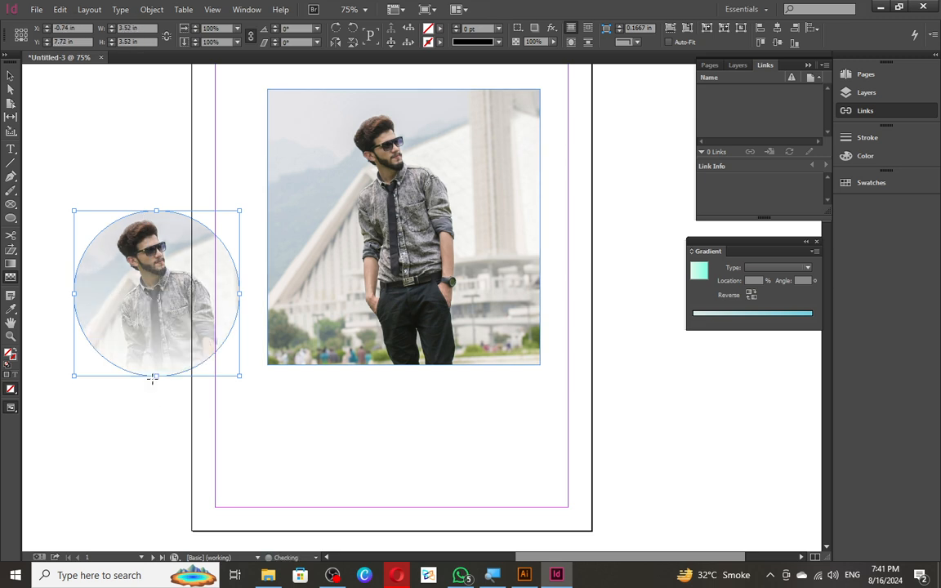
key("ctrl+z")
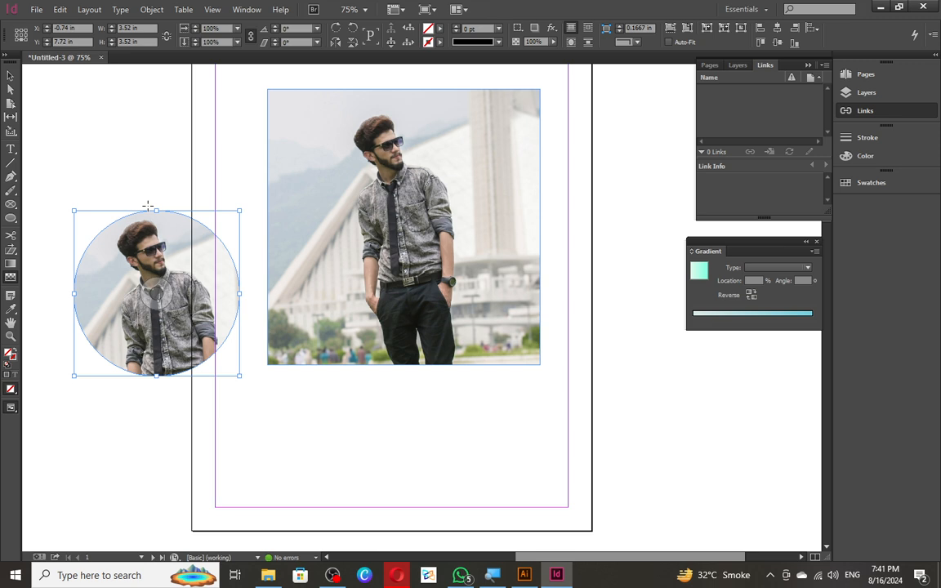
left_click_drag(146, 194, 140, 341)
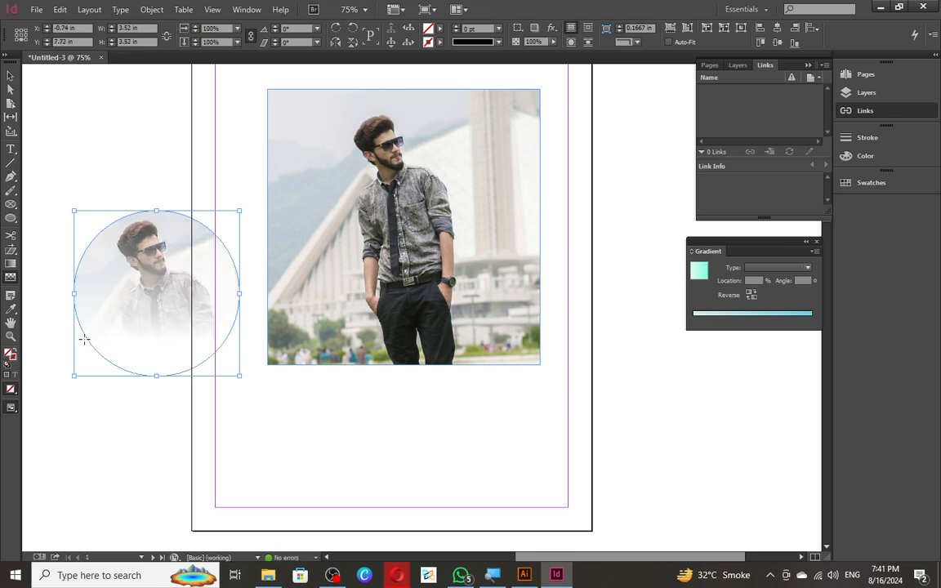
key("v")
left_click(111, 178)
- Clear the trial fades and apply a final gradient feather fading the circle to white at its base
key("ctrl+z")
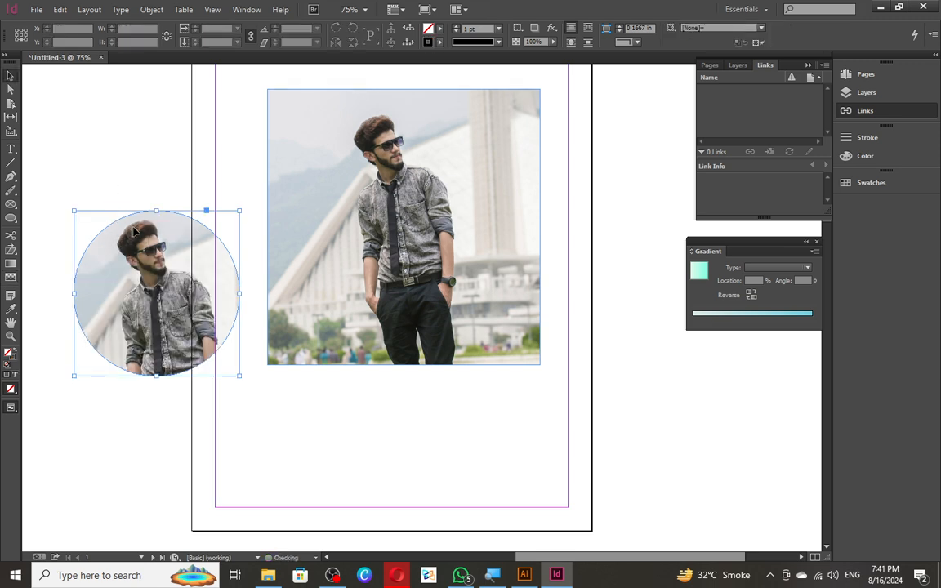
key("ctrl+z")
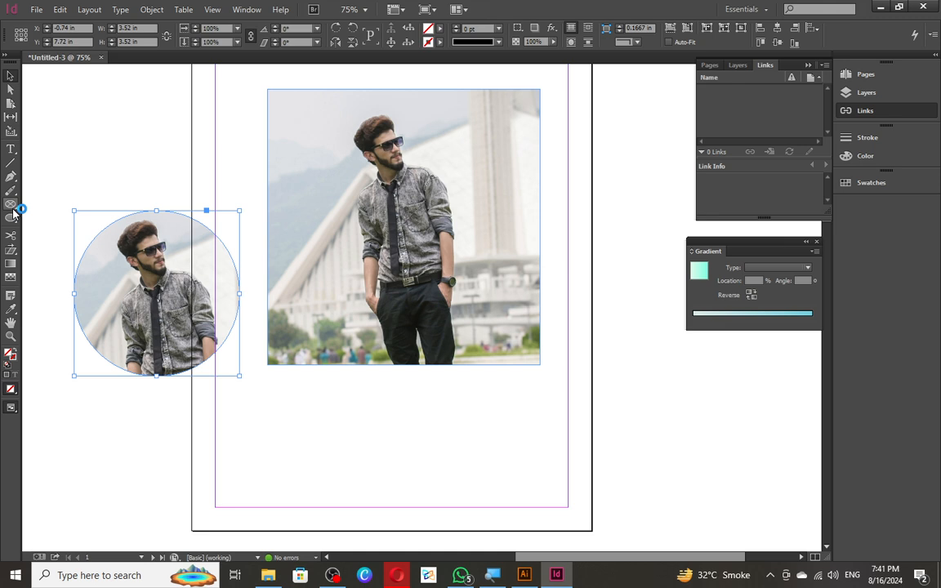
left_click(11, 249)
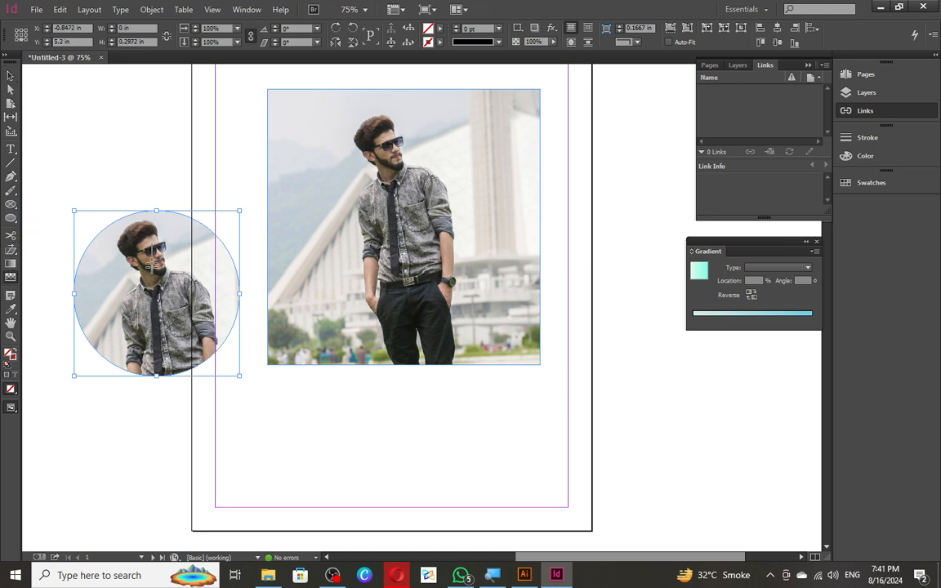
left_click_drag(155, 242, 162, 359)
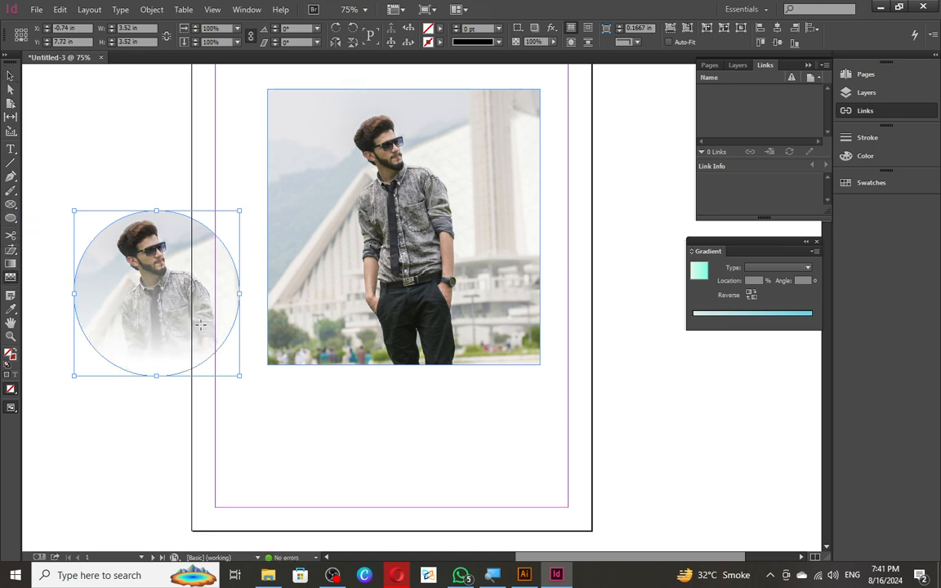
key("v")
left_click(140, 189)
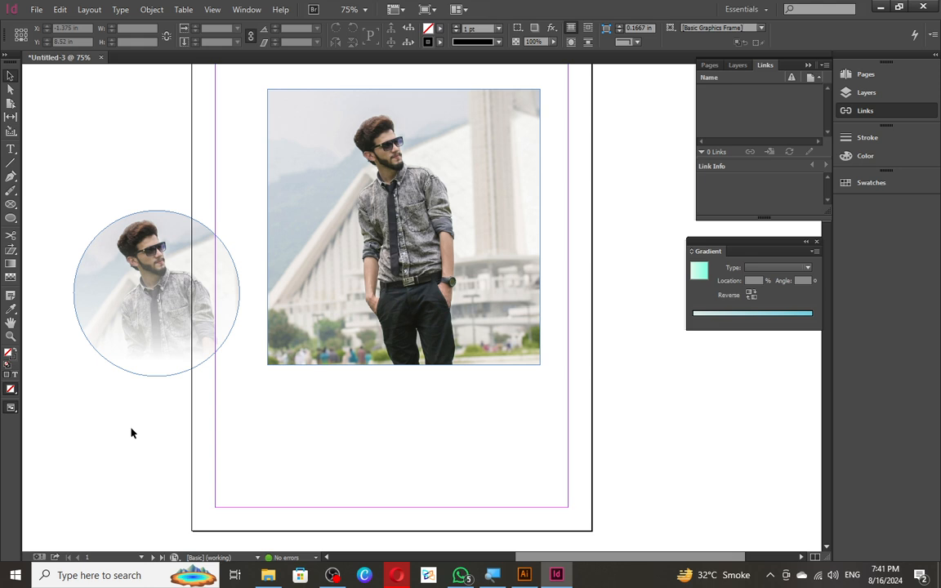
left_click(147, 325)
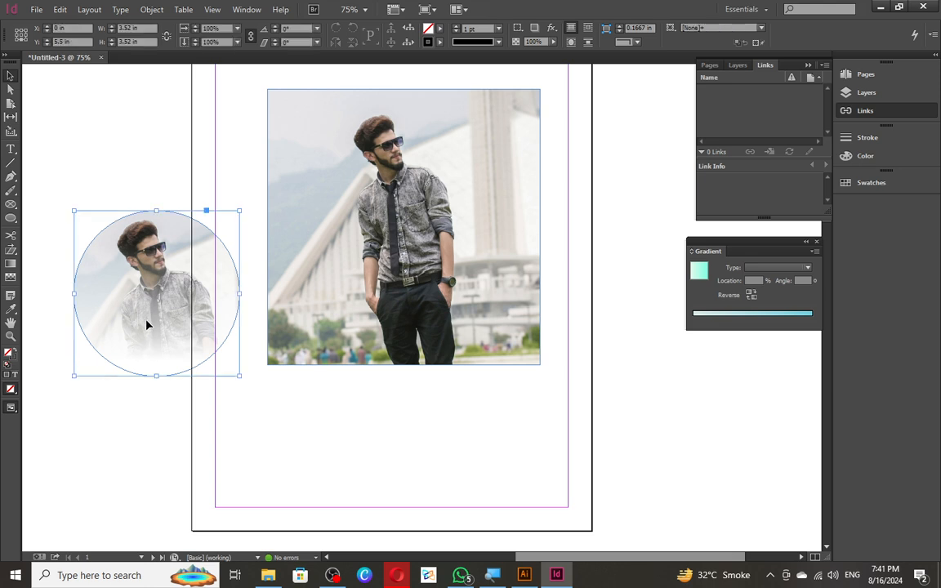
left_click(74, 409)
- Drag the circular photo onto the page's lower-left corner, overlapping the main photo's bottom
left_click_drag(194, 292, 346, 417)
left_click(441, 431)
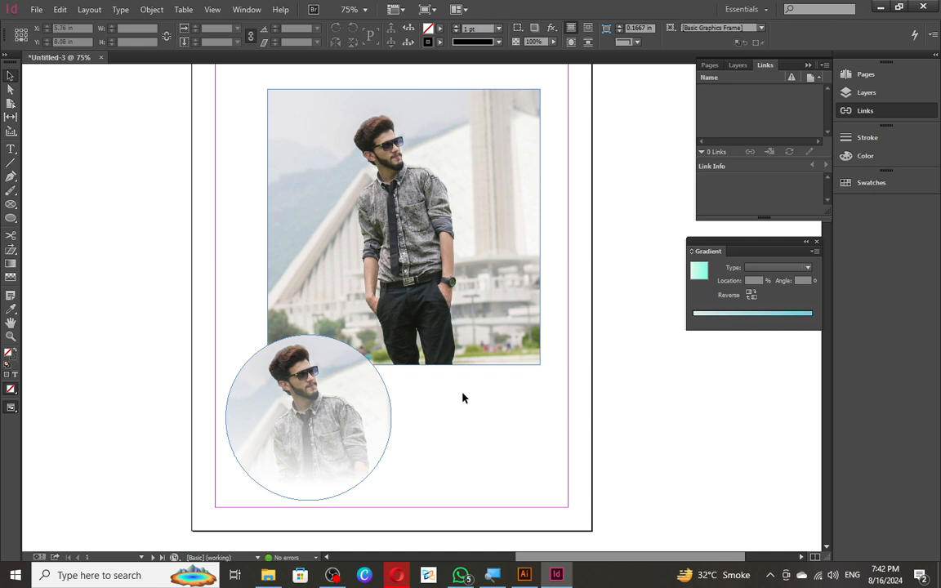
left_click_drag(363, 405, 389, 412)
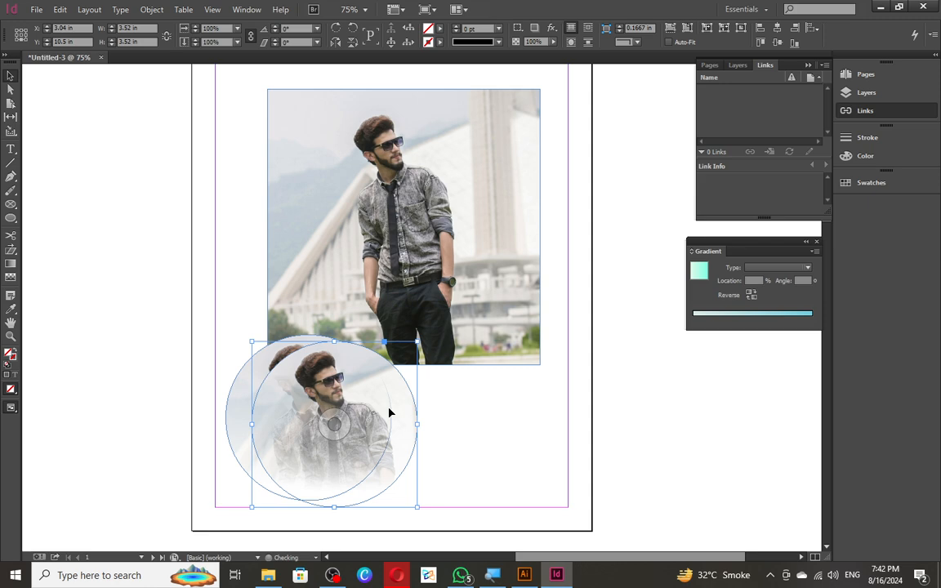
left_click(154, 391)
left_click(262, 397)
left_click(250, 431)
left_click_drag(264, 417, 237, 416)
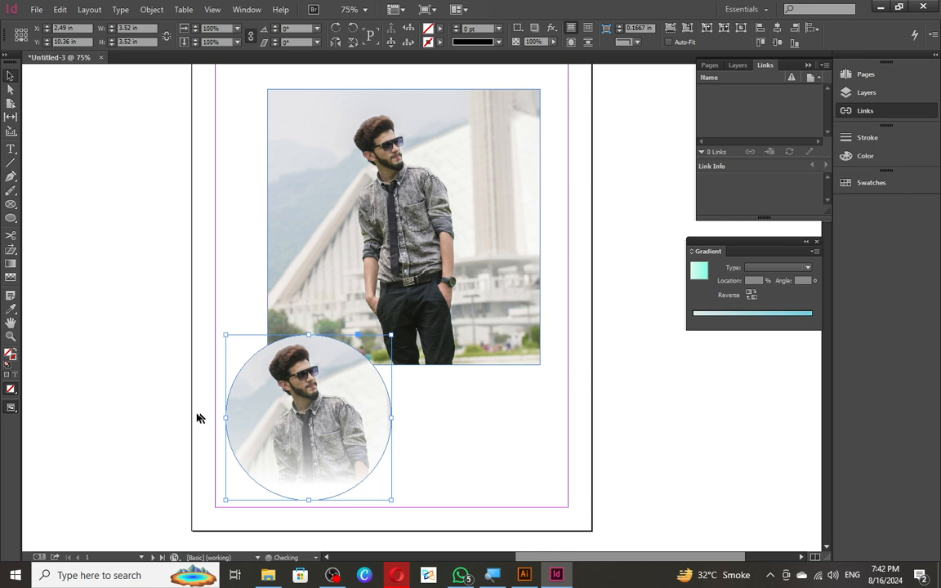
left_click(120, 384)
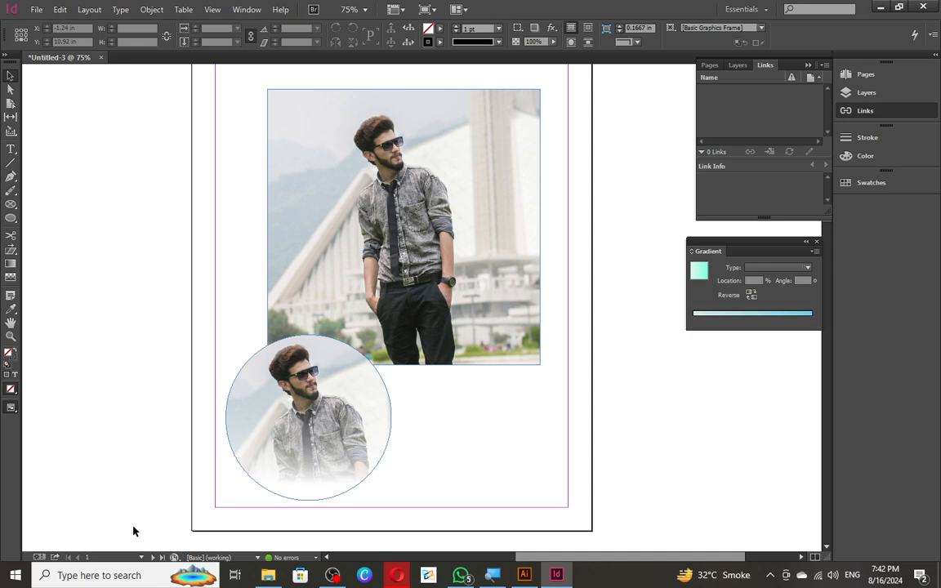
- Delete both photo frames and draw a test curved path with the Pen tool
left_click_drag(196, 260, 410, 433)
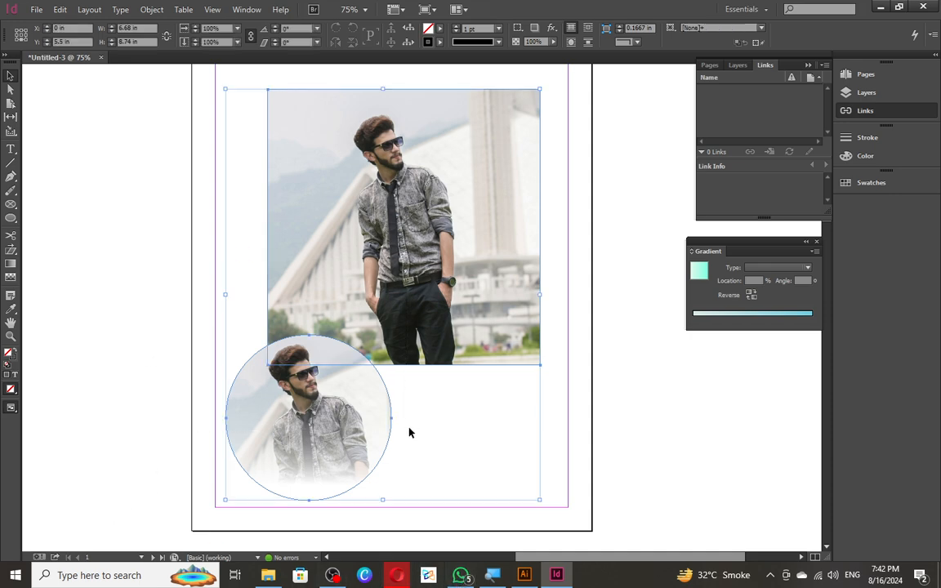
key("Delete")
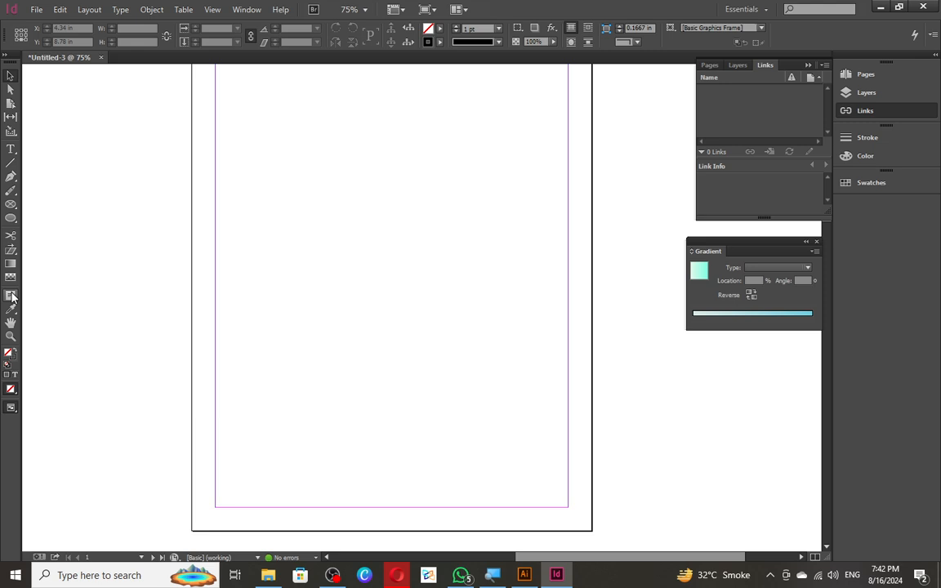
left_click(15, 301)
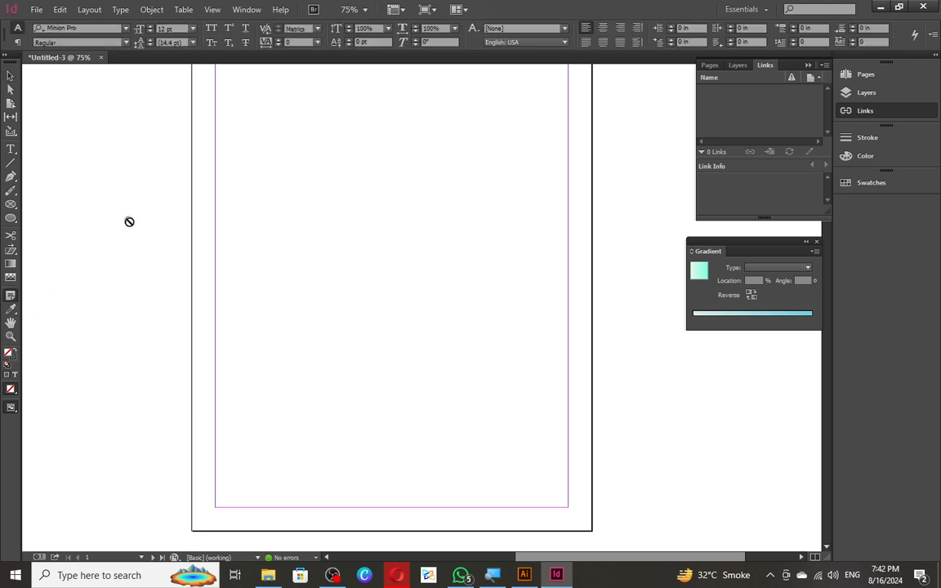
left_click(11, 177)
left_click(303, 162)
left_click(260, 290)
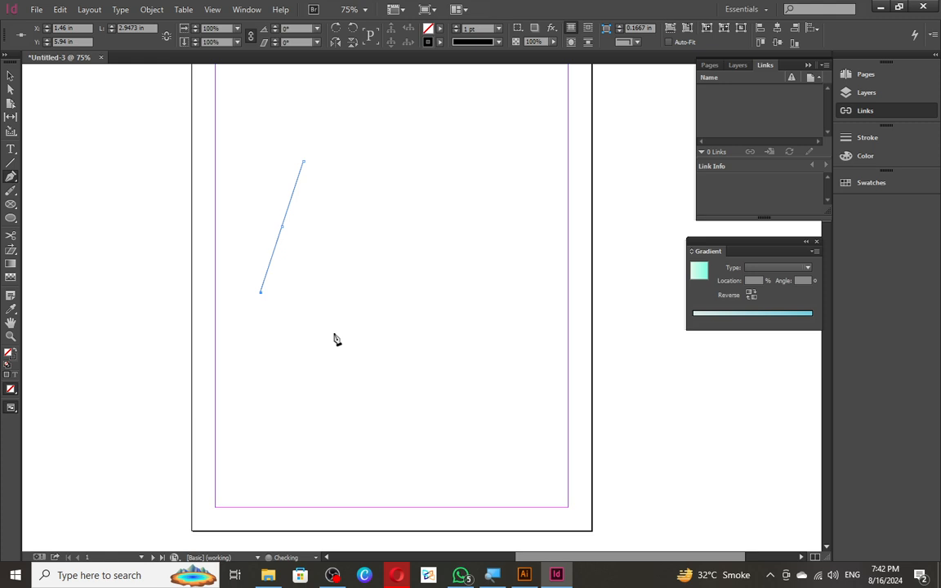
left_click_drag(333, 333, 433, 406)
left_click(445, 251)
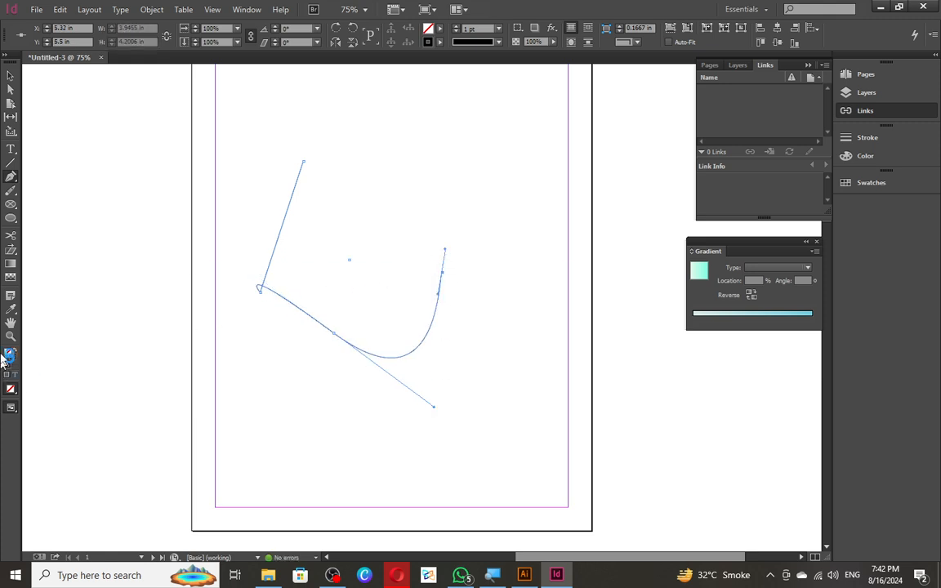
left_click(11, 296)
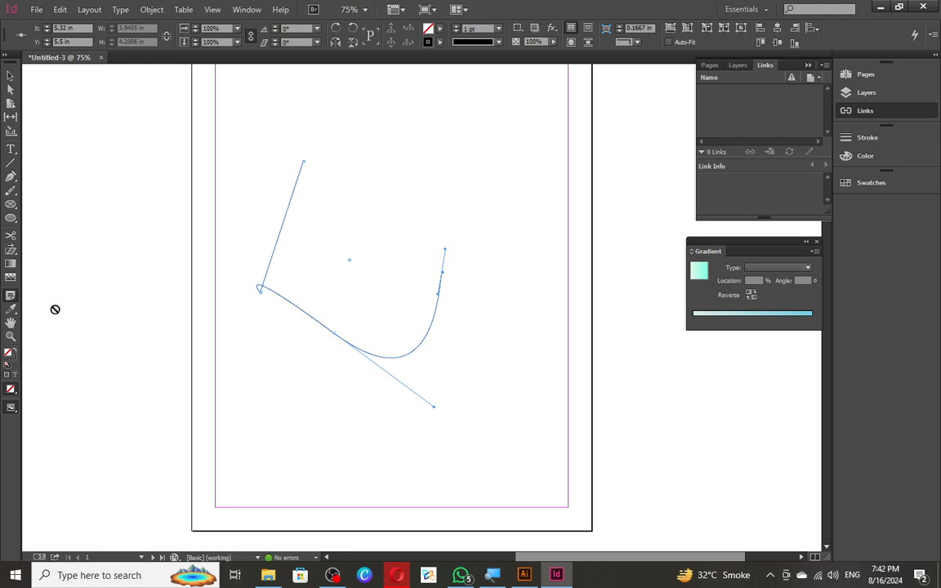
- Select the curved path and delete it, leaving page 1 blank
key("v")
left_click(124, 202)
left_click_drag(137, 168, 442, 360)
key("Delete")
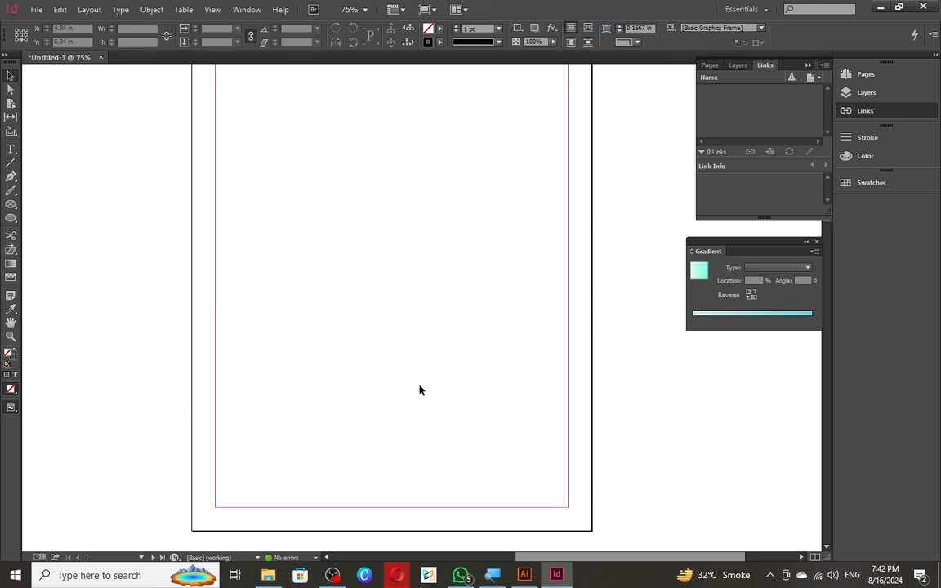
- Draw a 2.78 in square rectangle frame on the page's upper left
left_click(11, 204)
left_click_drag(8, 205, 78, 203)
left_click_drag(246, 170, 377, 344)
- Generate a QR code in the frame and set its type to Business Card
right_click(302, 222)
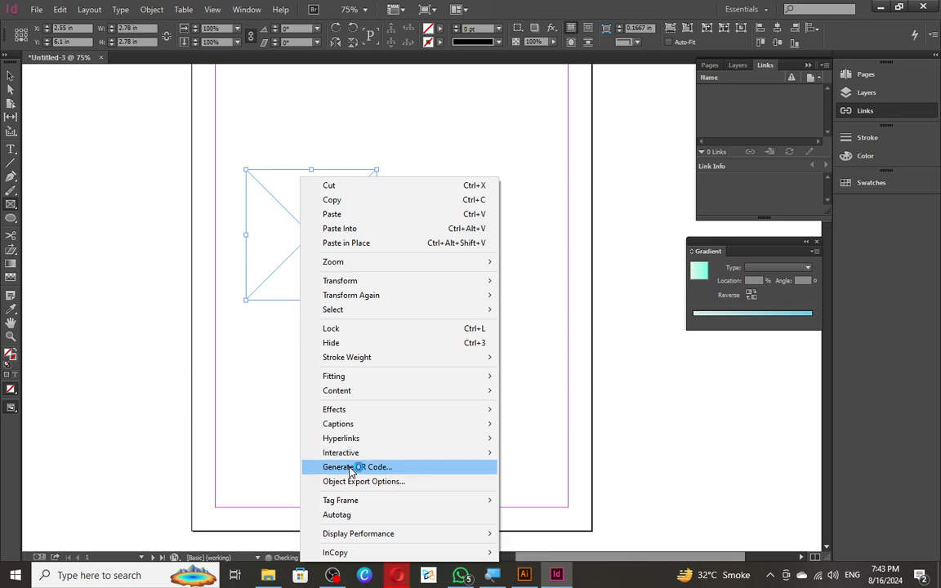
left_click(351, 467)
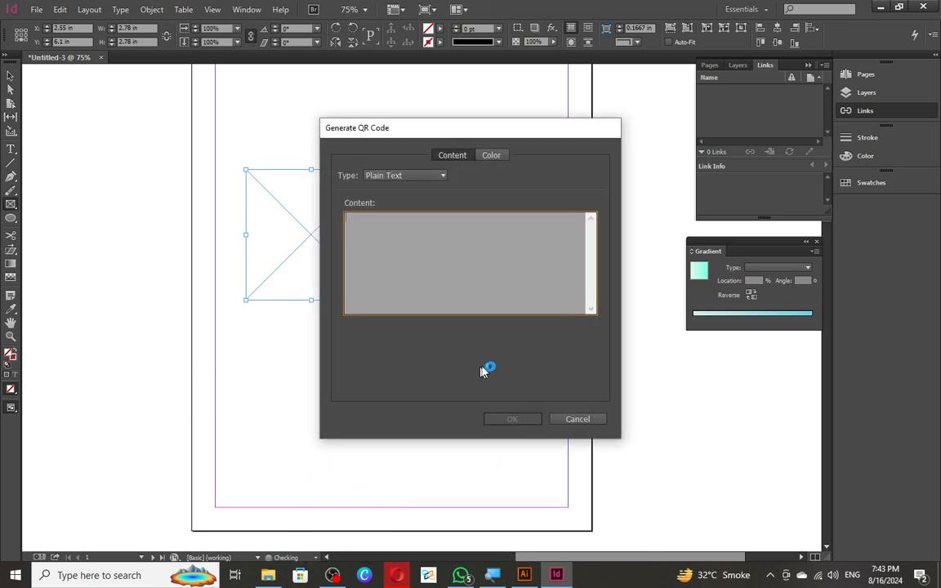
left_click(418, 176)
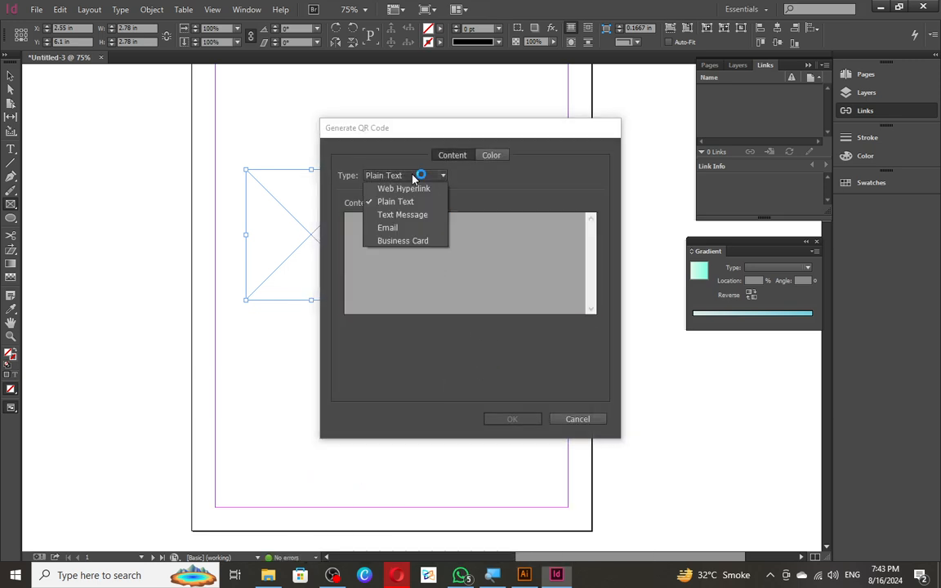
left_click(400, 241)
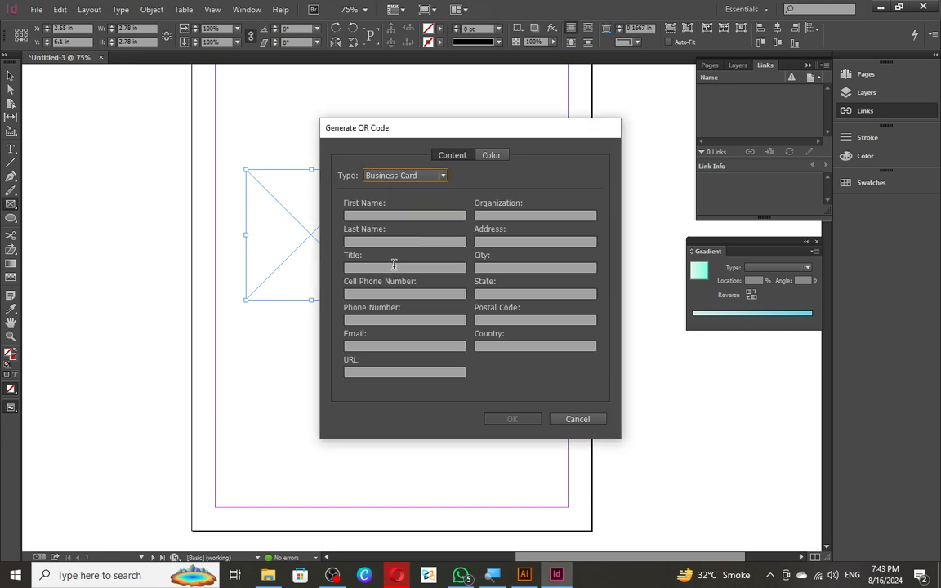
- Enter the contact's first and last name and the title 'HOD Graphics'
left_click(388, 212)
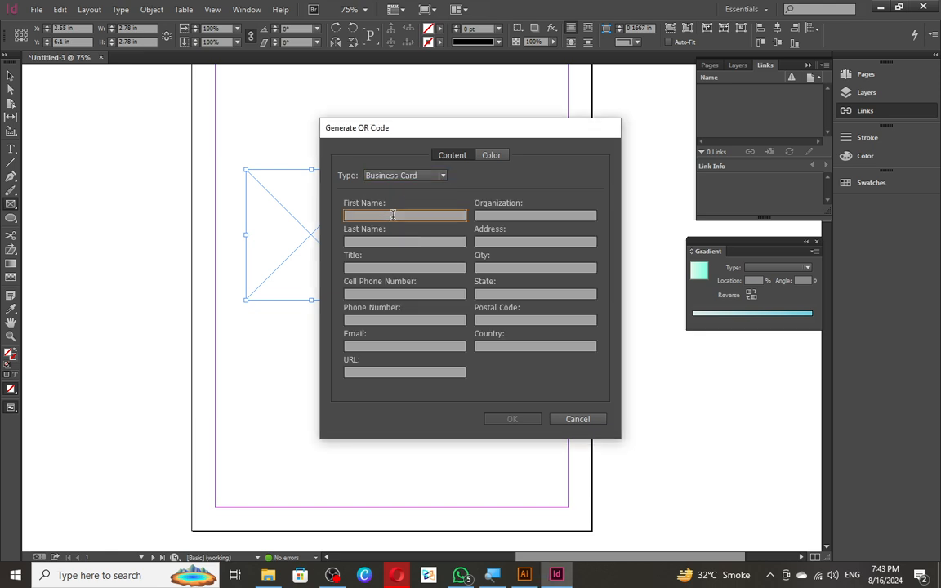
key("Tab")
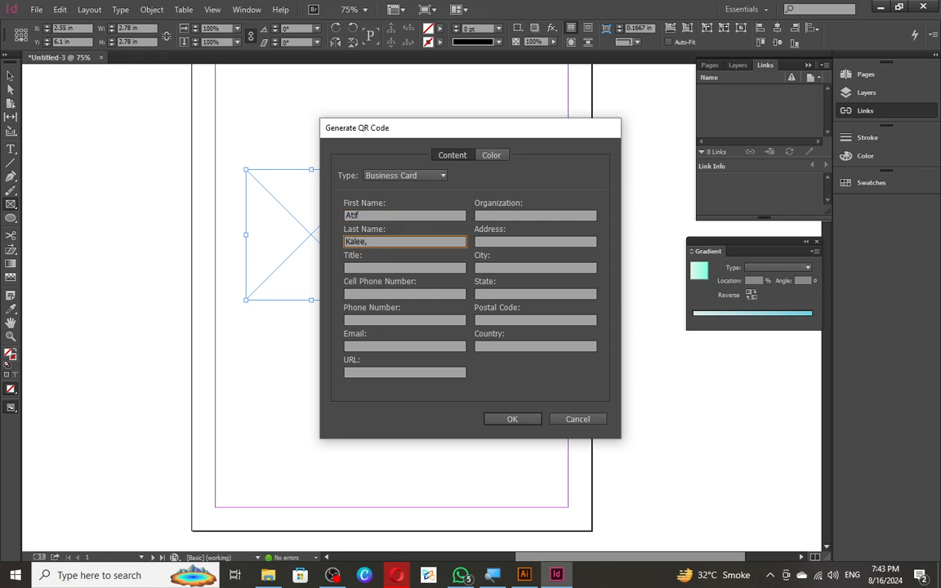
key("Tab")
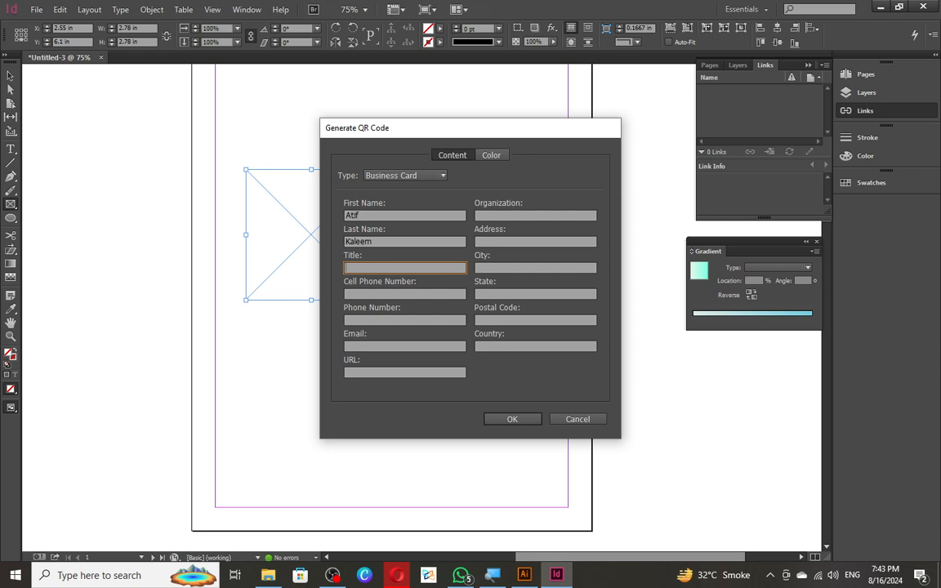
type("HOD Graphics")
key("Tab")
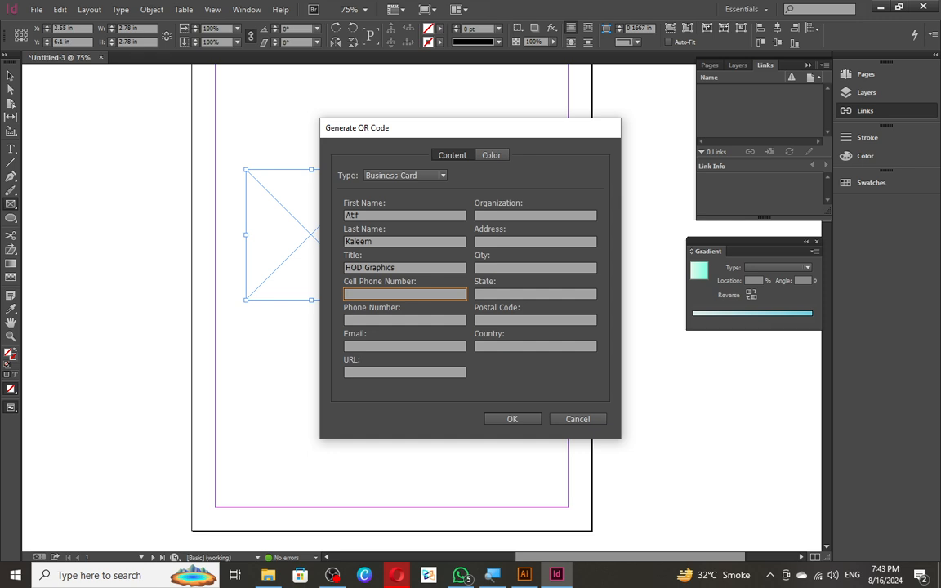
- Fill in the contact's cell phone and phone numbers
type("+92337")
key("ctrl+a")
left_click(416, 319)
type("0335")
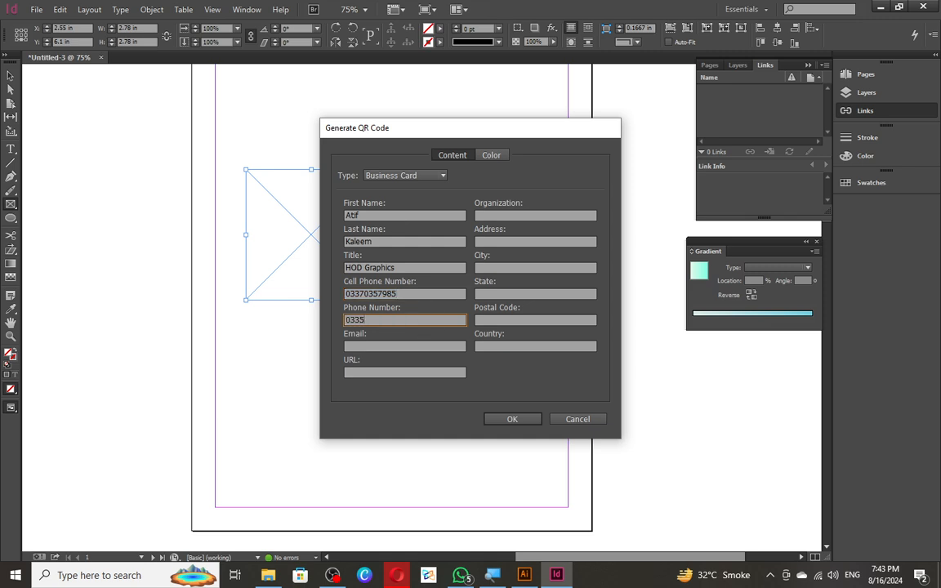
key("BackSpace")
key("BackSpace")
key("BackSpace")
key("BackSpace")
left_click(403, 346)
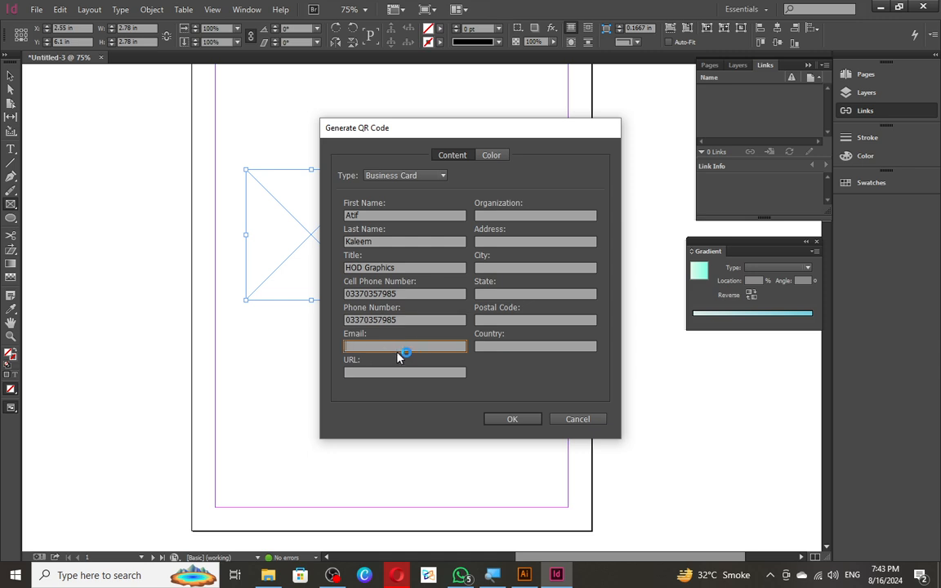
type("ATIF.")
double_click(391, 347)
key("Tab")
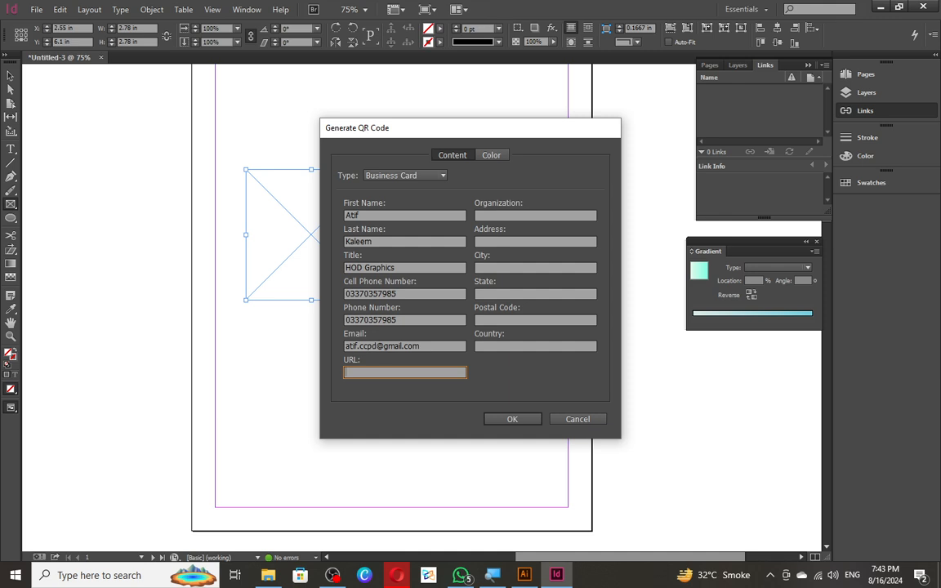
type("www.ccpdedu.com")
- Enter CCPD as the organization and fill in the organization's street address
key("Tab")
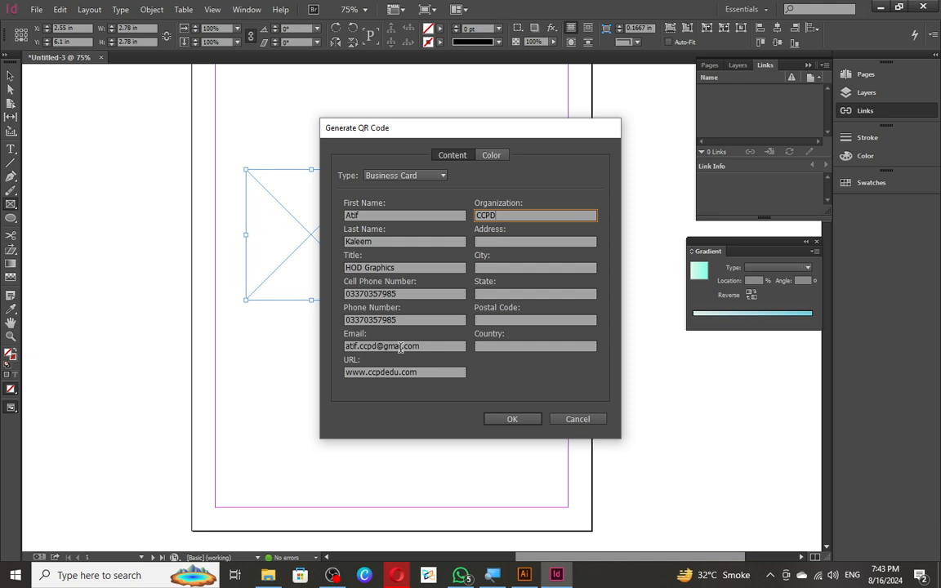
key("Tab")
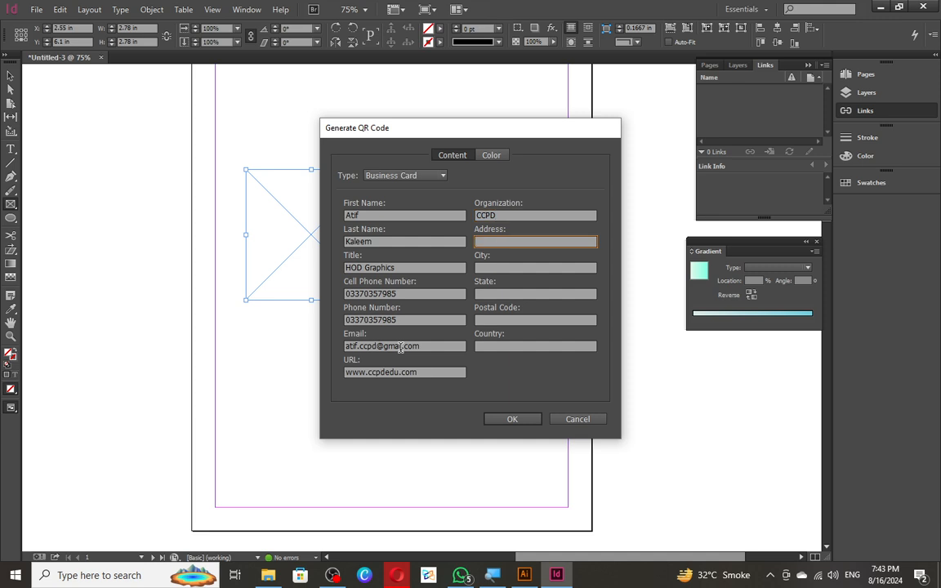
key("ctrl+a")
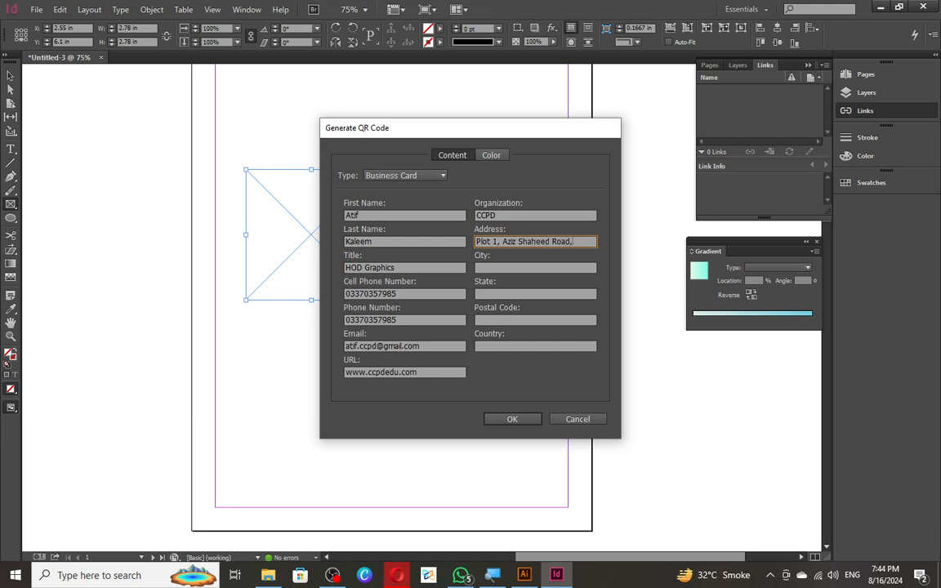
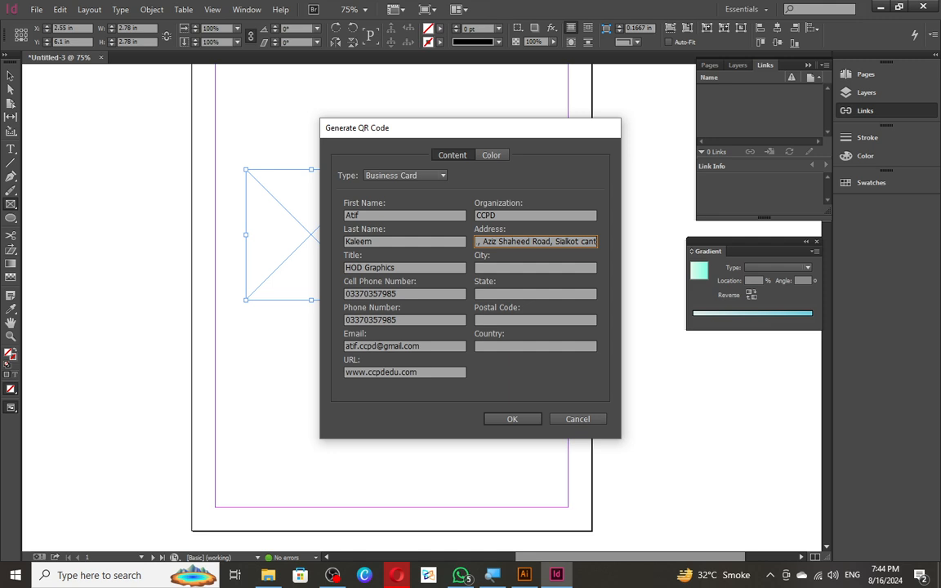
- Fill in the city, state, postal code and country fields of the address
key("Tab")
type("Sialkot")
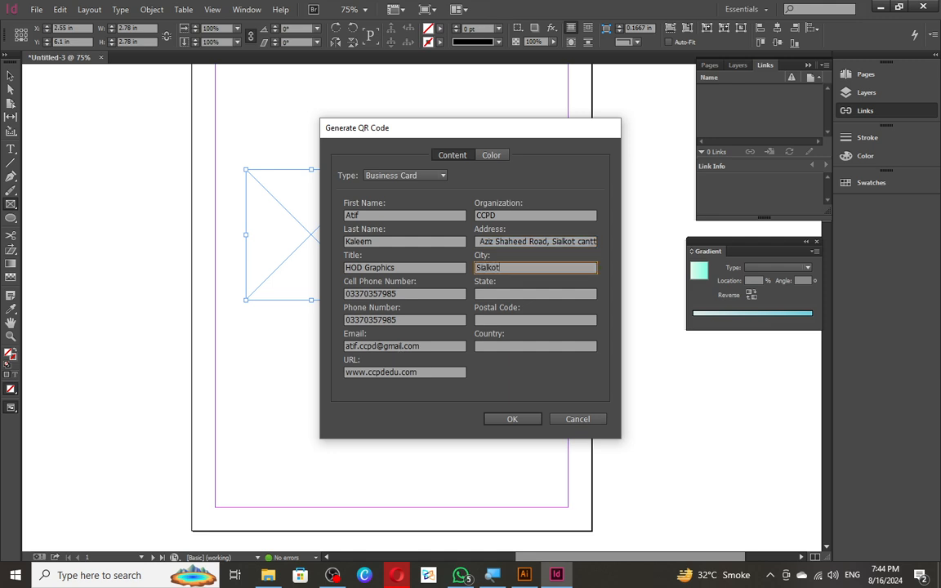
key("ctrl+a")
type("Sialkot")
key("Tab")
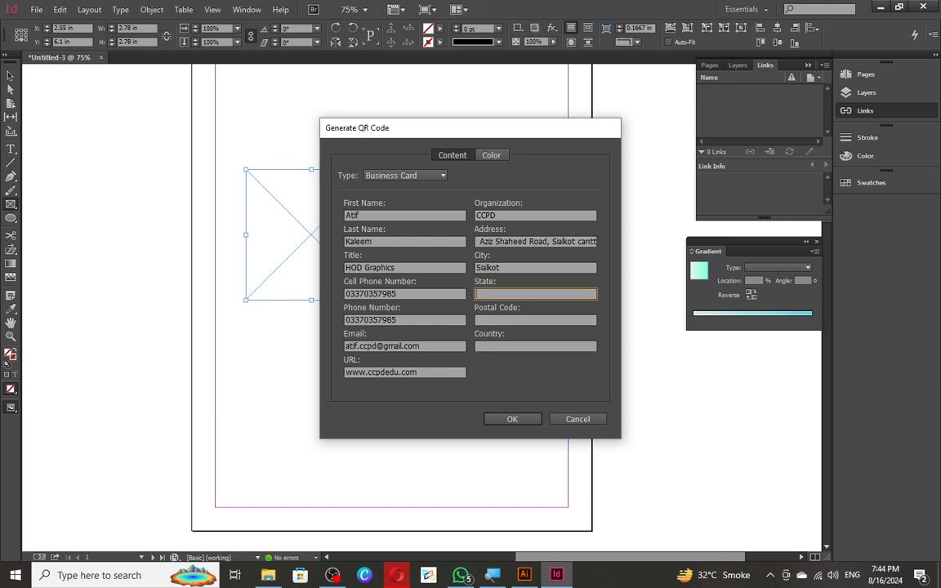
type("Punjab")
key("Tab")
type("51300")
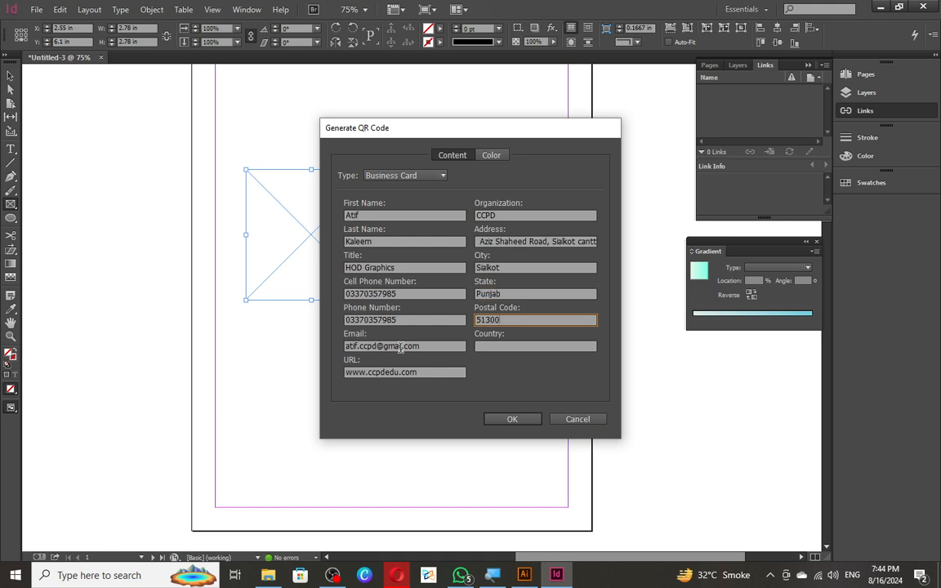
key("Tab")
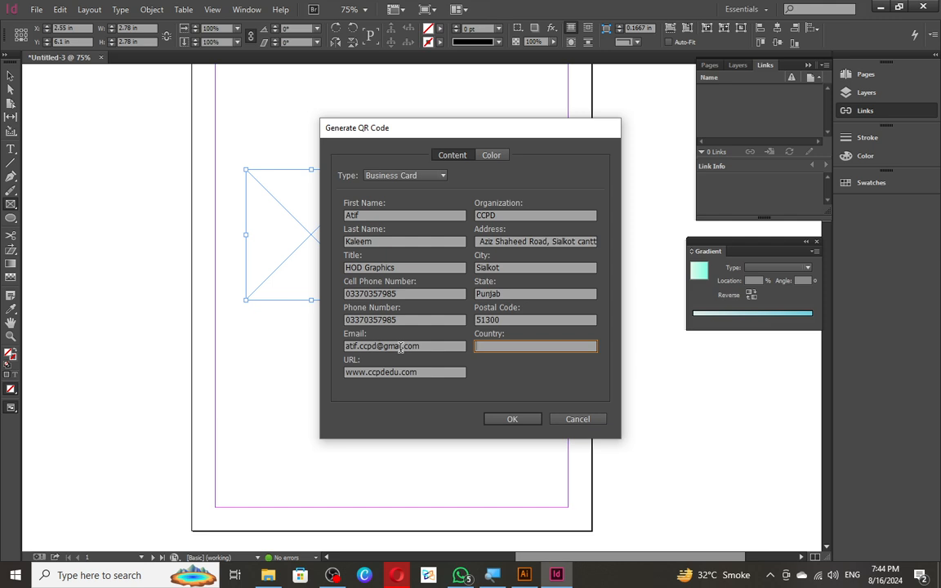
type("pAK")
key("ctrl+a")
type("Pakistan")
- Keep the QR code colour at [Black] and generate the code into the frame
left_click(491, 155)
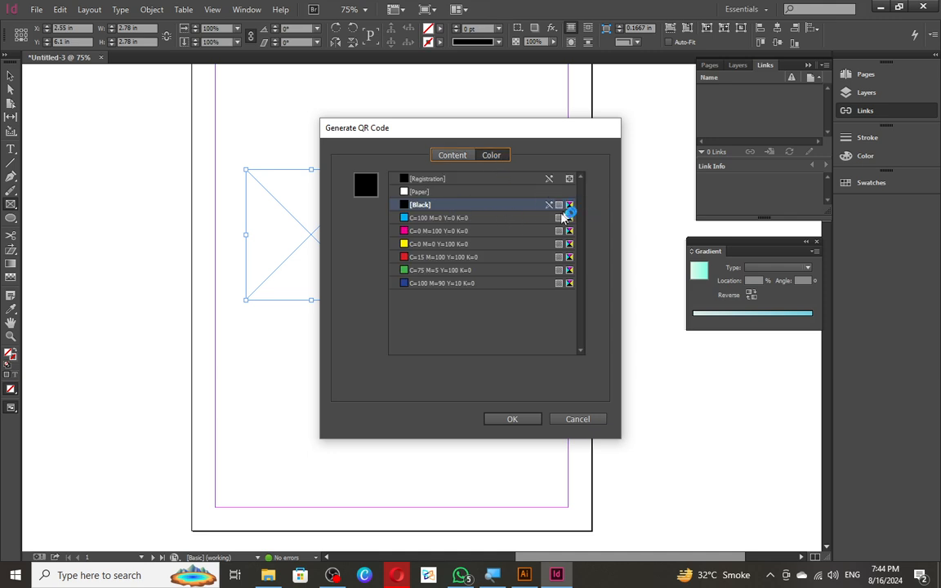
left_click(410, 258)
left_click(406, 271)
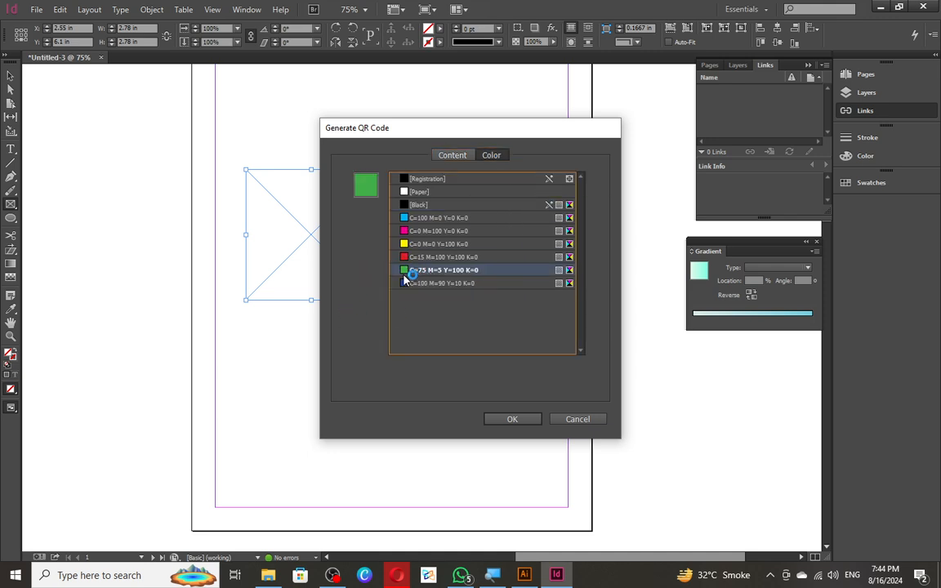
left_click(405, 205)
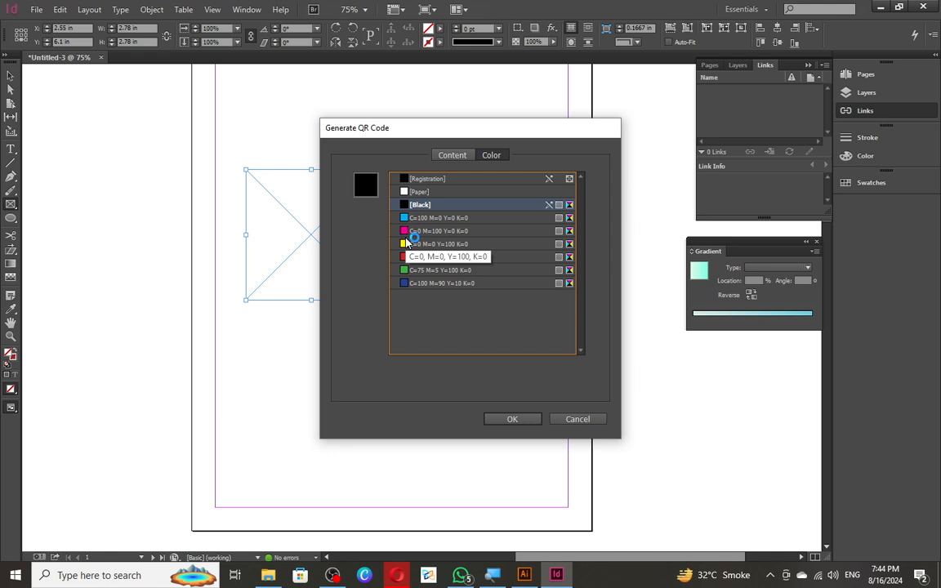
left_click(442, 154)
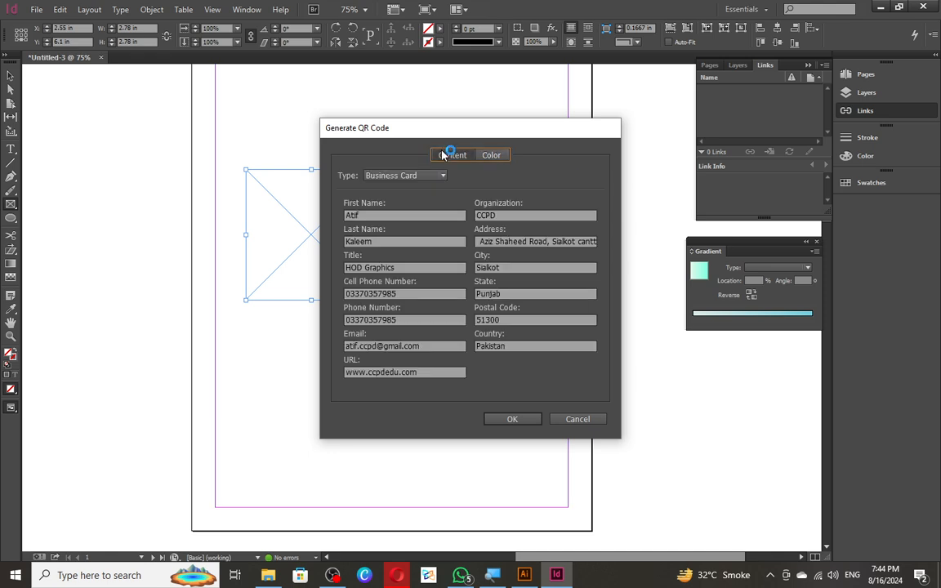
left_click(512, 419)
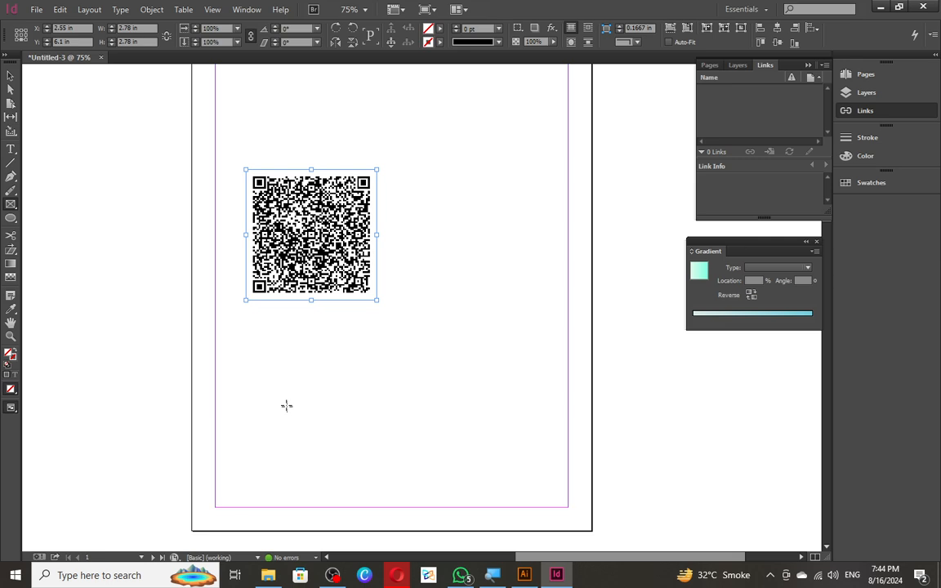
left_click_drag(373, 327, 404, 343)
key("v")
key("ctrl+z")
key("ctrl+z")
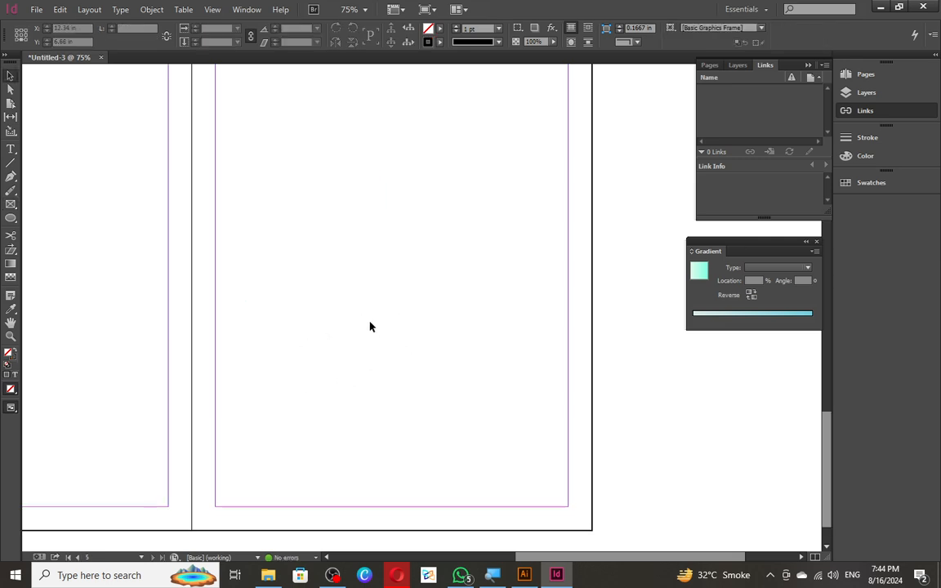
key("ctrl+shift+z")
left_click(419, 388)
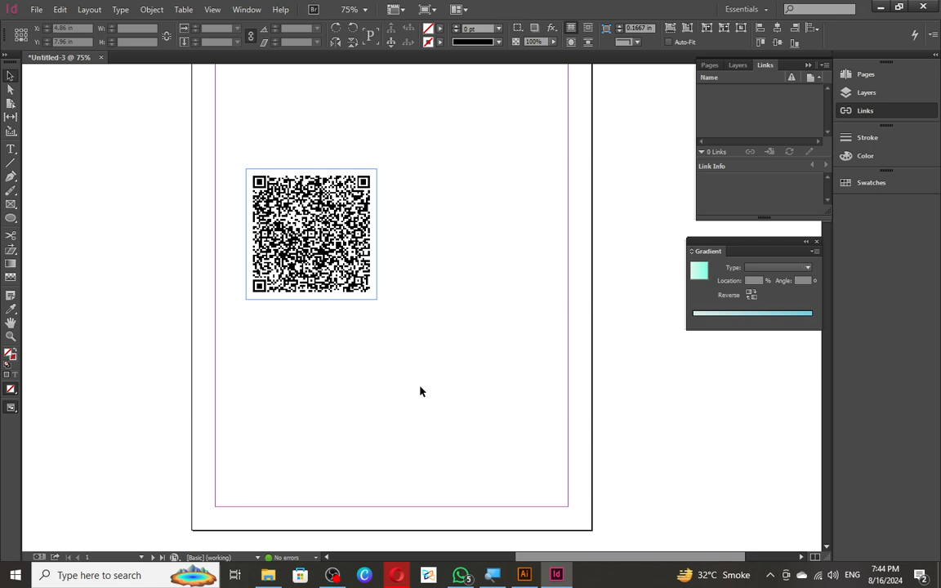
scroll(282, 232, "up", 3)
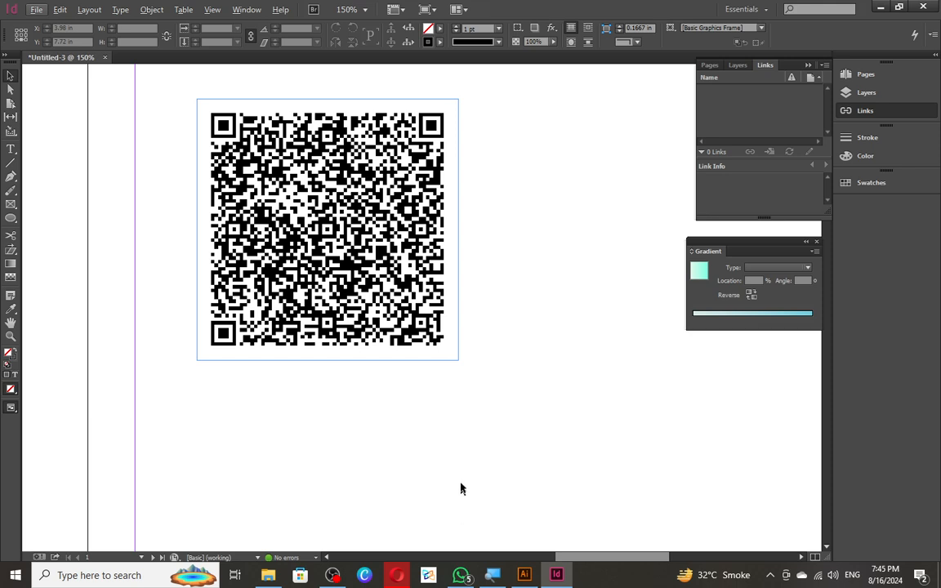
left_click(327, 229)
left_click_drag(327, 229, 282, 260)
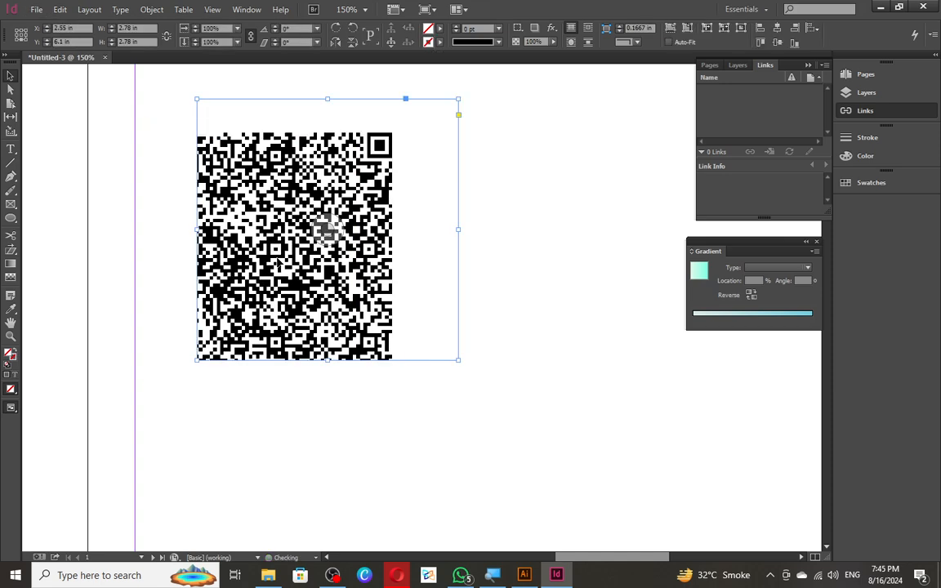
key("ctrl+z")
right_click(261, 261)
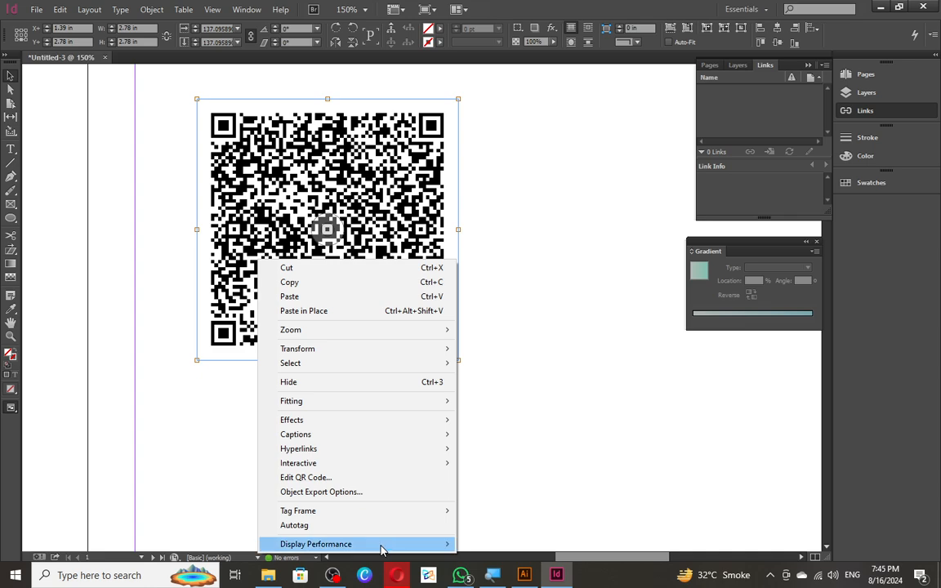
left_click(525, 416)
left_click(525, 416)
scroll(327, 328, "down", 1)
right_click(282, 299)
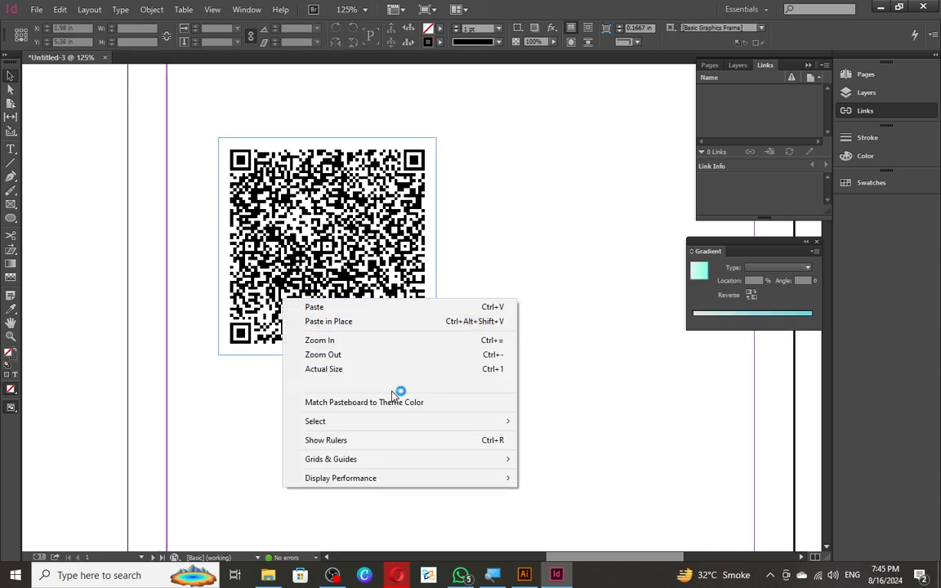
left_click(245, 269)
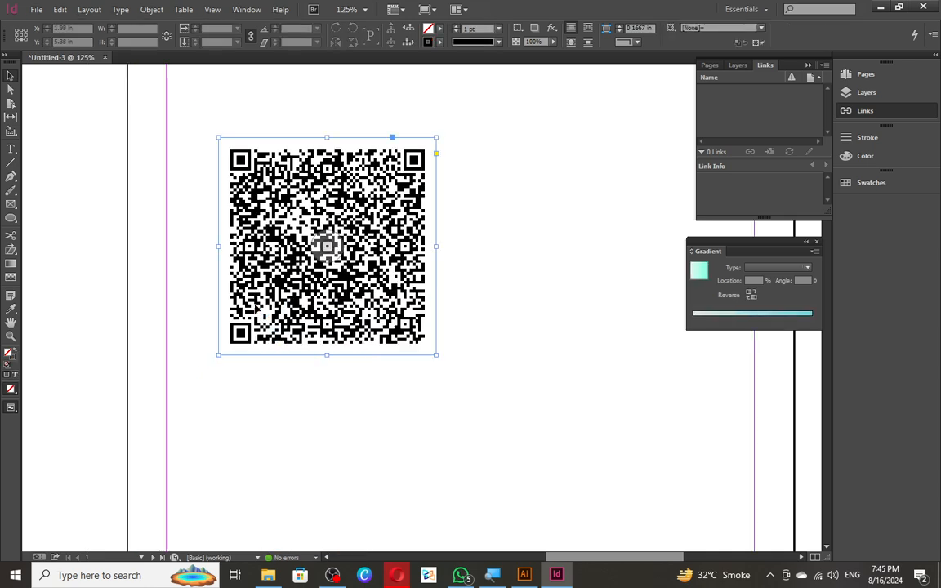
- Edit the existing QR code so its colour uses the [Registration] swatch
right_click(266, 270)
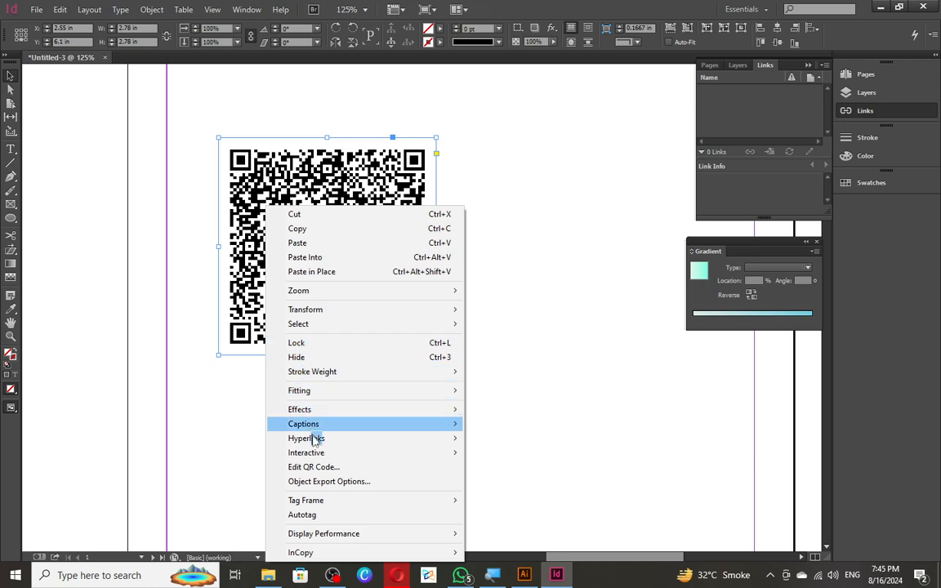
left_click(326, 467)
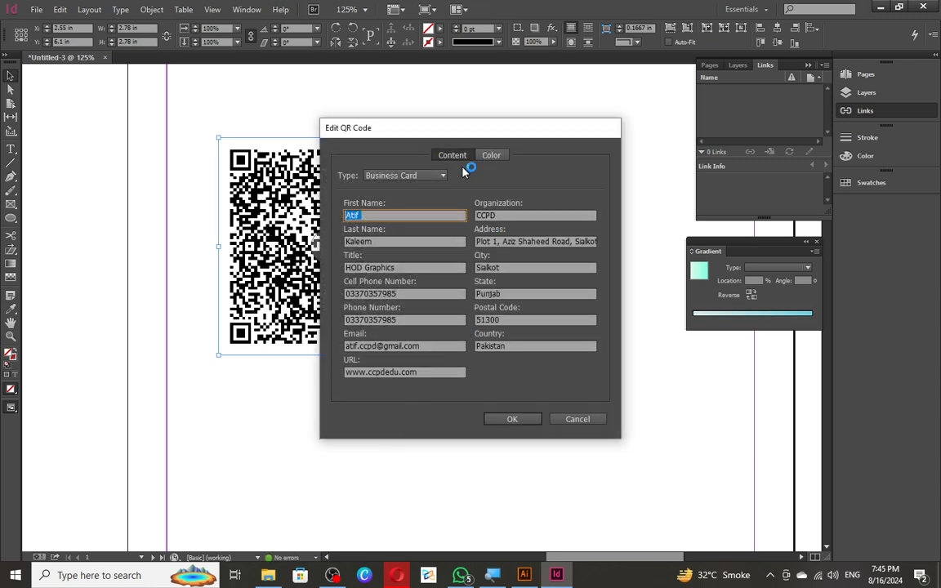
left_click(501, 155)
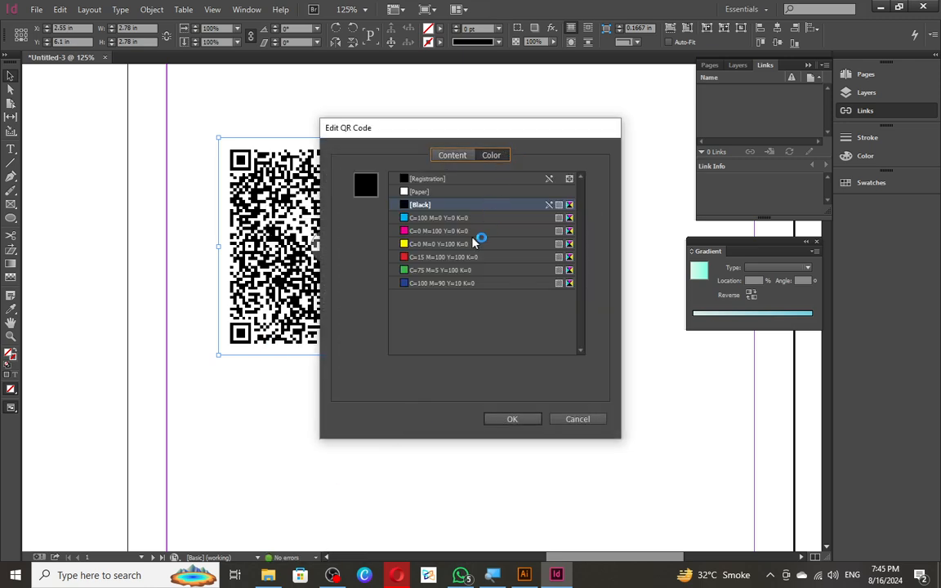
left_click(479, 243)
left_click(405, 258)
left_click(402, 270)
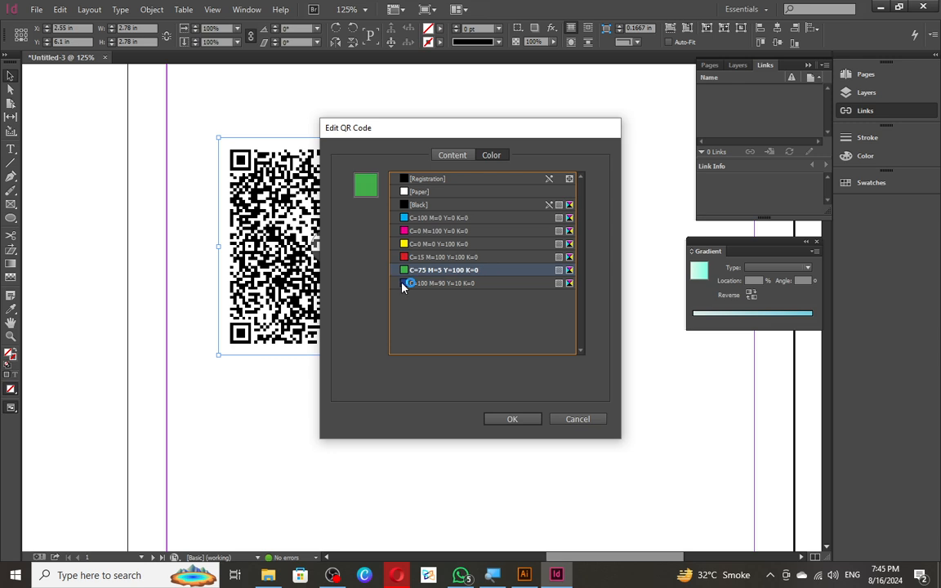
left_click(405, 283)
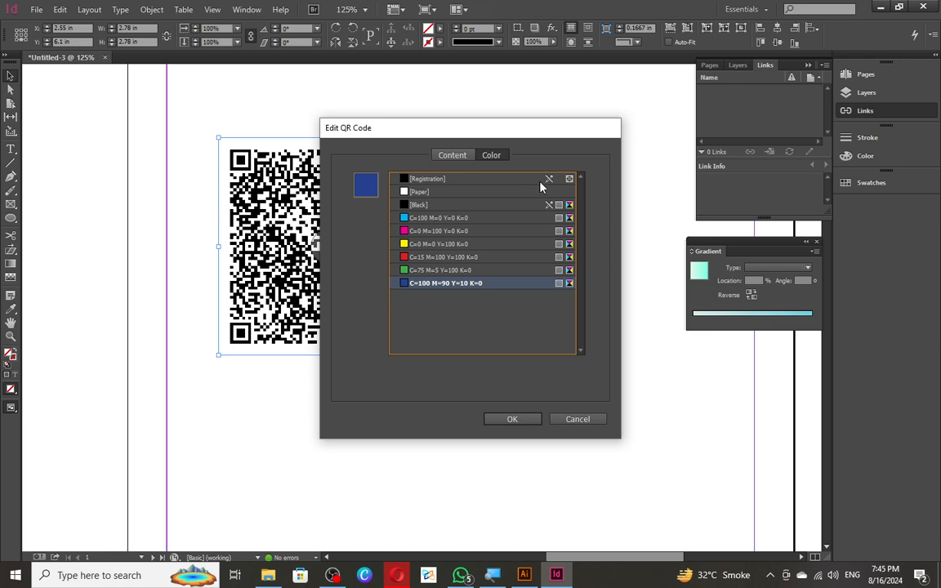
left_click(569, 180)
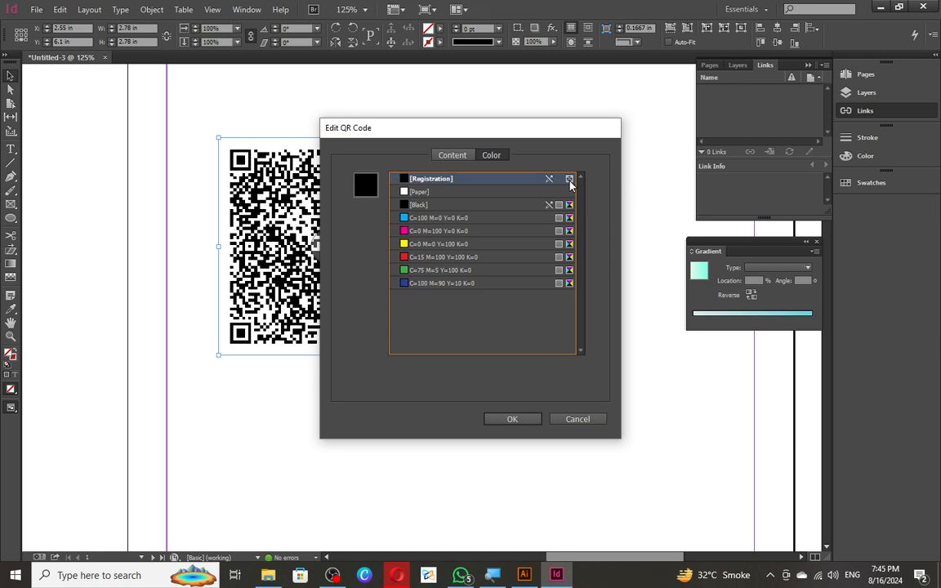
left_click(535, 421)
left_click(492, 269)
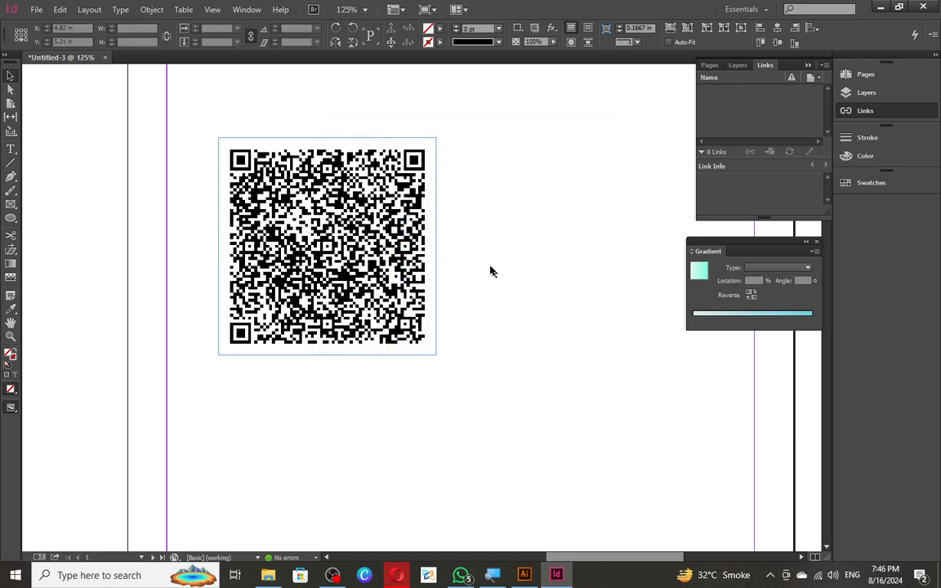
left_click(440, 30)
left_click(151, 239)
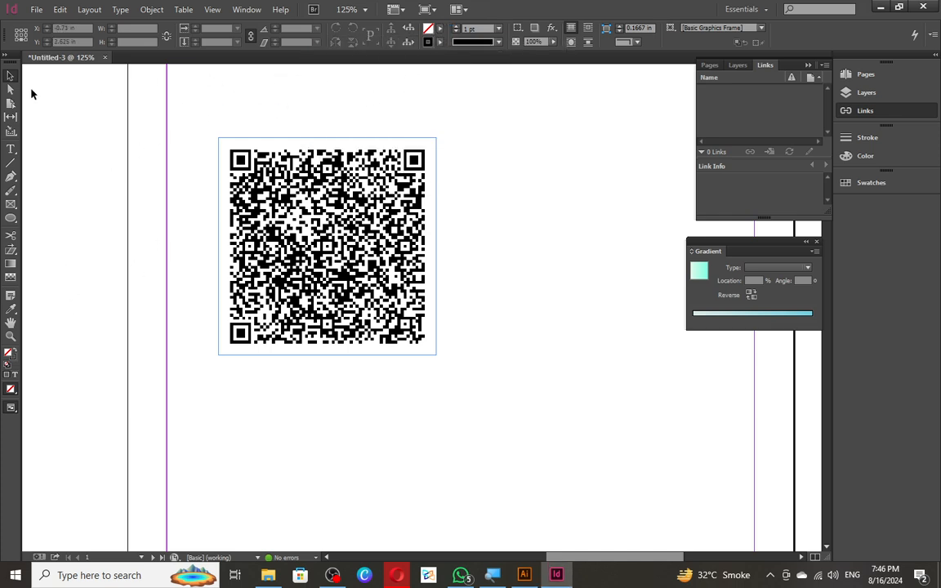
left_click(439, 29)
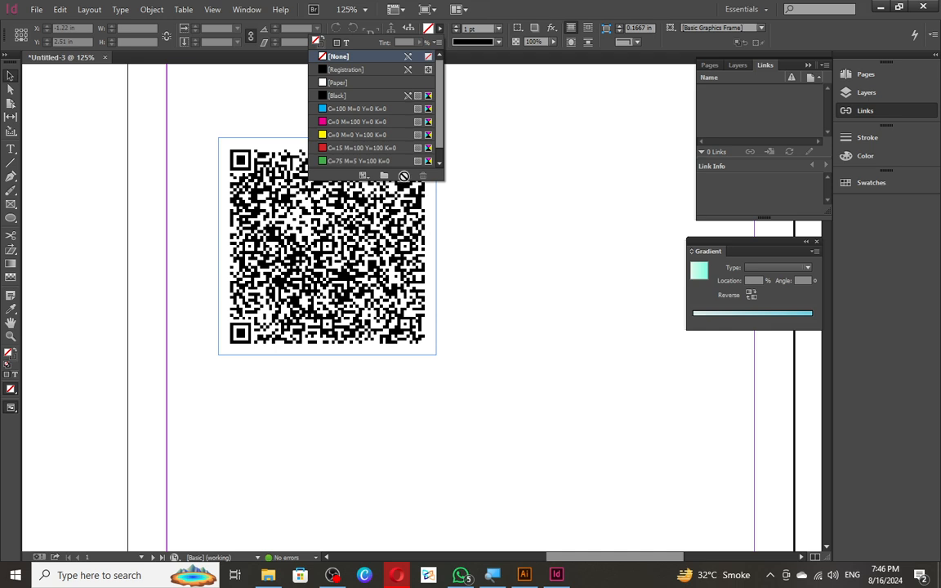
left_click(400, 176)
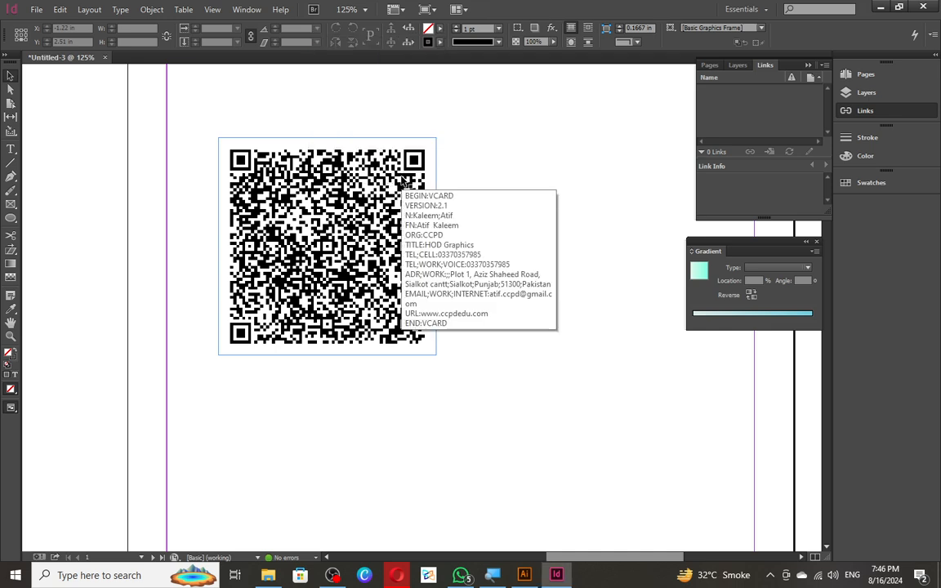
left_click(440, 29)
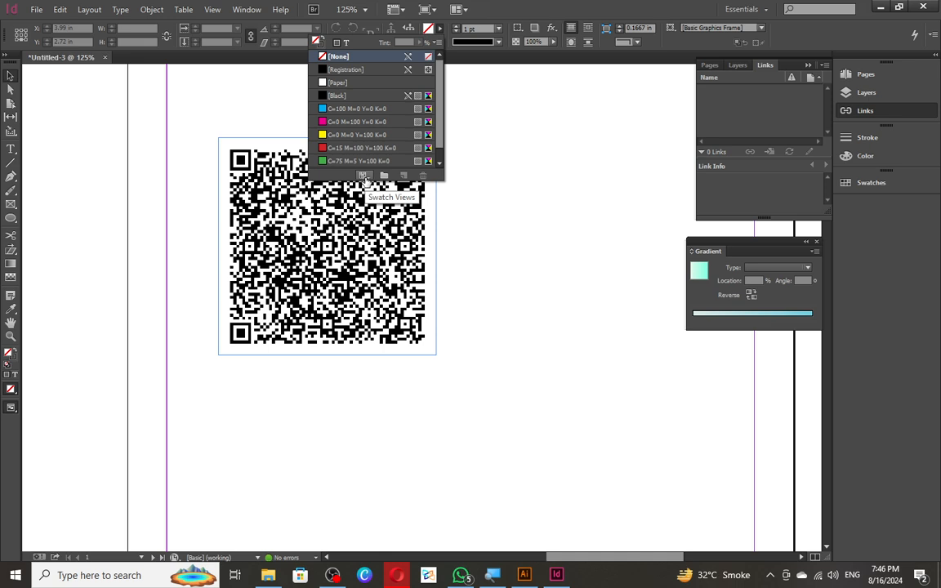
left_click(364, 177)
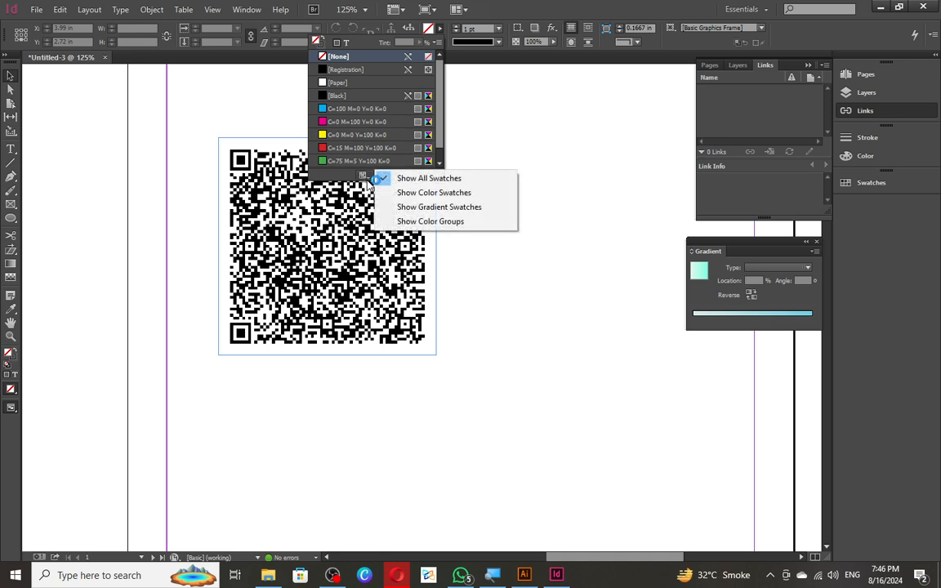
left_click(475, 196)
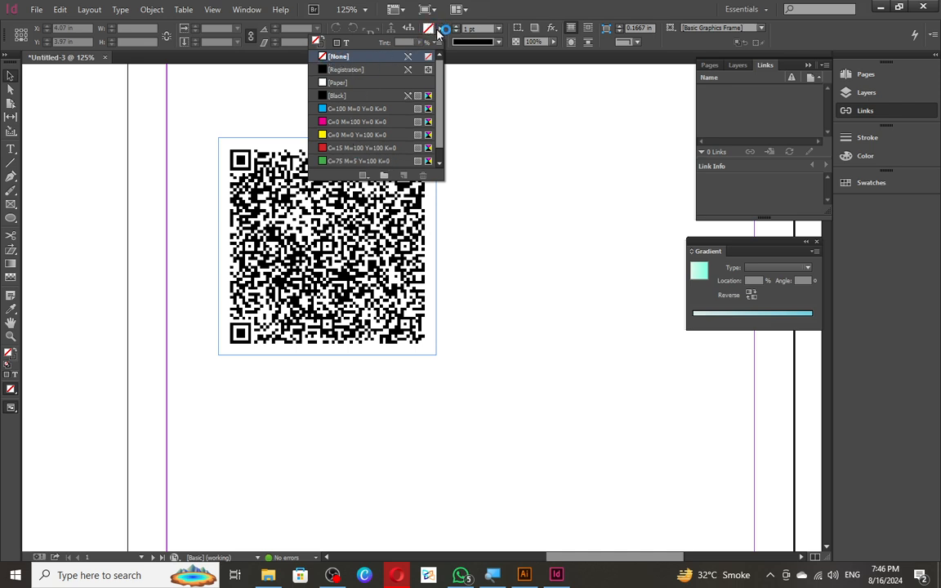
scroll(441, 98, "down", 1)
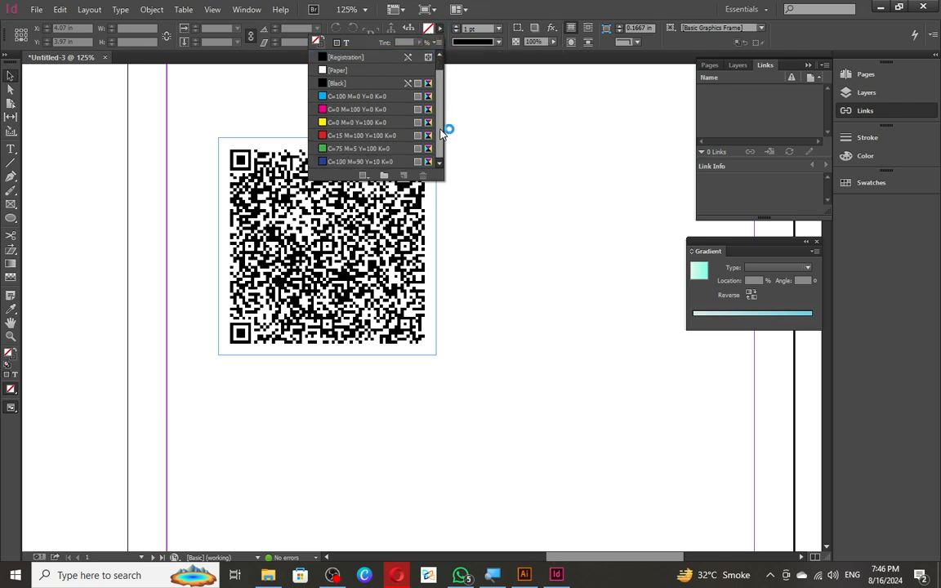
left_click(364, 175)
left_click(412, 207)
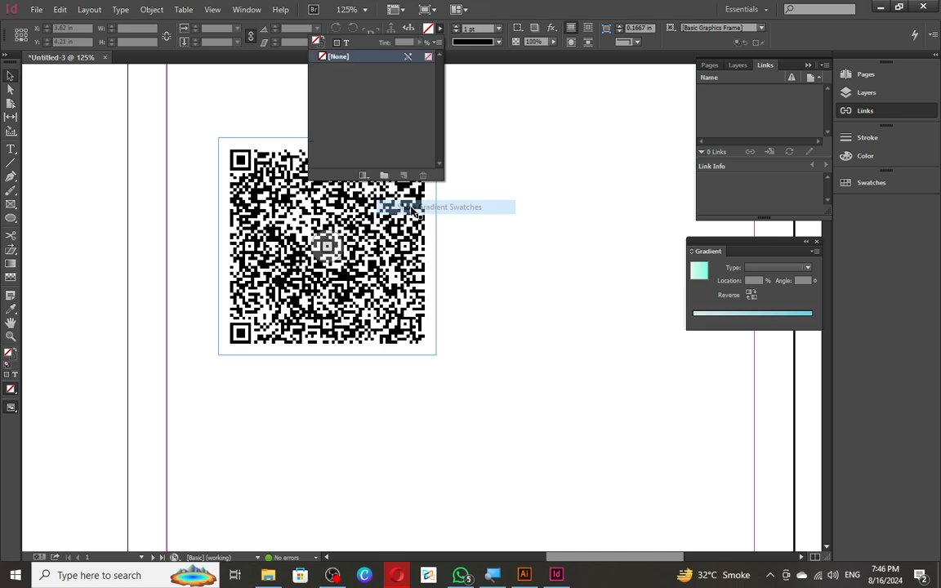
left_click(363, 174)
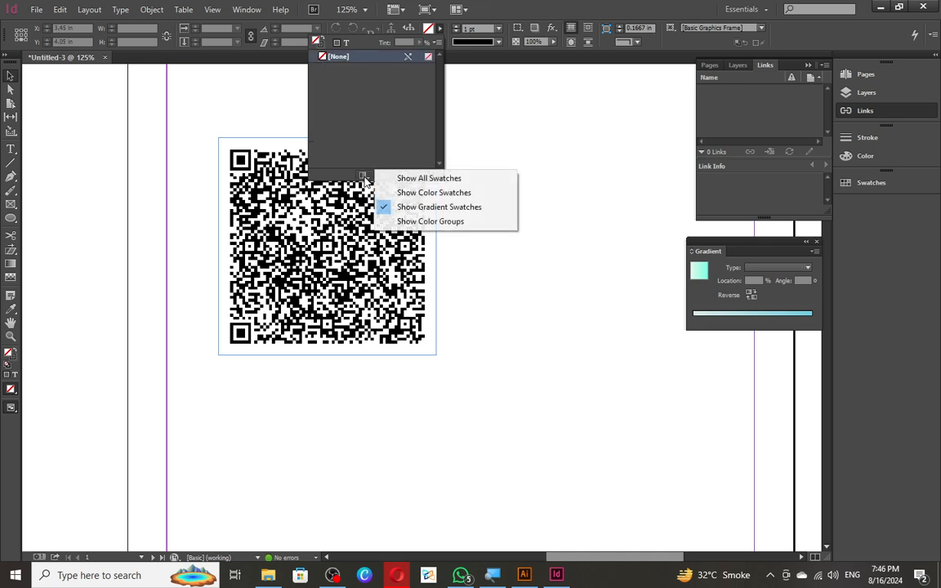
left_click(413, 178)
scroll(386, 126, "down", 1)
scroll(387, 124, "up", 1)
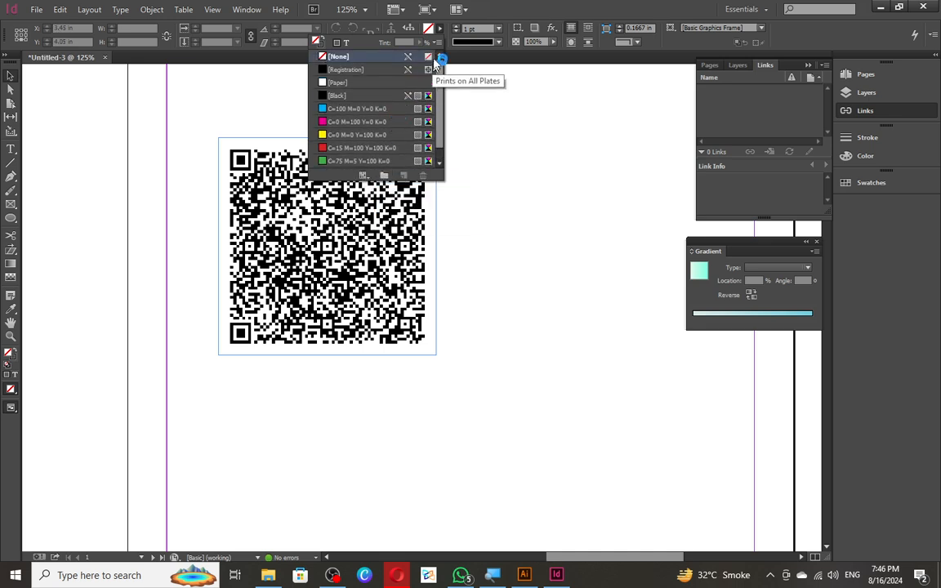
left_click(439, 29)
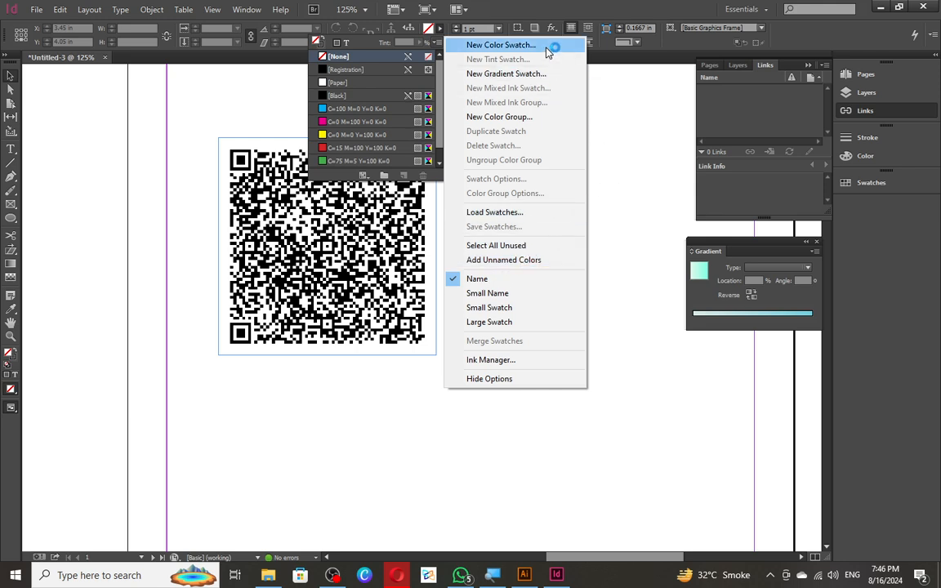
left_click(365, 175)
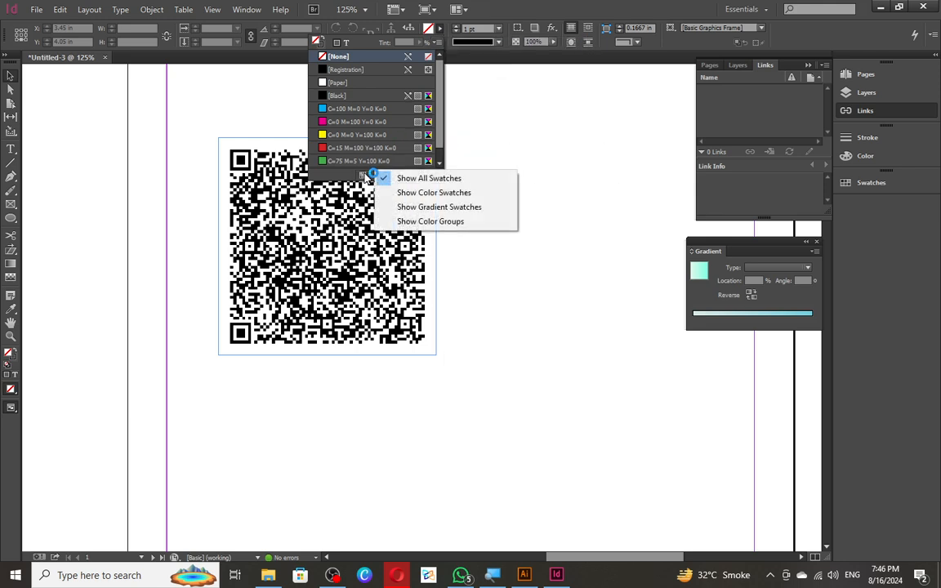
left_click(431, 221)
left_click(365, 175)
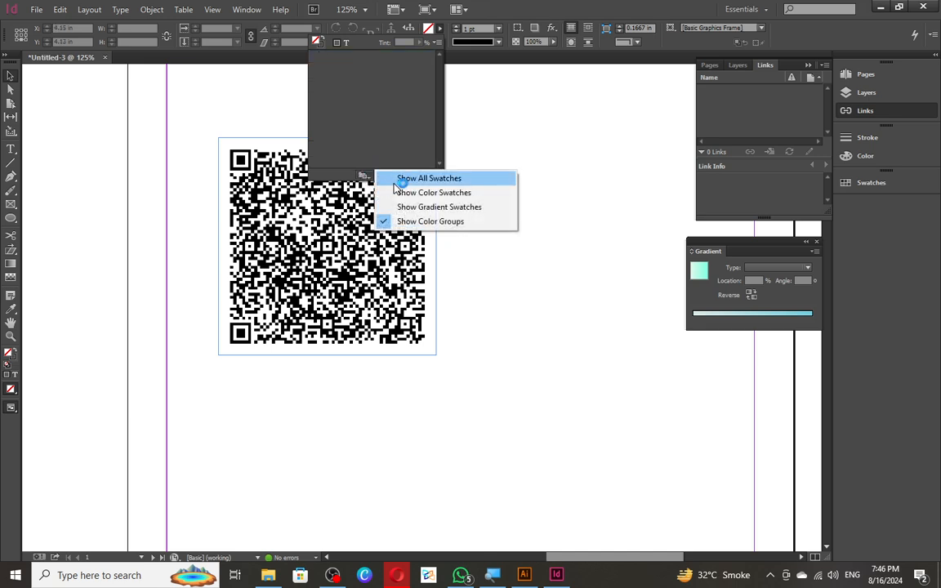
left_click(394, 182)
left_click(374, 82)
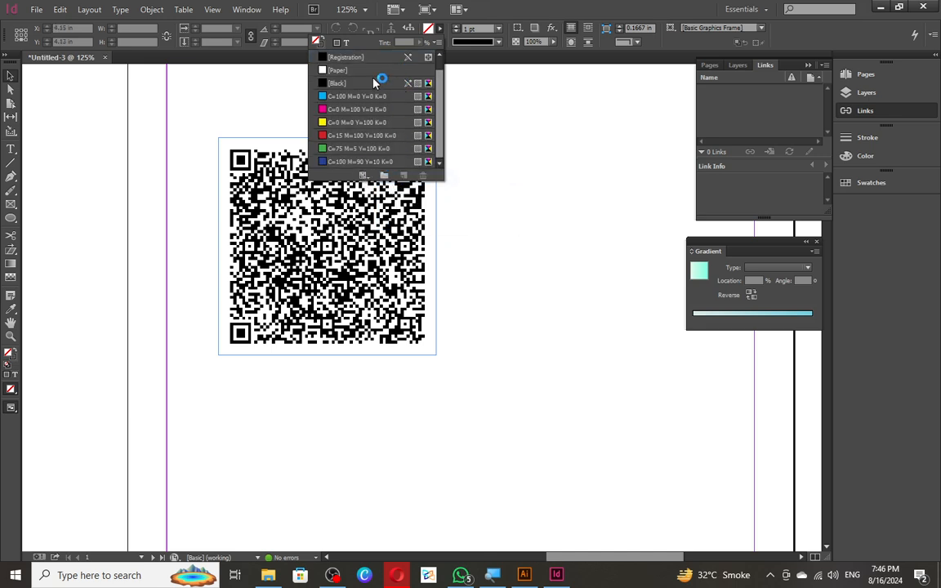
scroll(419, 94, "up", 1)
scroll(424, 89, "down", 1)
scroll(427, 73, "up", 1)
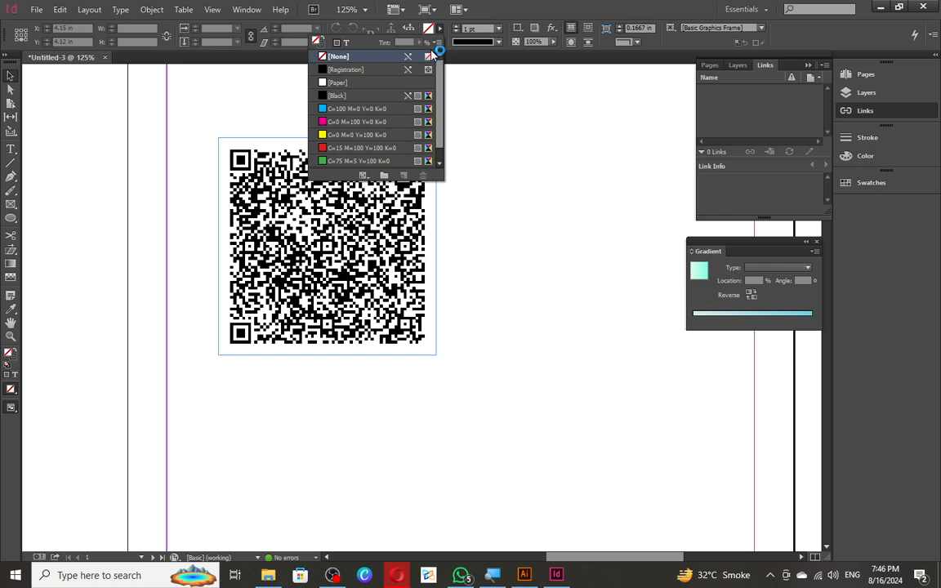
- Mix a purple fill (R 163 G 1 B 255) and save it as a new swatch
double_click(431, 29)
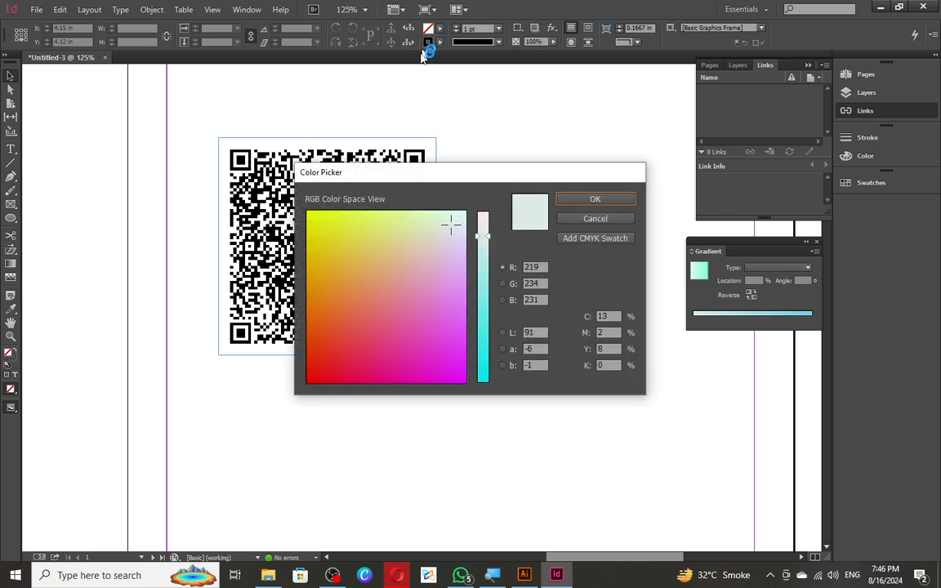
left_click_drag(483, 236, 483, 273)
left_click_drag(450, 223, 474, 382)
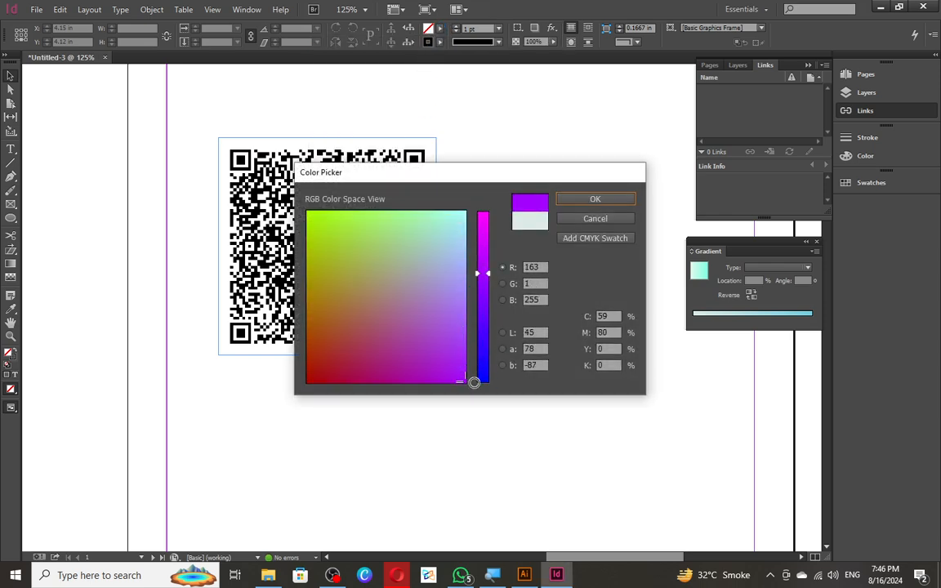
left_click(595, 198)
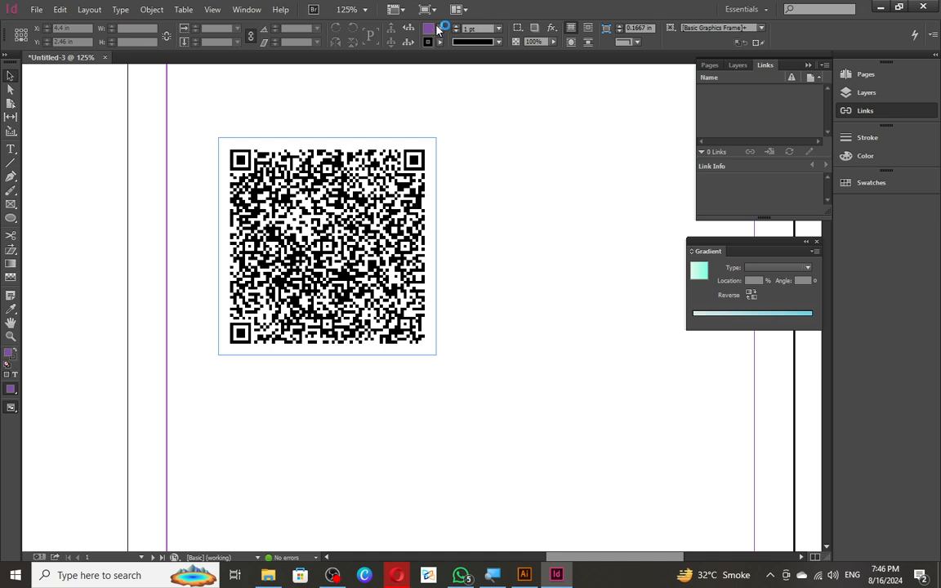
left_click(437, 29)
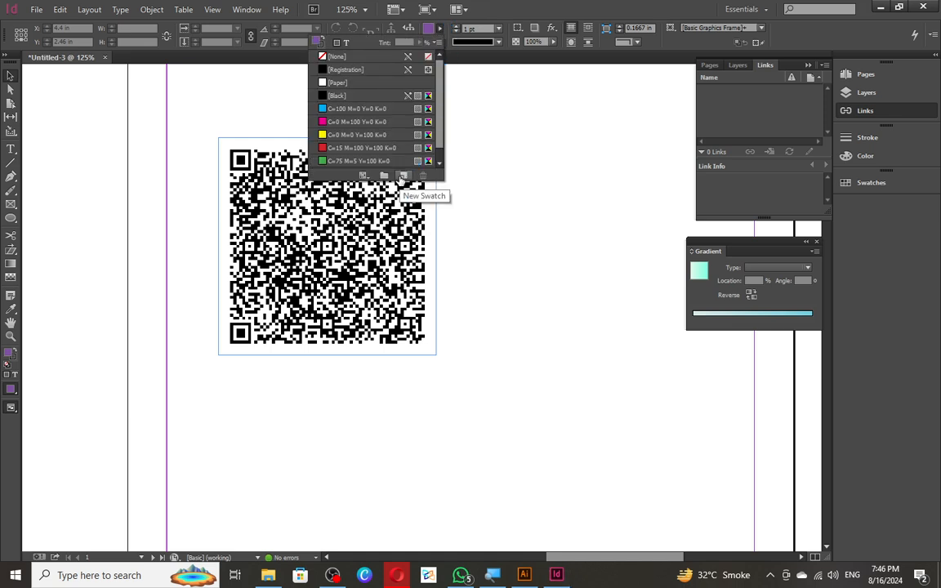
left_click(402, 175)
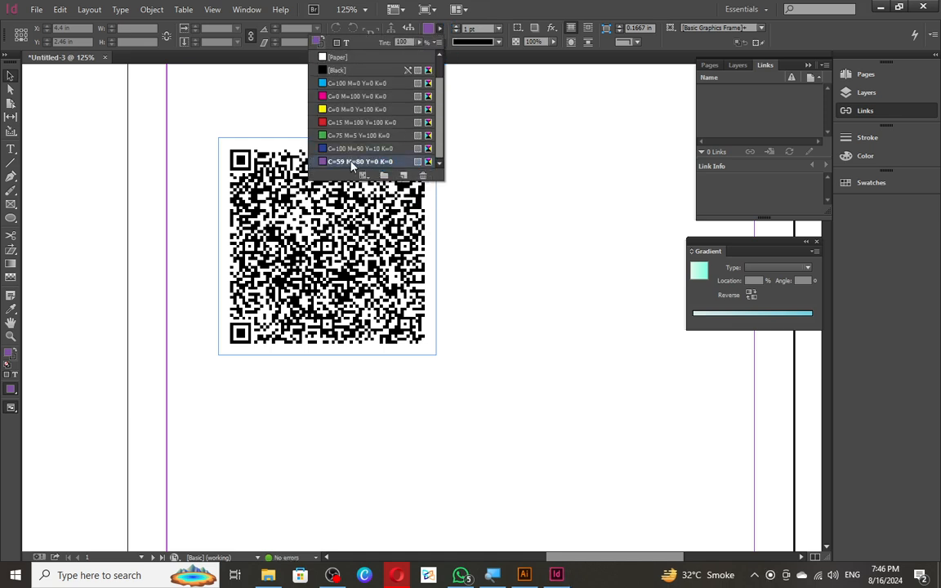
left_click(377, 161)
- Recolour the QR code with the purple C=59 M=80 Y=0 K=0 swatch
left_click(294, 221)
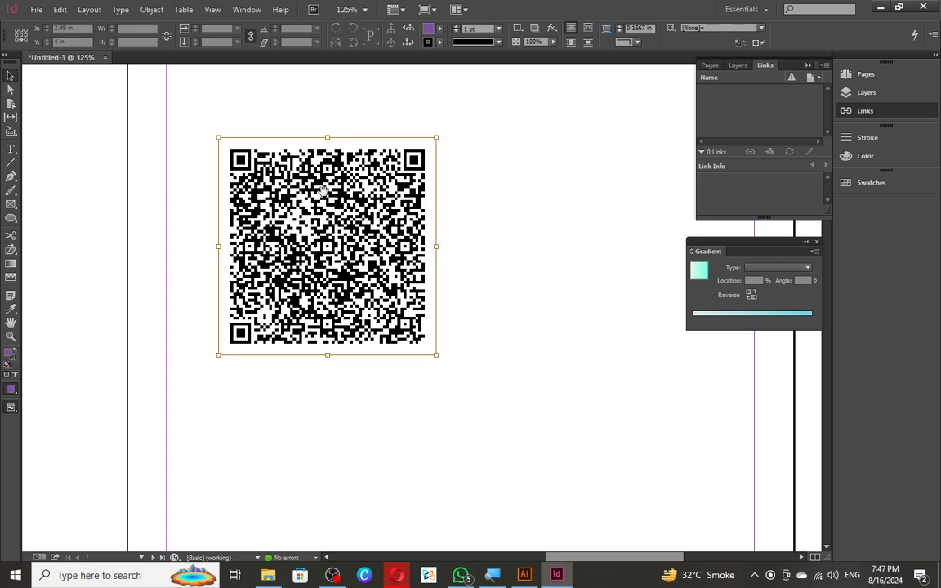
right_click(301, 196)
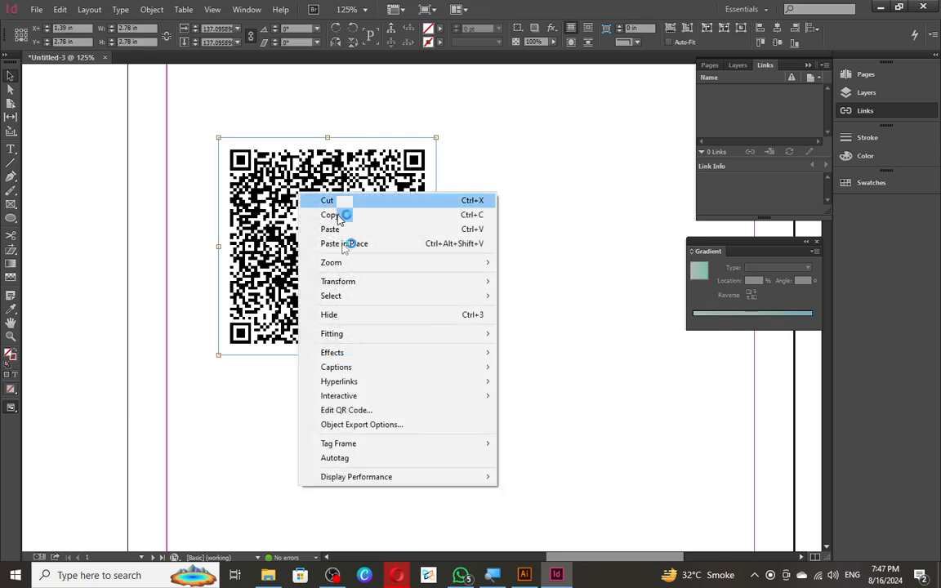
left_click(378, 410)
left_click(481, 155)
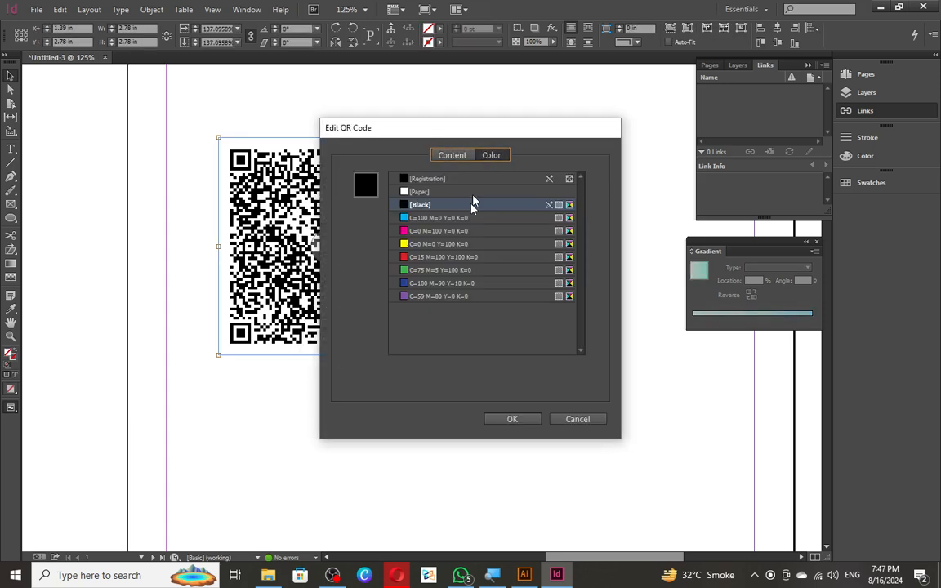
left_click(441, 297)
left_click(501, 419)
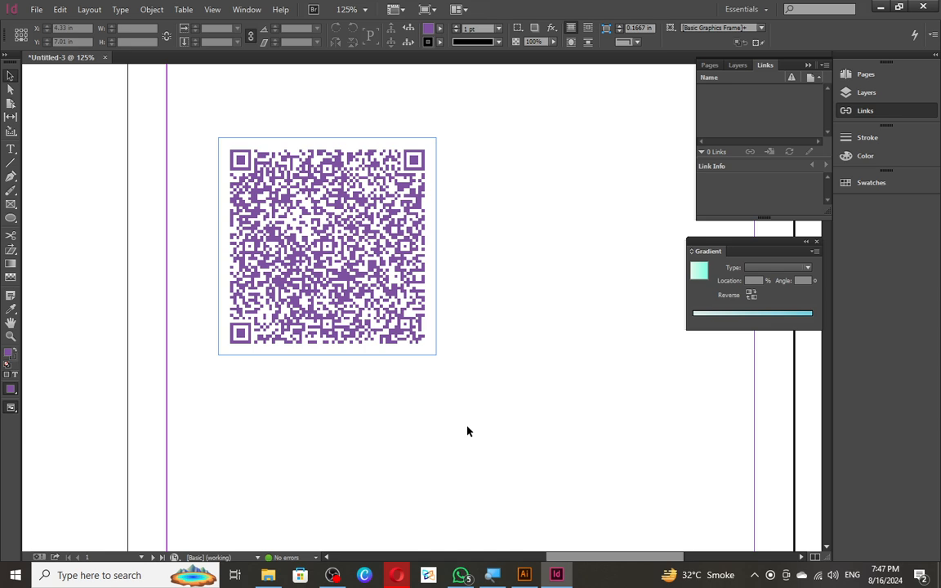
left_click(290, 204)
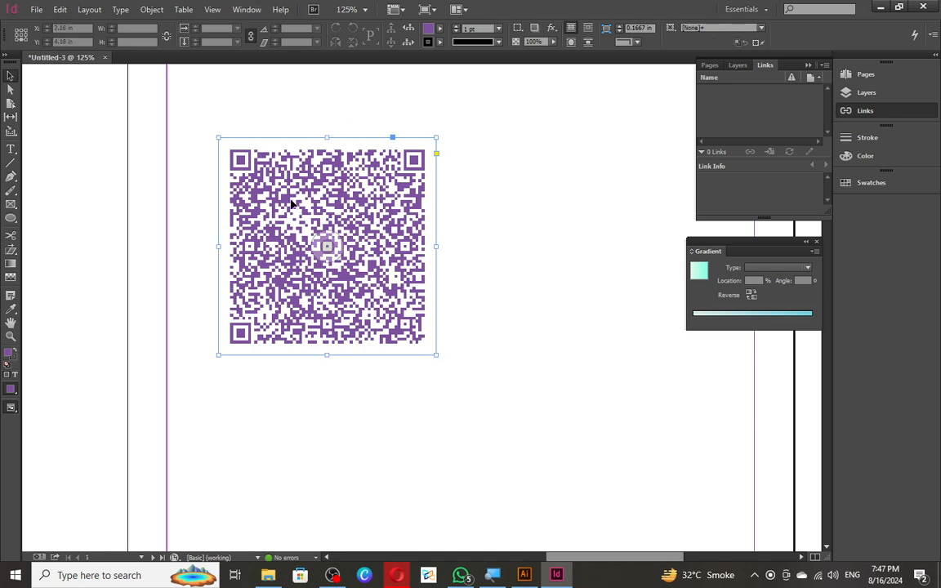
- Change the QR code type to Text Message with a phone number and the message 'hello'
right_click(290, 204)
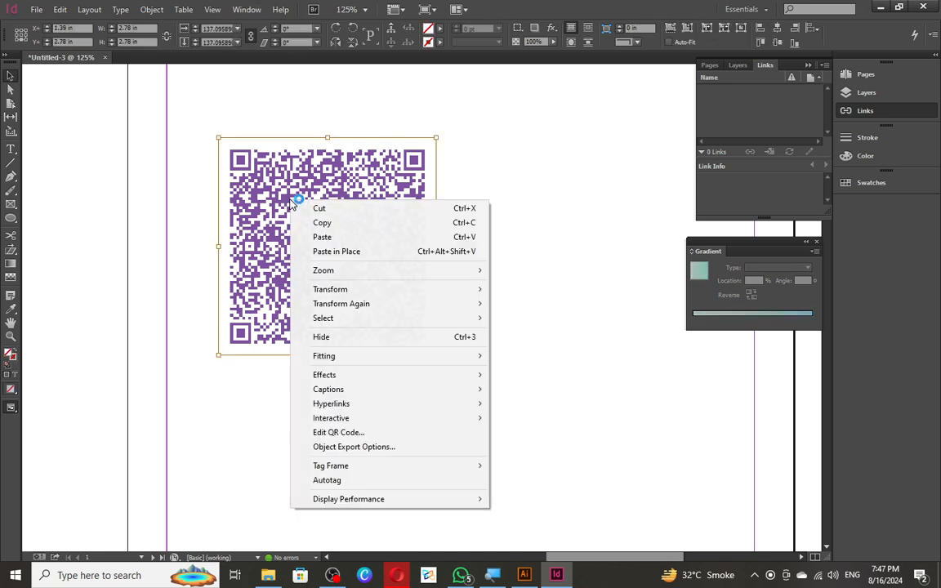
left_click(359, 435)
left_click(397, 176)
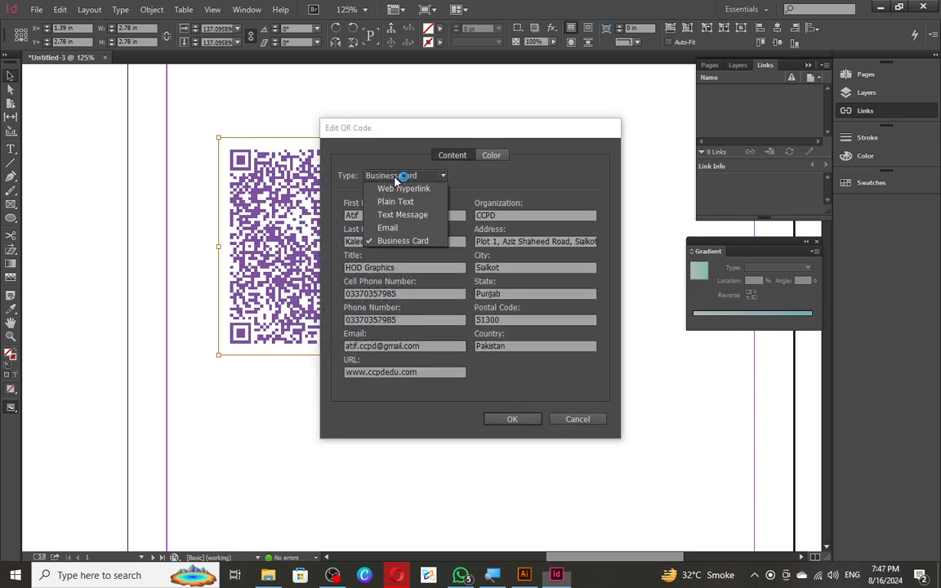
left_click(397, 215)
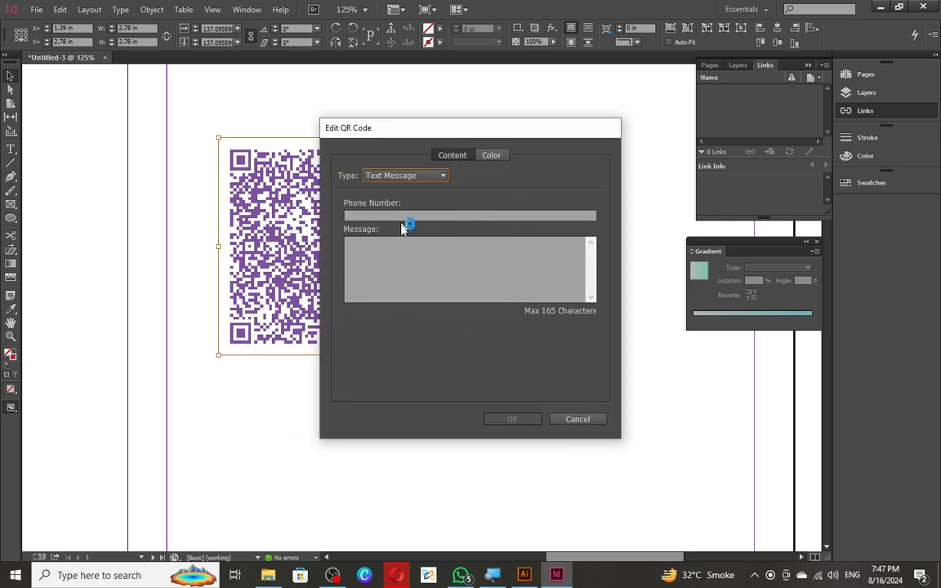
left_click(407, 214)
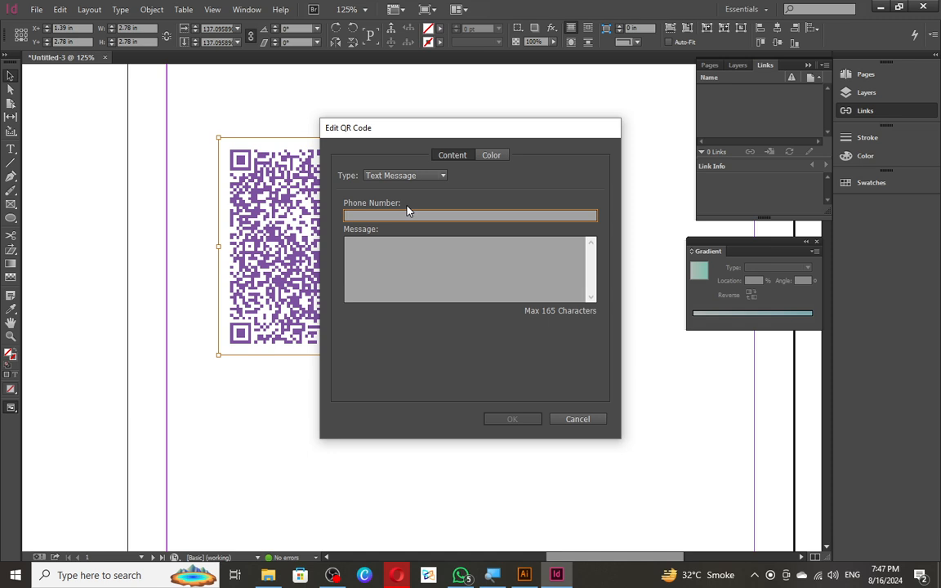
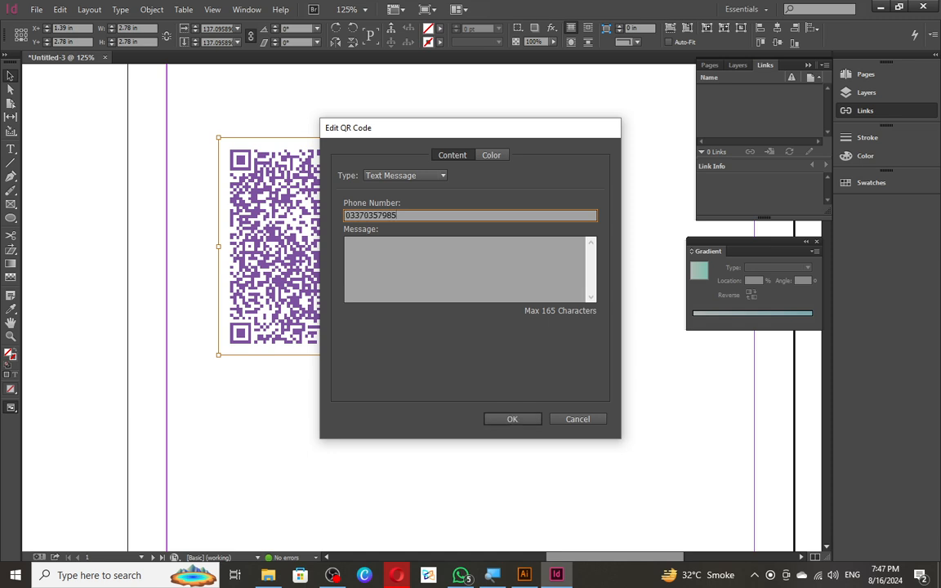
left_click(449, 273)
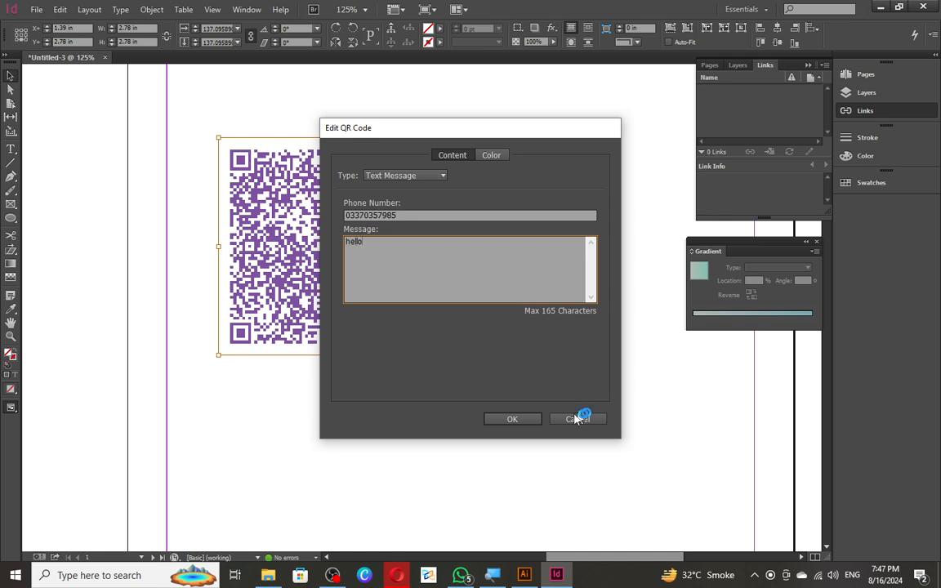
left_click(535, 419)
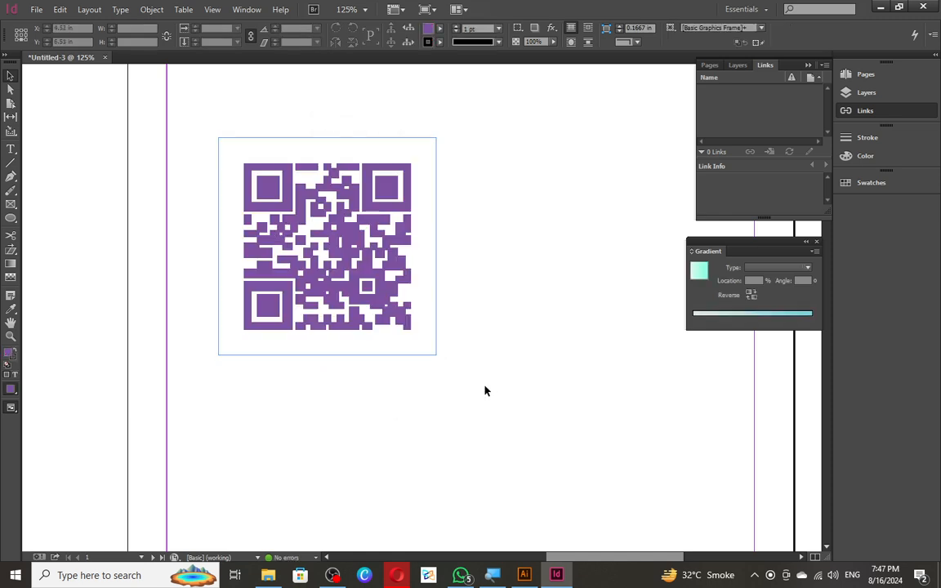
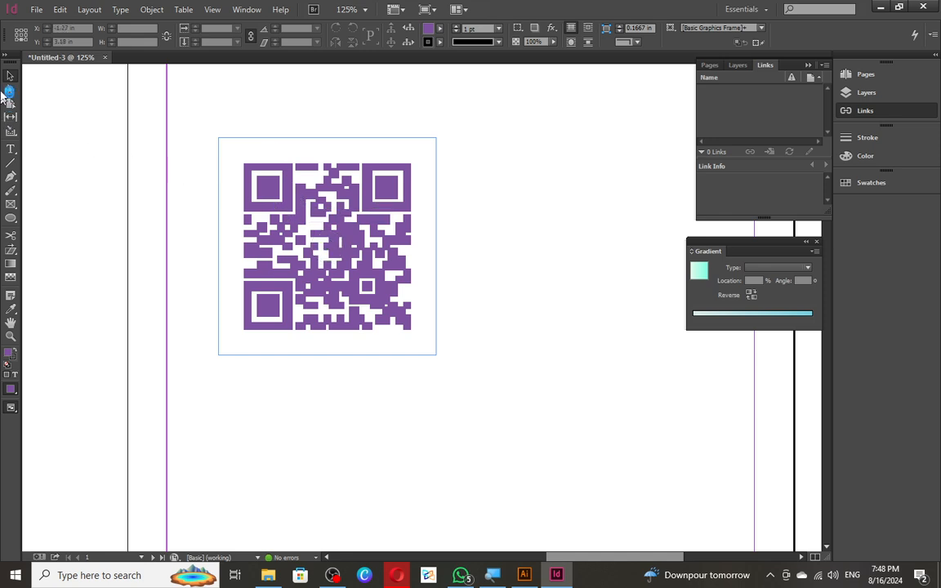
- Delete the purple QR code and draw an empty 2.46 × 2.84 in frame in its place
left_click_drag(183, 101, 527, 412)
key("Delete")
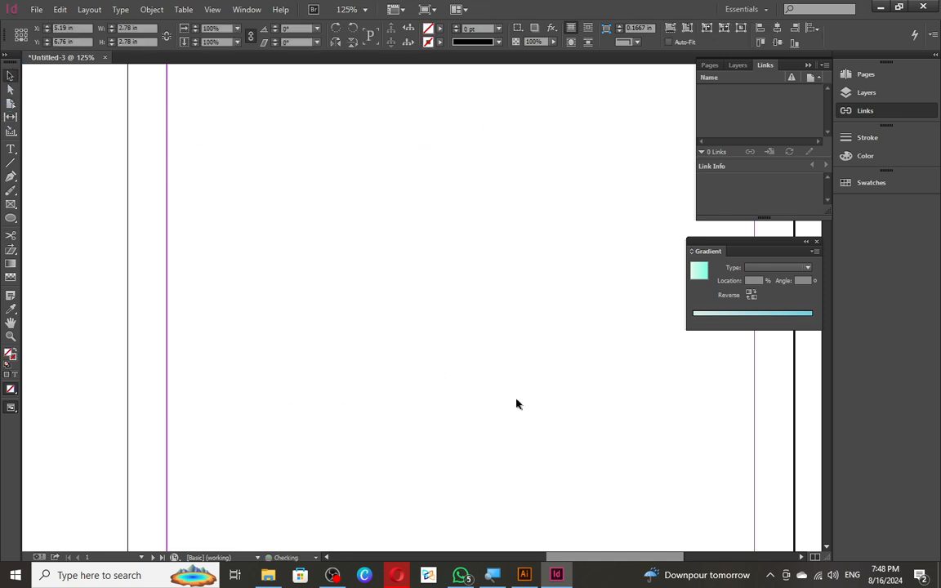
left_click(11, 204)
left_click_drag(194, 161, 388, 384)
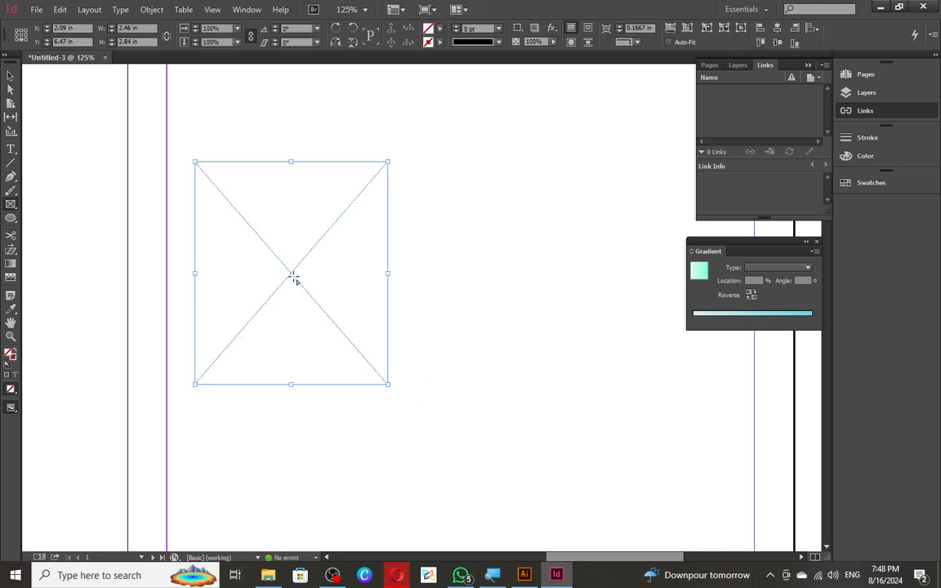
key("v")
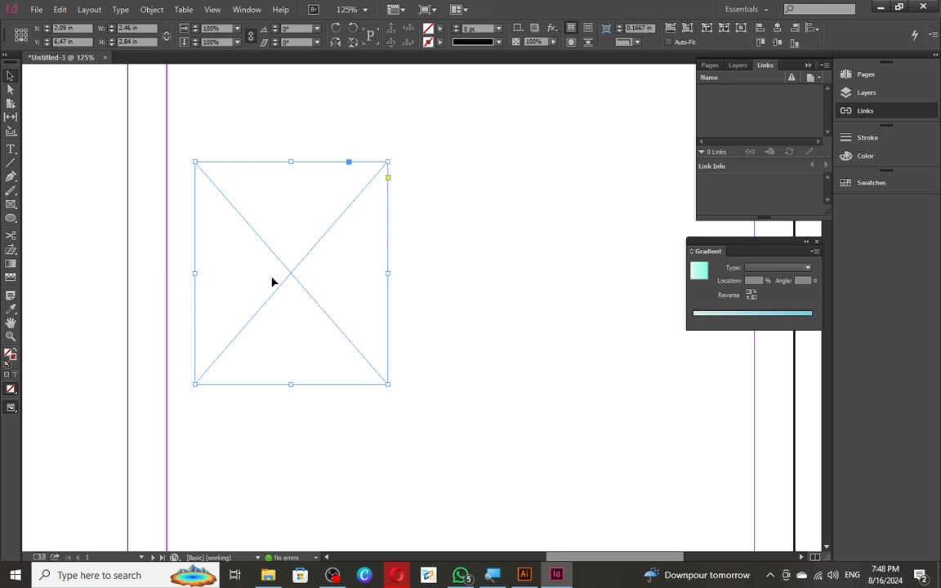
- Bring up Hyperlinks > New Hyperlink... from the empty frame's context menu
right_click(247, 284)
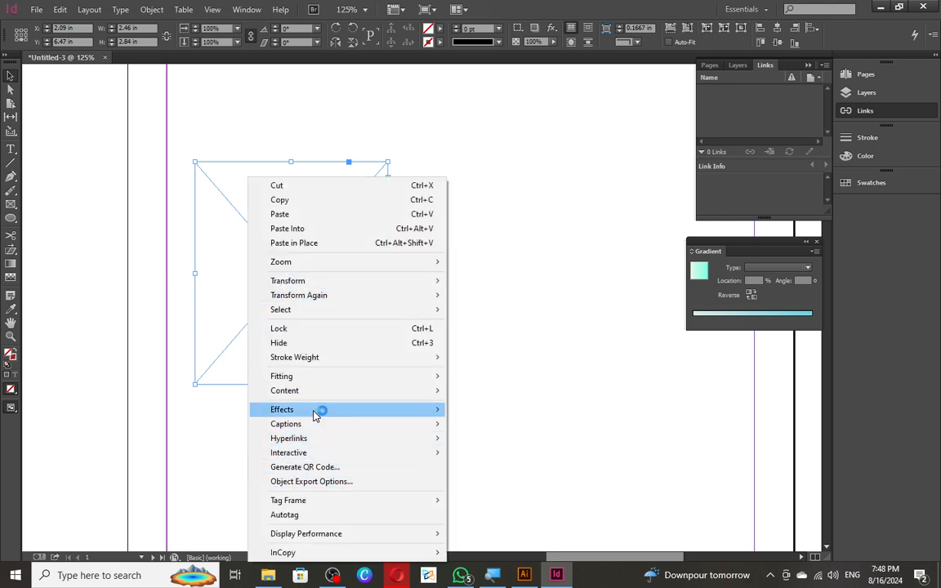
mouse_move(318, 411)
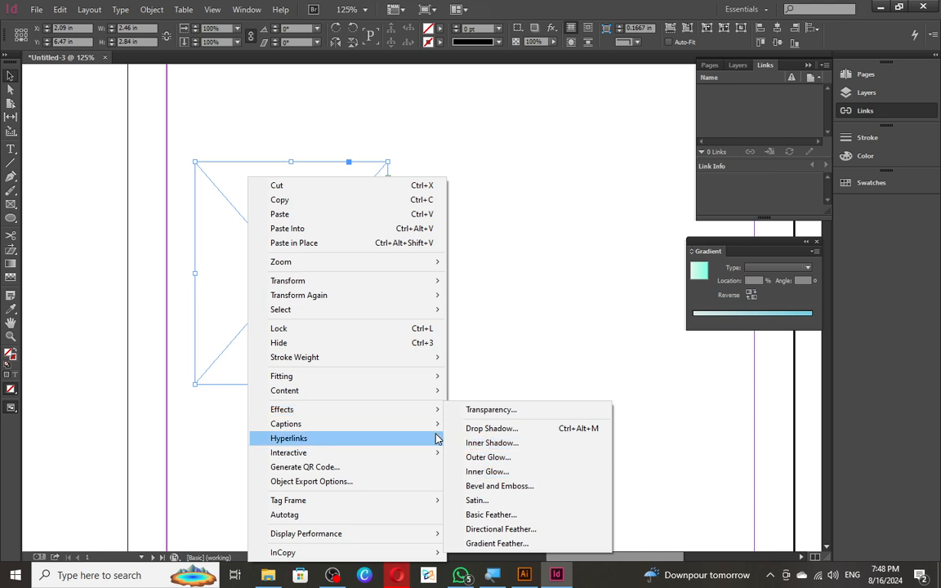
mouse_move(433, 426)
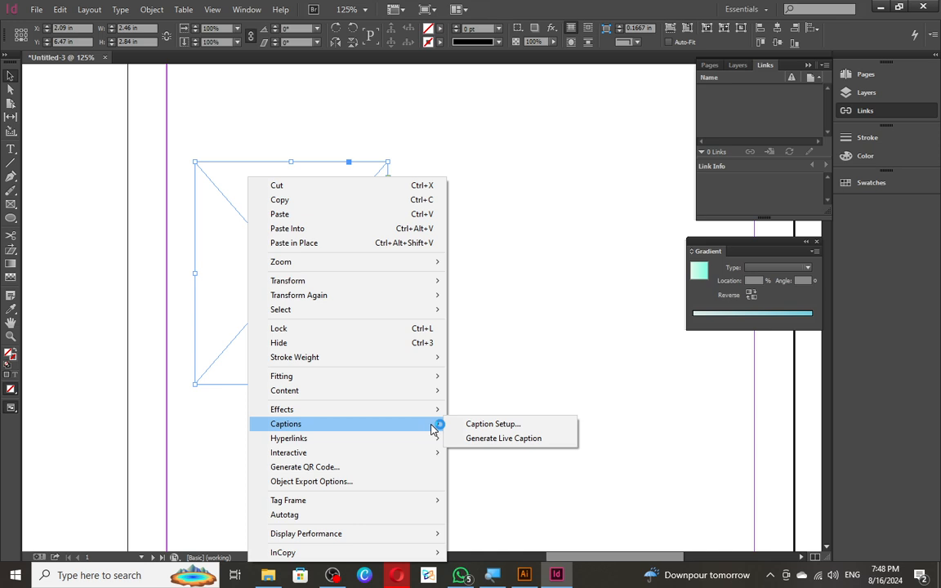
mouse_move(426, 445)
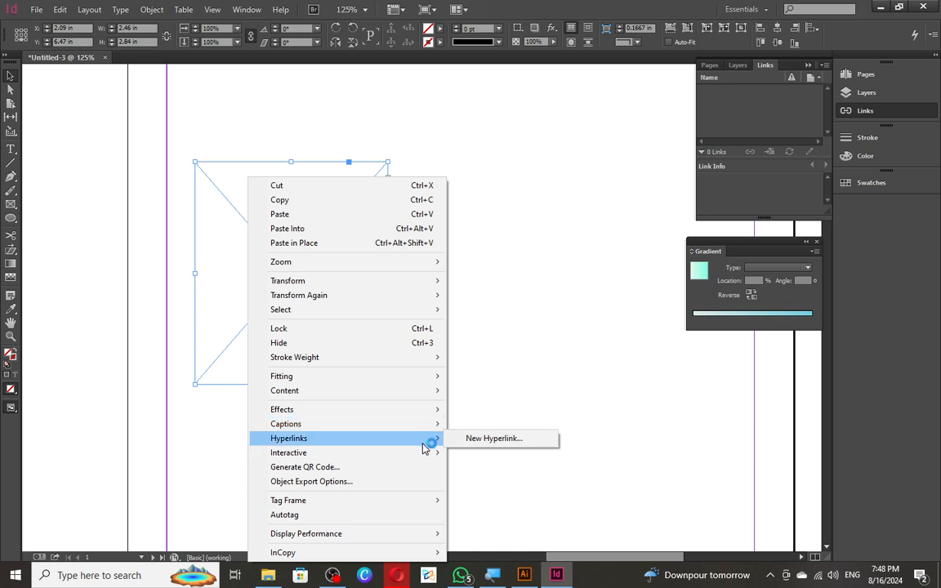
left_click(563, 331)
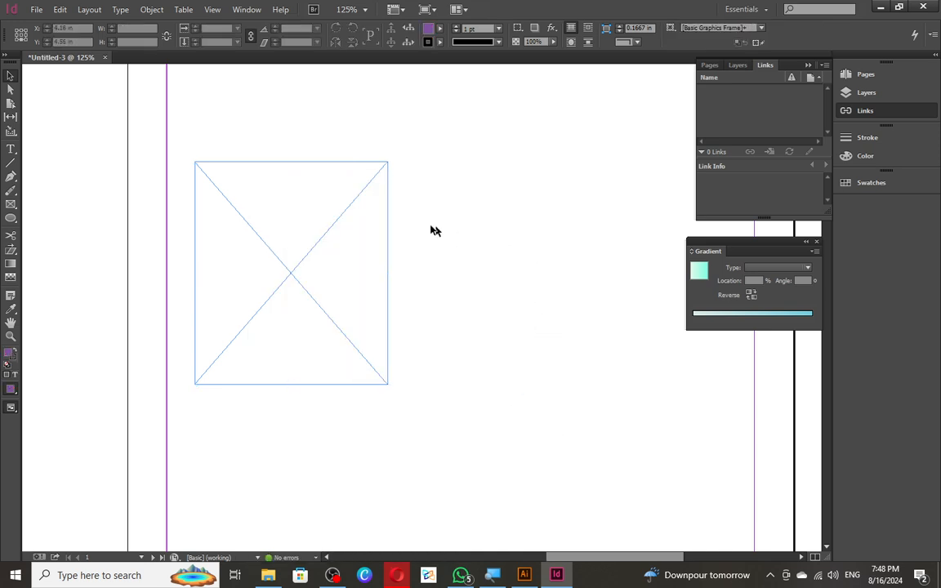
right_click(341, 232)
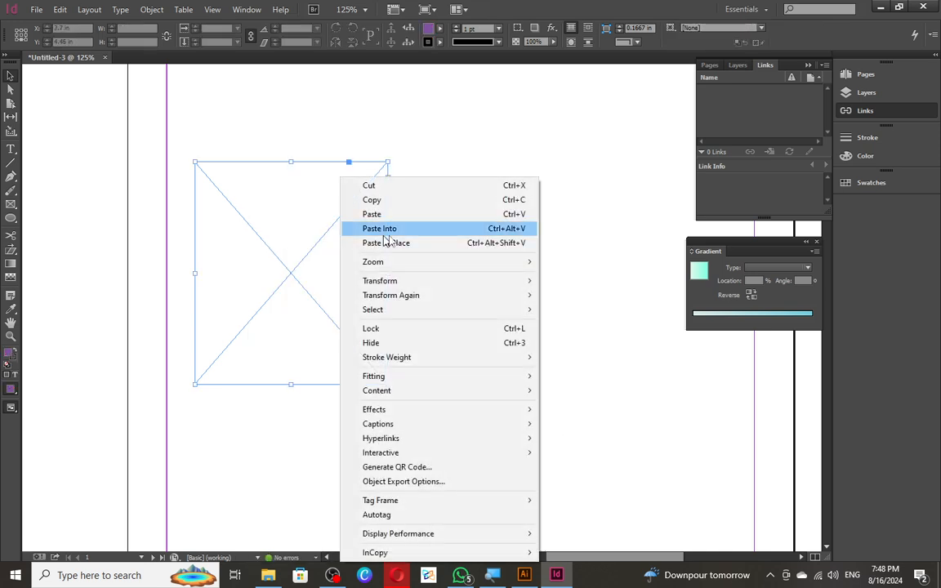
left_click(501, 486)
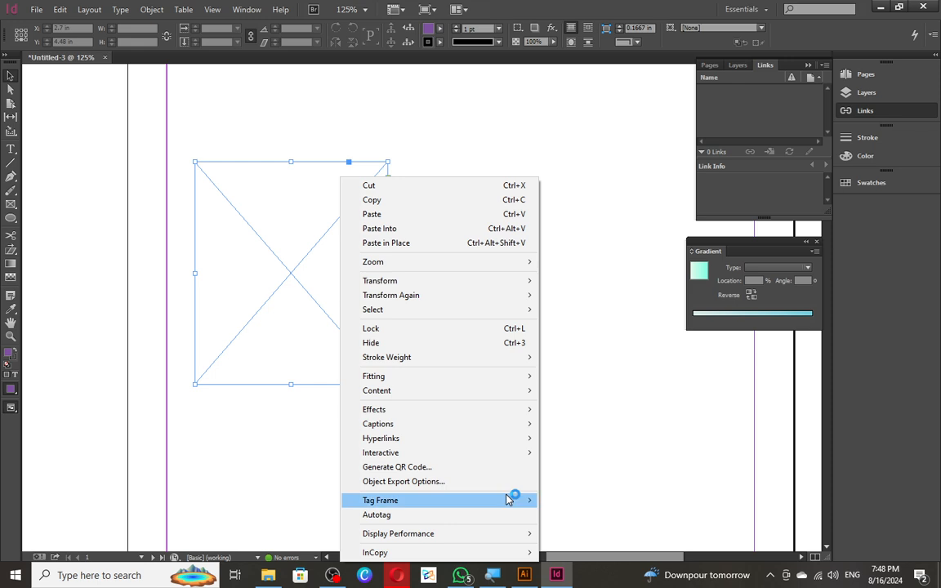
mouse_move(497, 438)
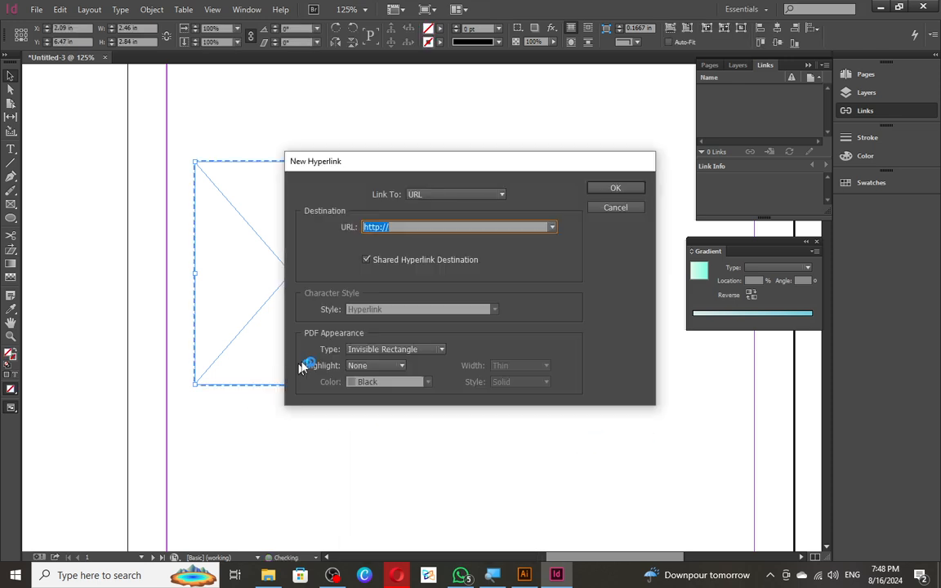
left_click(441, 193)
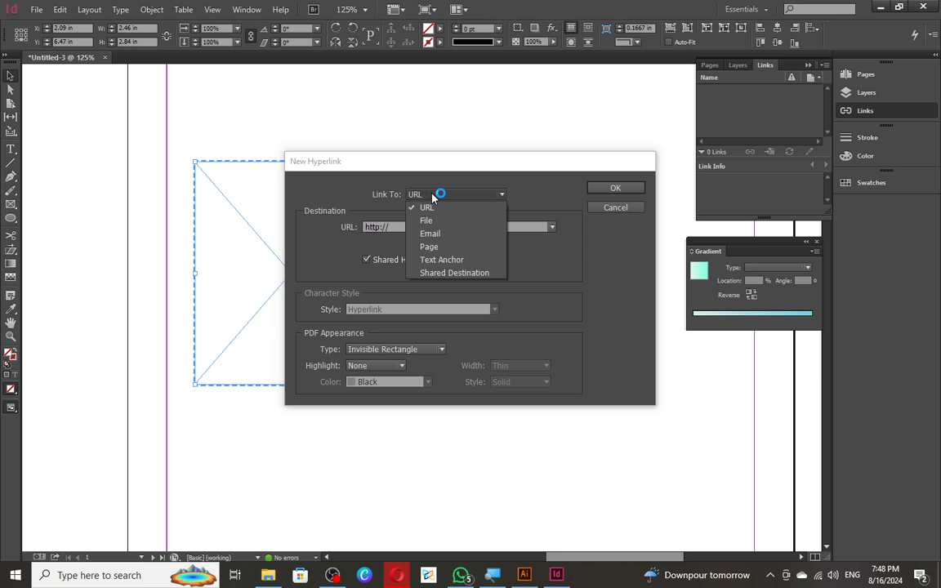
left_click(441, 193)
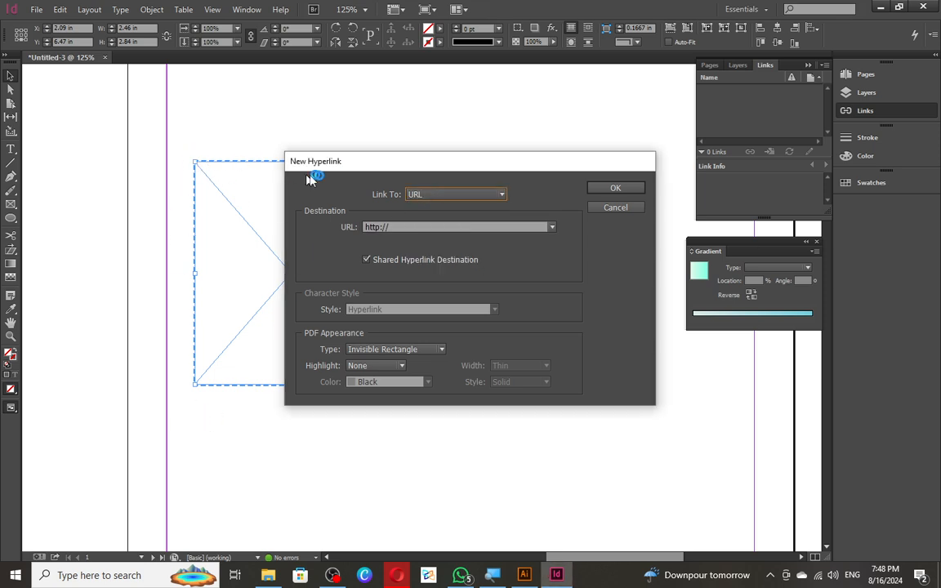
left_click(393, 224)
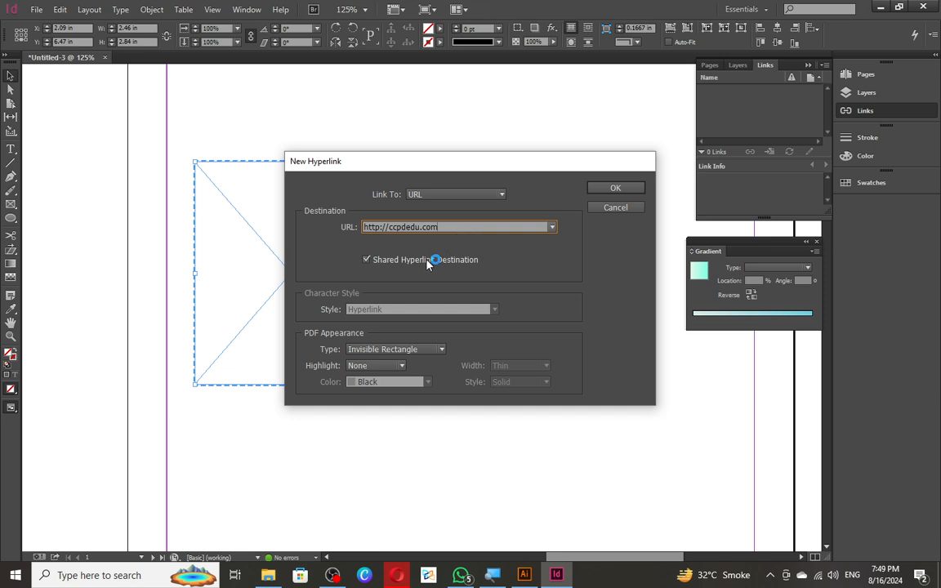
- Make the link a visible, thick, dashed orange rectangle with no highlight, and confirm
left_click(406, 349)
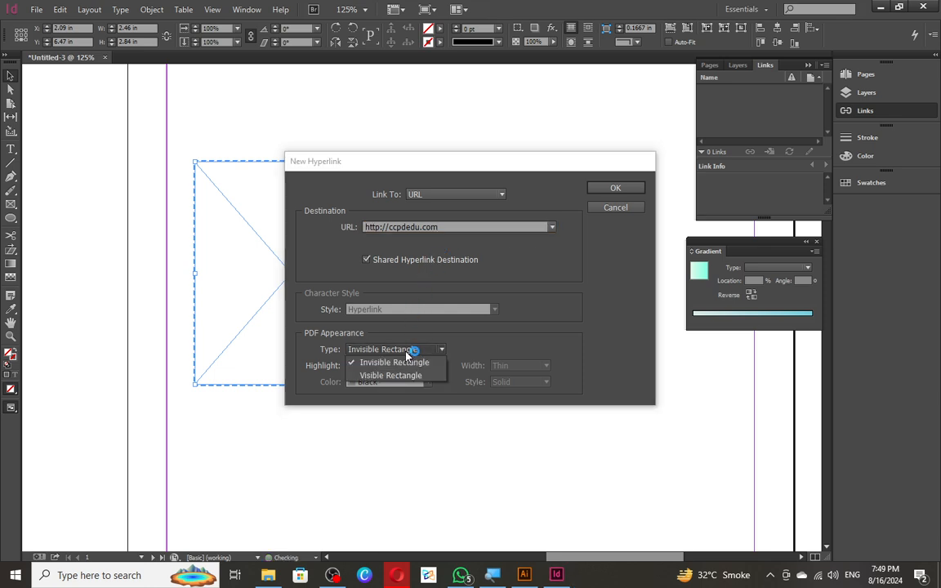
left_click(413, 377)
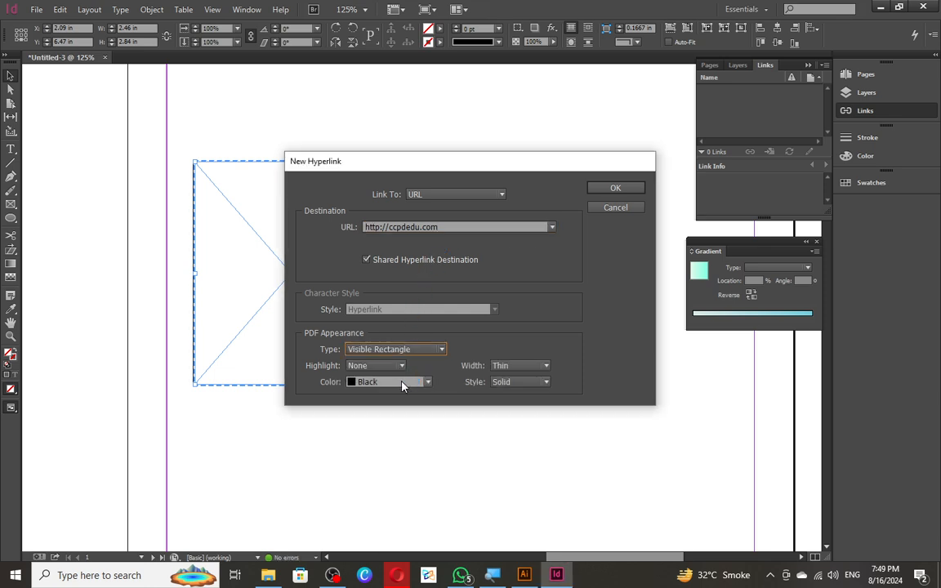
left_click(409, 382)
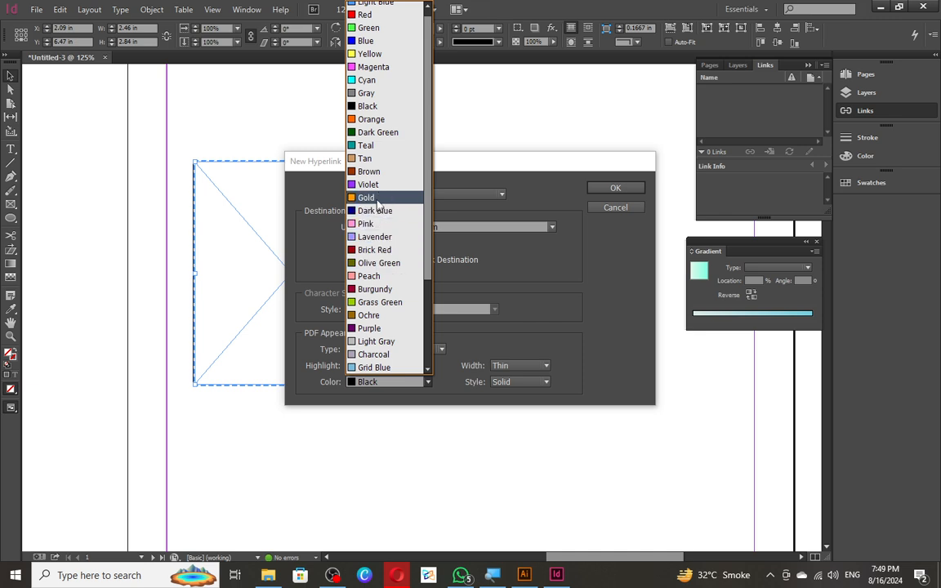
left_click(374, 120)
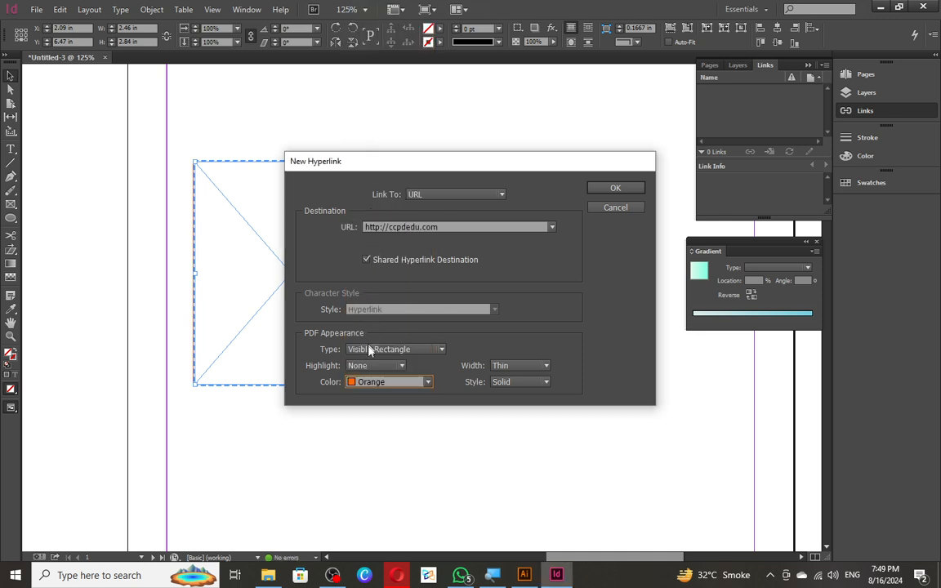
left_click(379, 366)
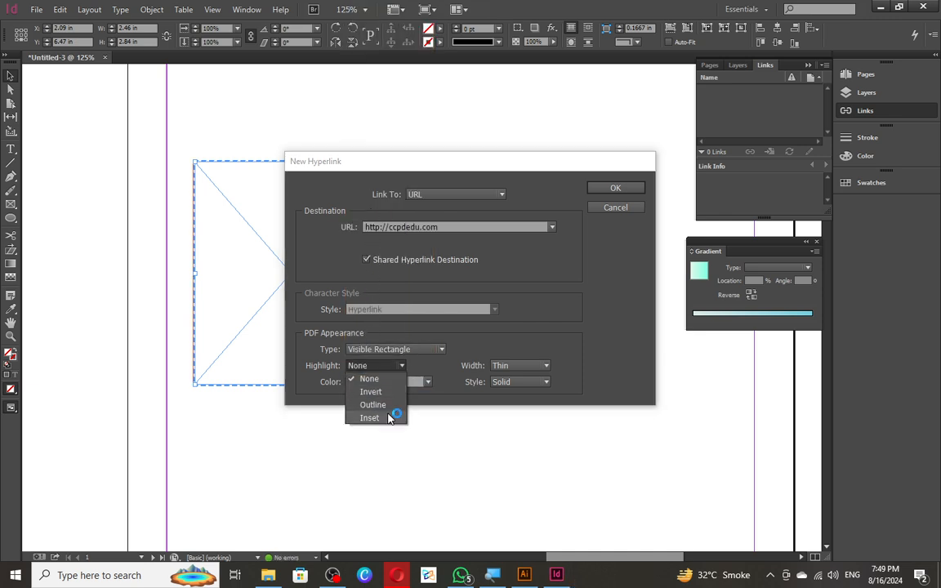
left_click(533, 367)
left_click(533, 366)
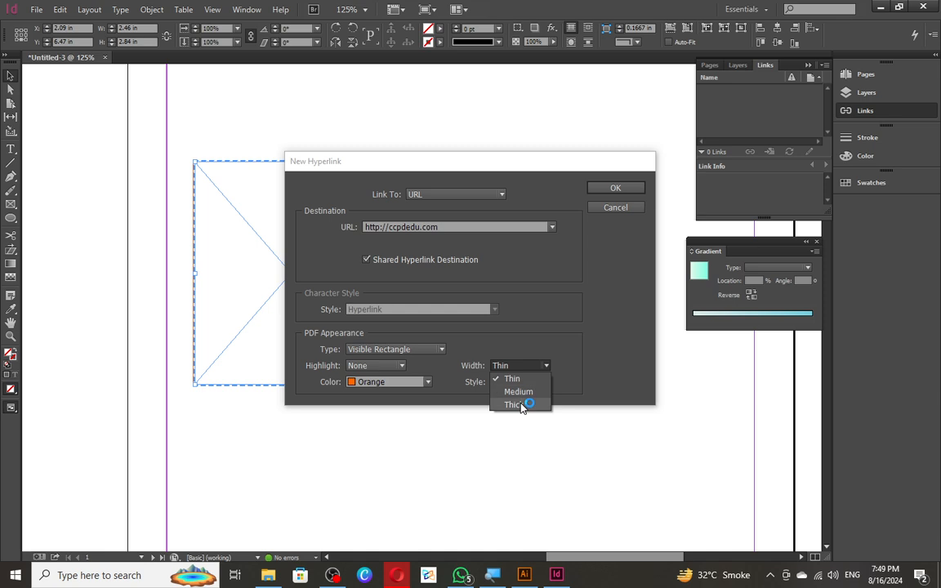
left_click(519, 404)
left_click(518, 382)
left_click(516, 408)
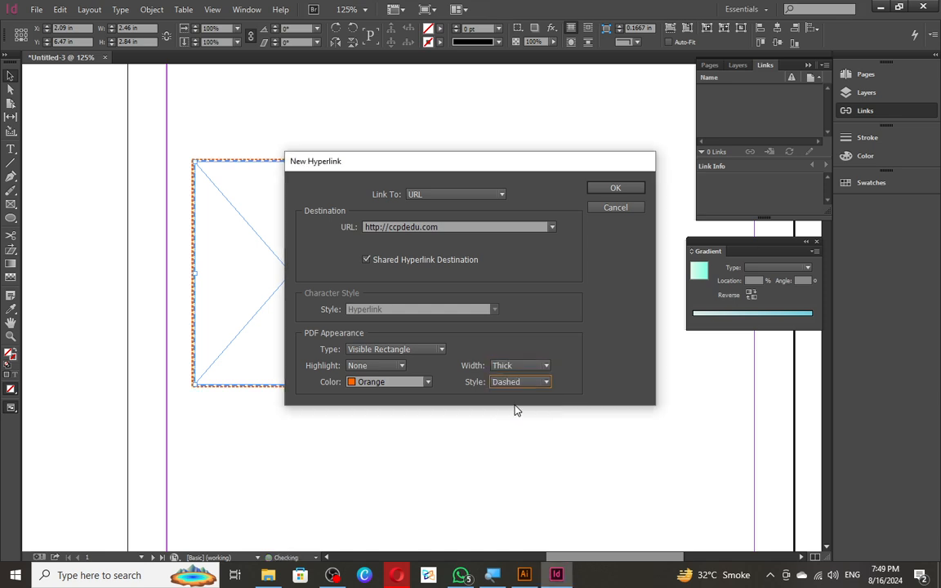
left_click(591, 191)
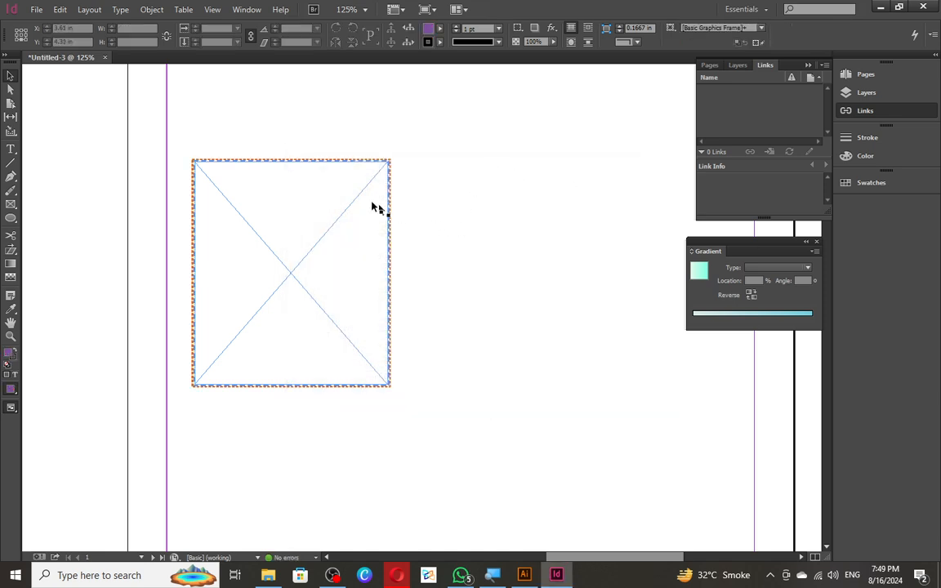
- Open the Edit Hyperlink dialog for the frame's existing link
scroll(300, 199, "up", 5)
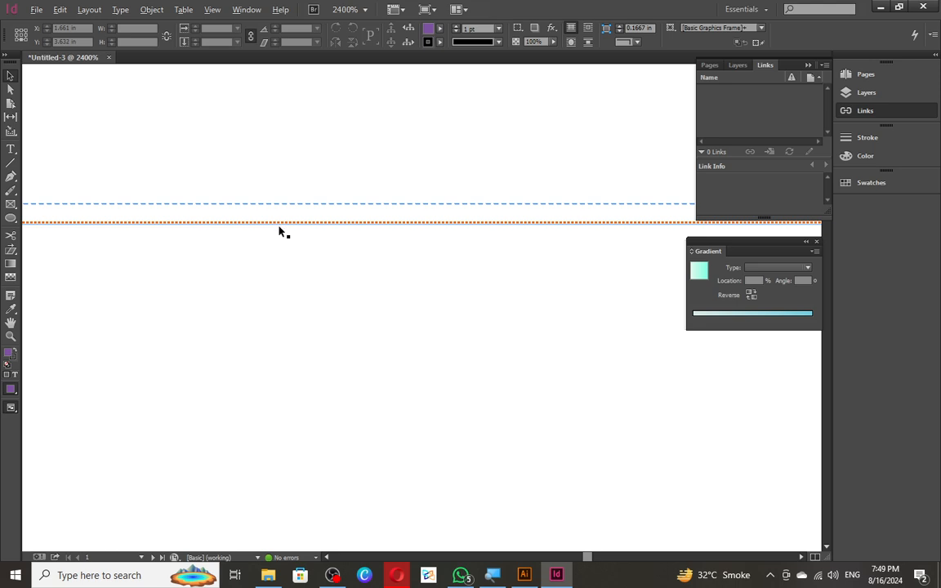
scroll(279, 229, "down", 5)
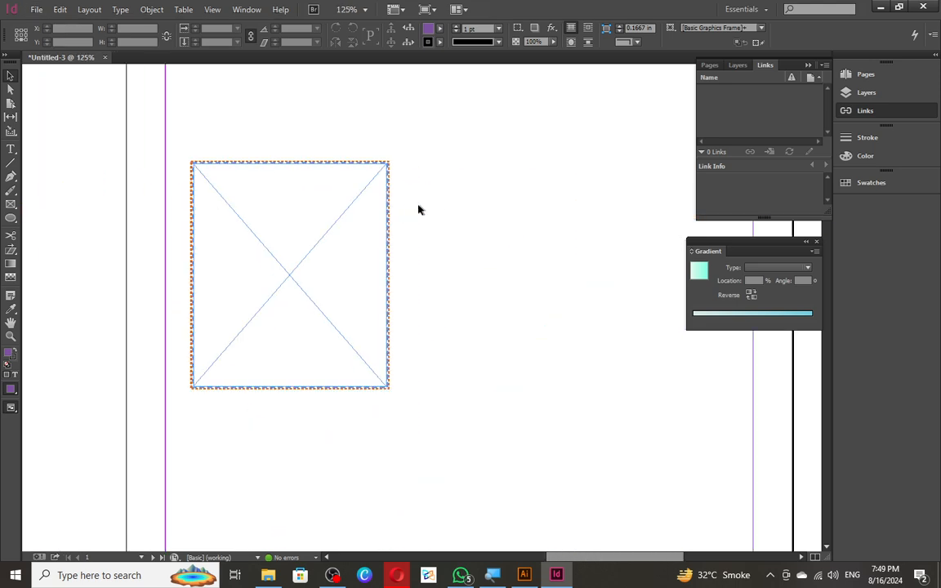
left_click(386, 210)
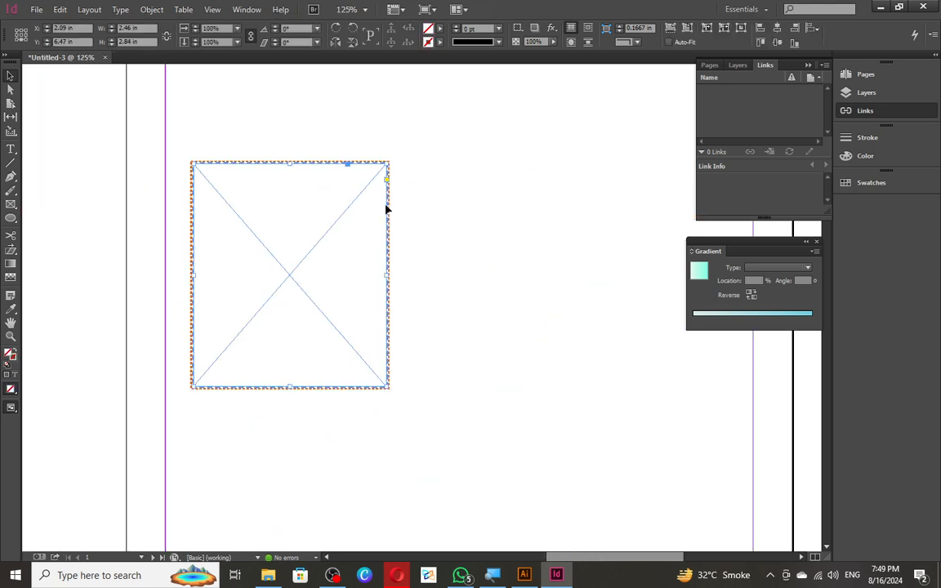
left_click(446, 226)
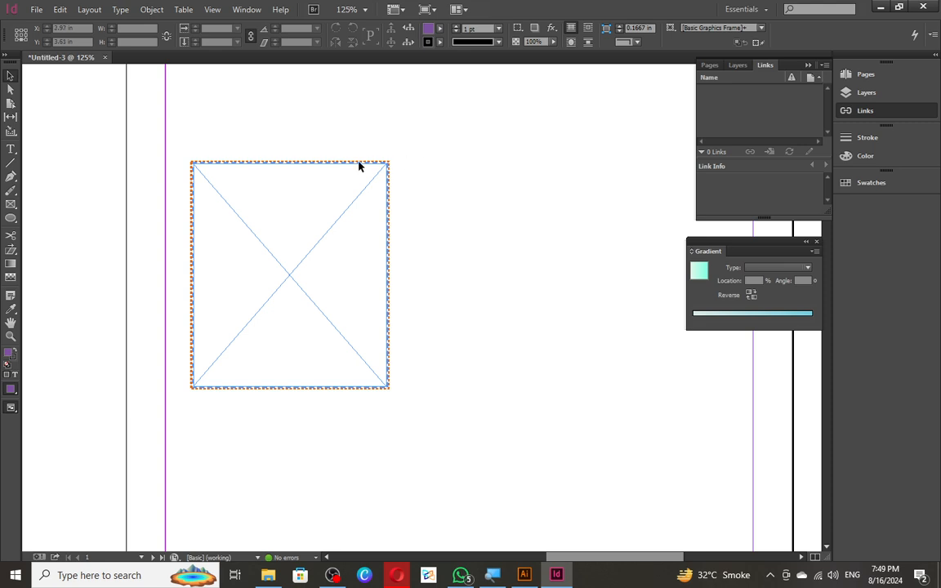
right_click(339, 201)
left_click(326, 204)
right_click(326, 204)
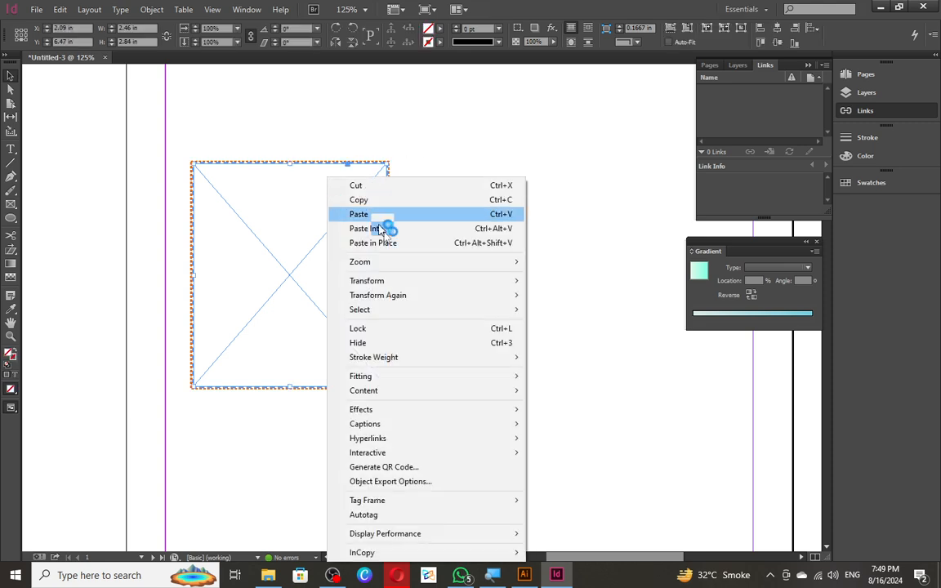
left_click(406, 451)
mouse_move(418, 439)
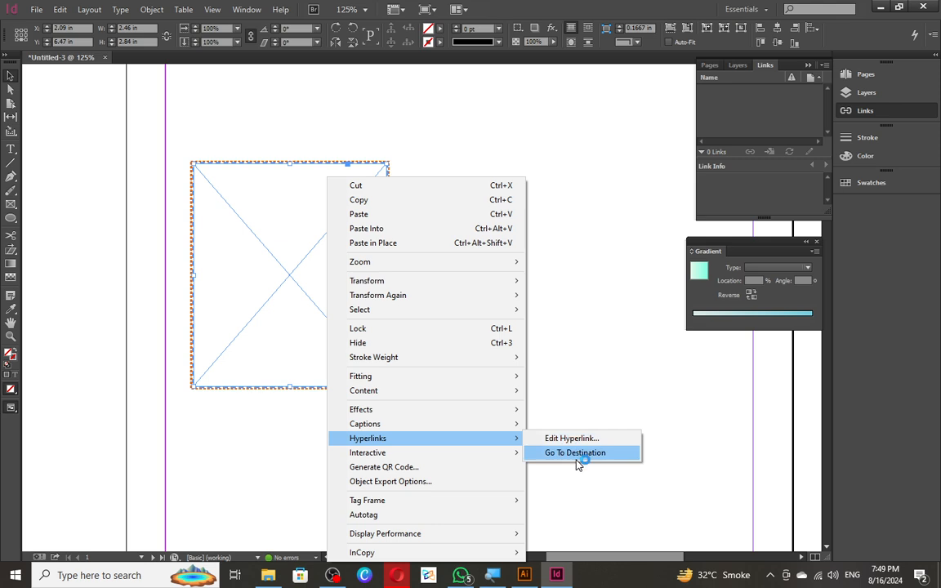
left_click(585, 440)
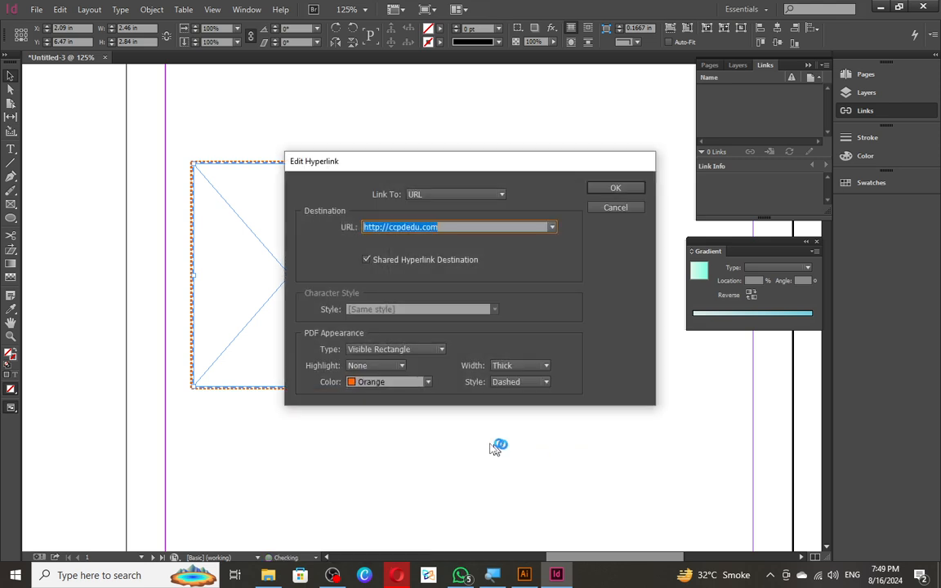
- Switch the link destination from URL to Page, targeting Untitled-3 page 1
left_click(494, 196)
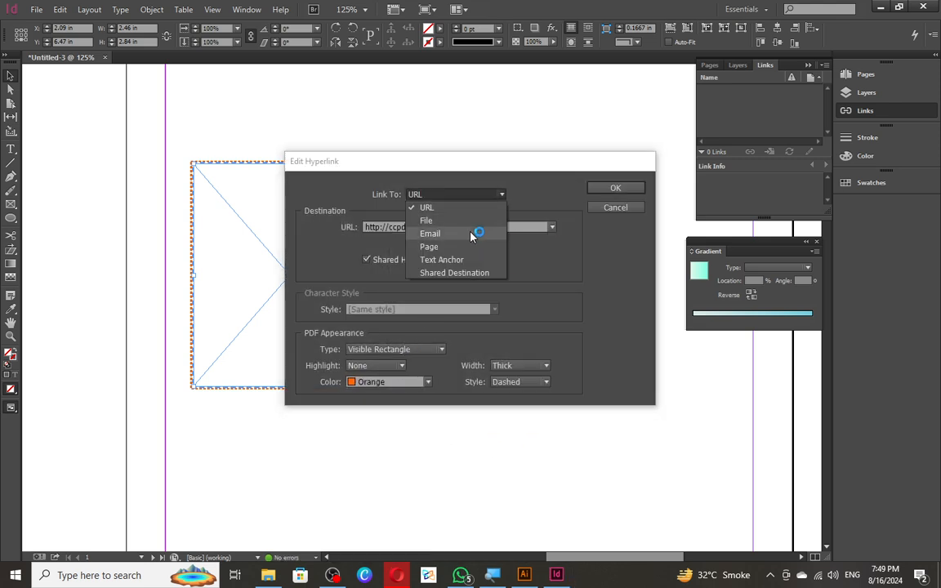
left_click(462, 260)
left_click(430, 246)
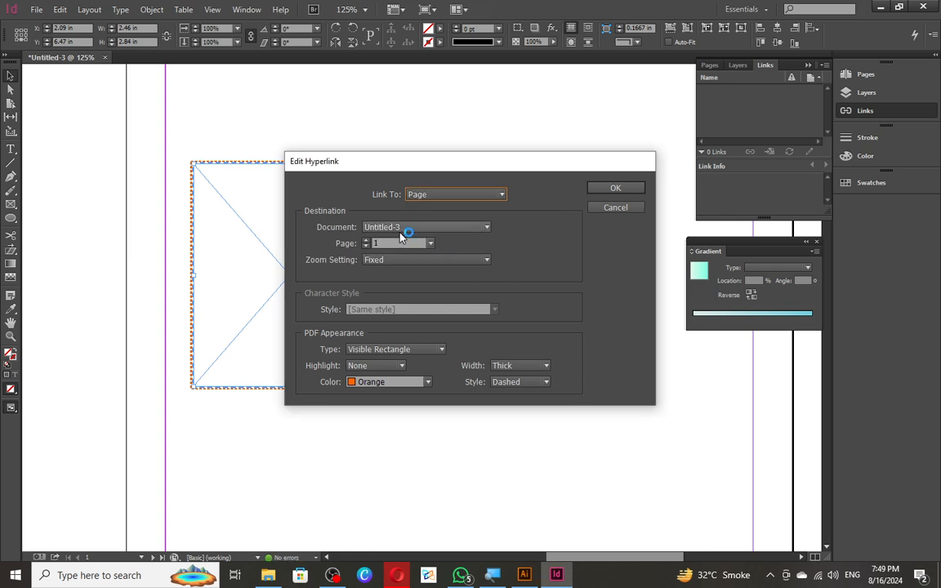
- Close the hyperlink dialog, delete the empty frame and zoom out to the whole page
key("Return")
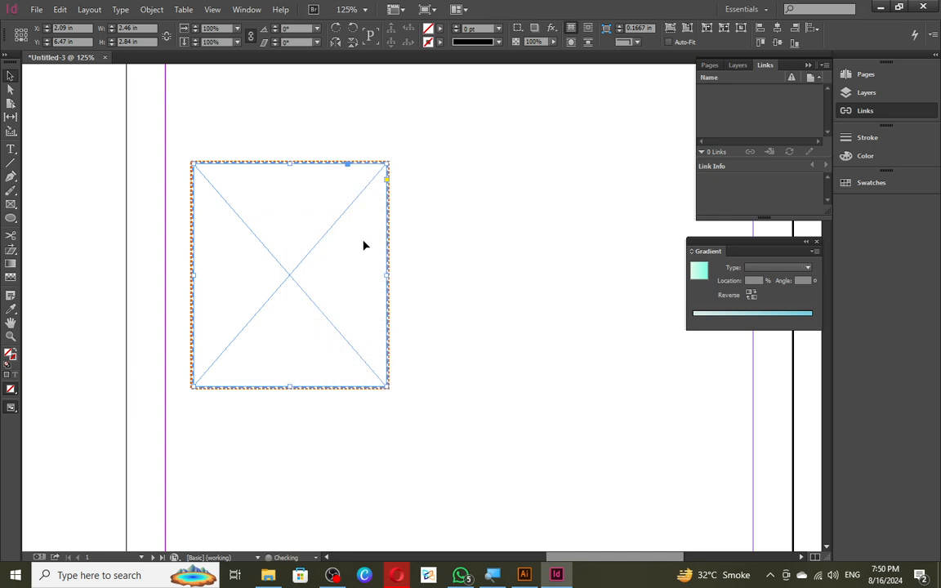
key("Delete")
key("ctrl+minus")
key("ctrl+minus")
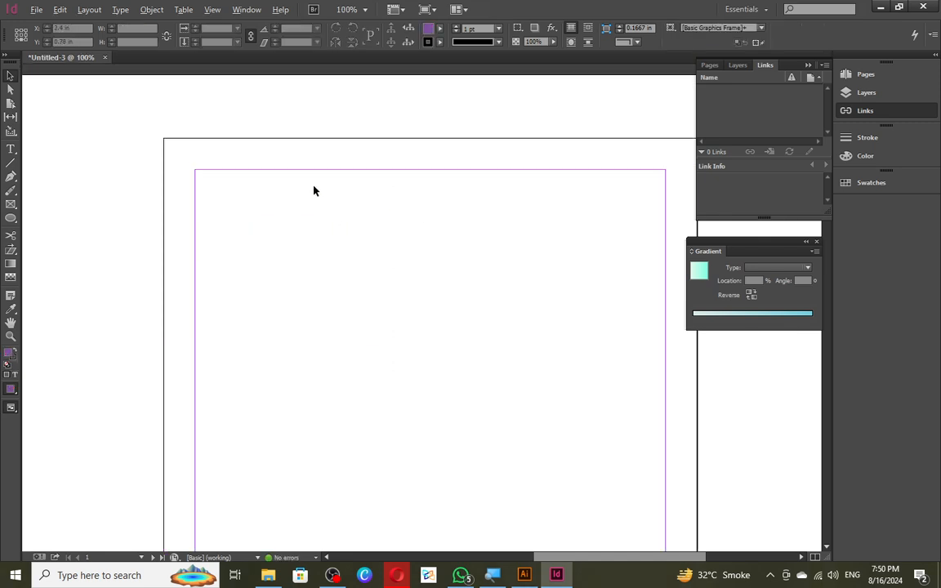
scroll(459, 185, "up", 1)
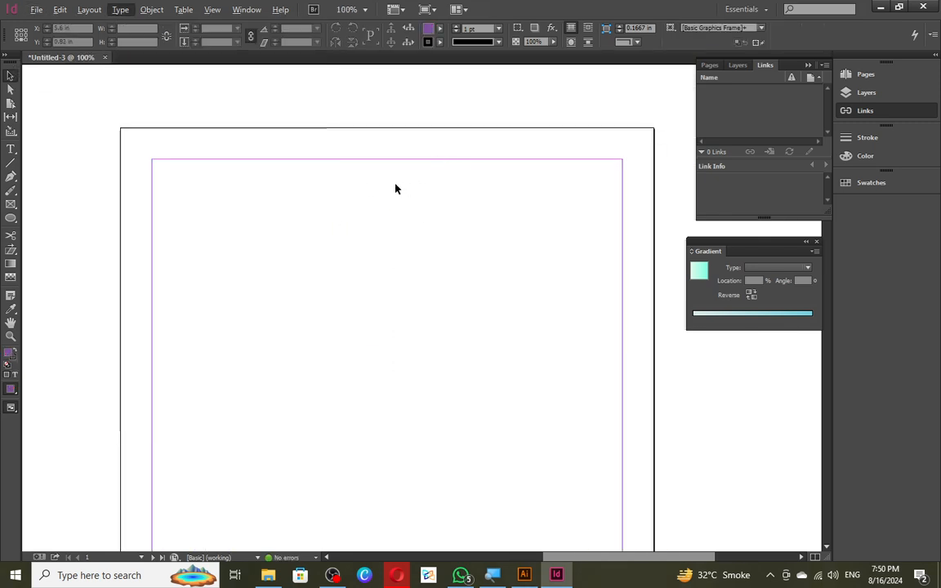
- Add a TABLE OF CONTENTS text frame near the top of page 1
key("t")
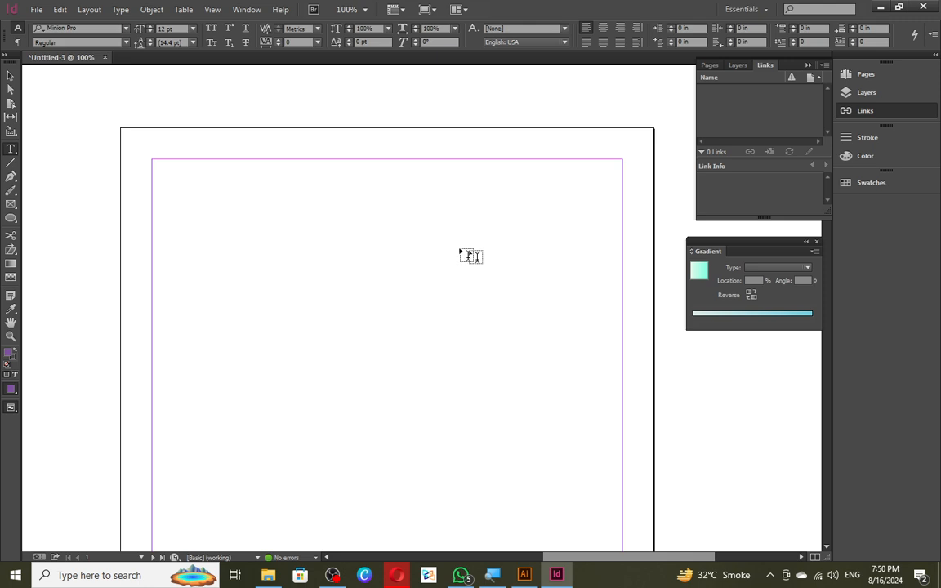
left_click_drag(207, 191, 492, 217)
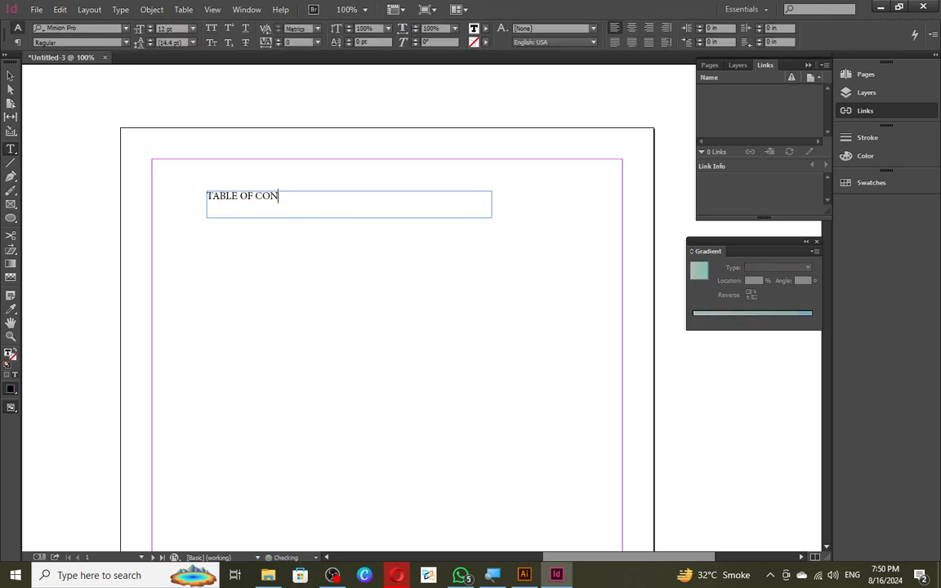
key("Escape")
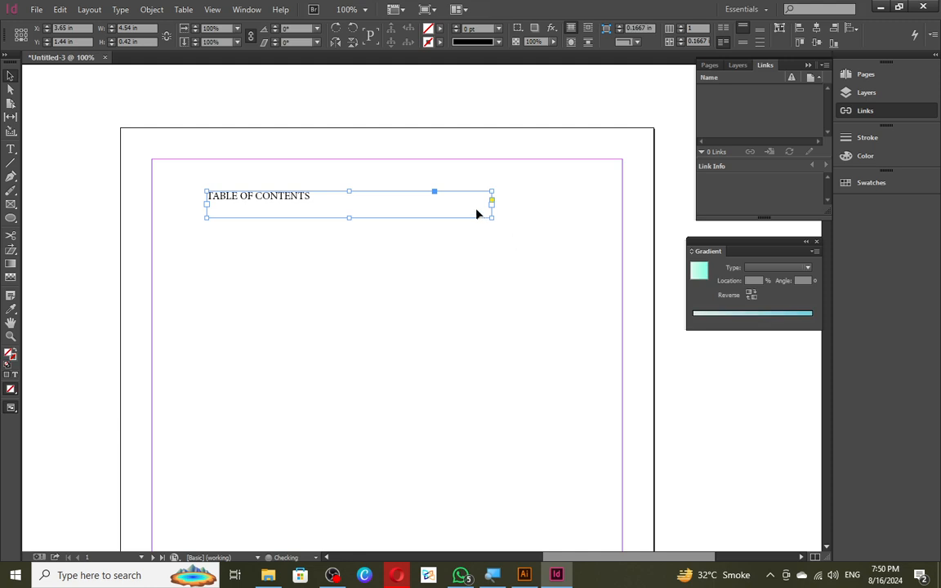
left_click_drag(491, 217, 190, 243)
- Turn a copy of the heading into the INTRODUCTION entry
double_click(195, 243)
key("ctrl+a")
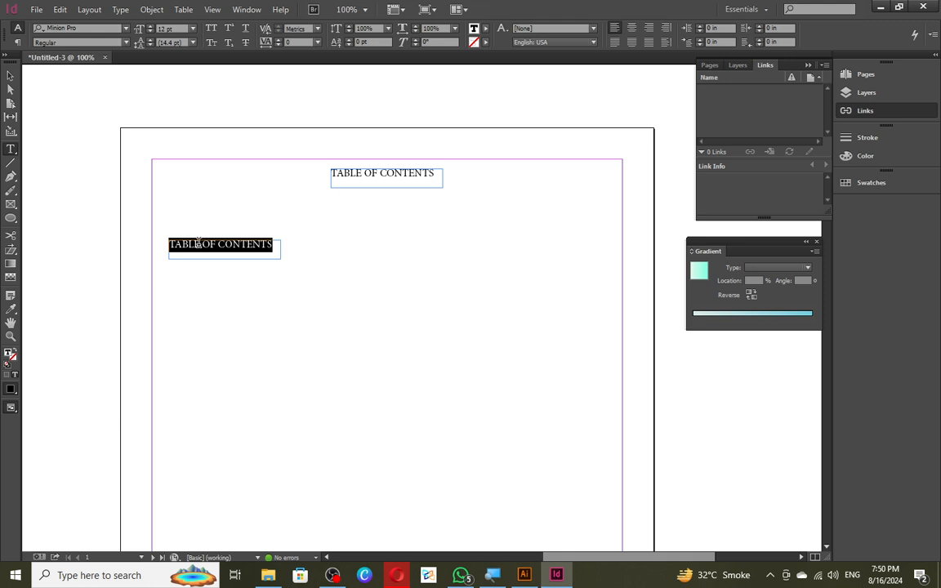
type("INTRODUCTION")
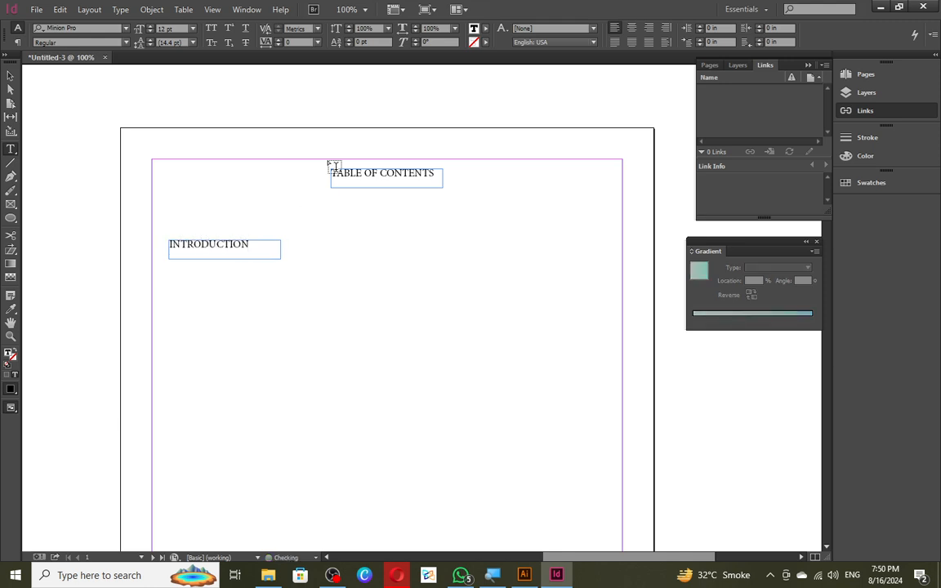
key("Escape")
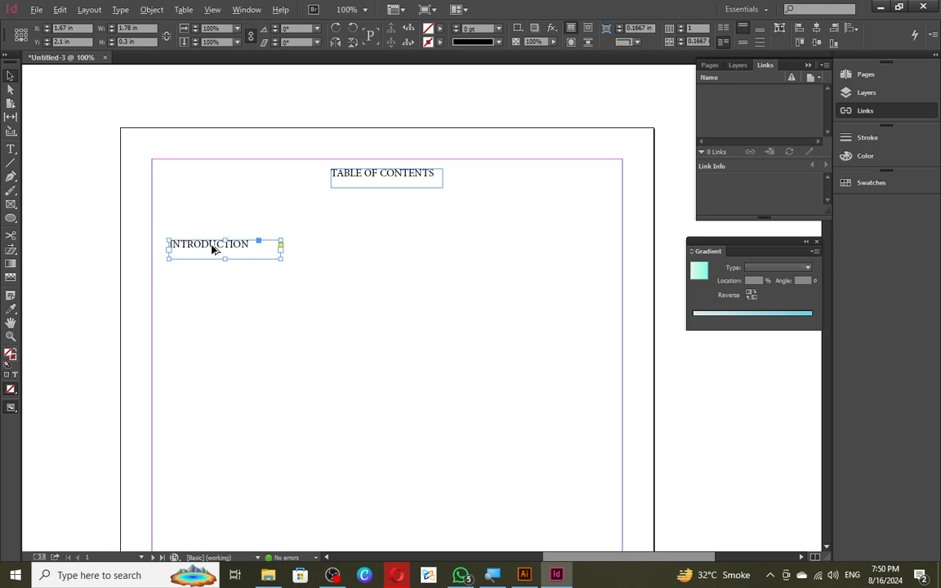
- Place a copy of INTRODUCTION on the right and change its text to the PAGE 2 label
left_click_drag(212, 246, 536, 248)
double_click(533, 246)
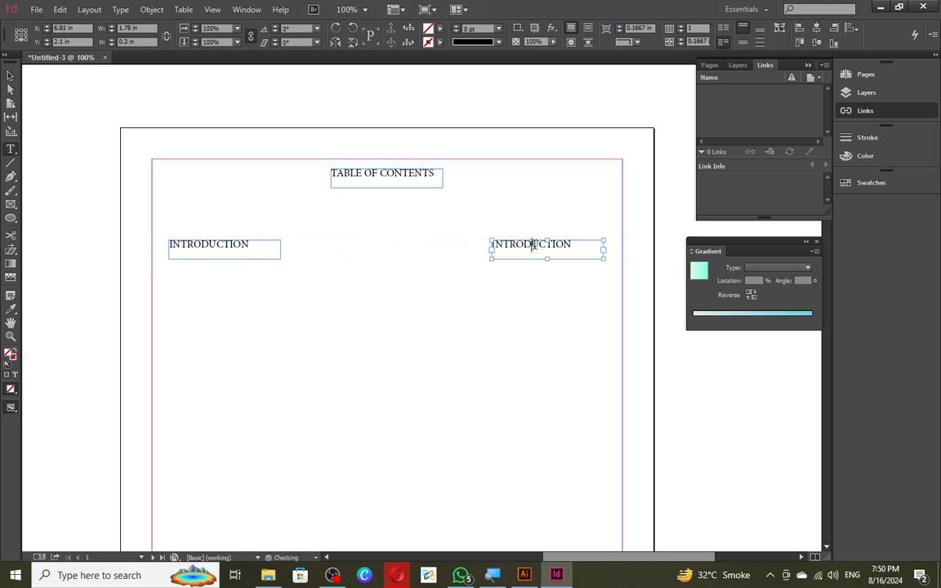
key("ctrl+a")
type("PAGE")
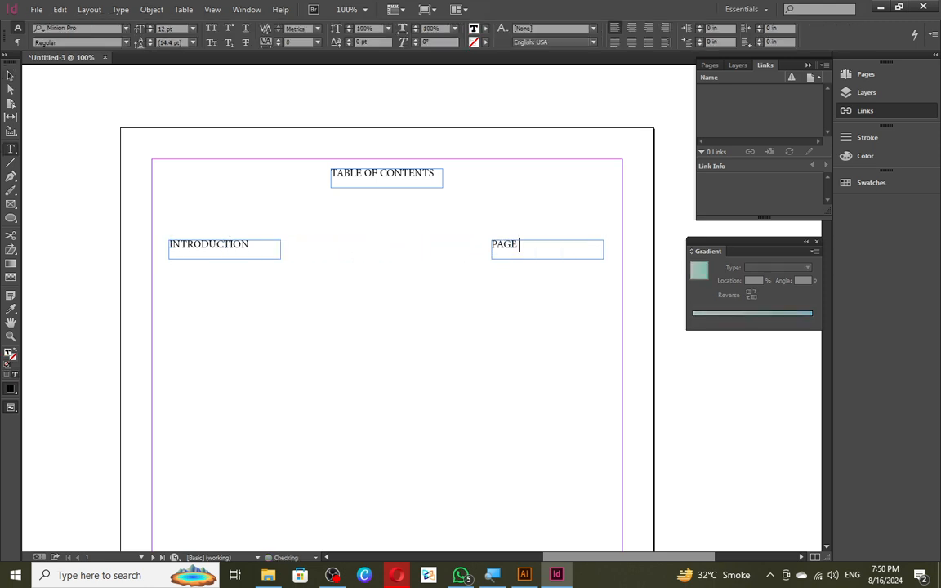
key("Escape")
left_click(354, 273)
scroll(317, 209, "down", 5)
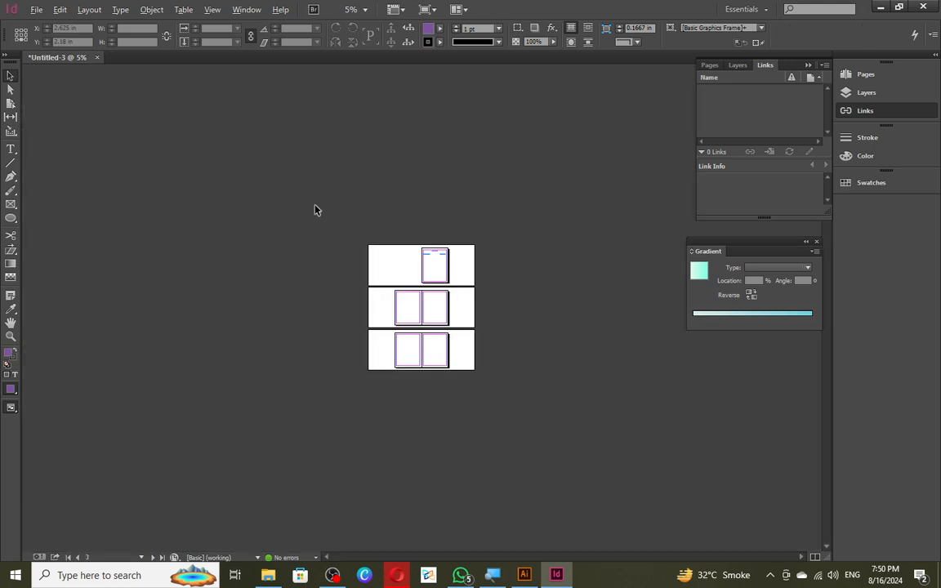
scroll(414, 305, "up", 3)
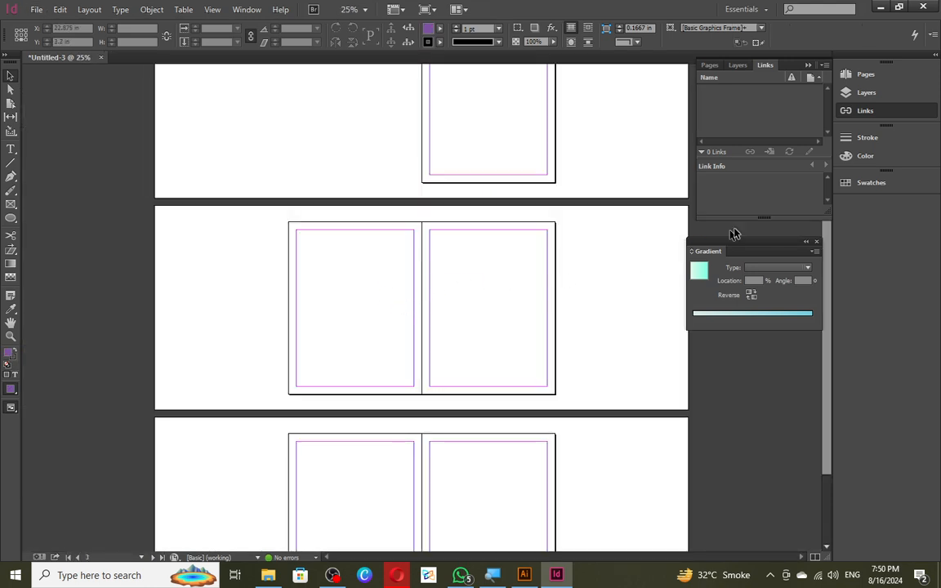
- On page 2 of spread 2-3, add an INTRODUCTION text frame set at 72 pt
left_click(713, 68)
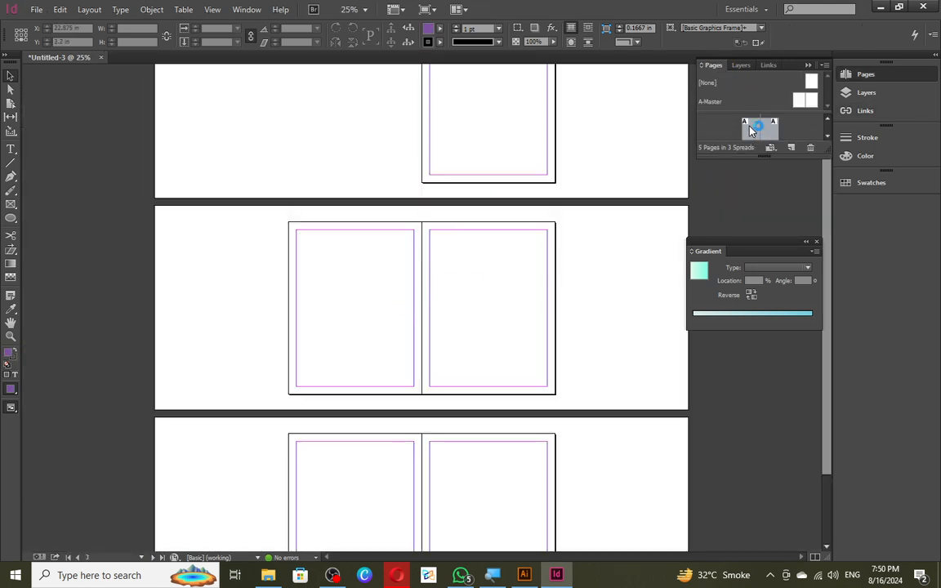
left_click_drag(760, 156, 757, 418)
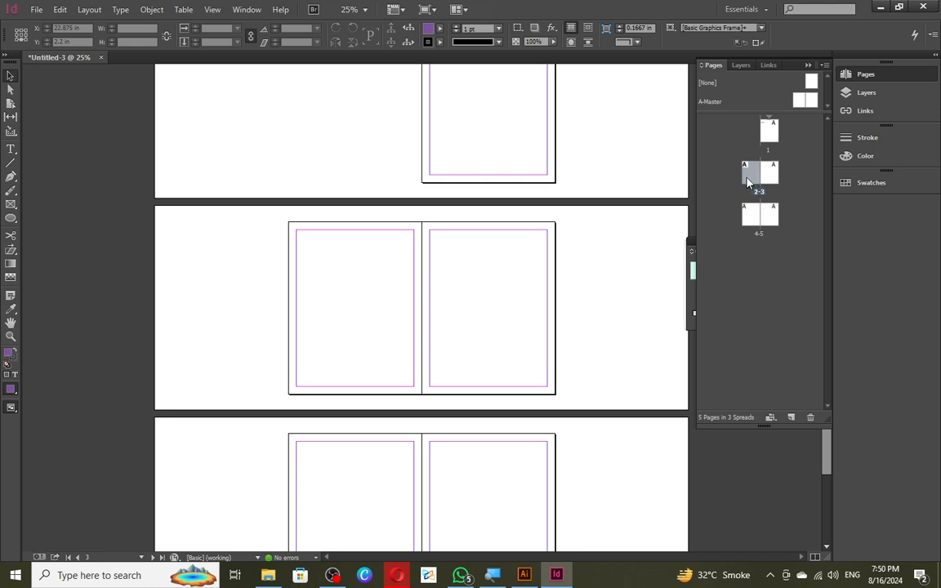
scroll(355, 288, "up", 1)
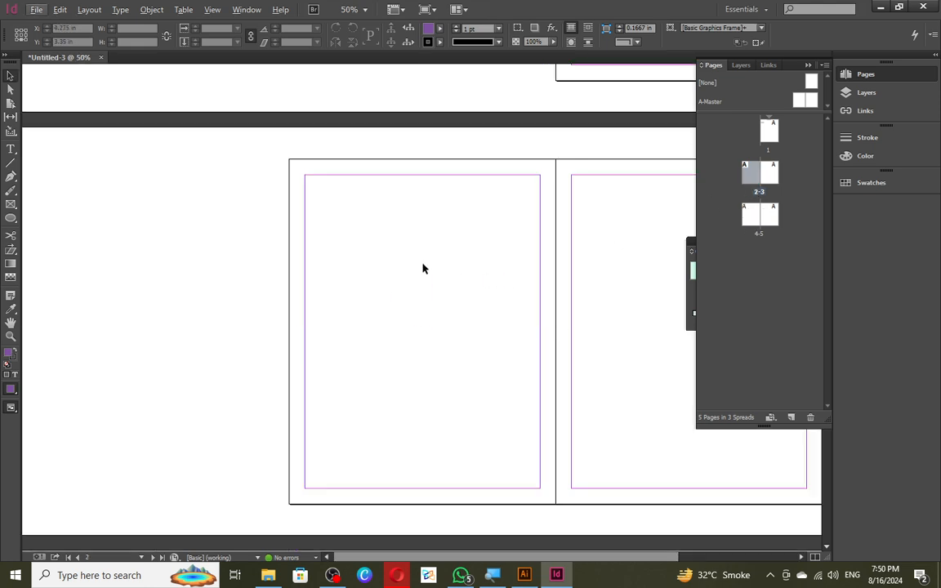
left_click_drag(391, 265, 334, 279)
key("t")
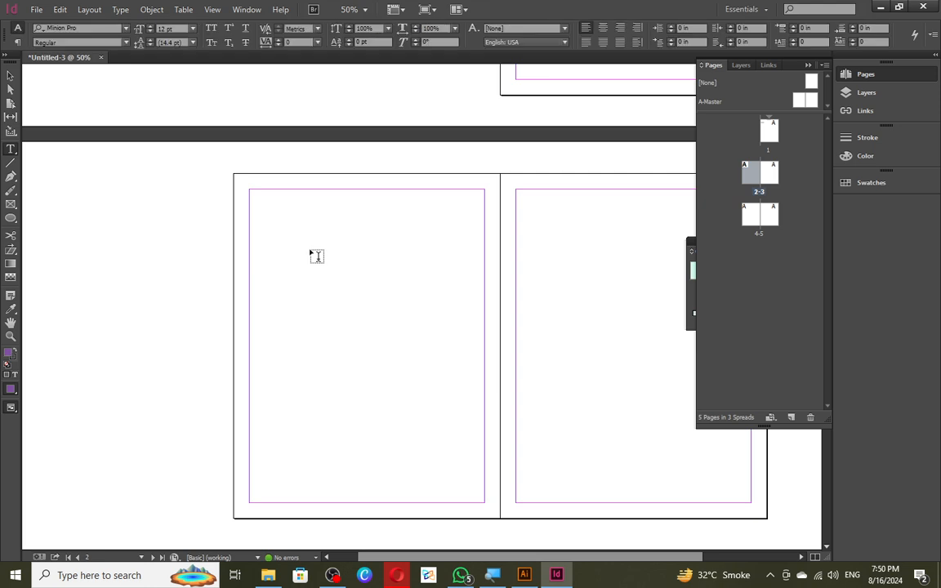
left_click_drag(287, 245, 436, 418)
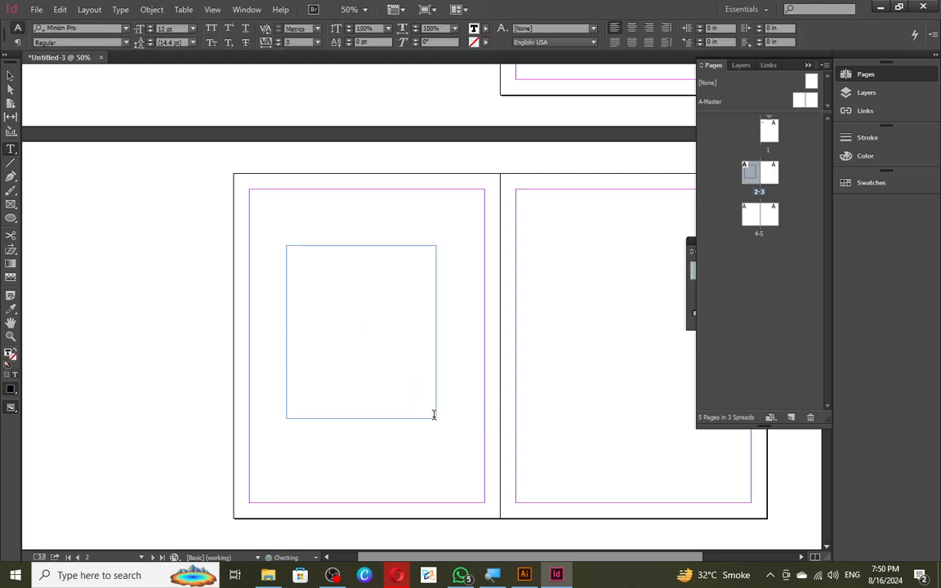
type("INTRODUCTION")
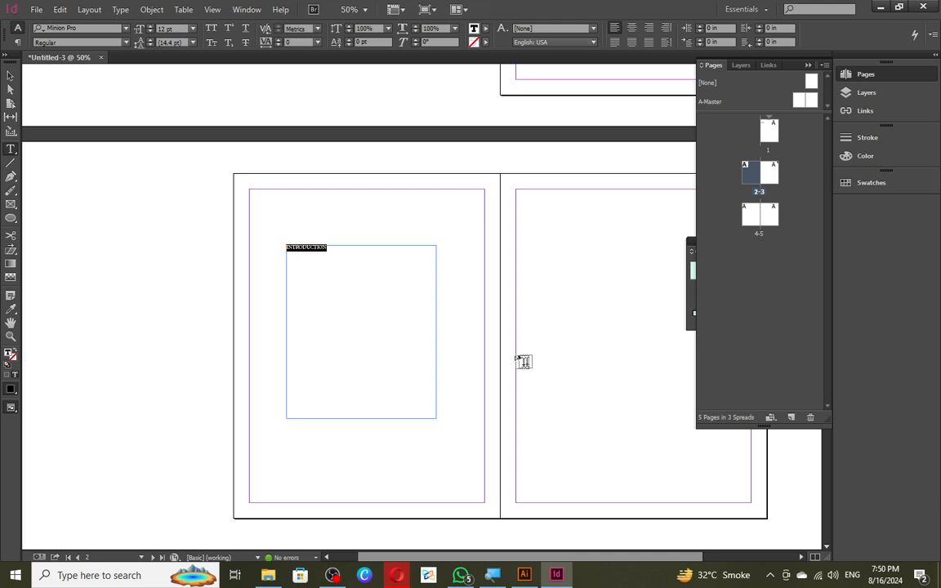
left_click(193, 29)
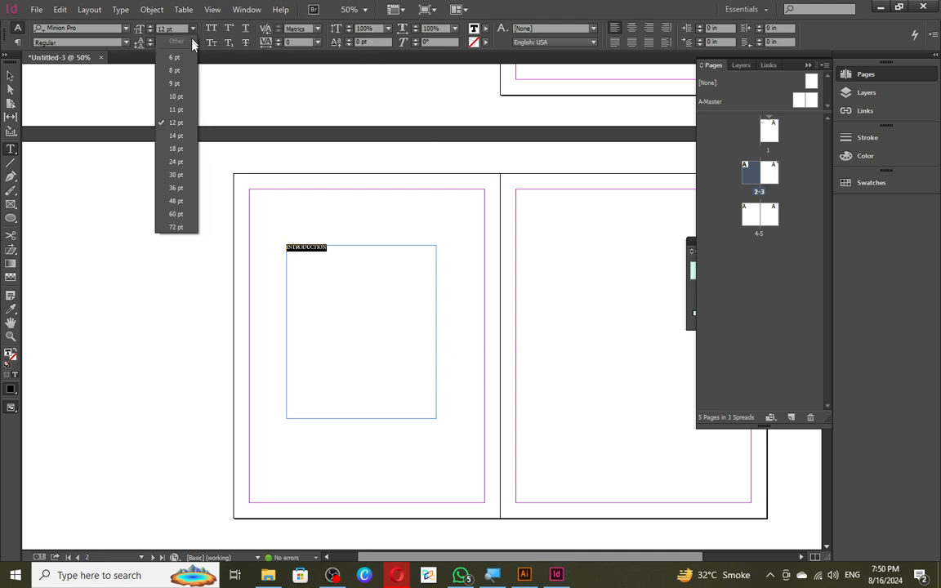
left_click(167, 207)
key("Escape")
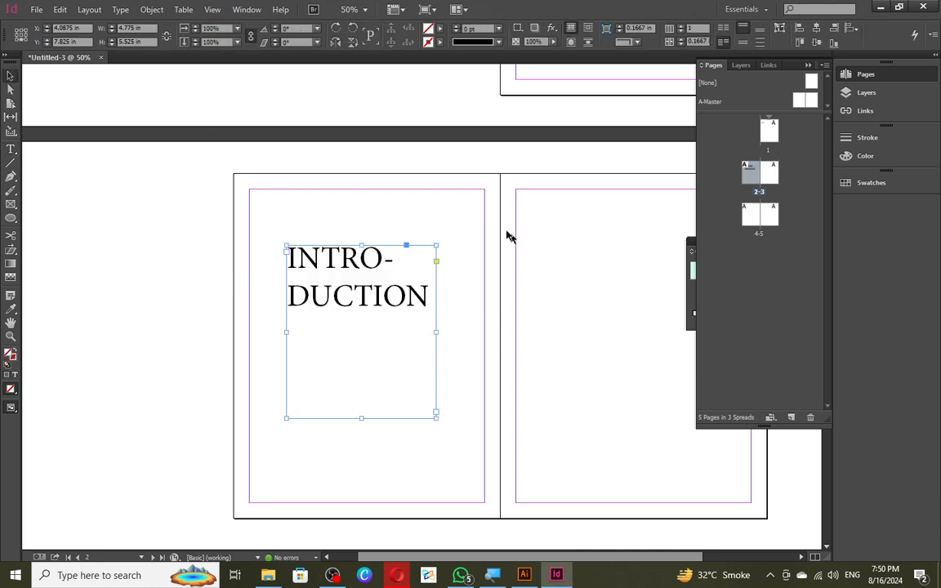
- Pan back to the table of contents on page 1
scroll(474, 224, "up", 3)
left_click_drag(290, 174, 487, 260)
left_click_drag(464, 167, 255, 428)
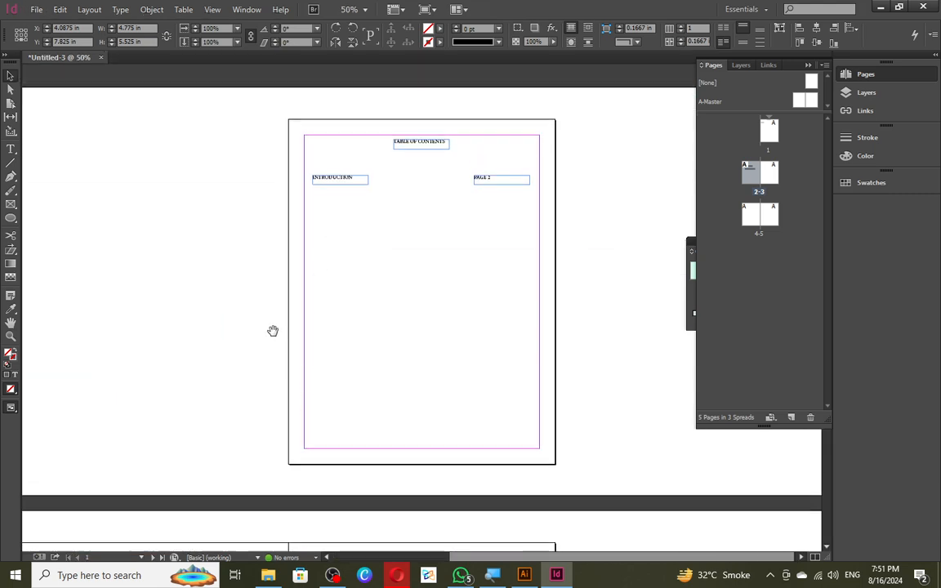
- Add a new hyperlink from the INTRODUCTION entry to document Untitled-3, page 2
scroll(531, 151, "up", 1)
right_click(262, 202)
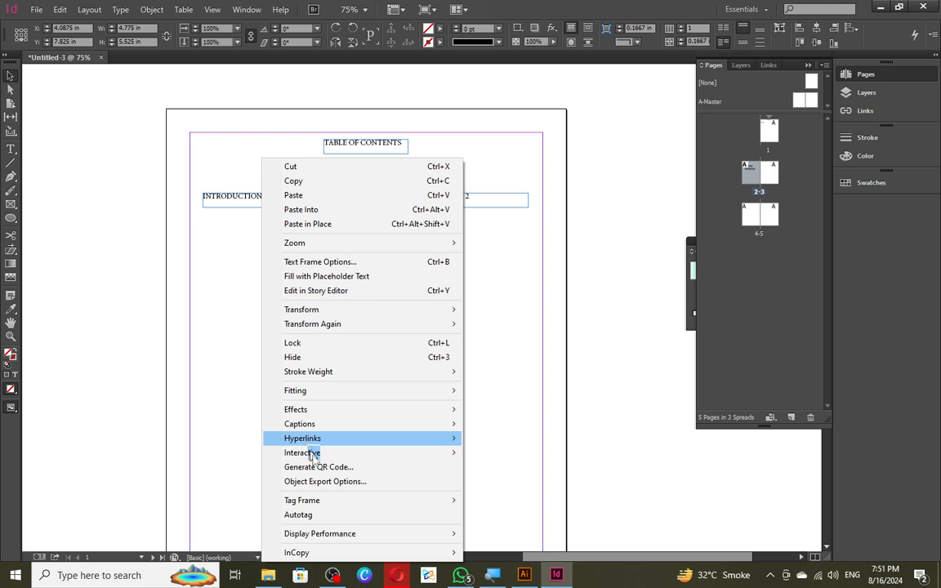
mouse_move(313, 442)
left_click(566, 437)
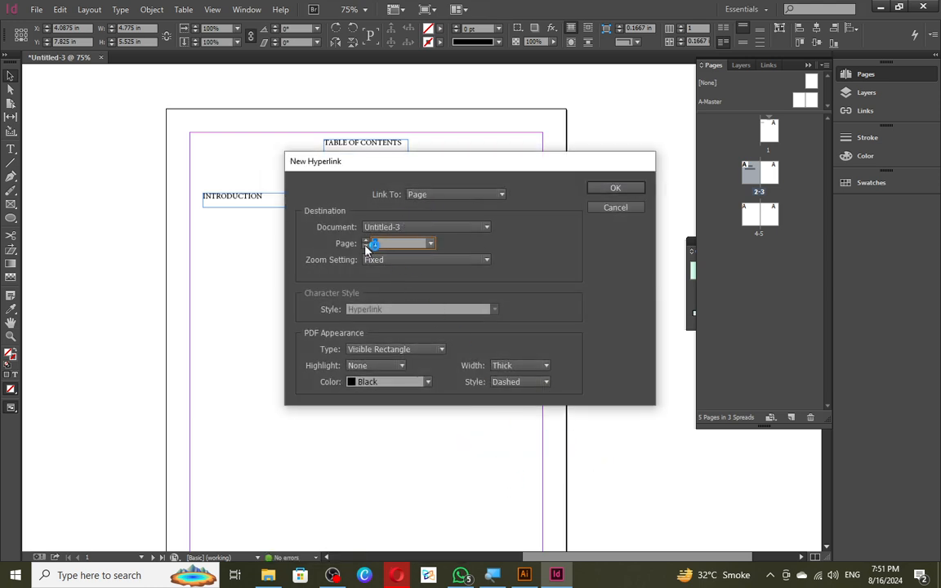
left_click(385, 227)
left_click(388, 237)
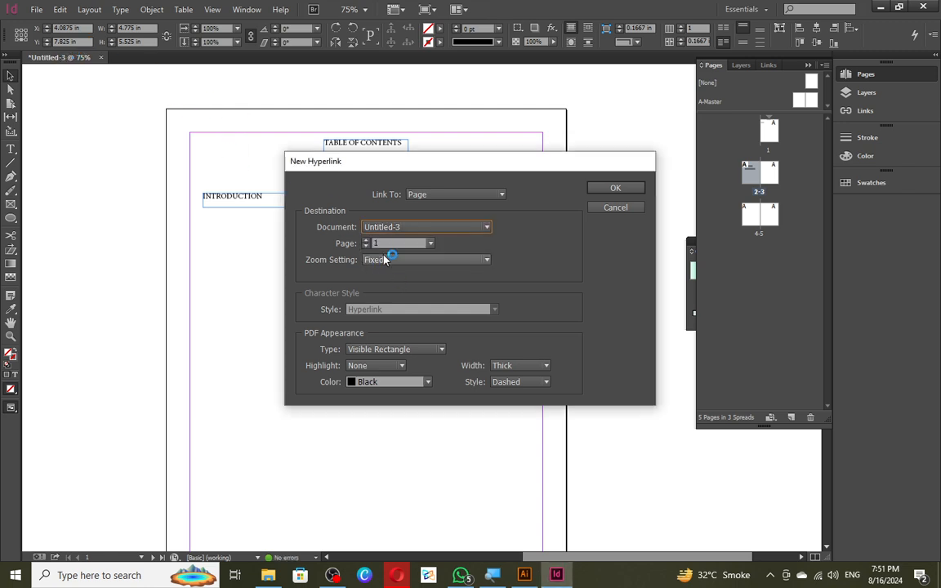
key("Tab")
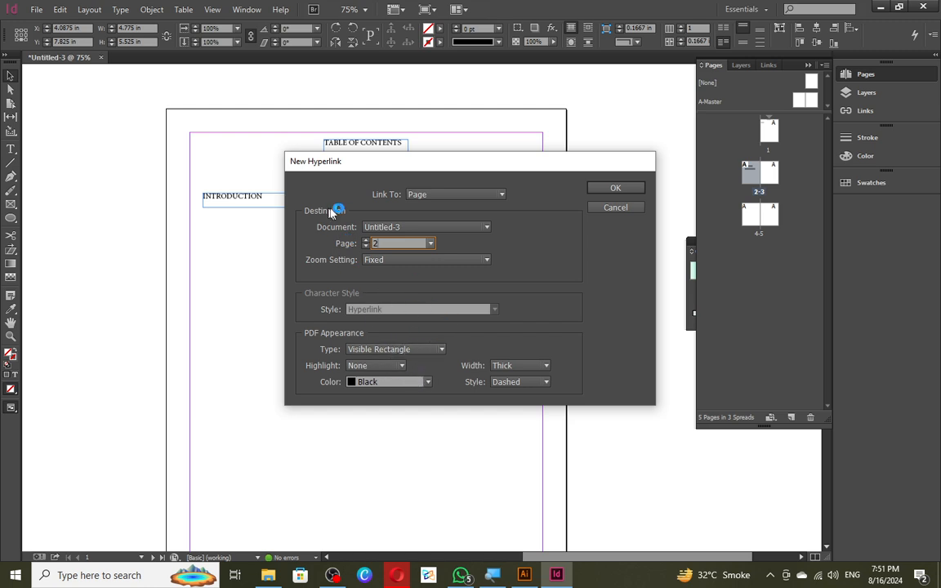
key("Return")
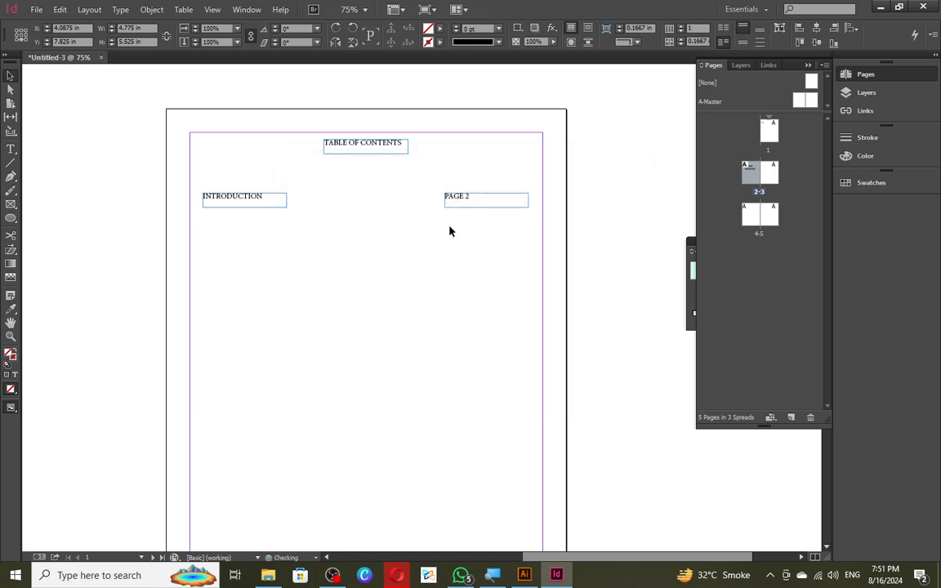
left_click(36, 9)
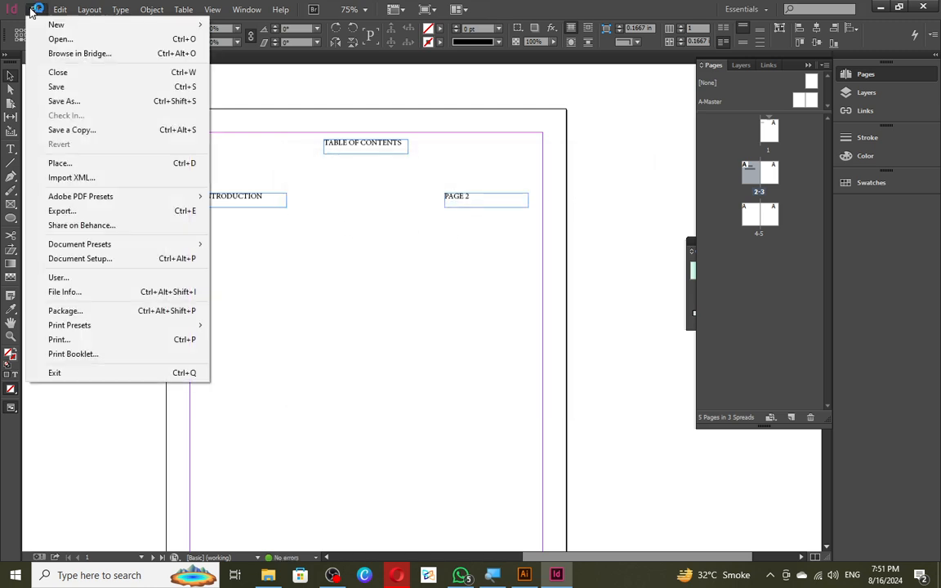
- Export the document as an Adobe PDF (Interactive) named TEST with default settings
left_click(61, 212)
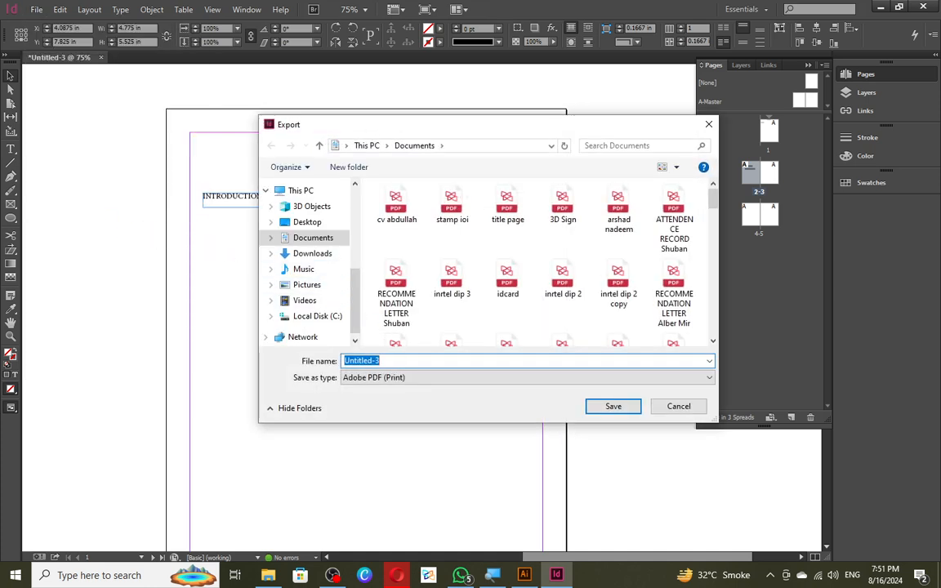
left_click(400, 378)
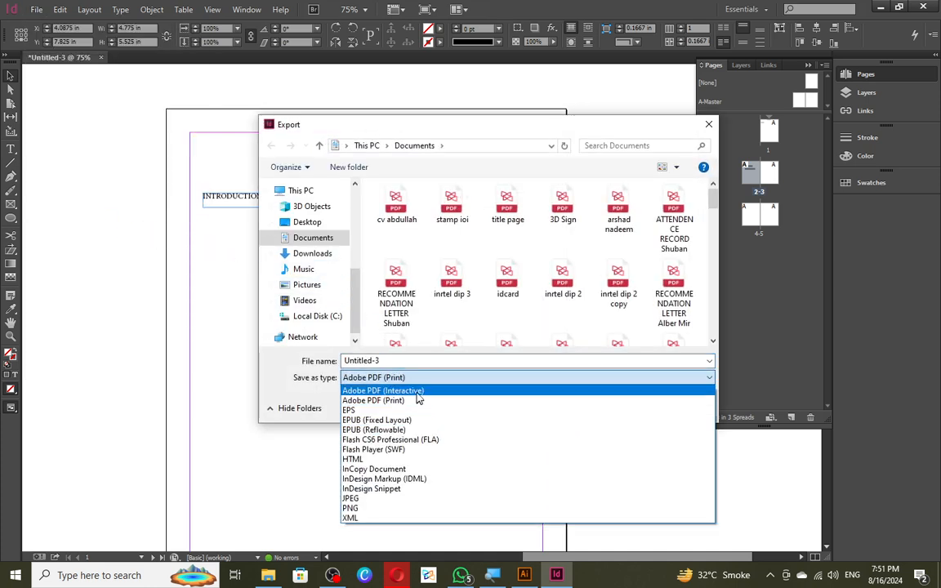
left_click(417, 392)
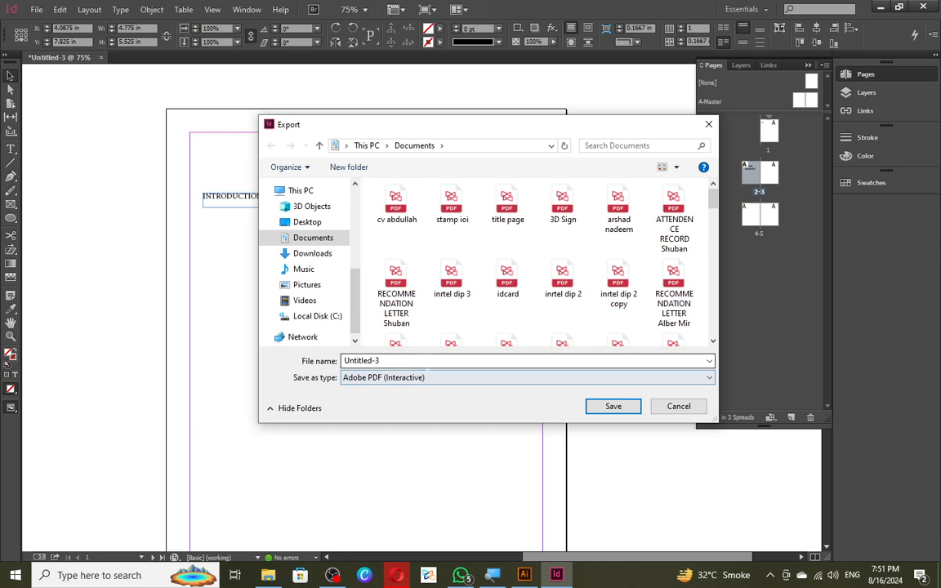
double_click(410, 360)
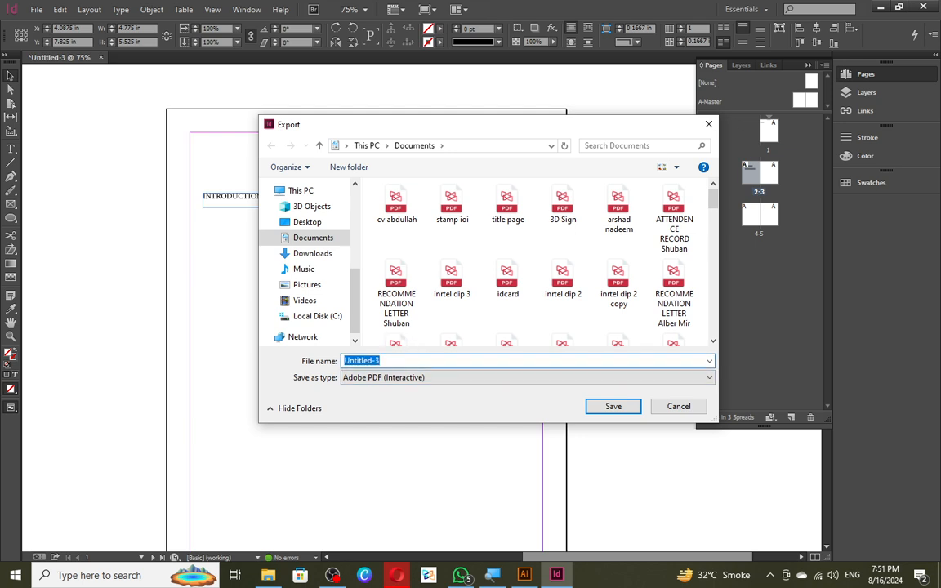
type("TEST")
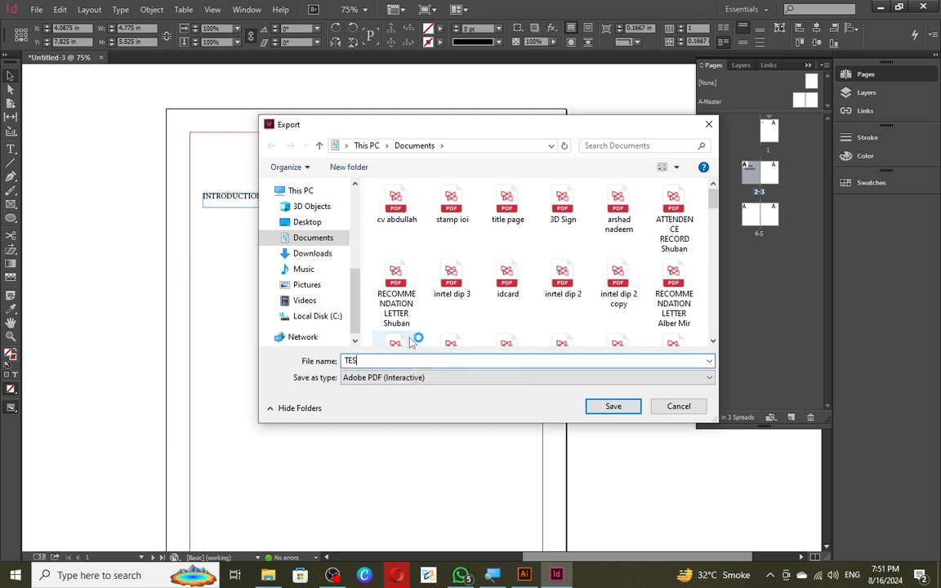
left_click(612, 407)
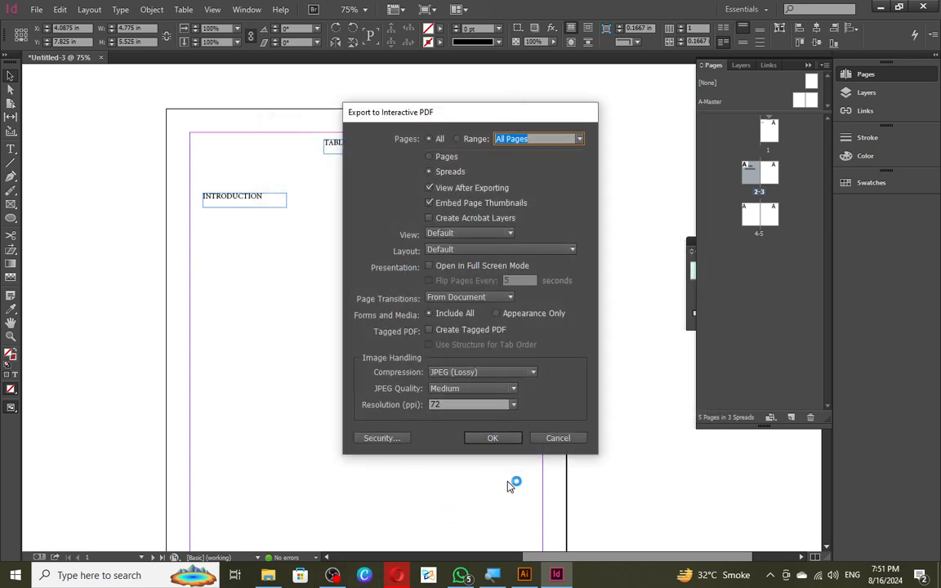
left_click(507, 439)
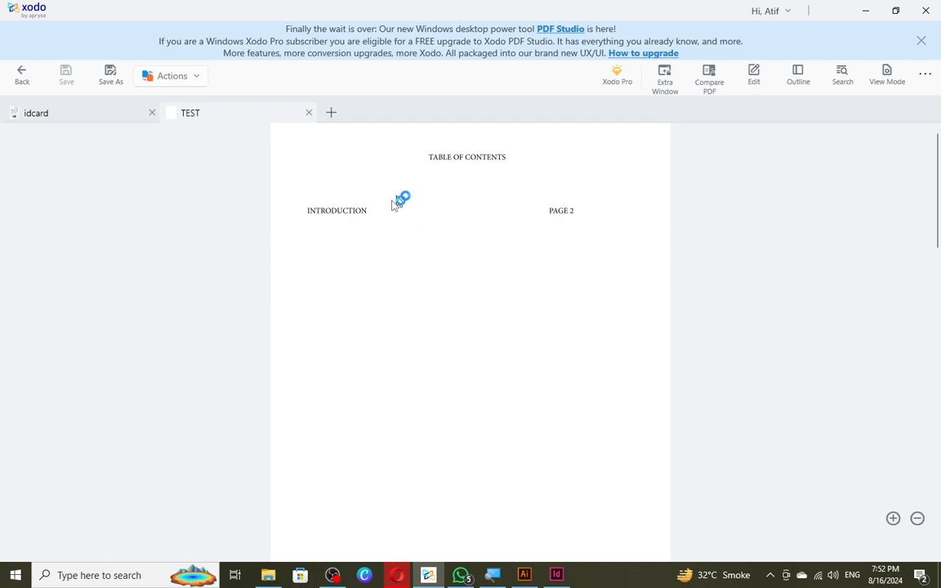
- Click the INTRODUCTION link in TEST and scroll through pages 2–3 to check it
double_click(336, 211)
left_click(329, 248)
scroll(552, 222, "down", 5)
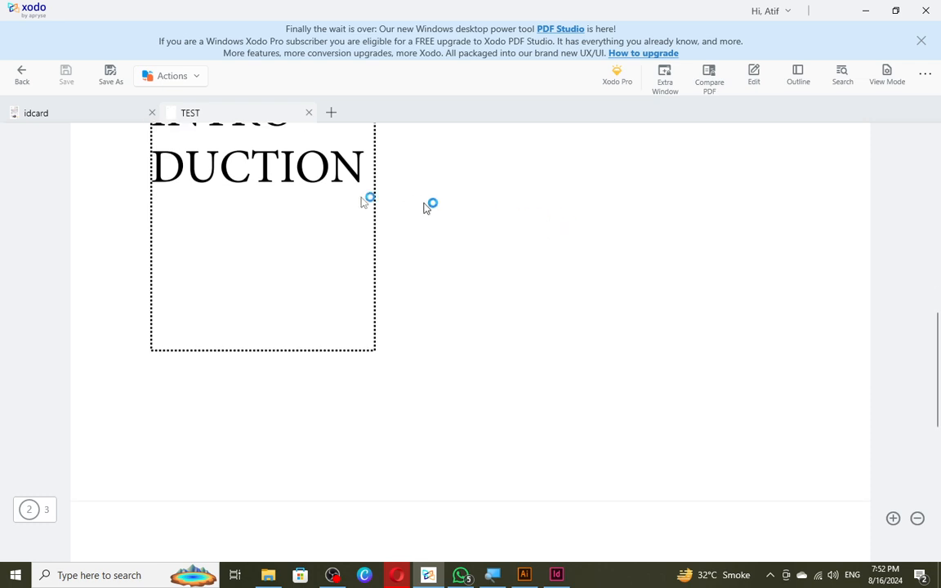
scroll(327, 211, "up", 1)
scroll(245, 245, "down", 5)
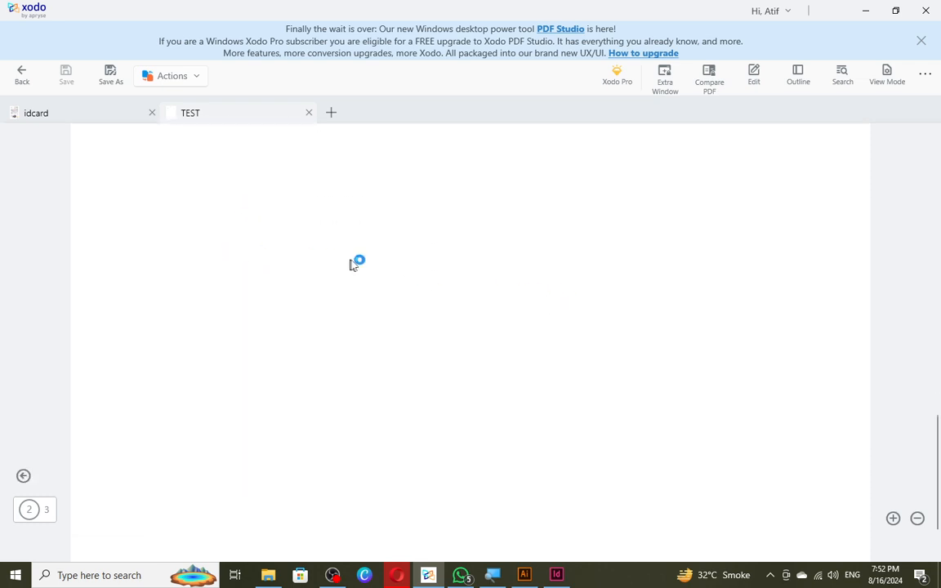
scroll(350, 225, "up", 5)
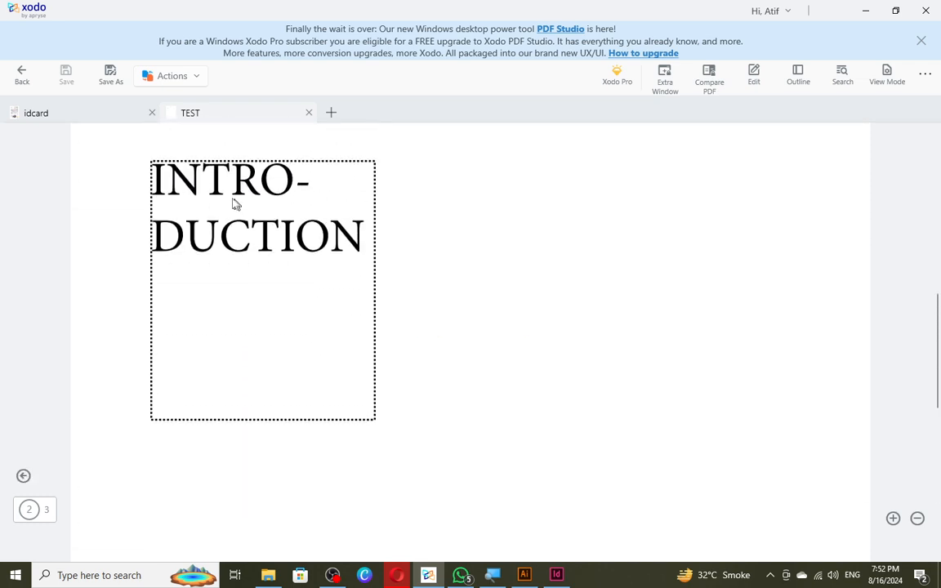
scroll(200, 188, "down", 5)
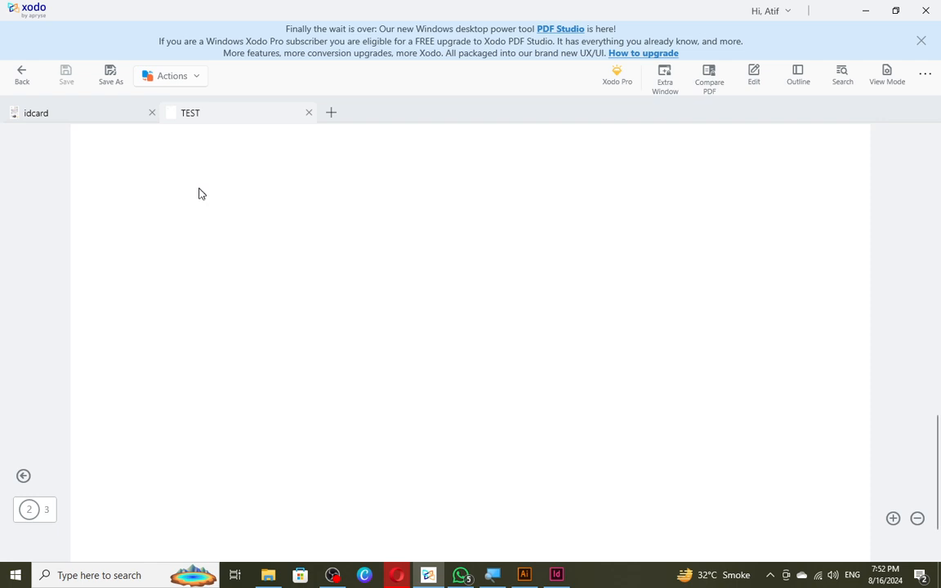
scroll(200, 198, "up", 2)
scroll(235, 197, "down", 2)
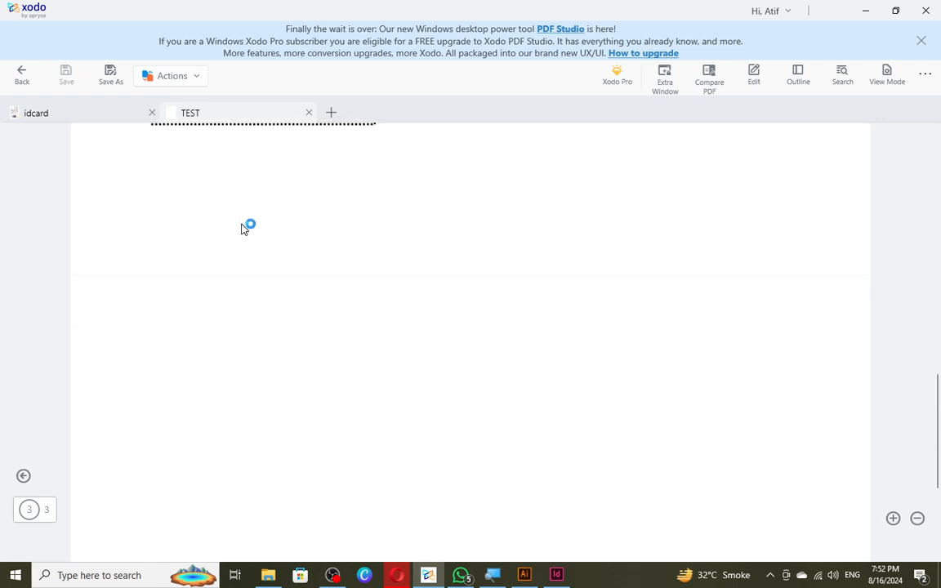
scroll(245, 224, "up", 2)
scroll(252, 224, "down", 3)
scroll(409, 220, "up", 3)
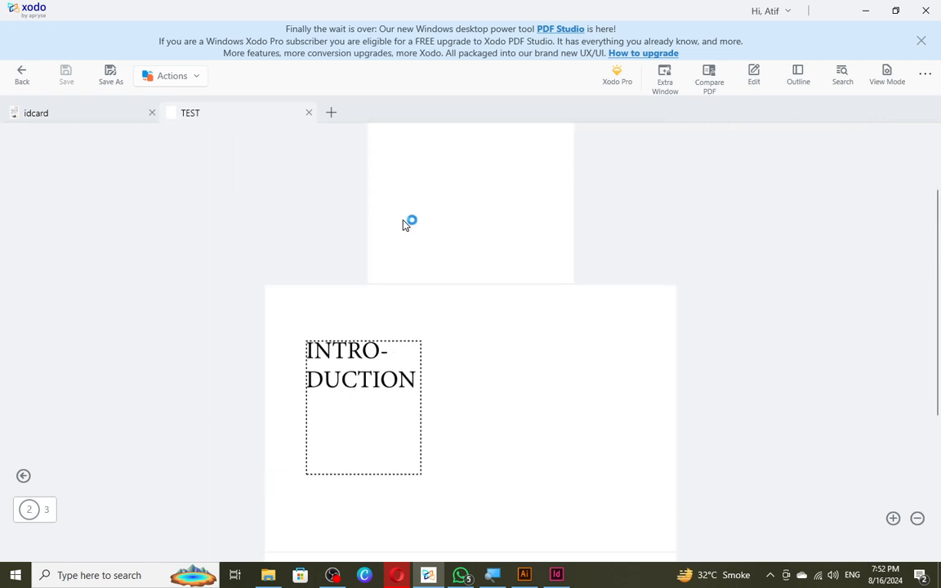
scroll(384, 245, "down", 3)
scroll(363, 272, "down", 3)
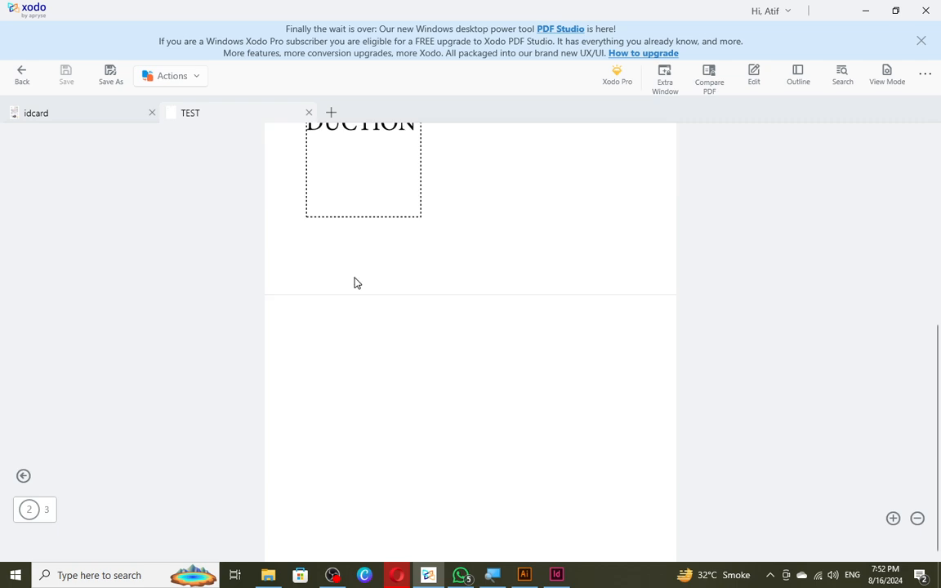
scroll(330, 282, "up", 5)
key("alt+Tab")
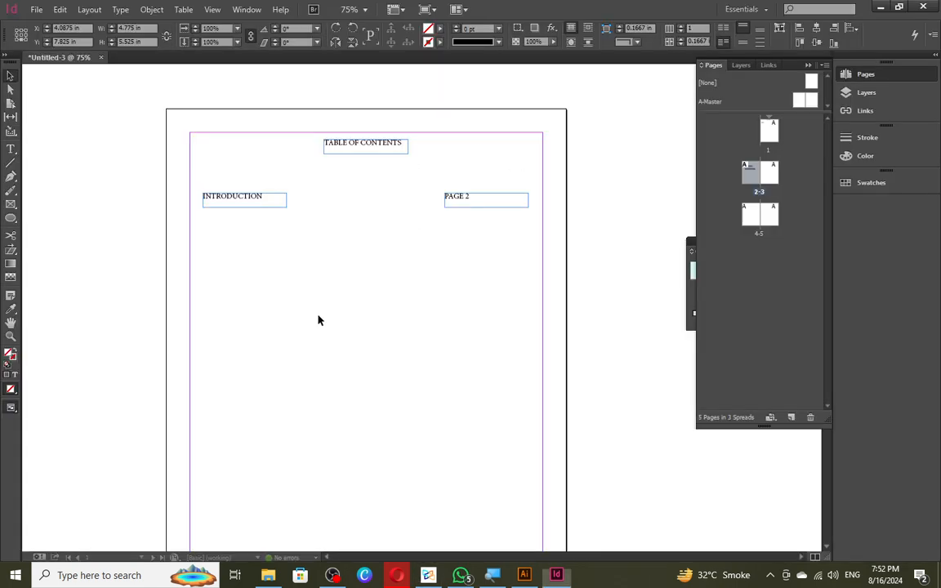
scroll(269, 227, "down", 6)
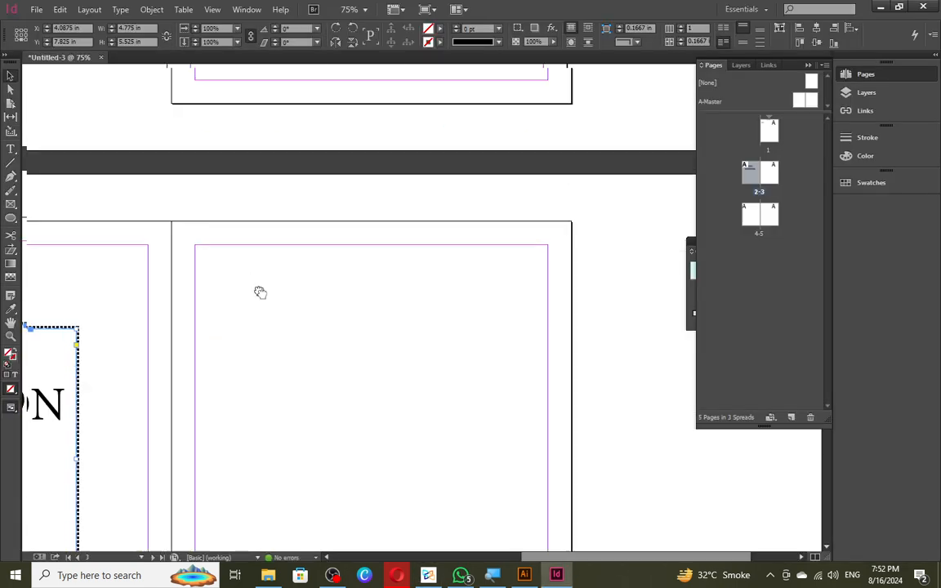
left_click_drag(258, 292, 607, 274)
right_click(369, 331)
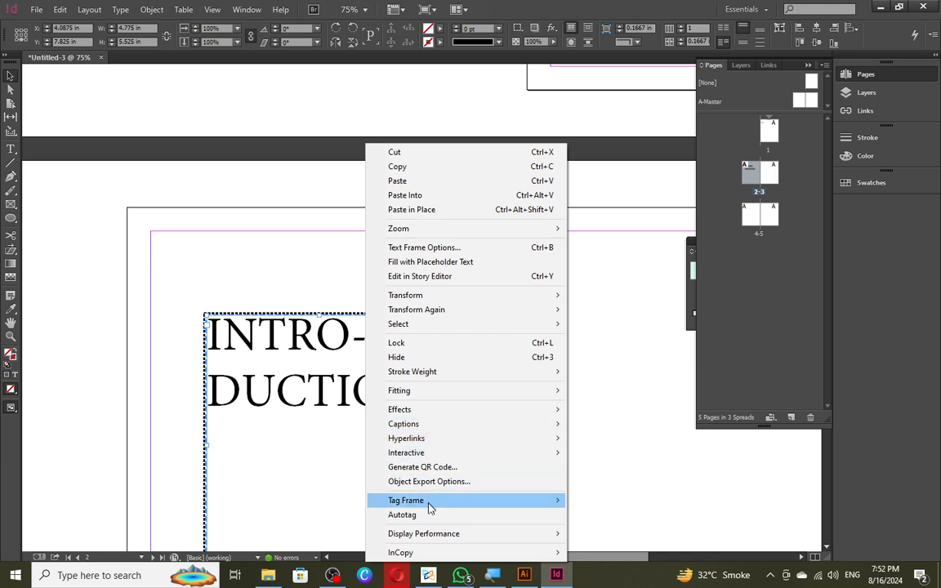
mouse_move(558, 442)
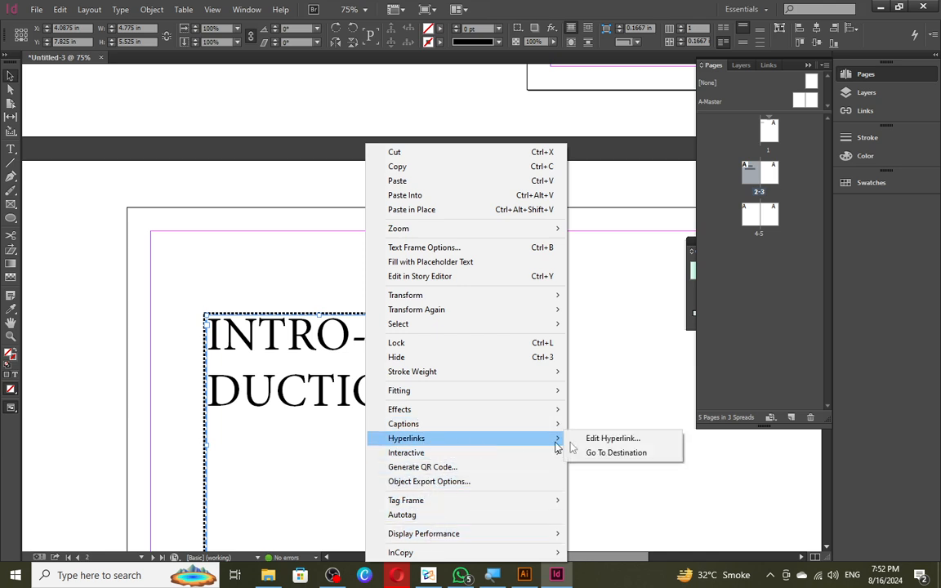
left_click(616, 453)
left_click(613, 438)
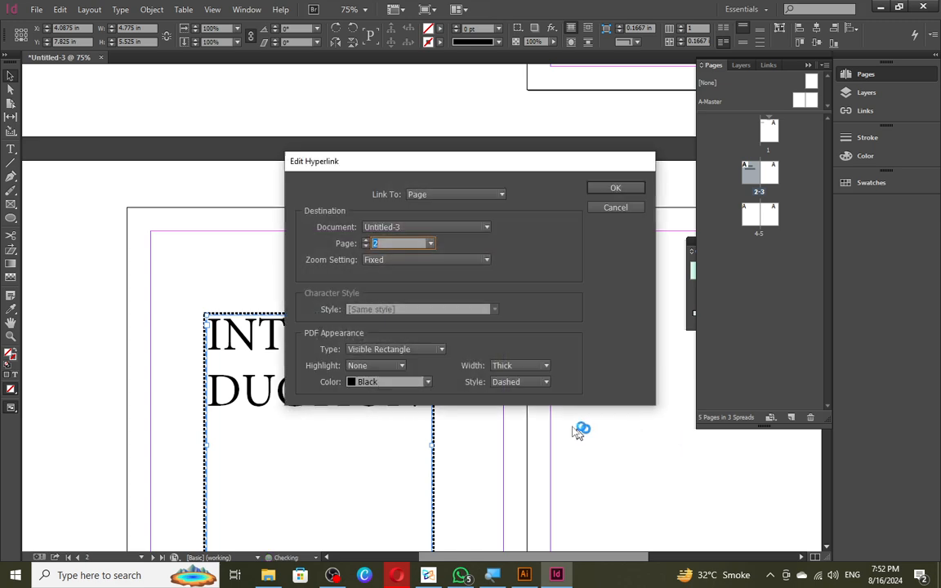
left_click(621, 206)
right_click(370, 364)
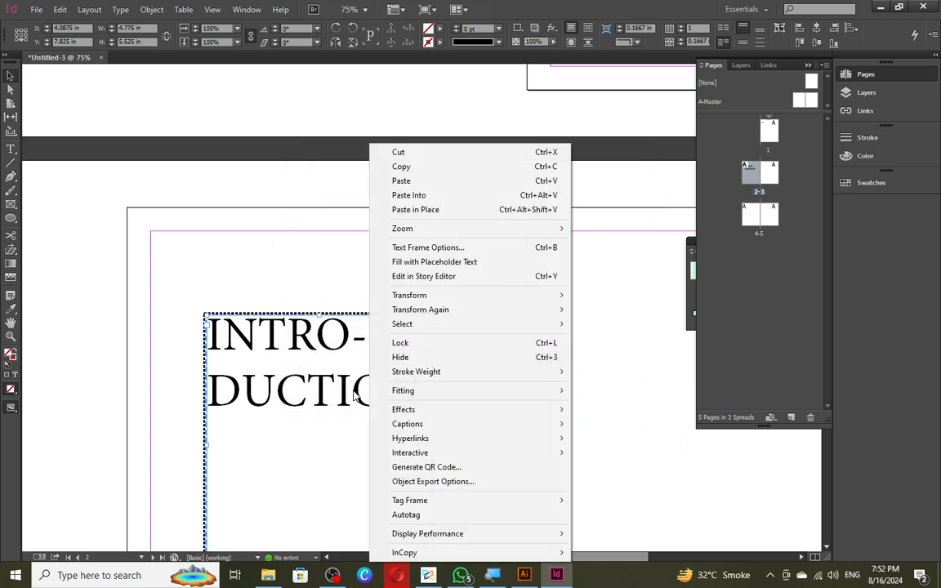
left_click(322, 356)
right_click(353, 393)
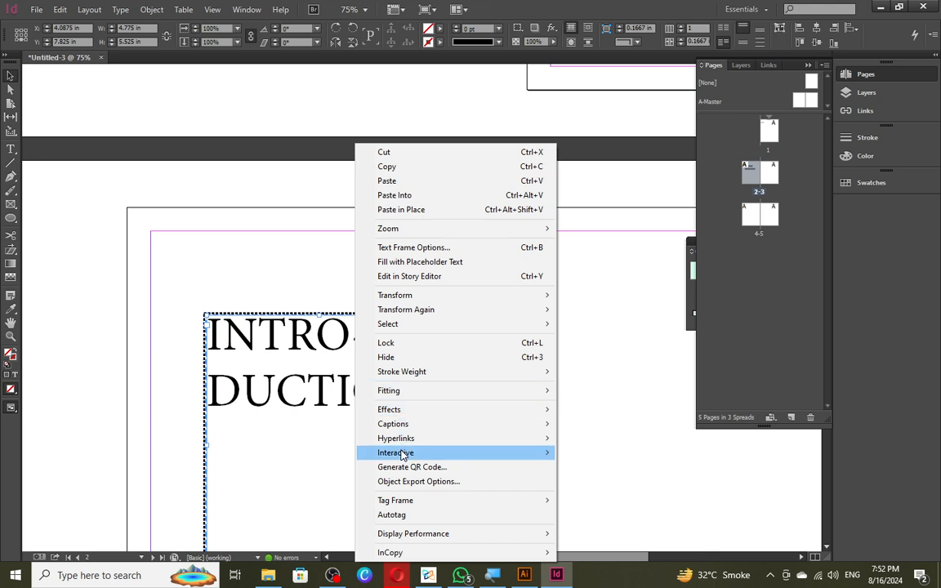
mouse_move(405, 442)
left_click(589, 454)
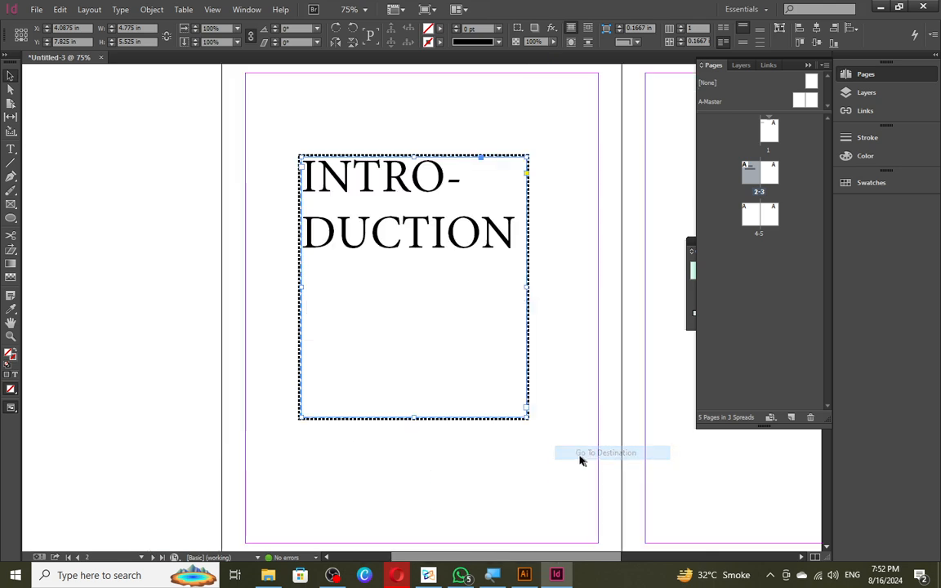
right_click(395, 337)
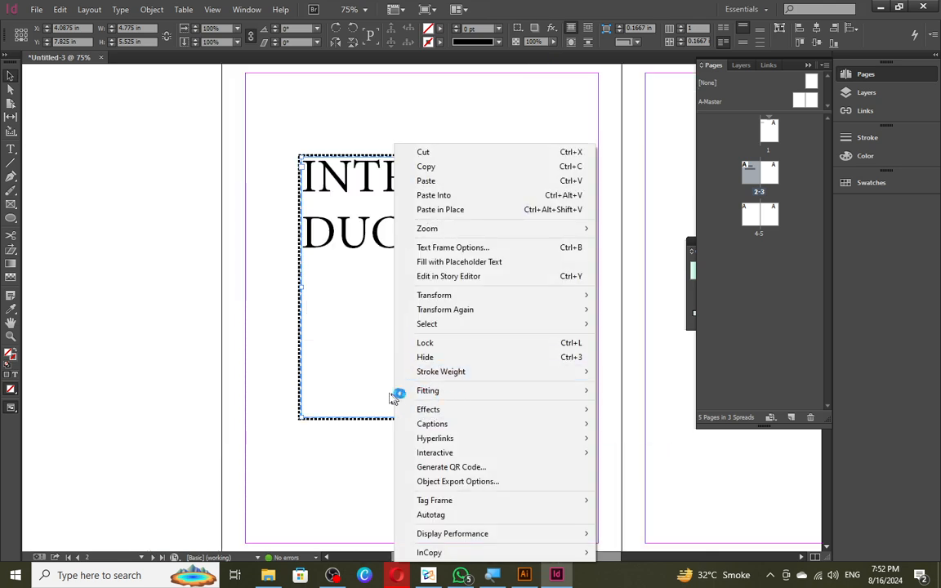
left_click(311, 431)
left_click_drag(377, 245, 155, 585)
left_click_drag(369, 343, 315, 365)
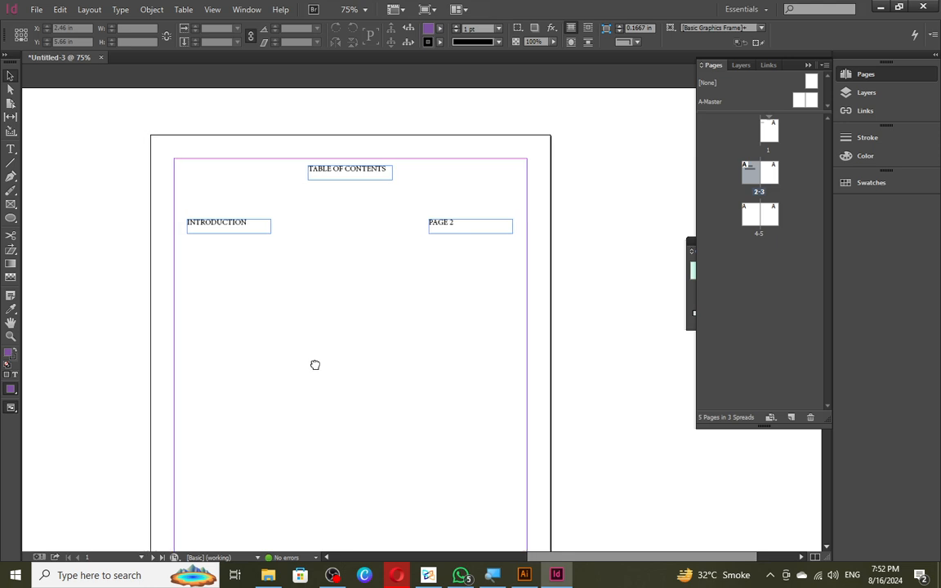
- Create a new Page hyperlink on the INTRODUCTION entry pointing to page 2
left_click(232, 228)
right_click(232, 228)
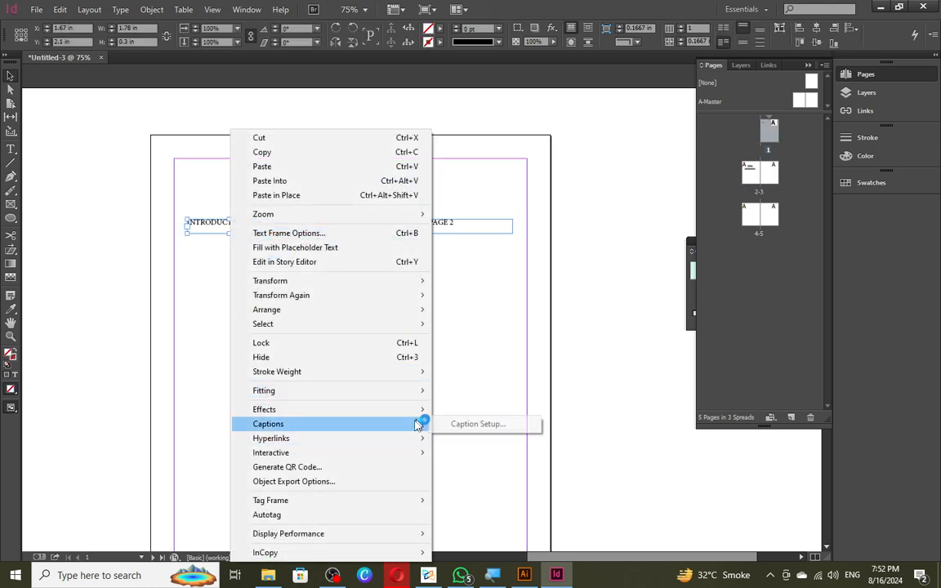
mouse_move(420, 442)
left_click(476, 440)
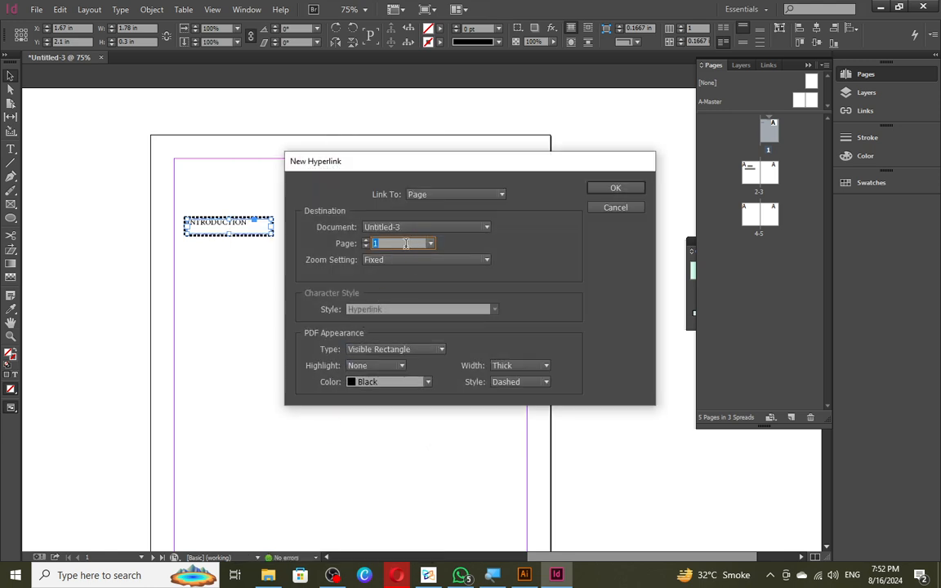
left_click(373, 263)
left_click(612, 189)
- Scroll to spread 2-3 and select the large INTRODUCTION text frame
left_click(325, 276)
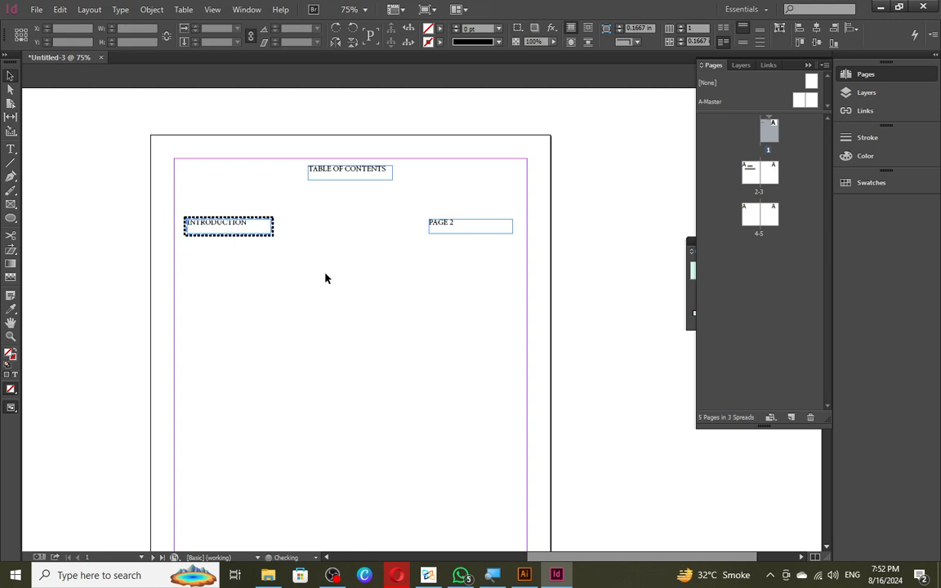
scroll(294, 262, "down", 16)
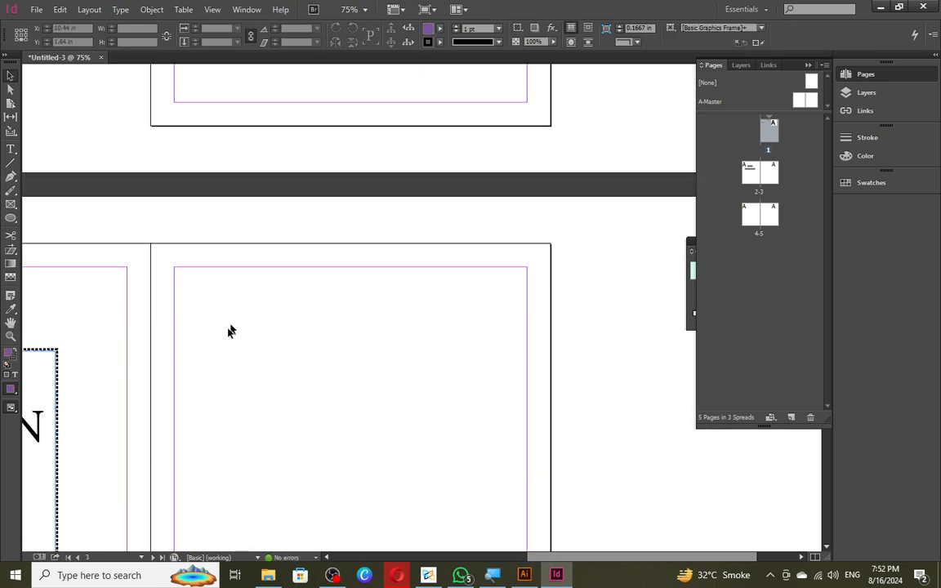
left_click(49, 322)
- Delete the INTRODUCTION frame and add a 60 pt SDDSSD text frame on page 2
key("Delete")
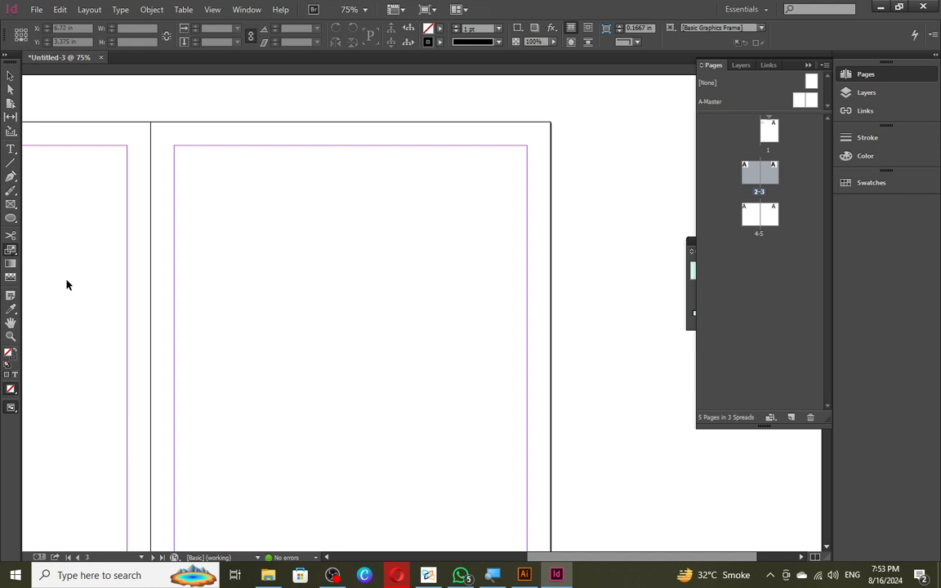
left_click_drag(111, 298, 534, 351)
key("t")
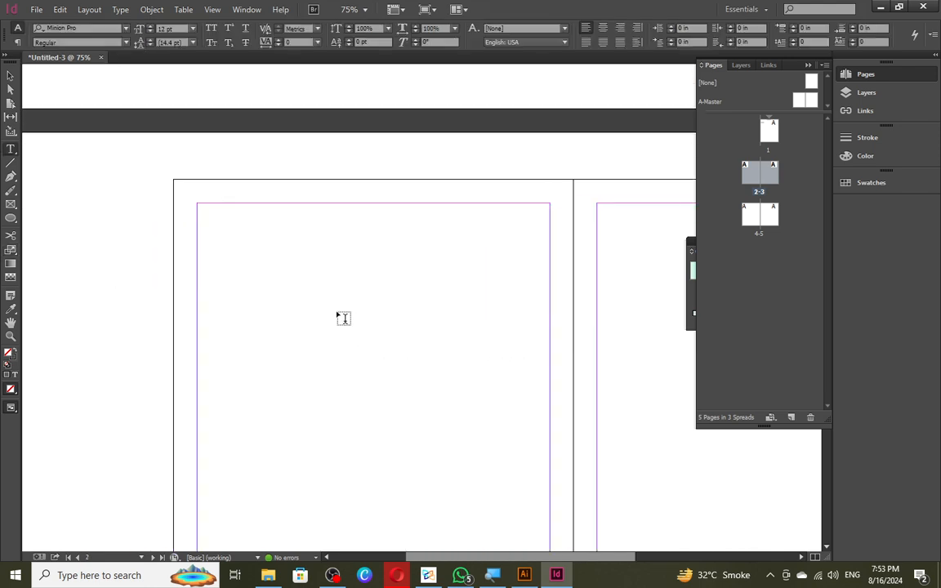
left_click_drag(336, 311, 492, 447)
type("SDDSSD")
key("ctrl+a")
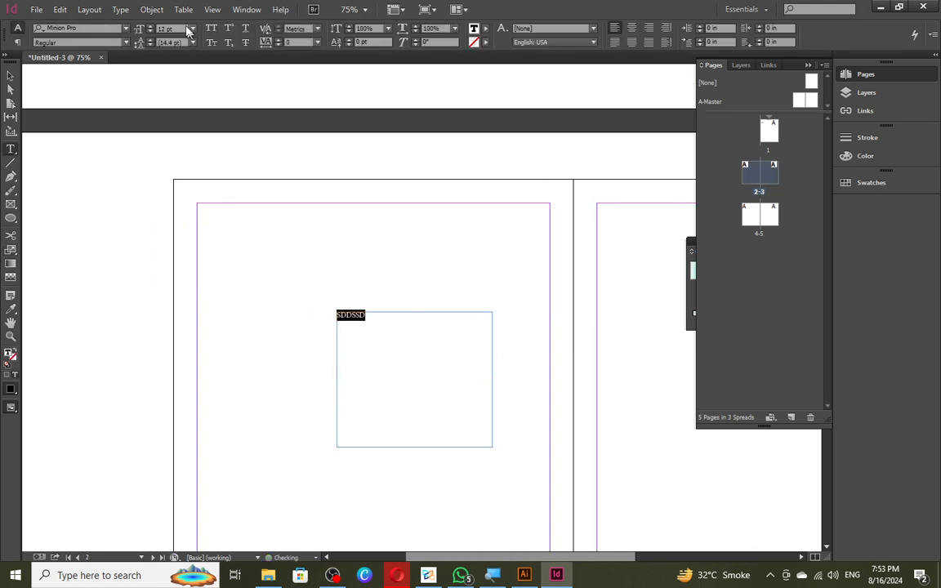
left_click(193, 29)
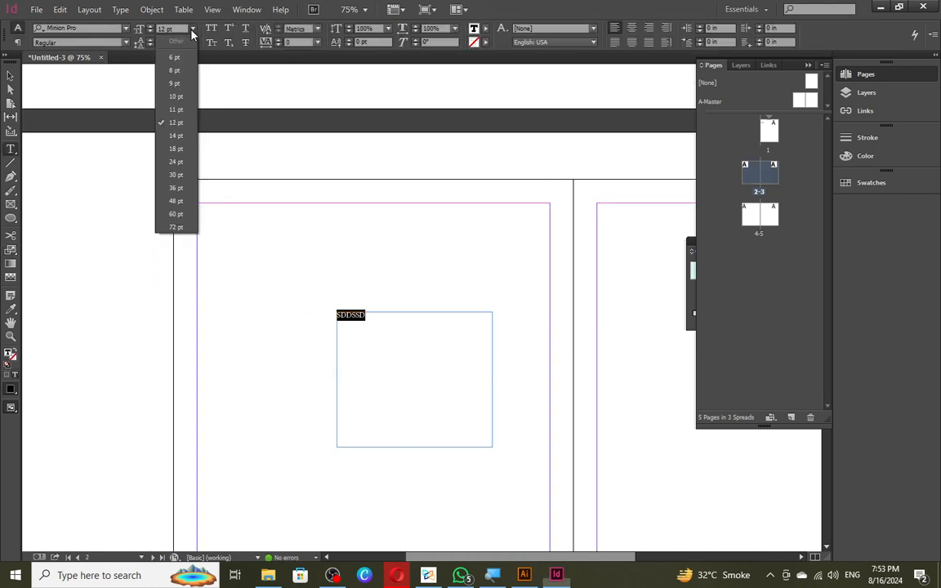
left_click(181, 200)
key("Escape")
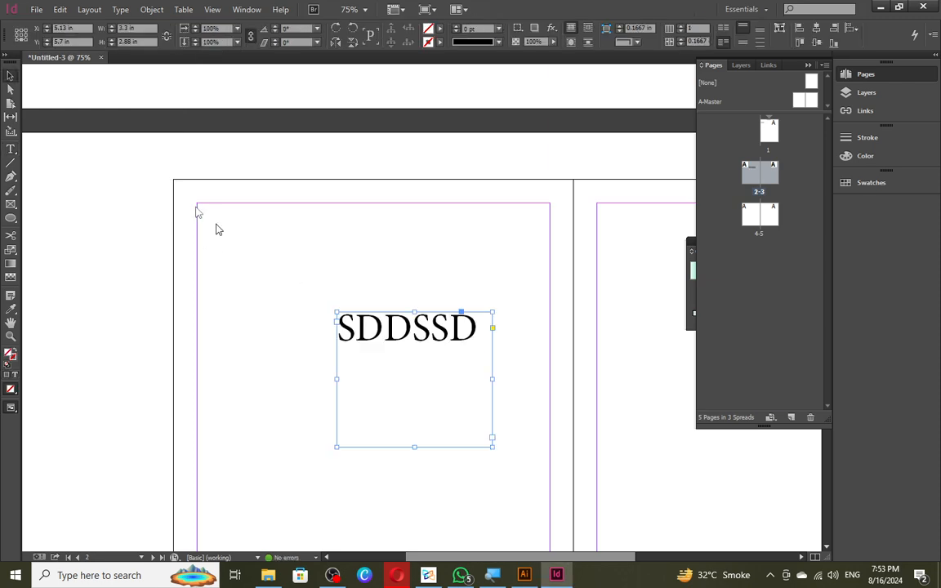
- Re-export the document as interactive PDF TEST, replacing the existing TEST.pdf
key("ctrl+s")
key("Escape")
key("ctrl+e")
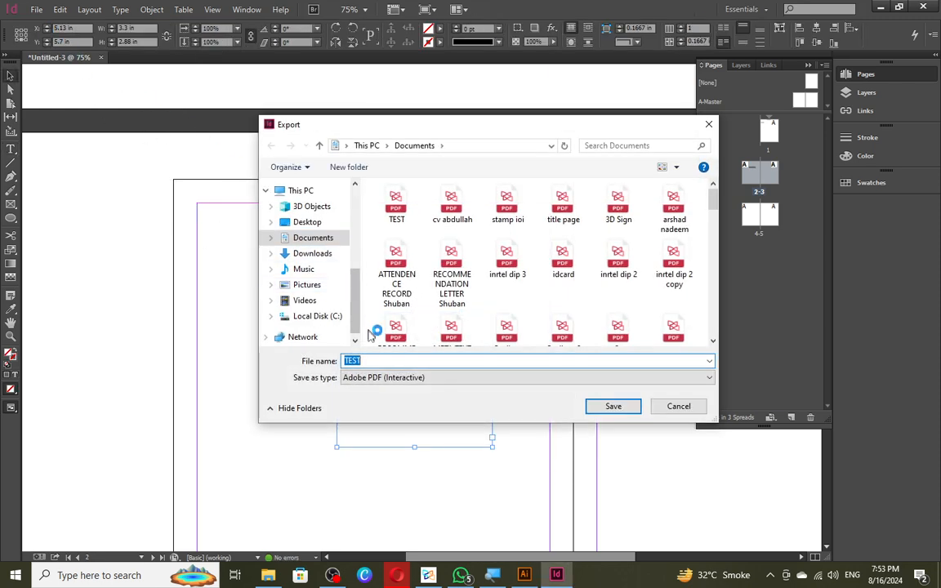
left_click(597, 407)
left_click(515, 287)
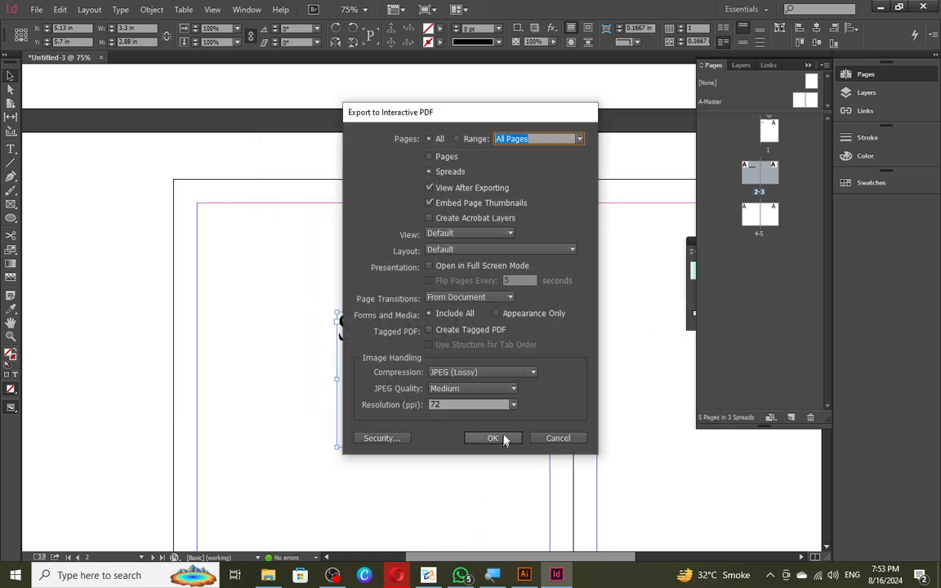
left_click(502, 438)
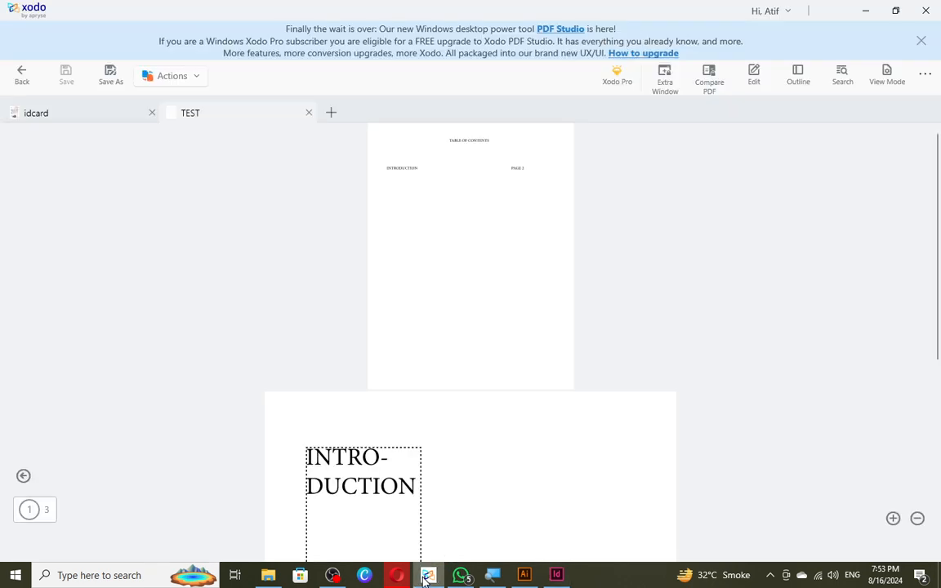
- In Xodo, close the idcard and TEST documents and reopen TEST.pdf from Recent Documents
left_click(426, 576)
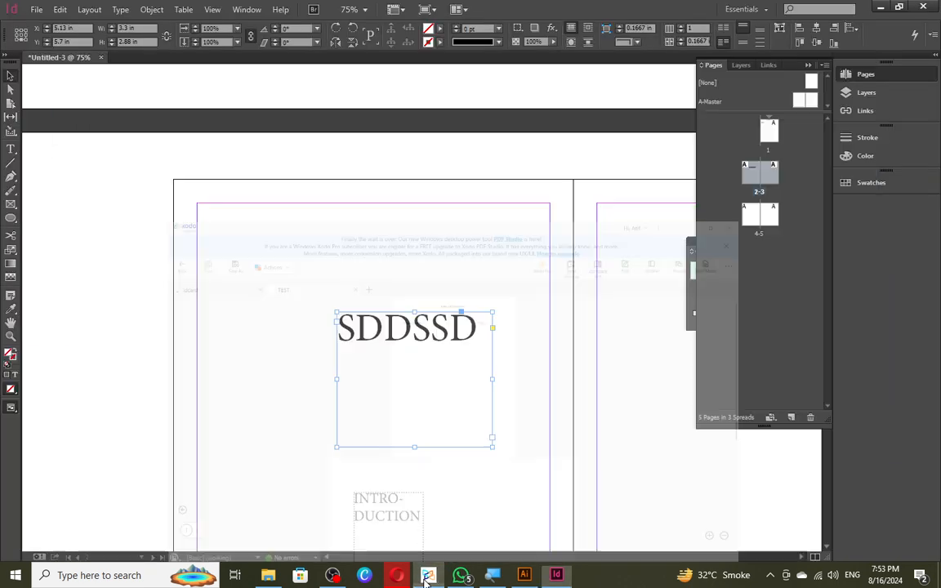
left_click(427, 576)
scroll(399, 306, "down", 5)
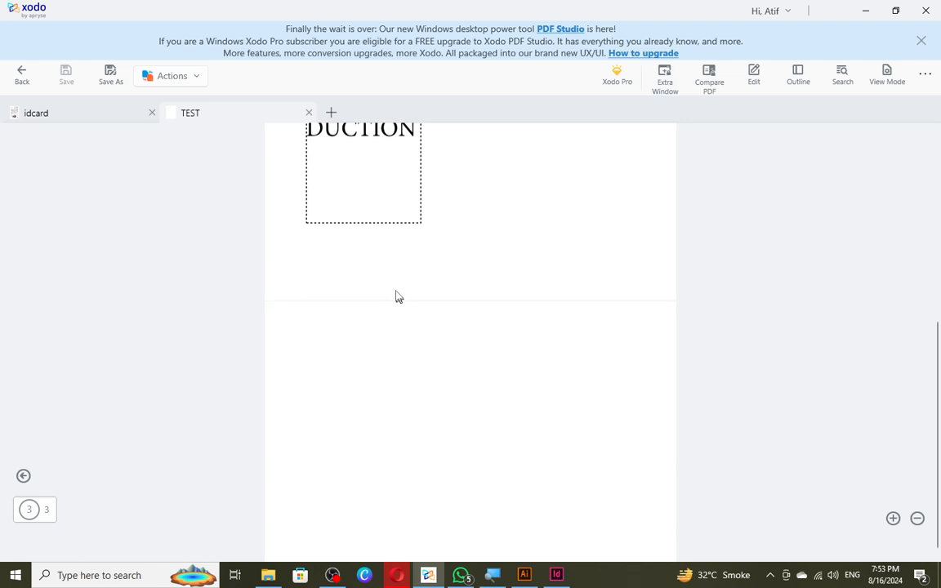
scroll(396, 296, "up", 5)
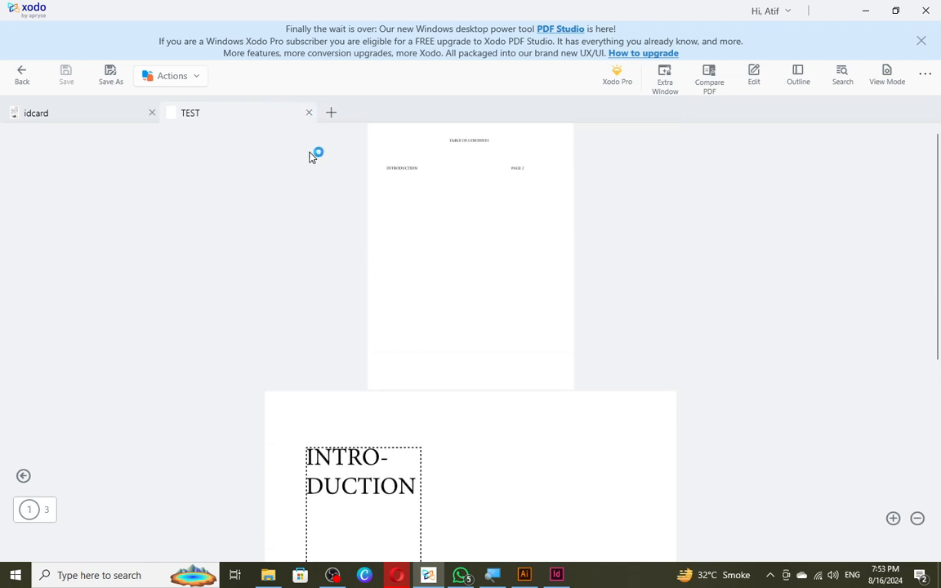
left_click(152, 112)
scroll(466, 298, "down", 4)
scroll(466, 298, "up", 4)
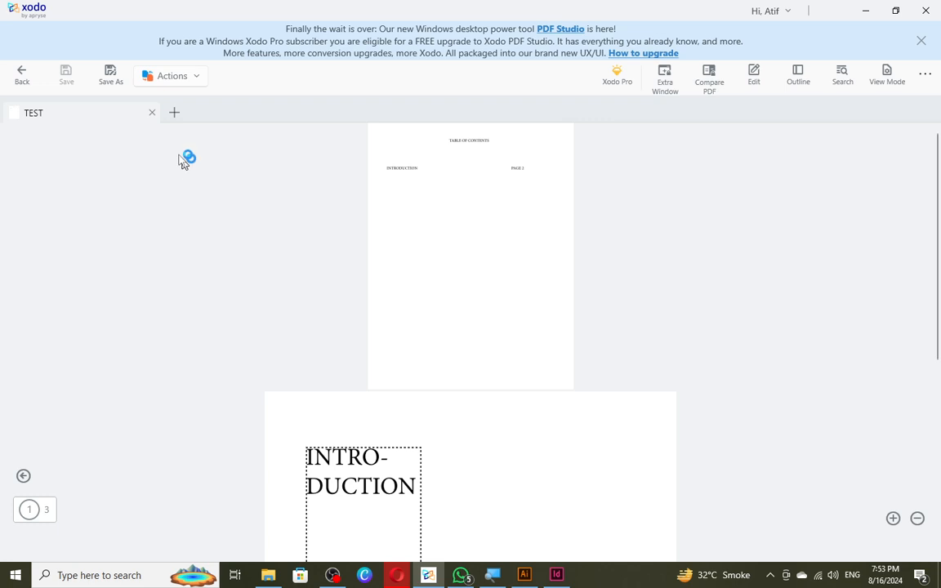
left_click(152, 113)
left_click(233, 173)
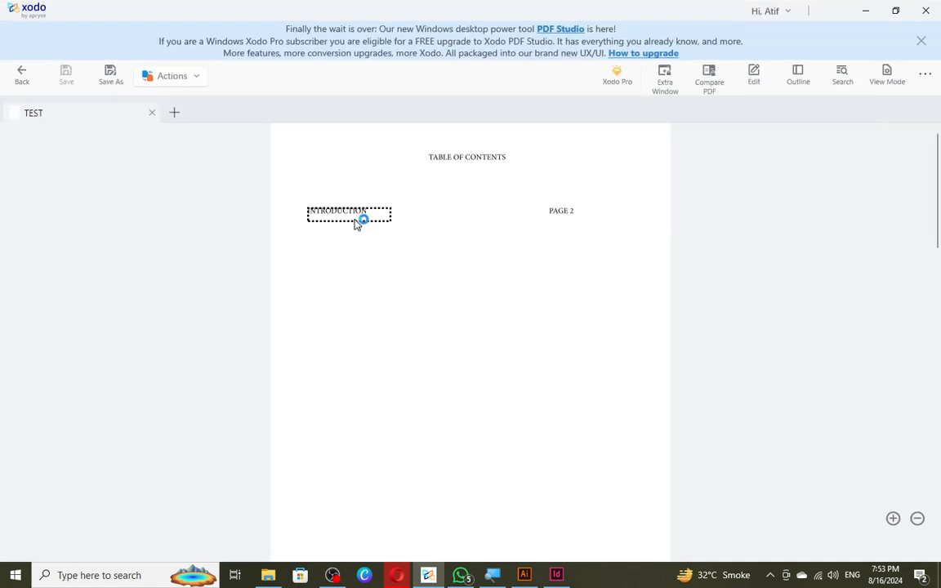
- Click the INTRODUCTION contents link to confirm it jumps to the SDDSSD page, then return to InDesign
left_click(355, 217)
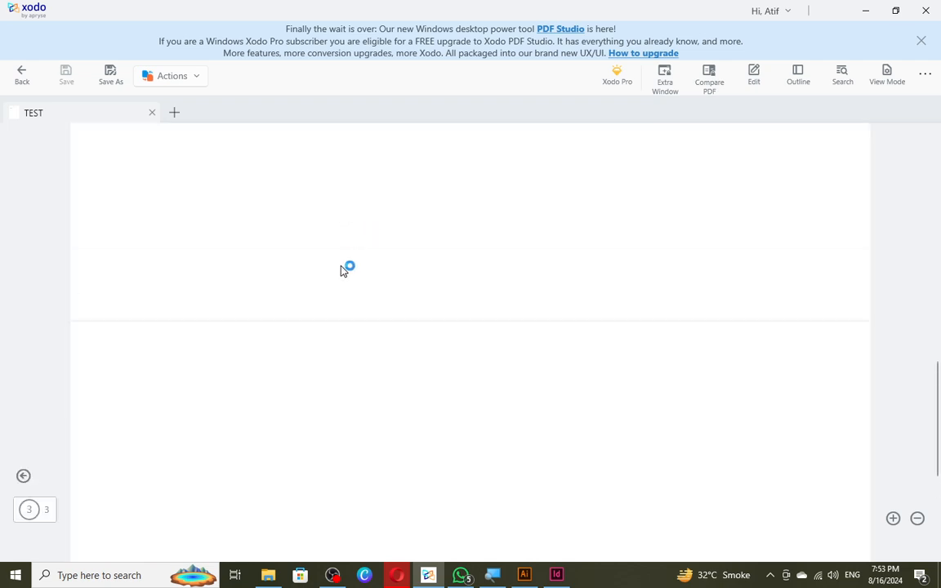
scroll(345, 263, "up", 5)
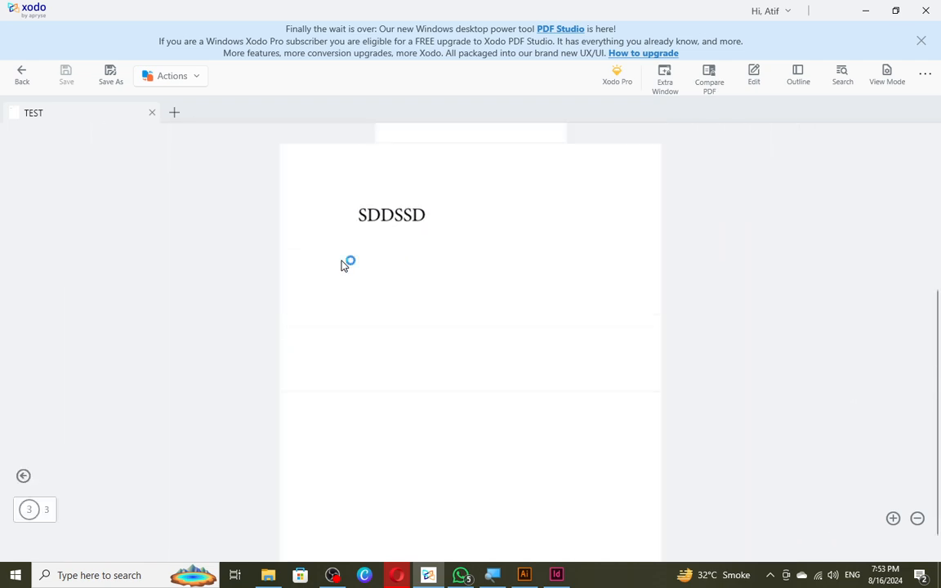
left_click(410, 166)
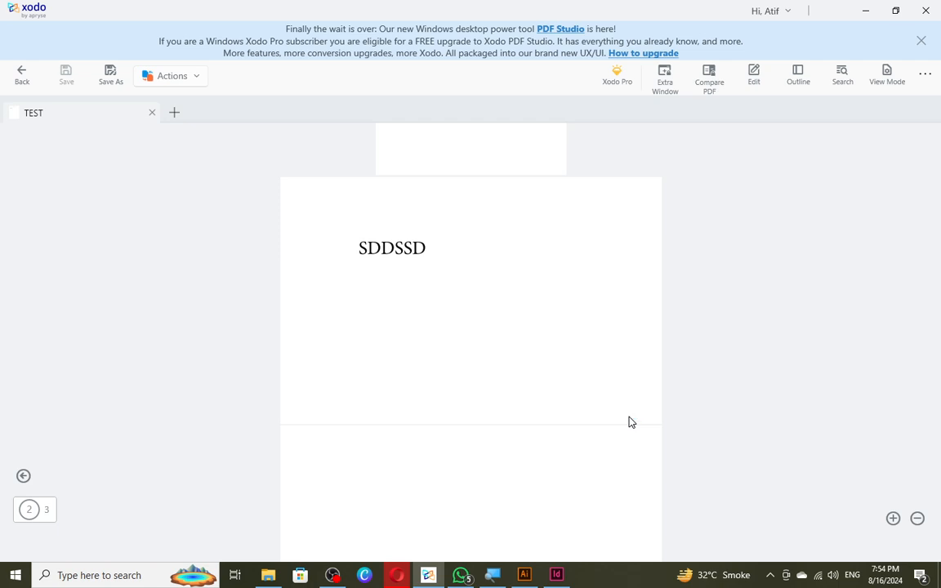
key("alt+Tab")
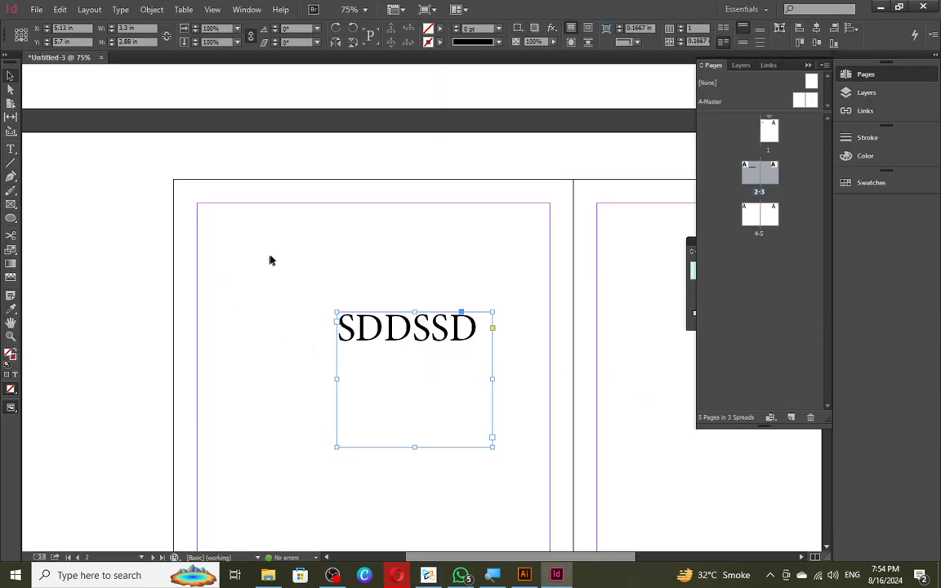
- Marquee-select the SDDSSD text frame on page 2 and delete it
left_click(316, 256)
left_click_drag(317, 259, 435, 410)
key("Delete")
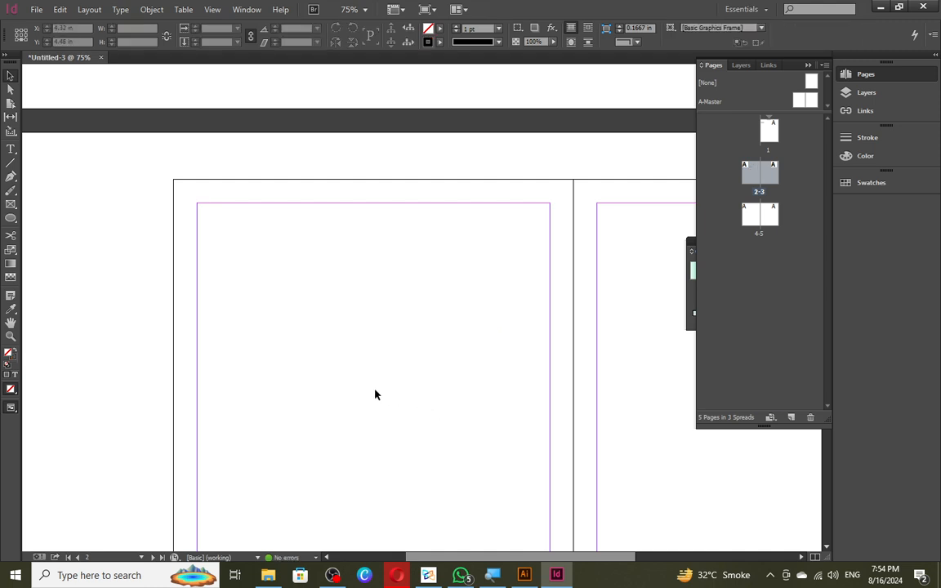
scroll(374, 394, "down", 1)
scroll(373, 394, "down", 4)
scroll(371, 394, "up", 5)
- Pan and zoom out to 50% to check the Table of Contents on page 1
scroll(278, 343, "up", 6)
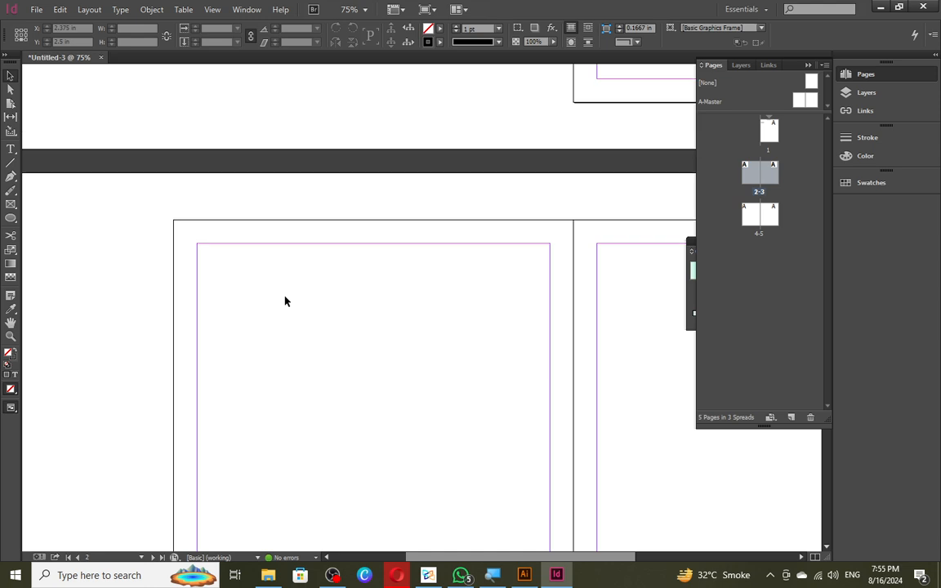
left_click_drag(407, 204, 199, 350)
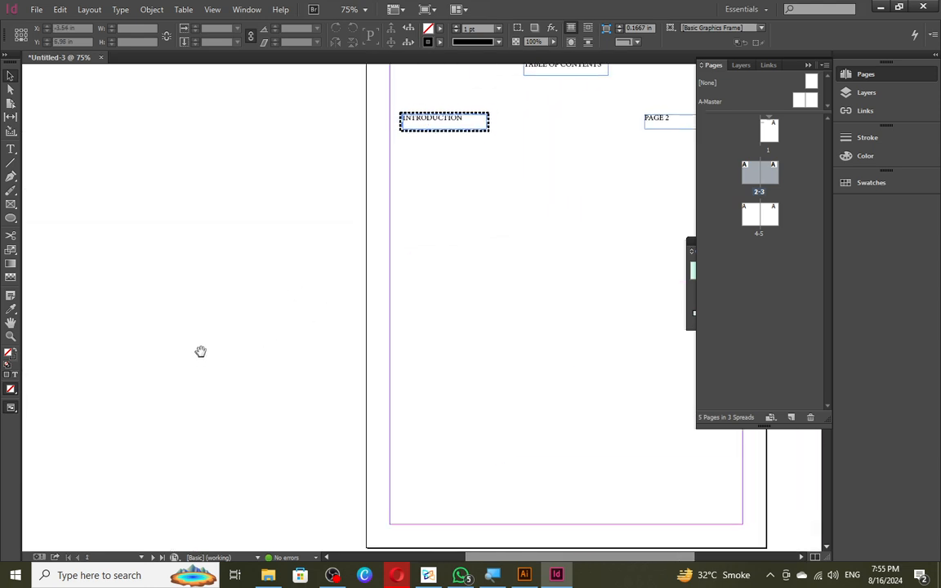
key("ctrl+minus")
scroll(196, 311, "up", 1)
left_click_drag(279, 329, 353, 212)
right_click(530, 230)
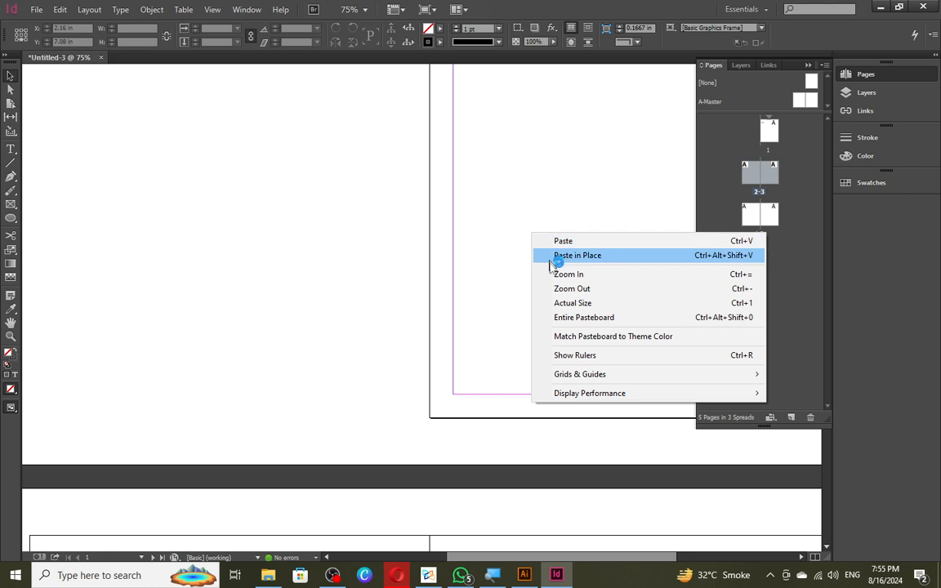
left_click(471, 266)
scroll(457, 271, "down", 6)
scroll(452, 275, "up", 1)
- Draw a small ASASAS text frame on page 2 and bring up its Interactive options
key("t")
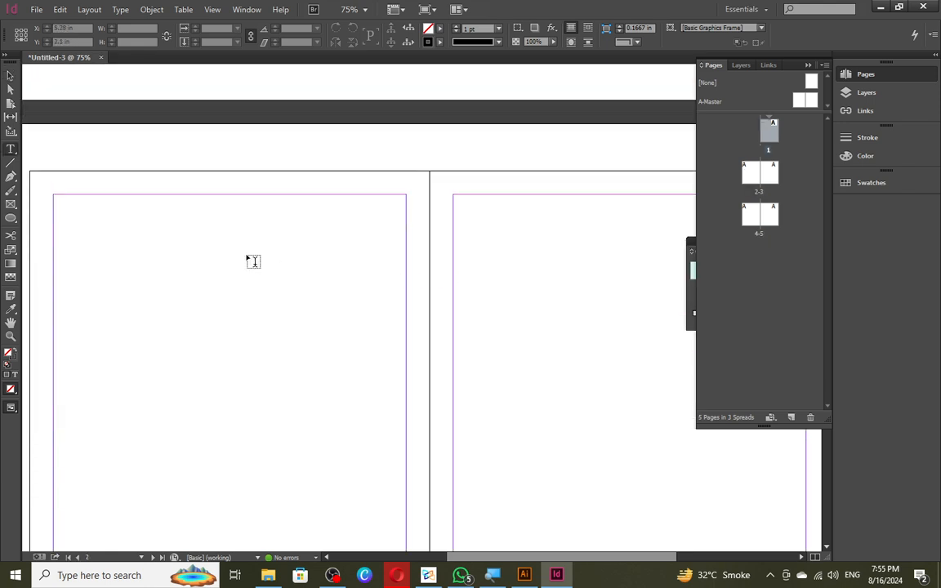
left_click_drag(168, 261, 254, 347)
type("ASASAS")
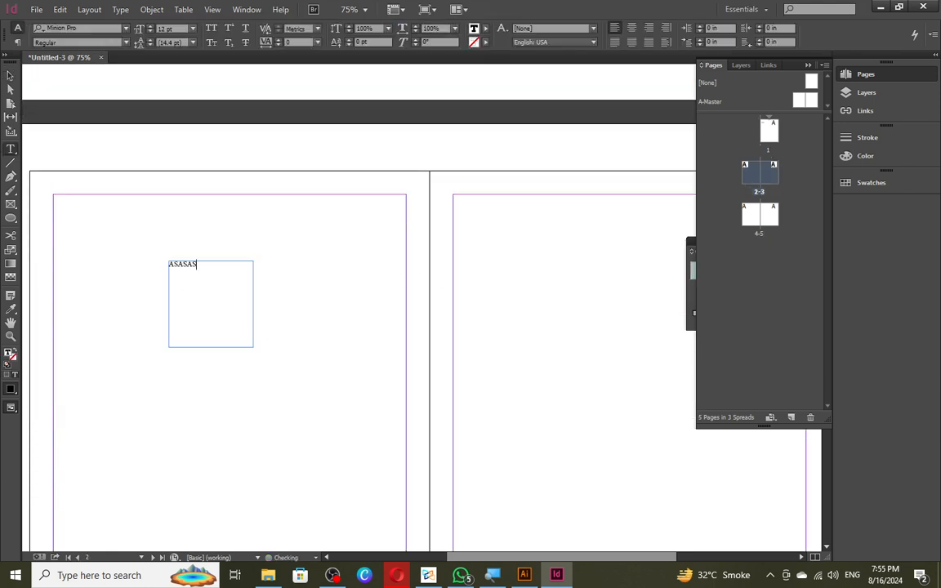
key("Escape")
right_click(221, 311)
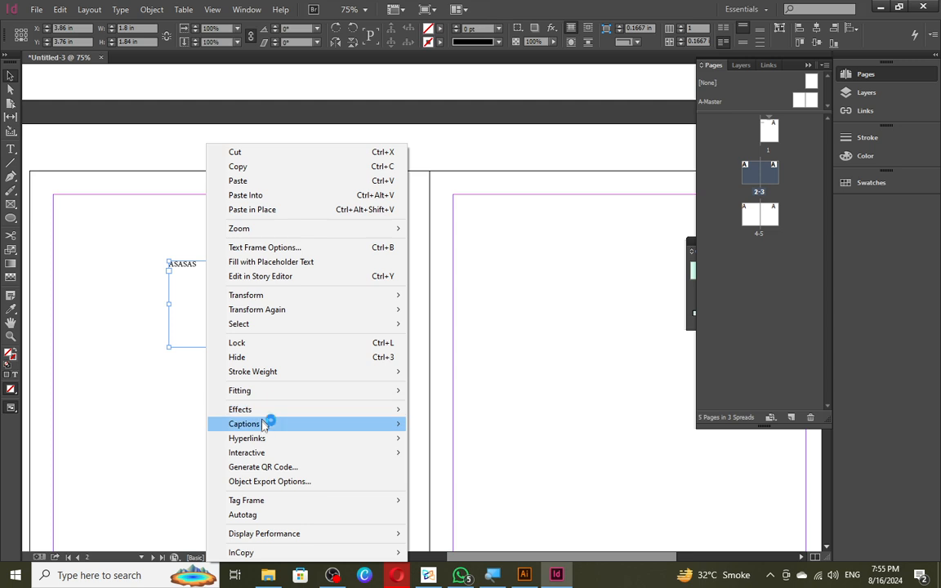
mouse_move(269, 455)
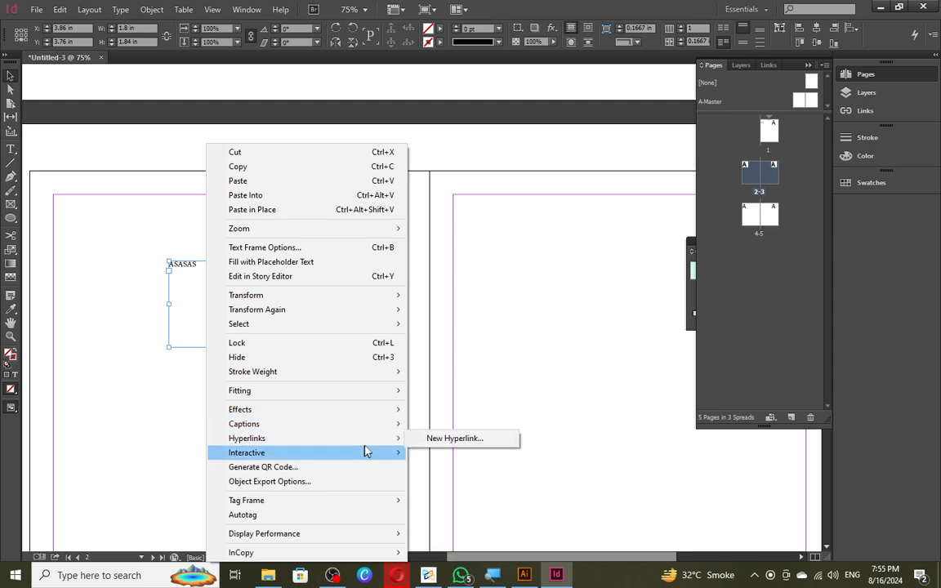
mouse_move(366, 460)
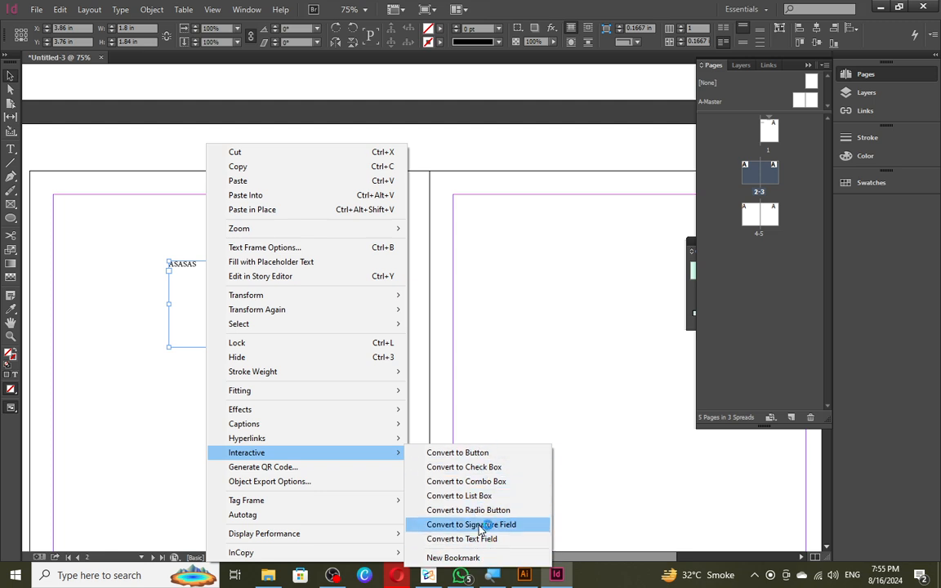
- Convert the ASASAS frame to a Button triggered On Release or Tap
left_click(486, 456)
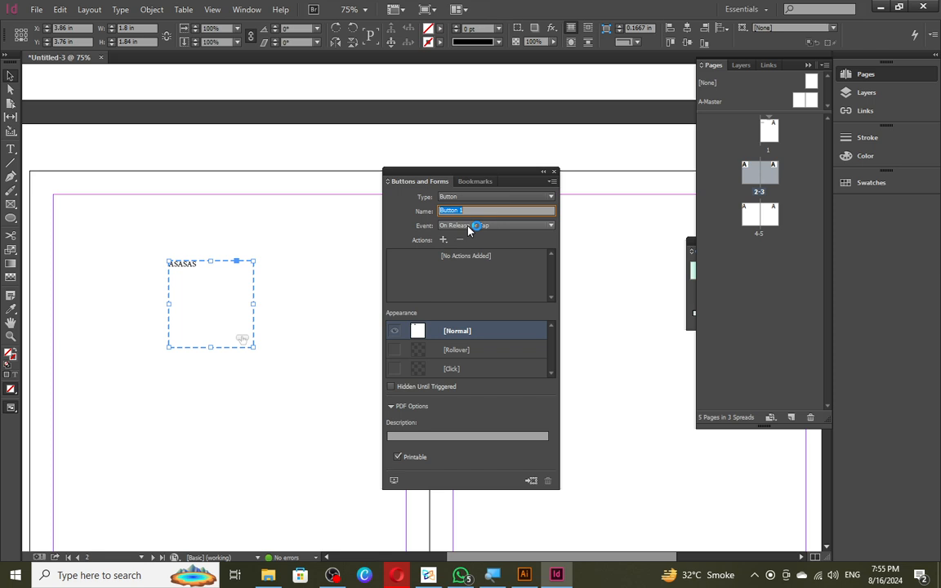
left_click(414, 459)
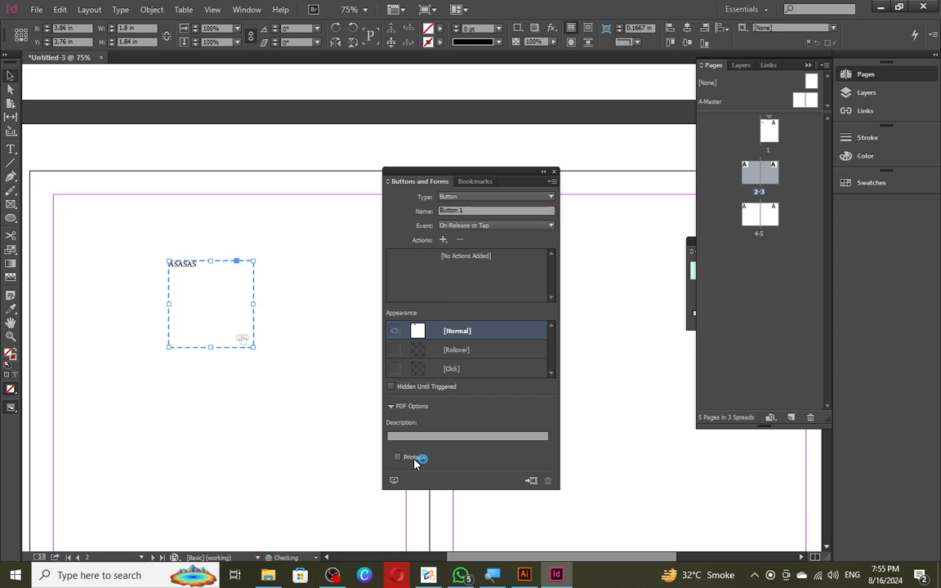
left_click(415, 459)
left_click(472, 197)
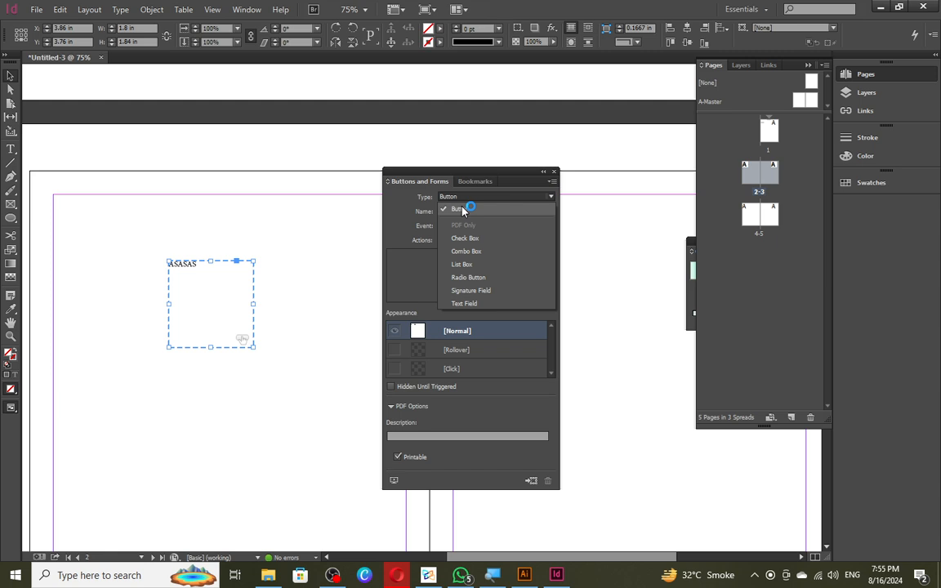
left_click(463, 209)
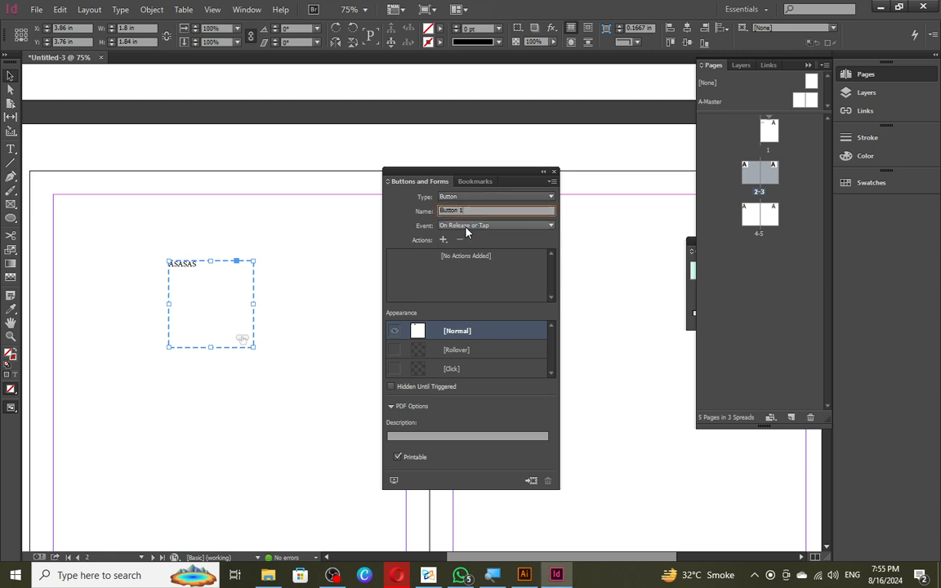
left_click(466, 225)
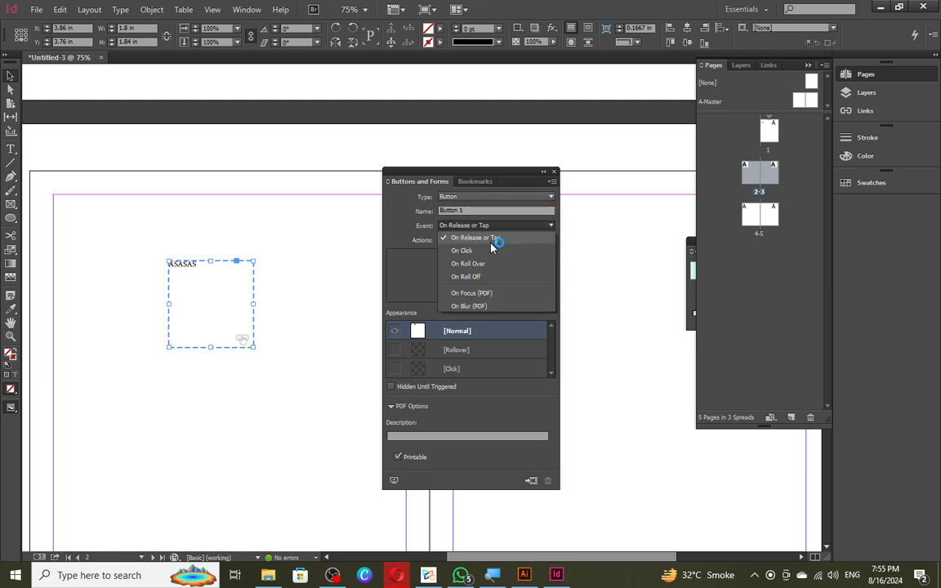
left_click(488, 240)
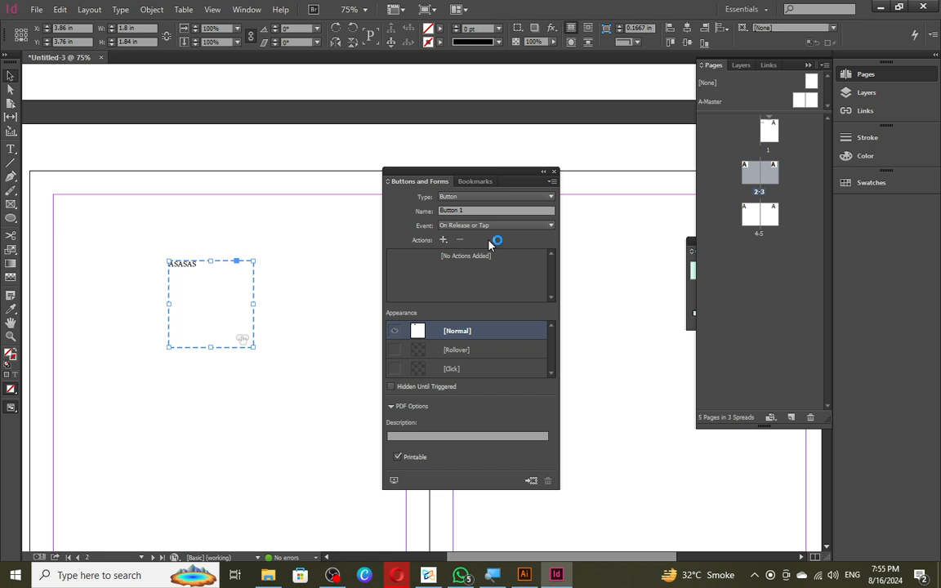
- Add a Go To Next Page action with Actual Size zoom and close the button settings
left_click(443, 240)
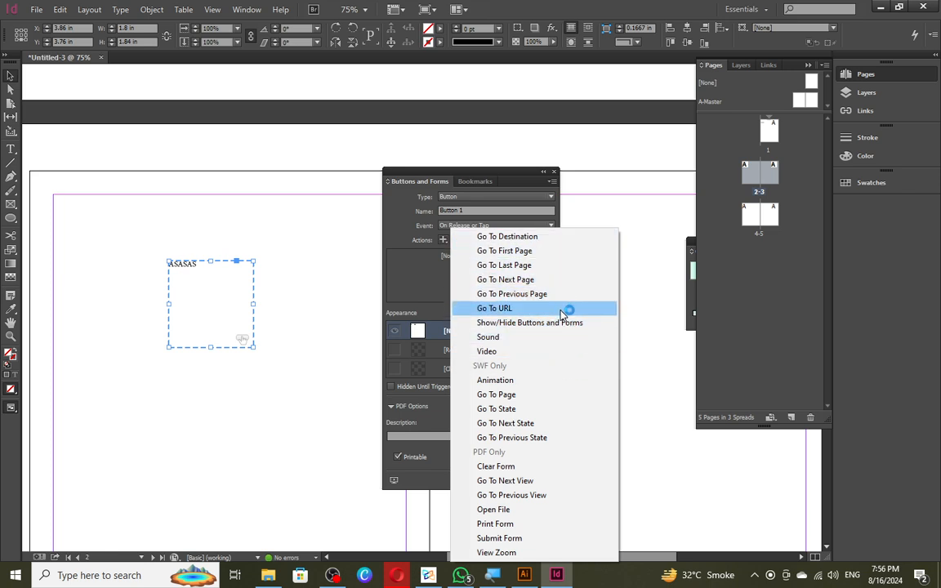
left_click(539, 279)
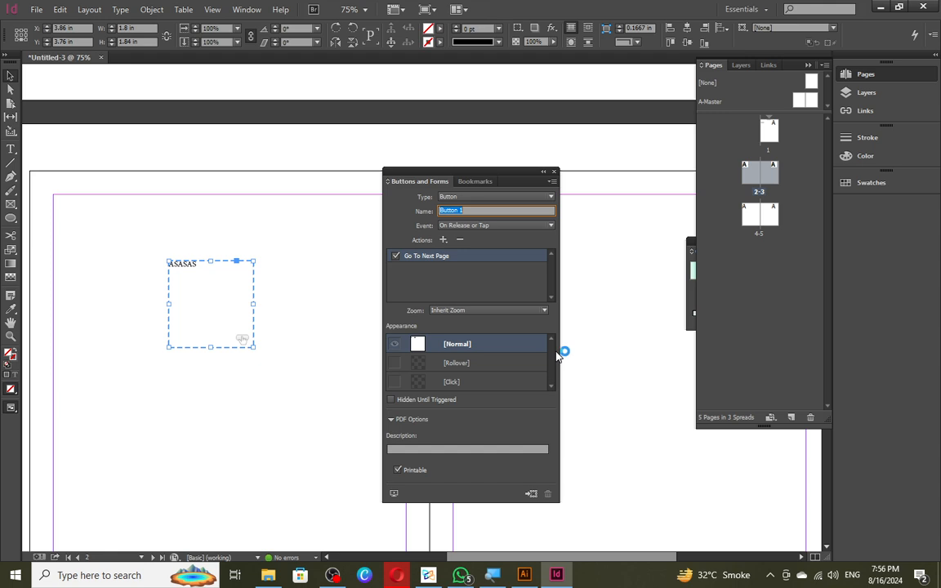
left_click(512, 312)
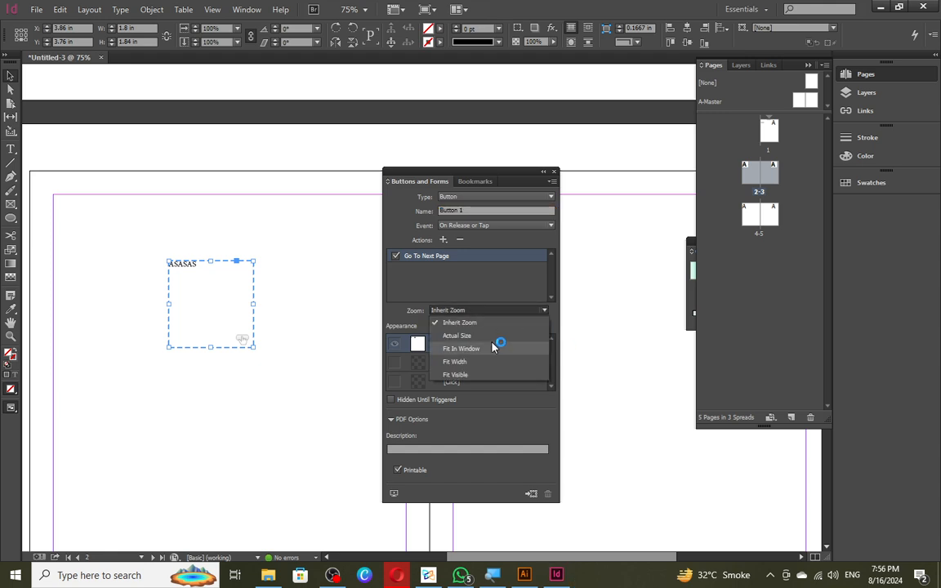
left_click(495, 335)
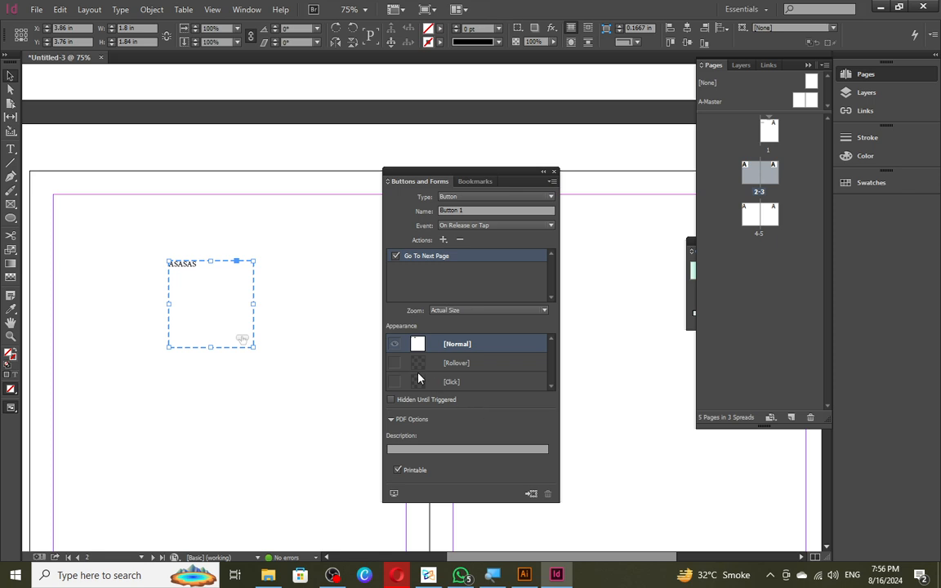
left_click(479, 181)
left_click(420, 181)
left_click(553, 171)
left_click(347, 287)
left_click(203, 286)
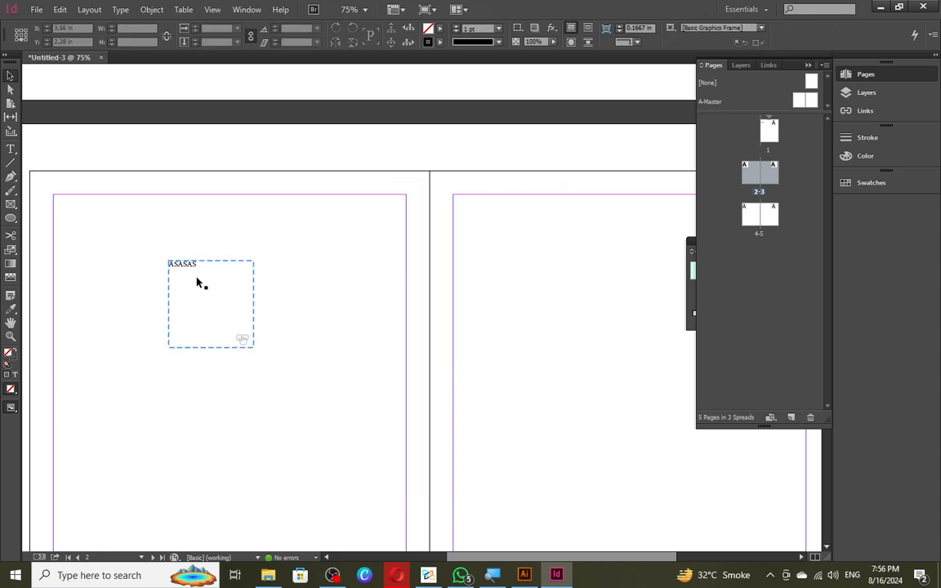
left_click(340, 339)
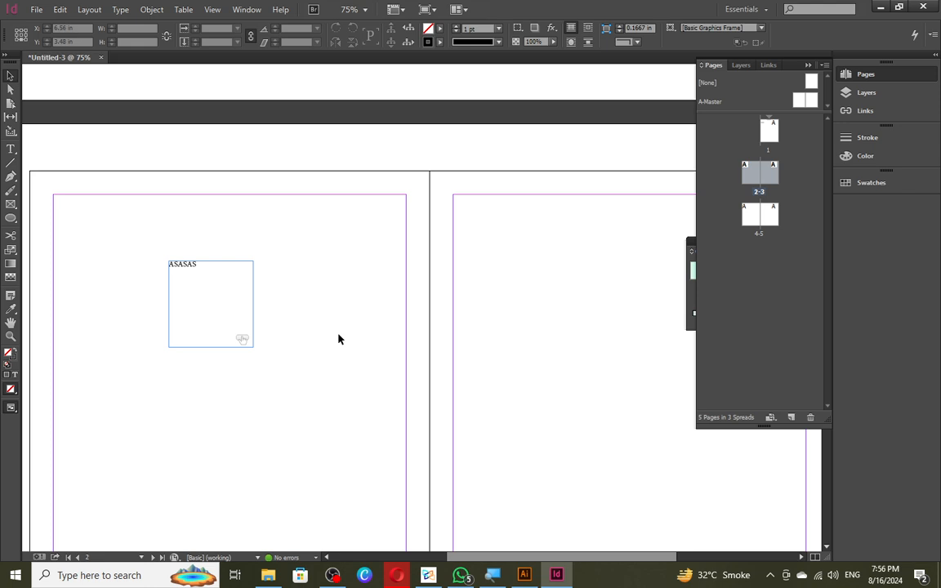
scroll(339, 339, "down", 5)
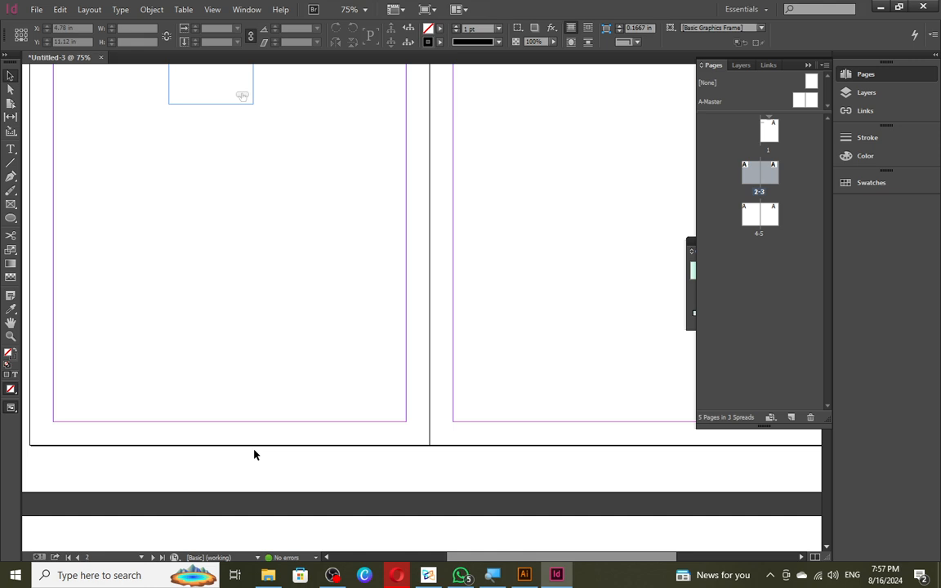
- Delete the ASASAS button and draw a new FDFDF text frame on page 2
scroll(258, 301, "up", 3)
left_click(195, 203)
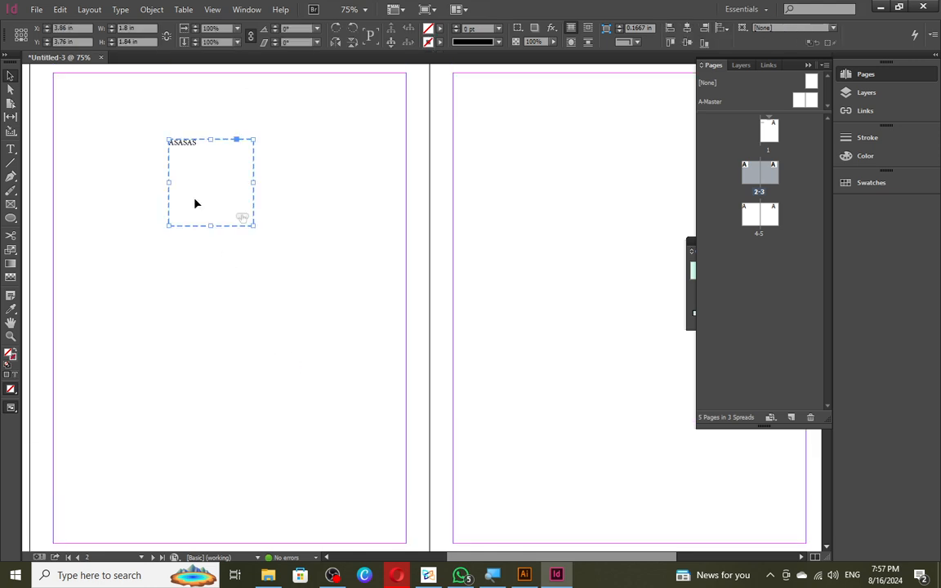
key("Delete")
key("t")
left_click_drag(187, 237, 280, 299)
type("FDFDF")
key("Escape")
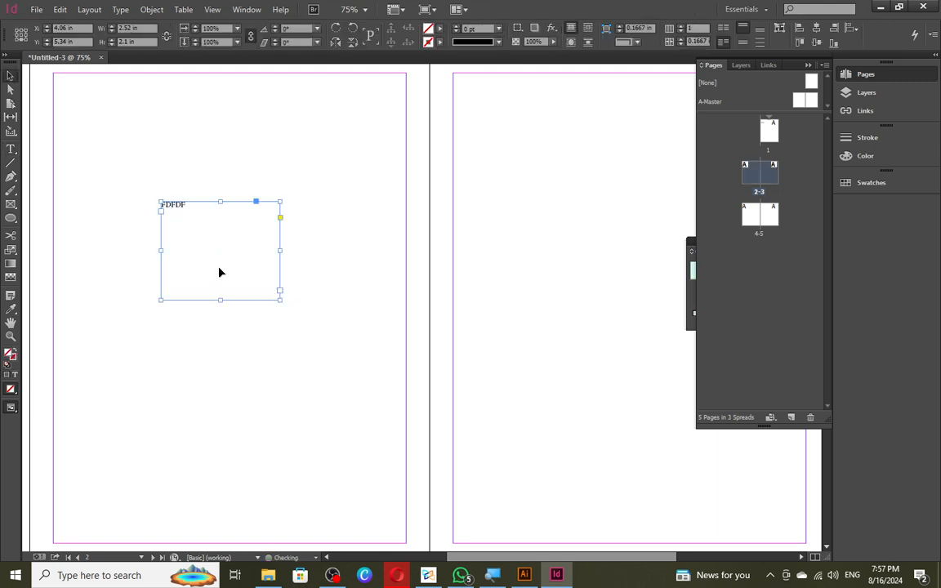
- Convert the FDFDF frame to Check Box 1 with a Submit Form action
right_click(219, 272)
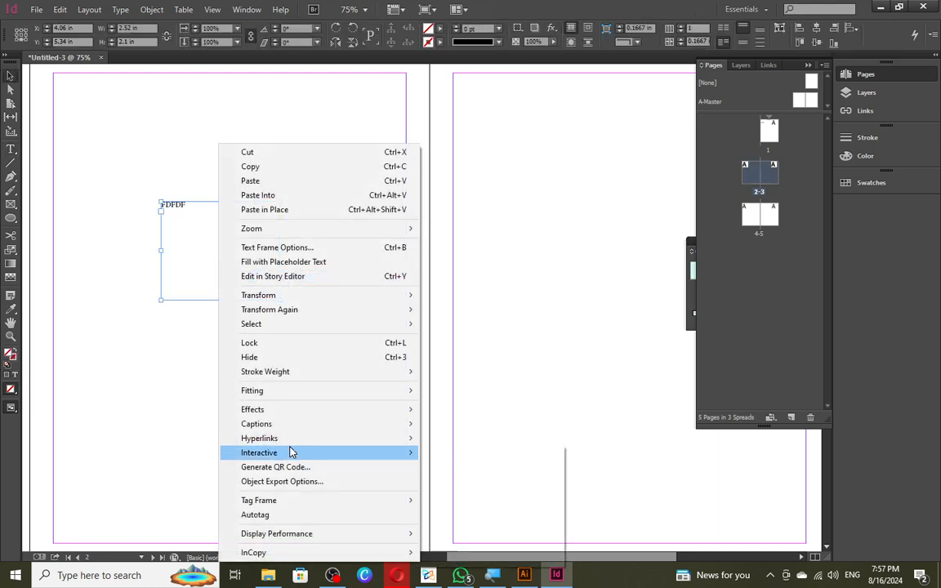
mouse_move(291, 452)
left_click(430, 419)
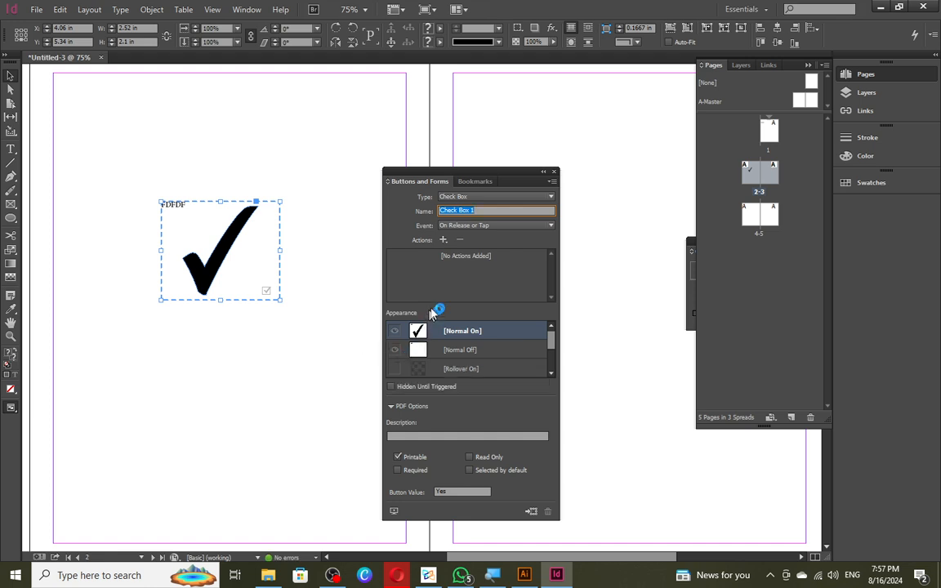
left_click(443, 239)
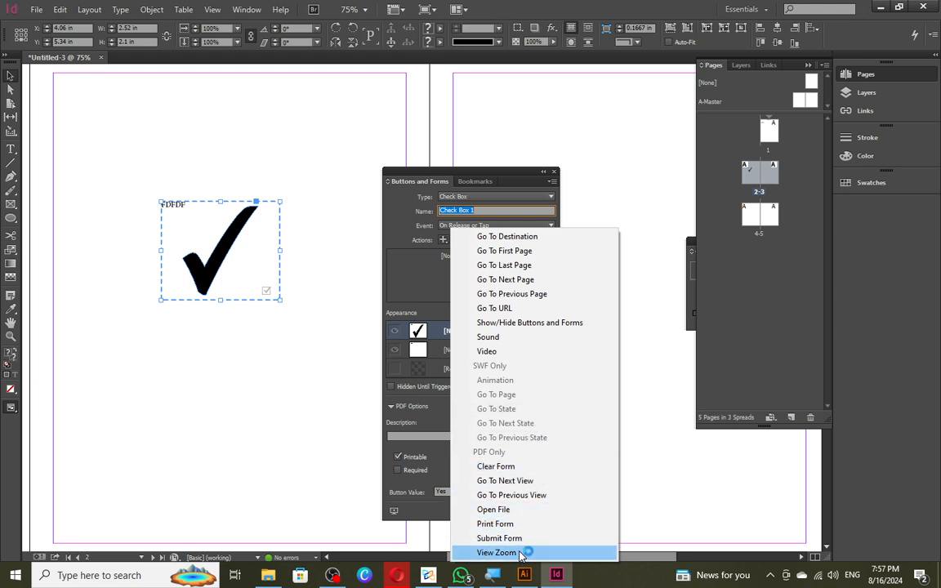
left_click(515, 538)
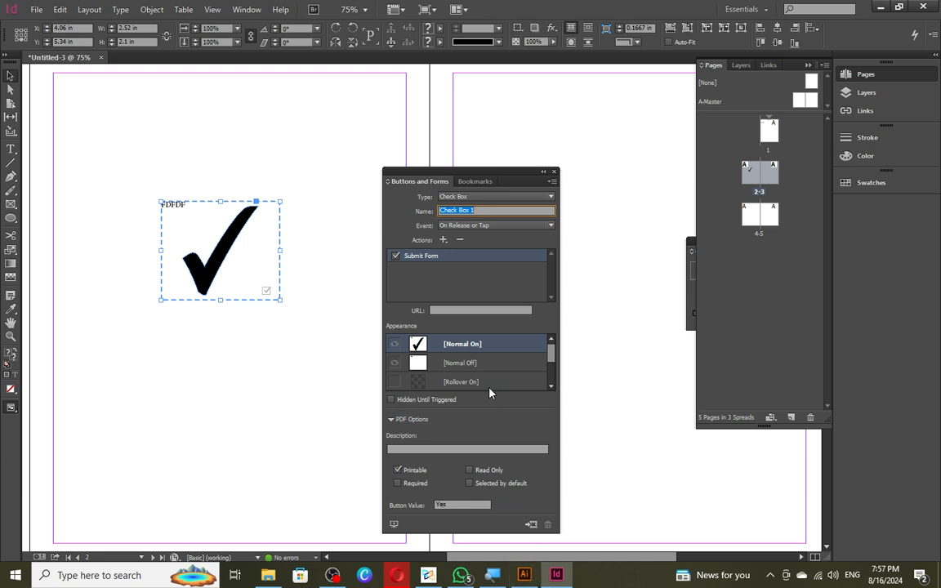
key("Return")
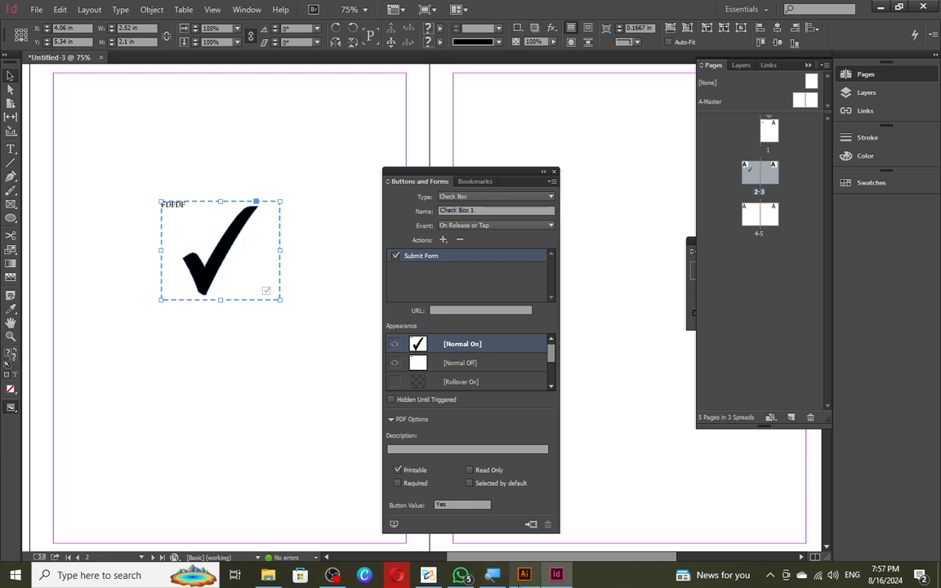
- Delete the check box and draw a circle on the left page with the Ellipse tool
key("Delete")
right_click(216, 219)
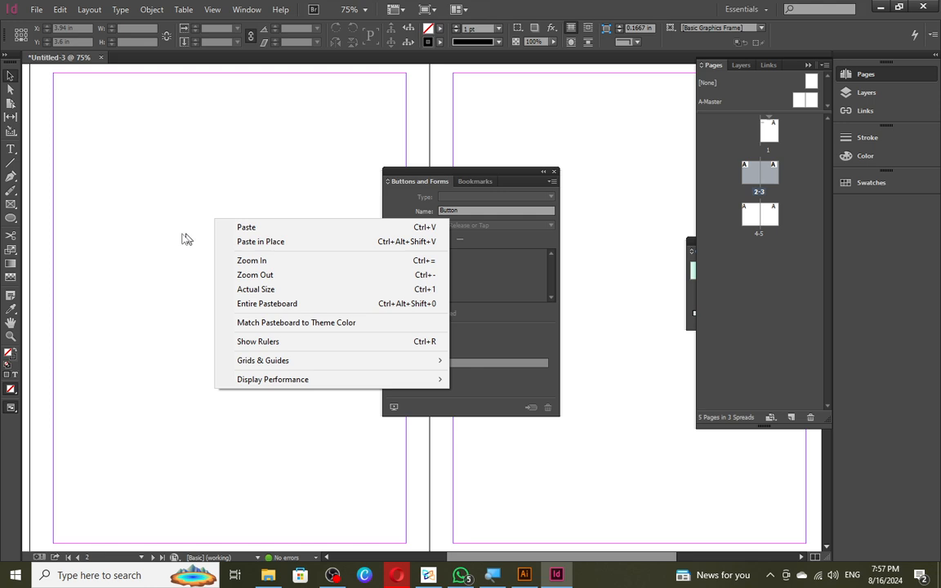
left_click(184, 235)
mouse_move(151, 215)
left_mouse_down()
mouse_move(168, 256)
mouse_move(285, 345)
left_mouse_up()
right_click(216, 280)
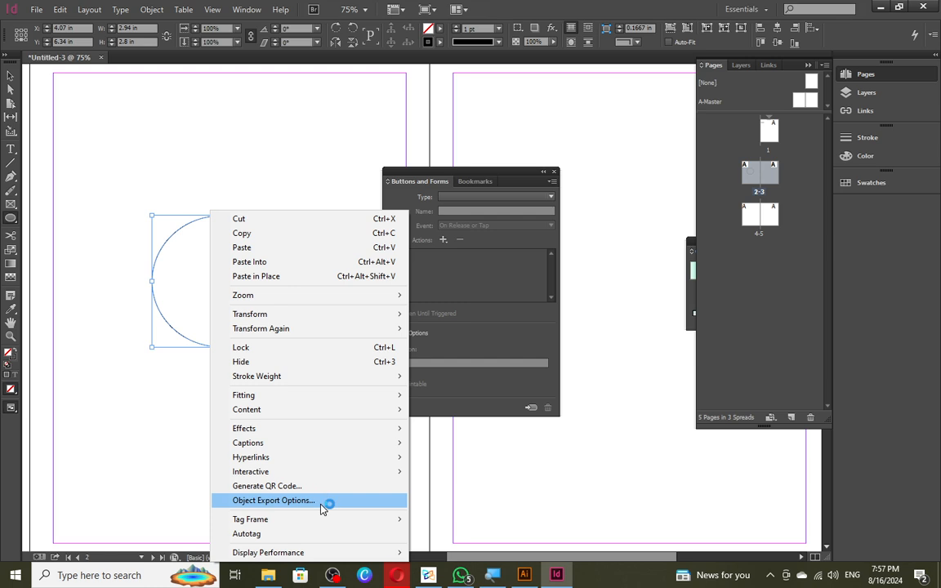
mouse_move(352, 525)
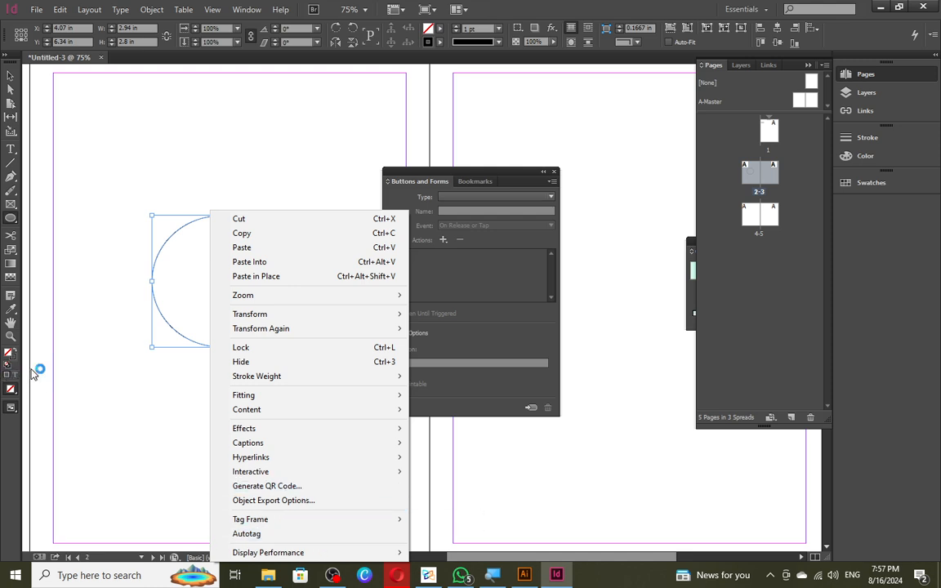
left_click(17, 134)
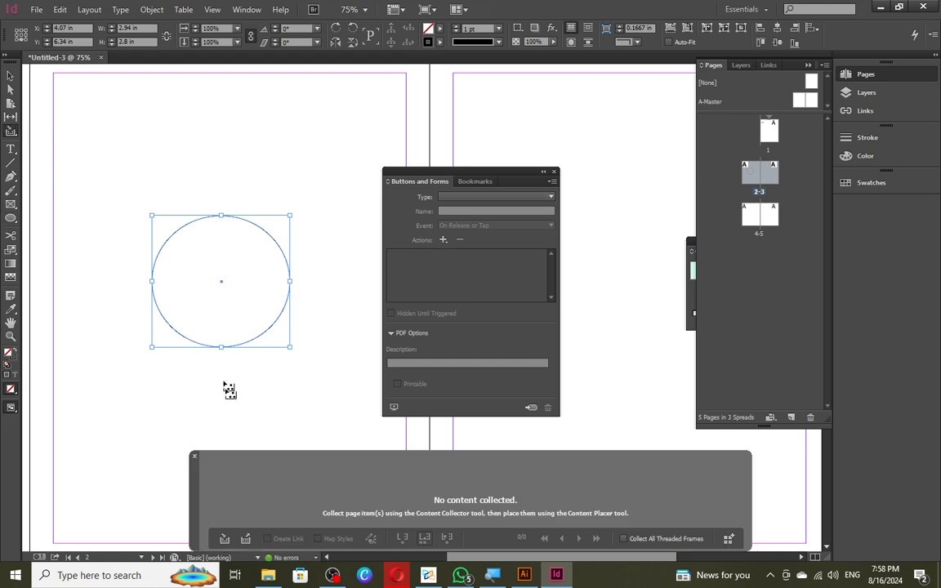
- Collect the circle with the Content Collector and place three copies across the spread
left_click_drag(186, 268, 242, 403)
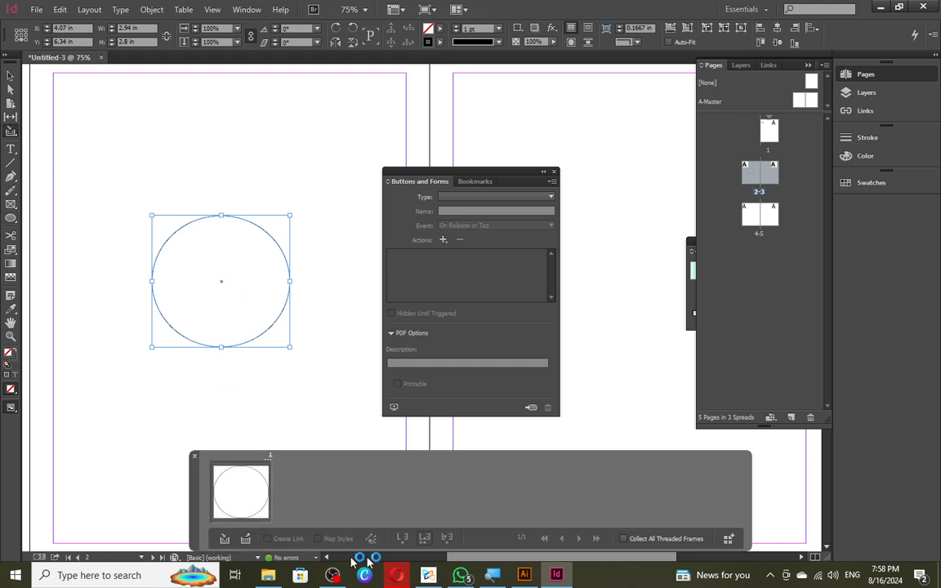
left_click(246, 538)
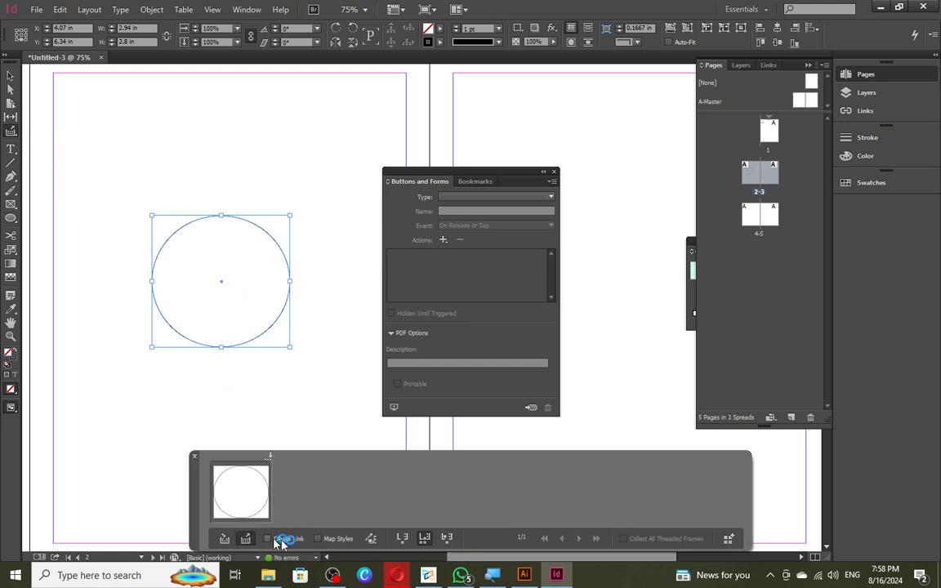
left_click(344, 392)
left_click(584, 152)
left_click_drag(585, 160, 673, 245)
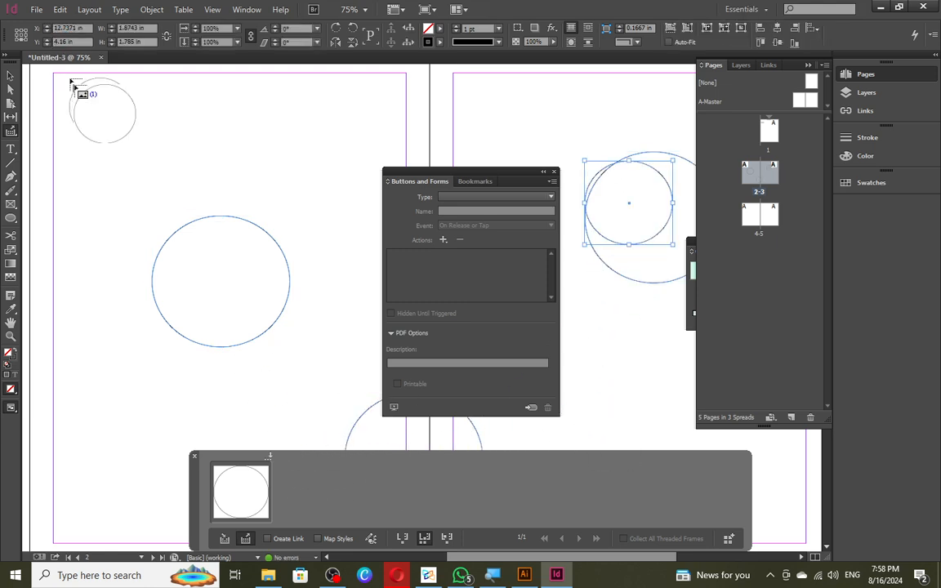
key("Escape")
- Set the left-page circle's content type to Text
right_click(245, 255)
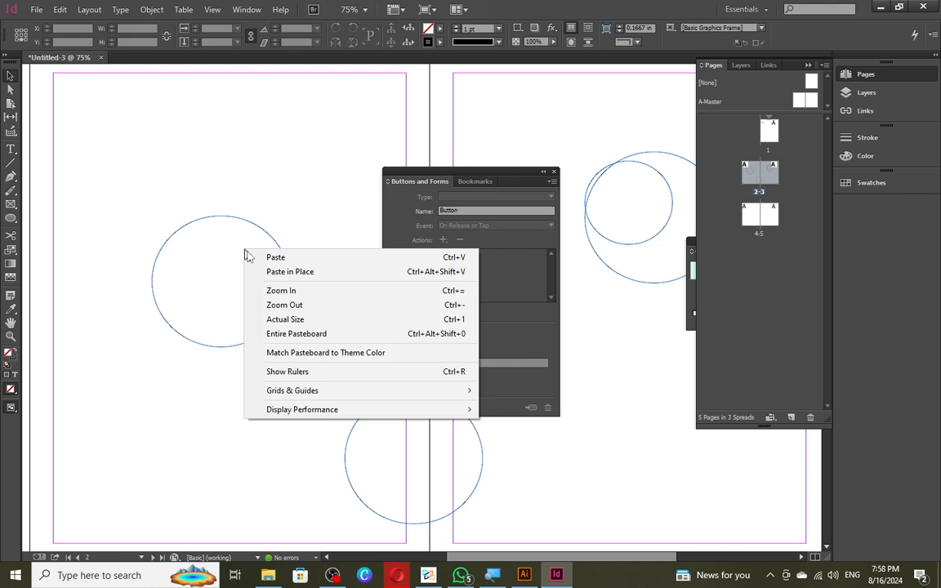
left_click(216, 271)
right_click(241, 269)
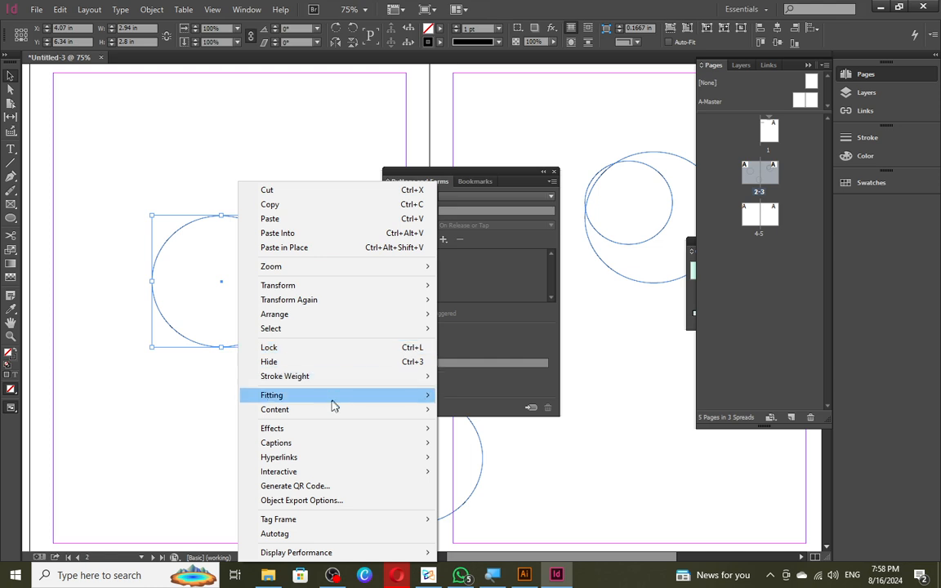
mouse_move(331, 397)
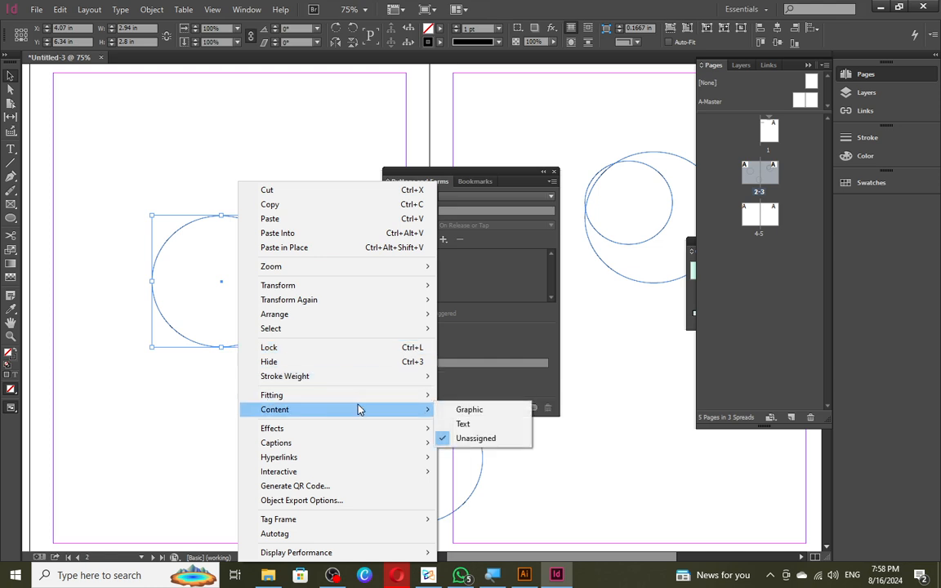
left_click(354, 409)
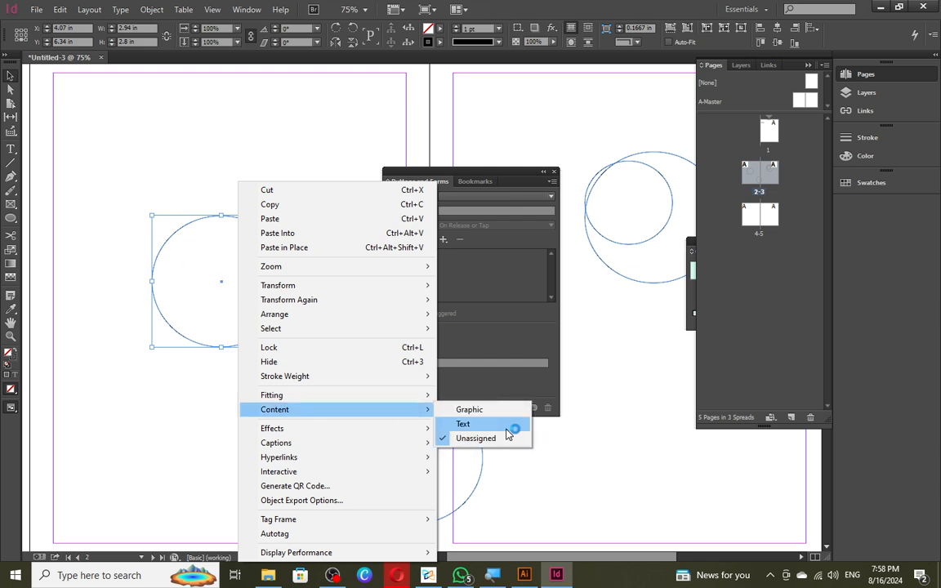
left_click(508, 431)
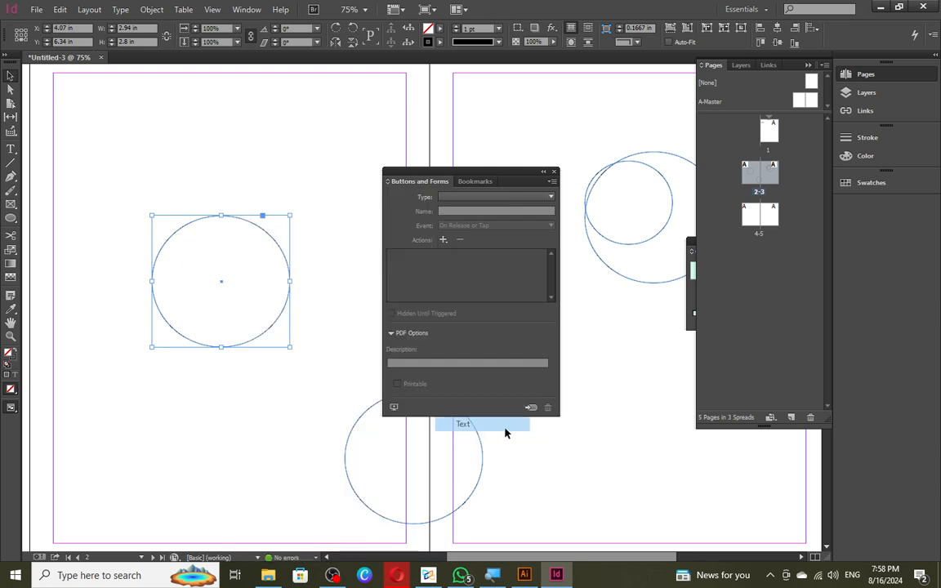
- Type test text into the circle, undo it, and leave the circle frame selected
key("p")
left_click(210, 252)
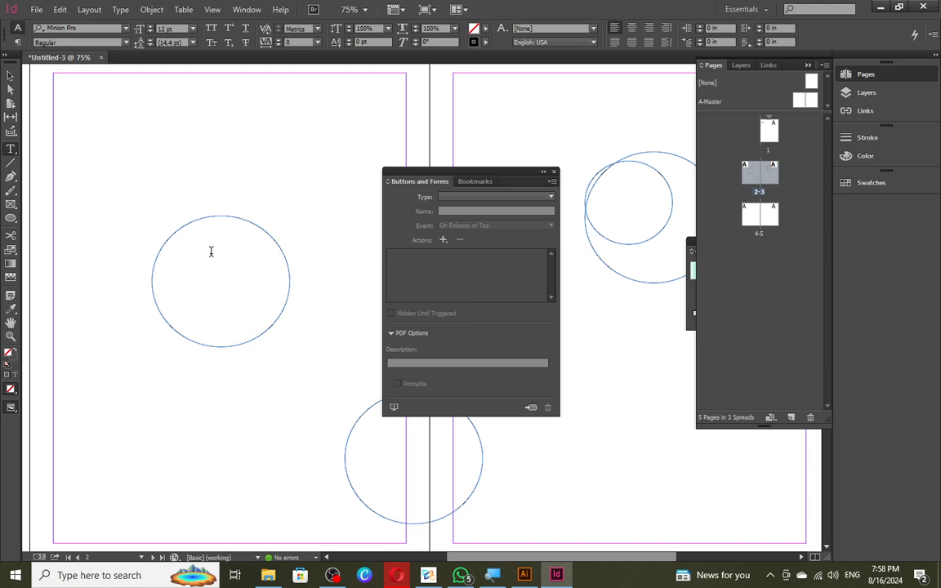
type("DFDFDFDFDFDFDFDFDFDFDFDFDFD")
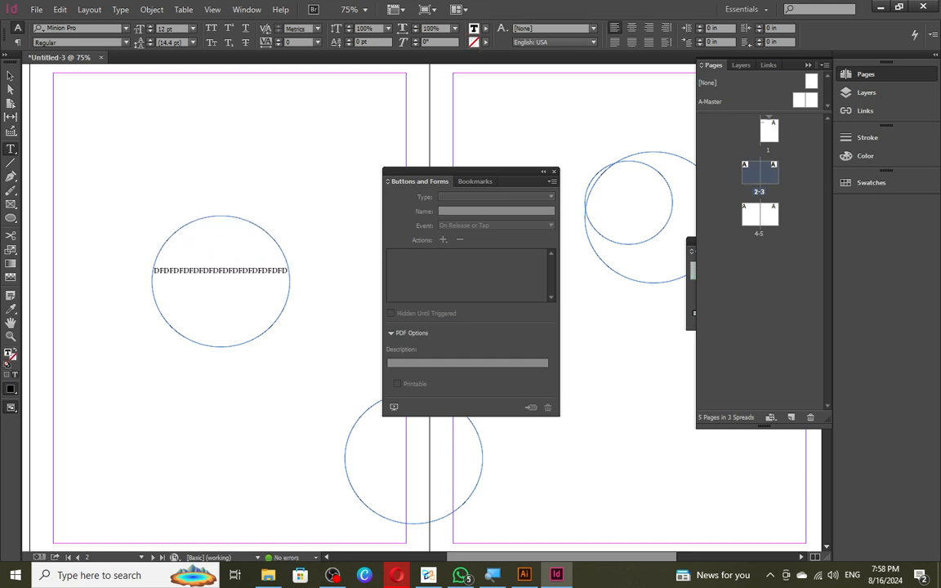
key("ctrl+z")
key("Escape")
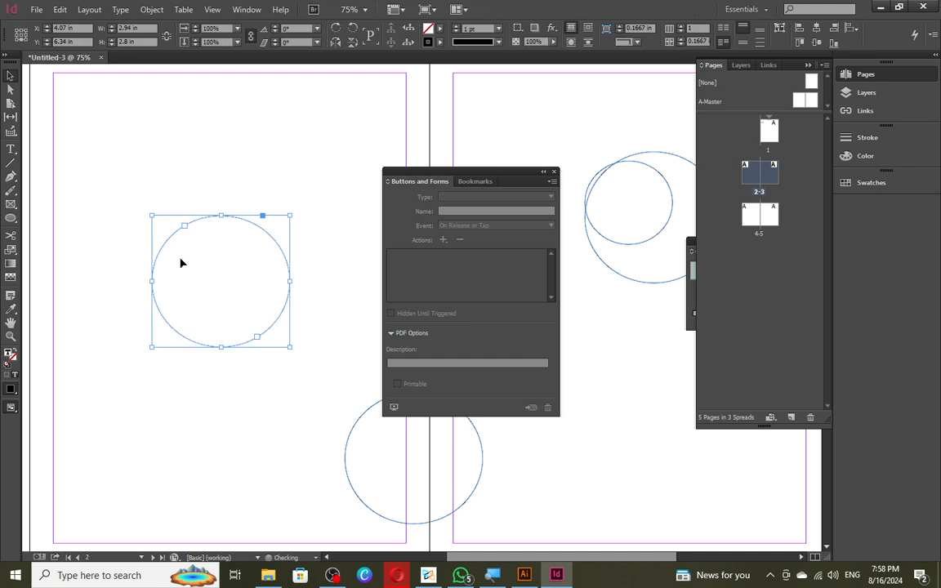
- Set the circle's content to Graphic and delete it, then draw and delete another circle
right_click(197, 259)
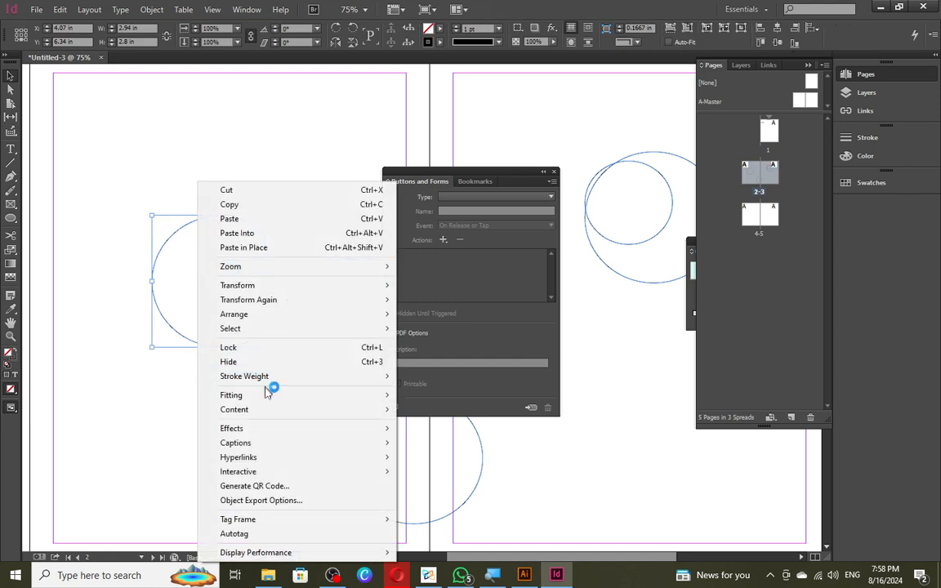
mouse_move(277, 410)
left_click(436, 412)
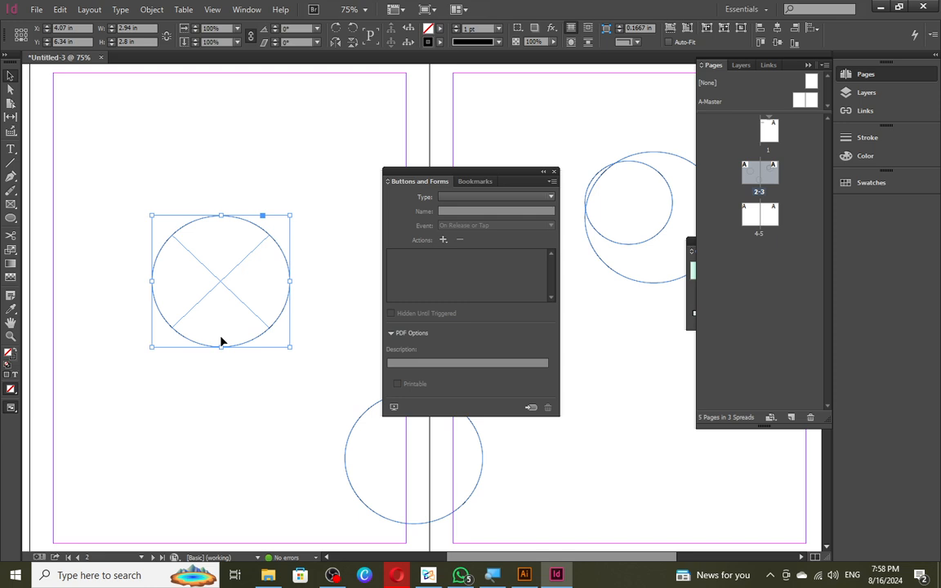
key("Delete")
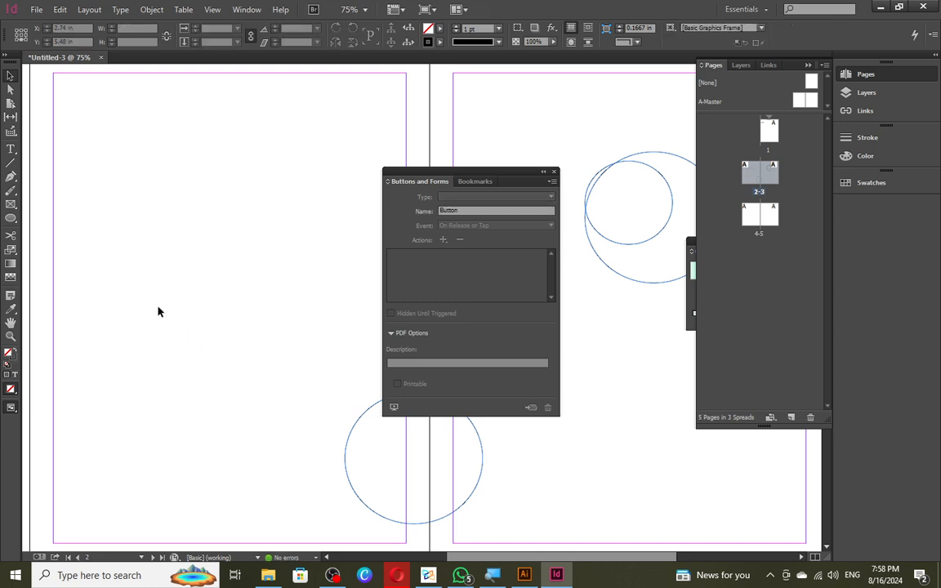
left_click(11, 217)
left_click_drag(59, 184, 240, 373)
key("Delete")
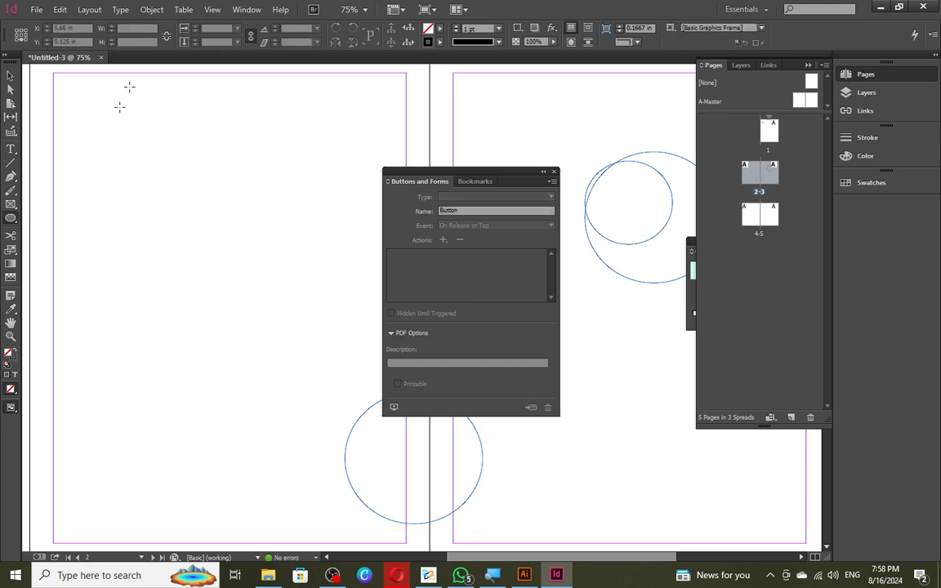
- Draw and undo an ellipse frame, then draw a circle, make it Graphic, and delete it
left_click_drag(11, 205, 57, 217)
left_click_drag(94, 183, 289, 402)
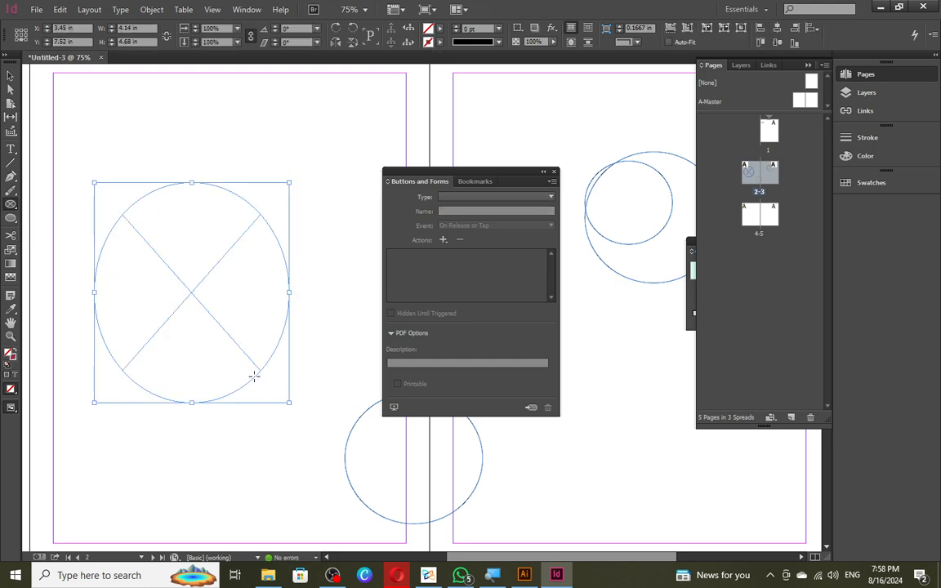
key("ctrl+z")
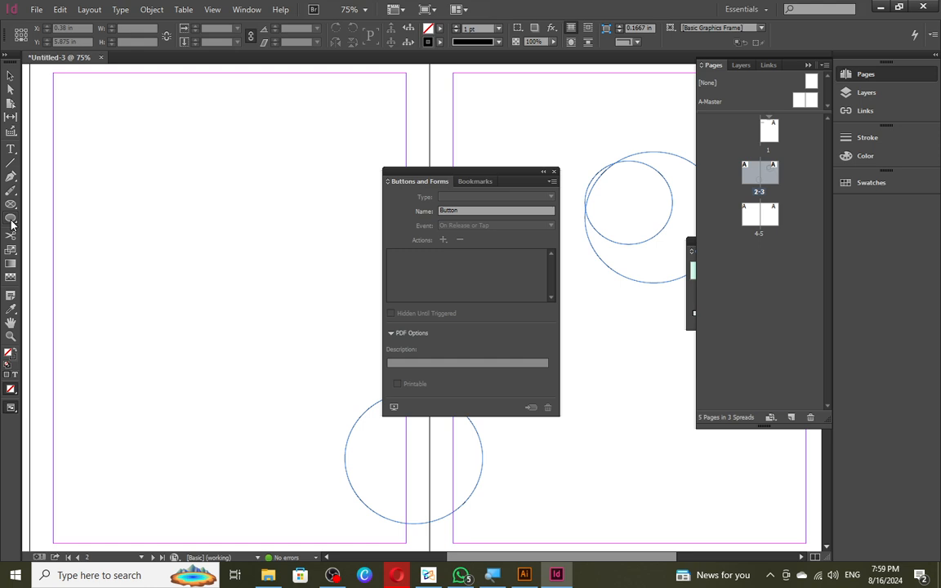
left_click_drag(122, 180, 255, 313)
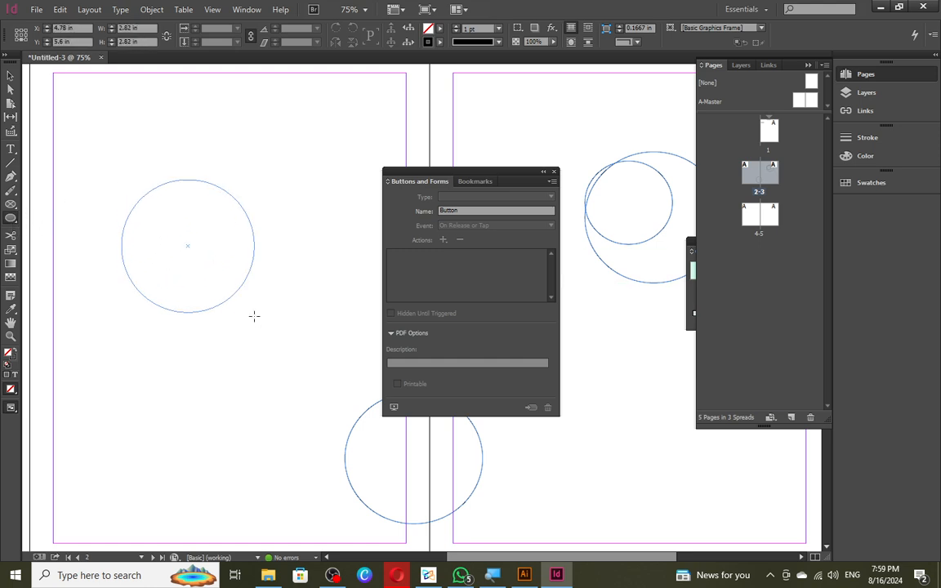
right_click(210, 269)
mouse_move(280, 408)
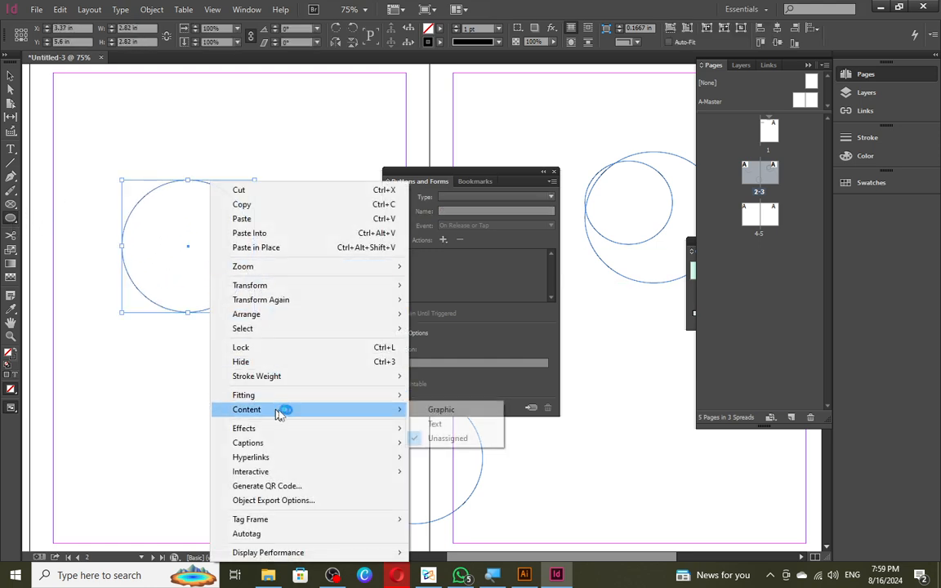
left_click(441, 410)
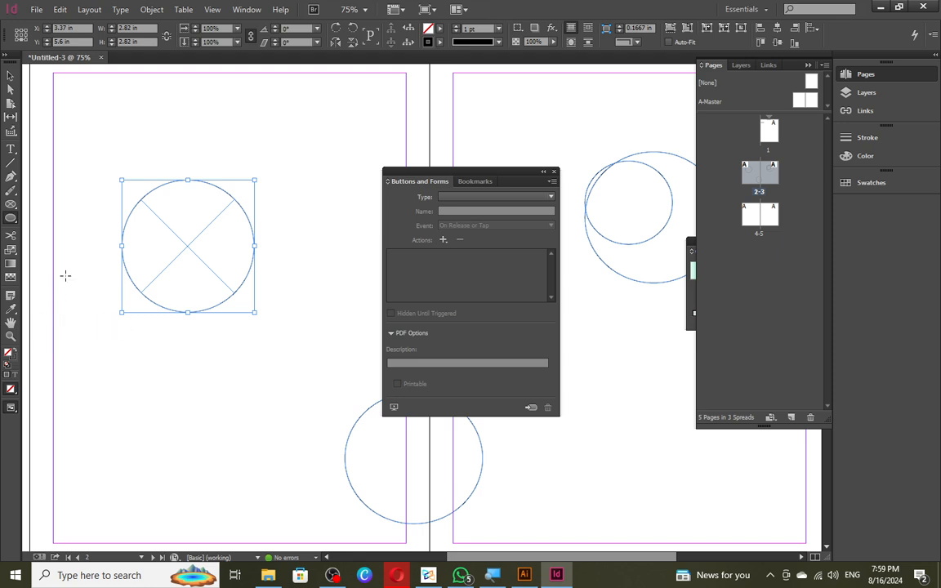
key("Delete")
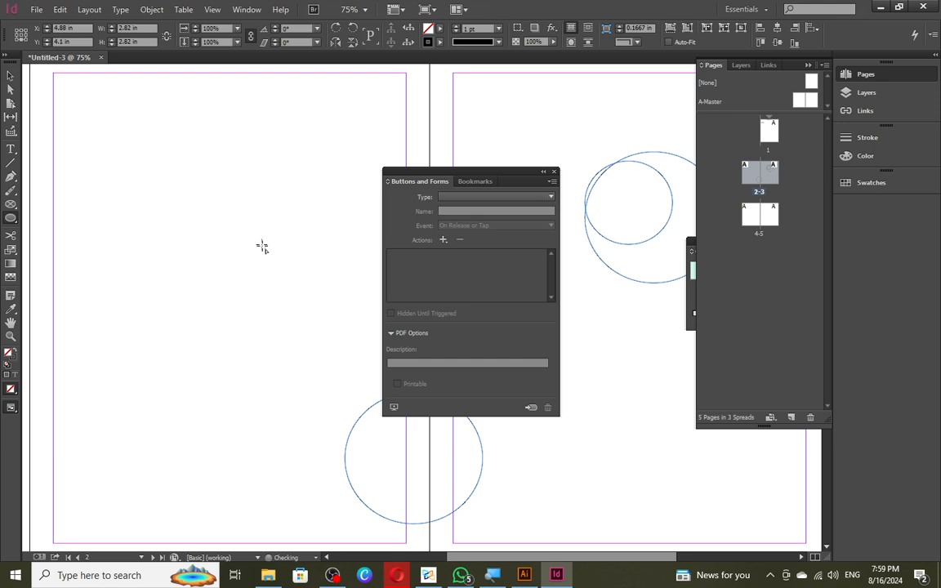
- Start a pen path at the top of the left page, curving down and back up
left_click(15, 177)
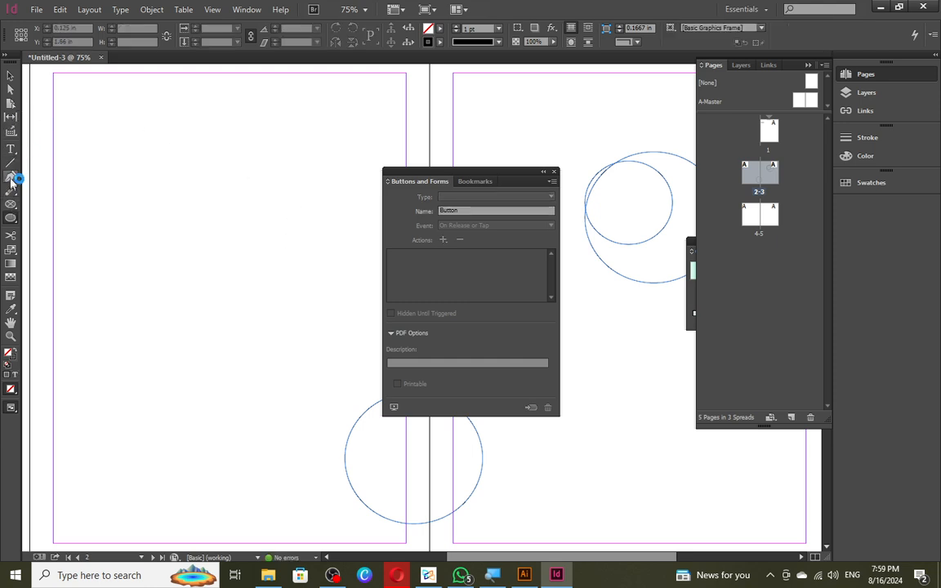
left_click(169, 129)
left_click_drag(104, 349, 141, 483)
left_click(296, 331)
left_click_drag(312, 181, 202, 143)
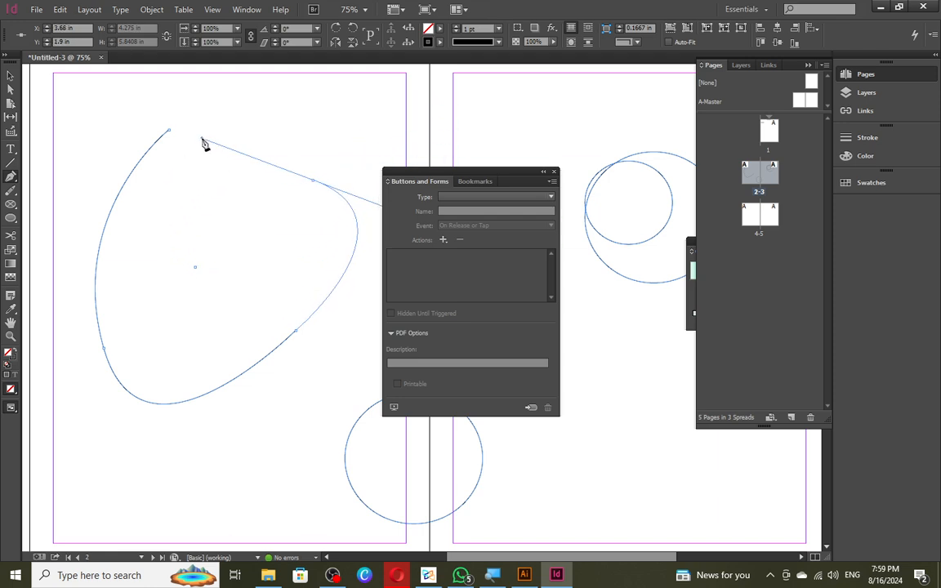
left_click(200, 247)
left_click_drag(198, 322, 128, 360)
- Add curved points up and back left, close the path at its start, and deselect
left_click(153, 238)
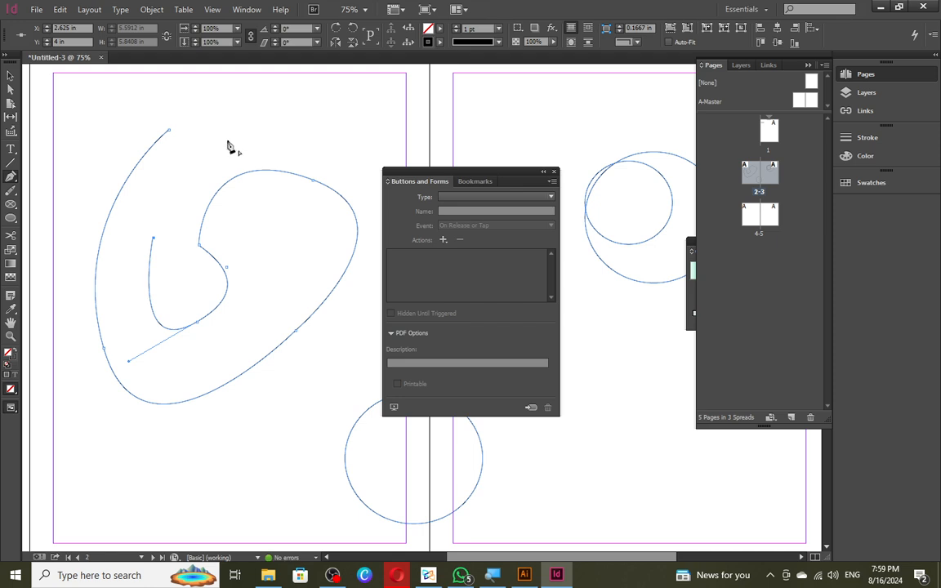
left_click_drag(240, 124, 295, 103)
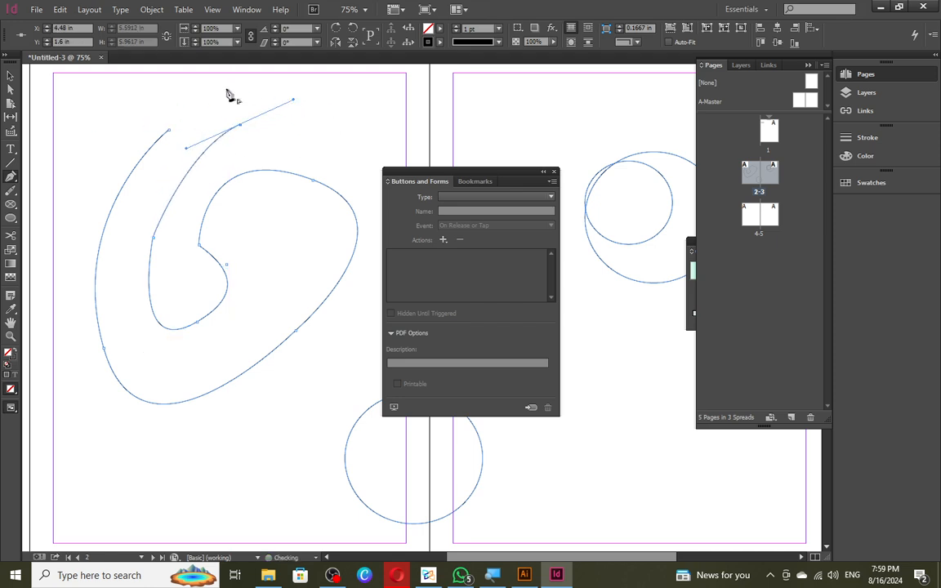
left_click_drag(217, 92, 173, 108)
left_click(169, 130)
key("v")
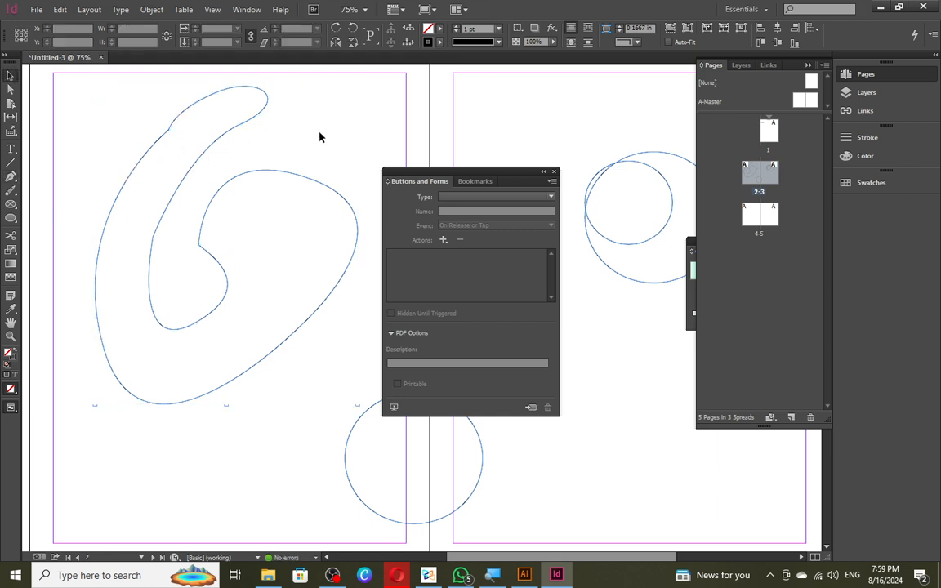
left_click(295, 188)
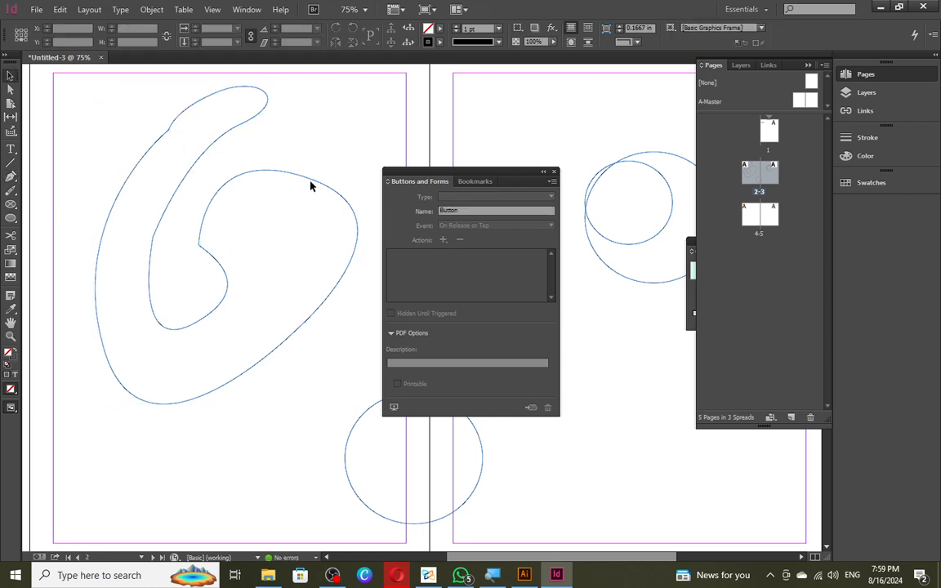
- Set the hooked outline's content type to Graphic
right_click(313, 182)
left_click(259, 184)
left_click(259, 170)
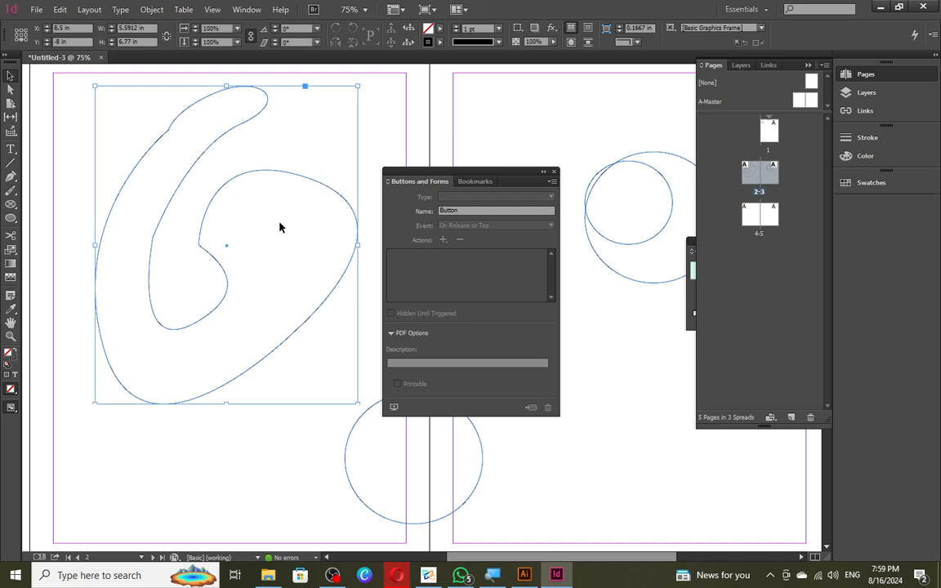
left_click(286, 191)
left_click(291, 176)
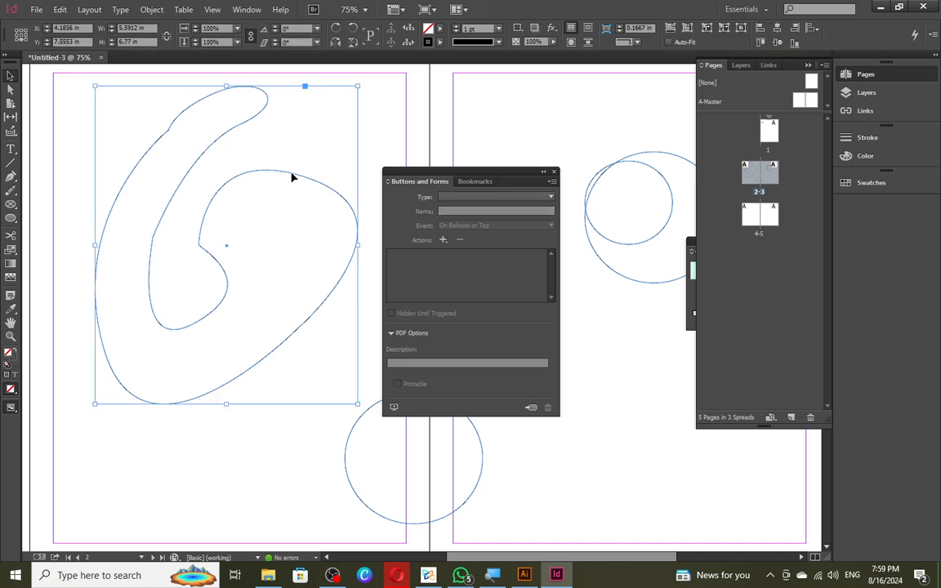
right_click(292, 175)
mouse_move(379, 402)
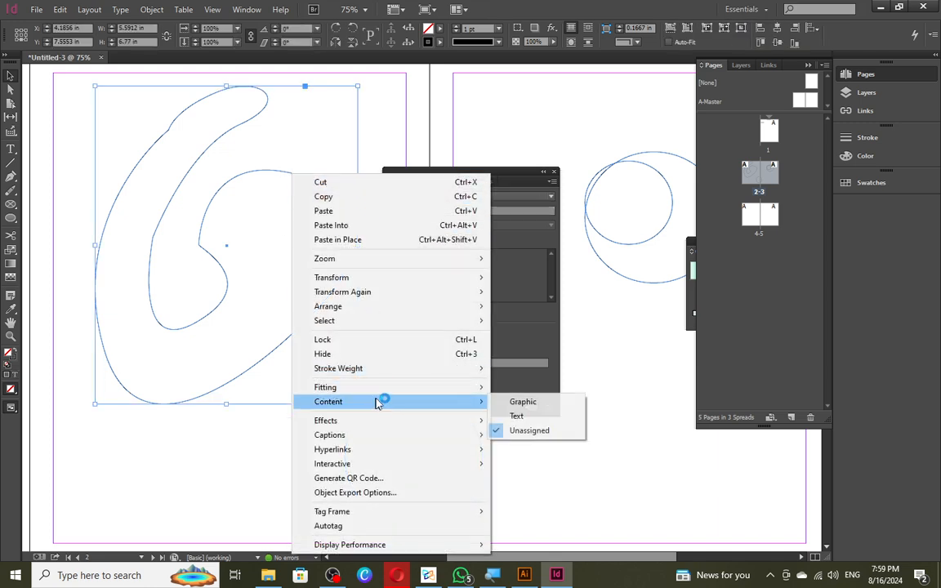
left_click(521, 403)
left_click(288, 361)
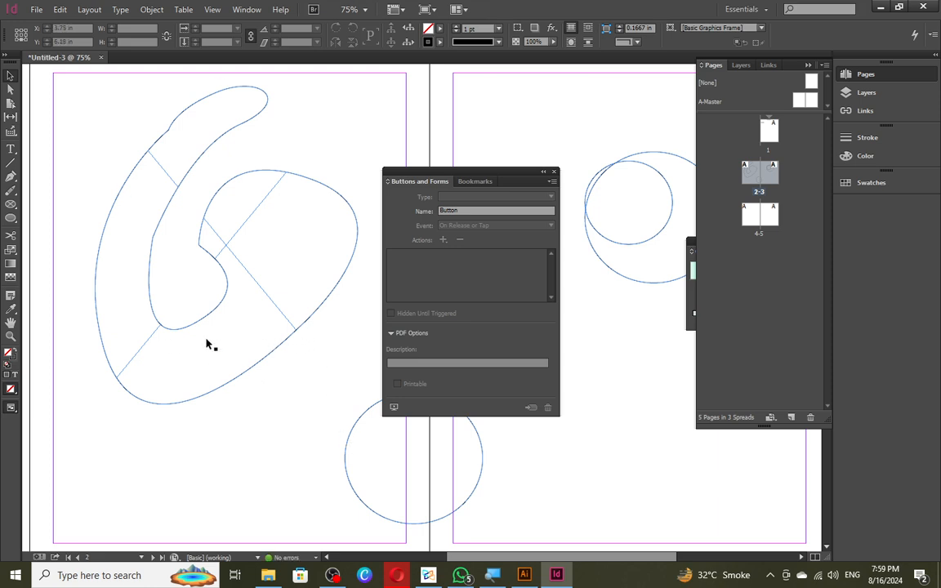
- Paste the copied photo of the man into the hooked outline with Paste Into
left_click_drag(494, 181, 694, 193)
key("ctrl+v")
right_click(366, 201)
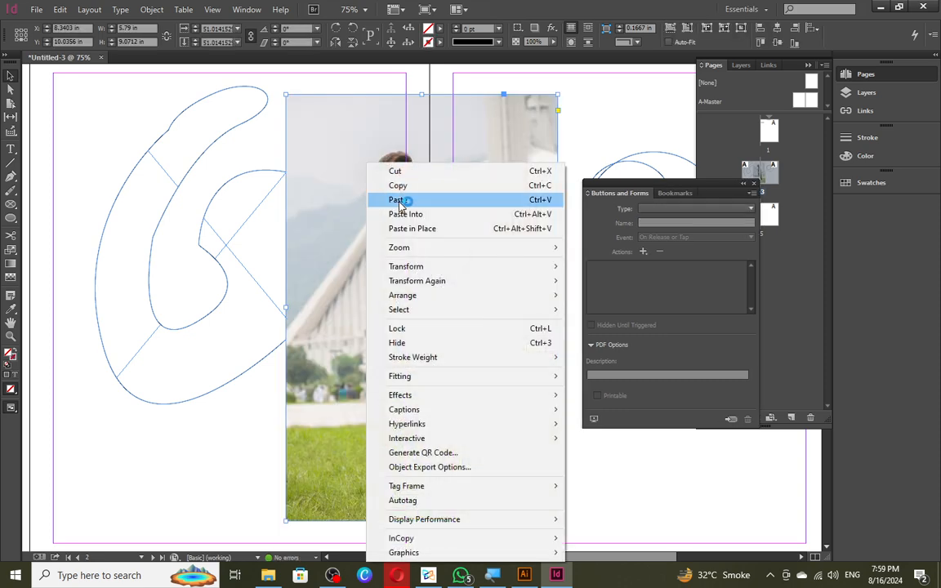
left_click(309, 203)
right_click(326, 206)
left_click(243, 203)
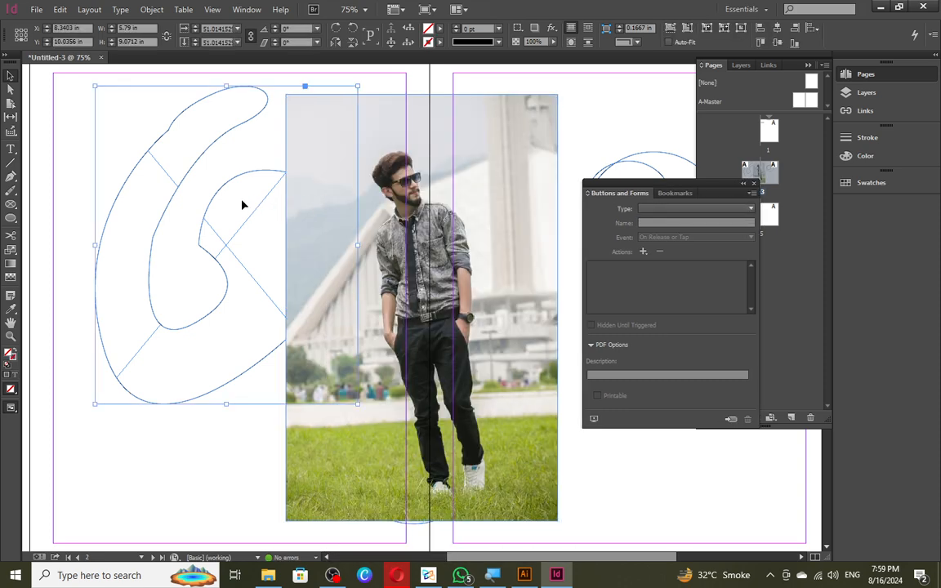
right_click(243, 203)
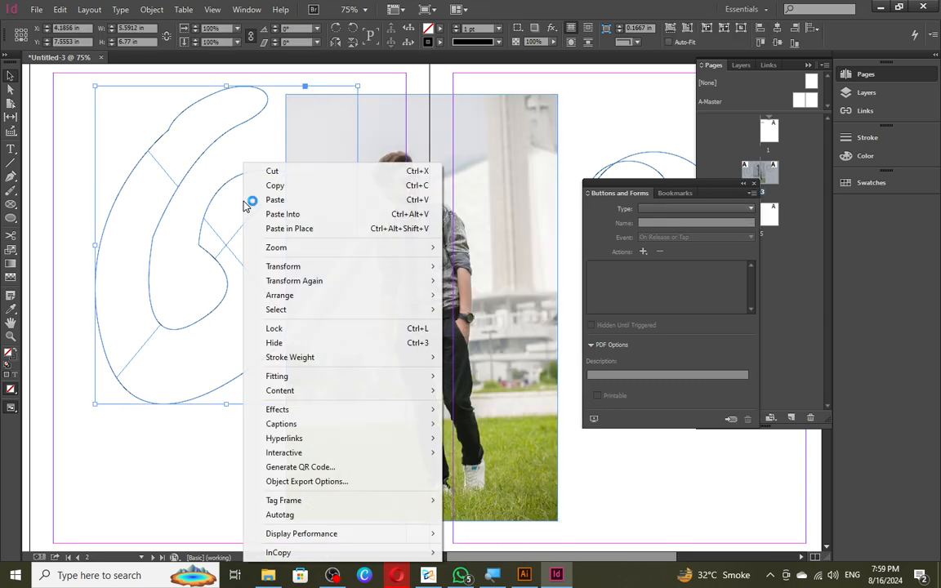
left_click(329, 214)
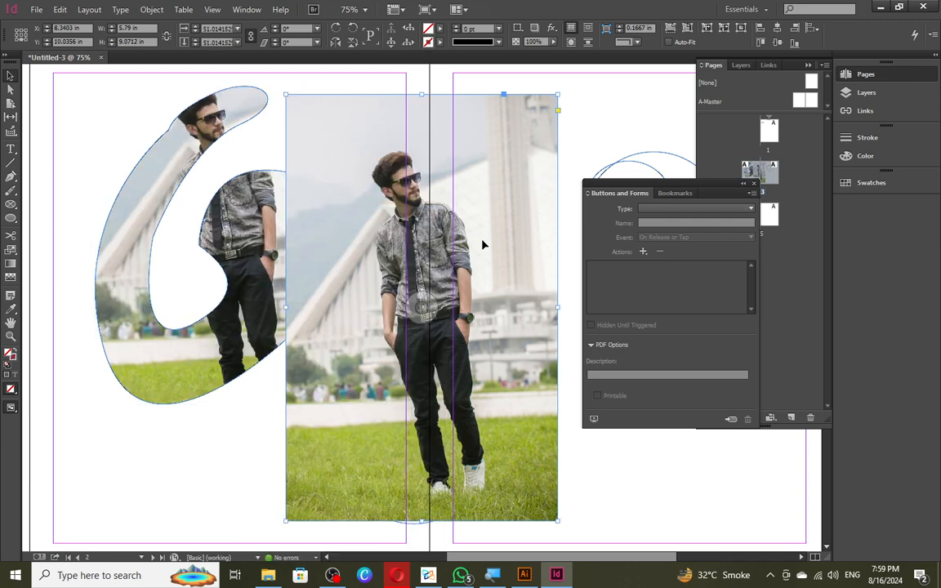
- Delete the loose photo and both circles, then move the photo-filled shape slightly lower
key("Delete")
scroll(324, 216, "down", 2)
left_click(498, 278)
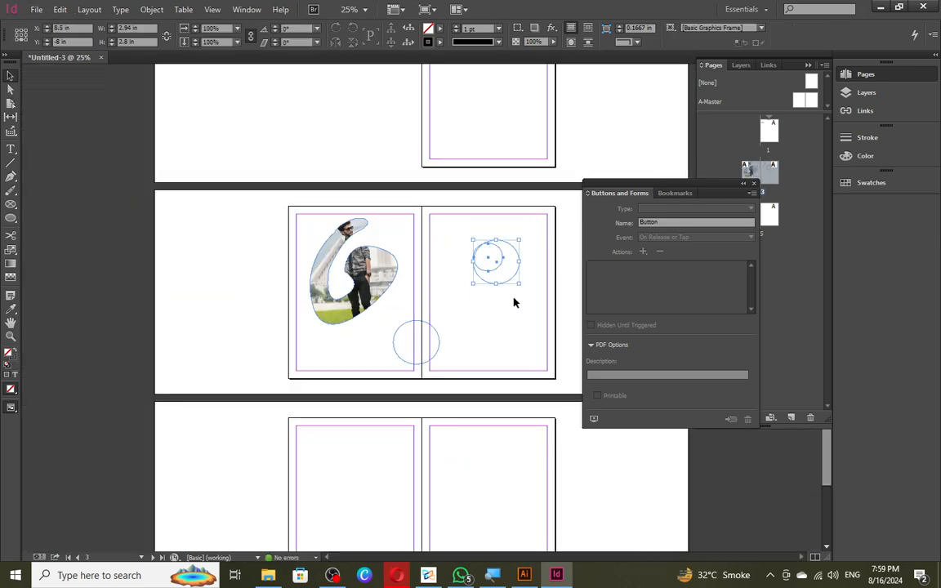
key("Delete")
left_click(415, 347)
key("Delete")
scroll(316, 258, "up", 2)
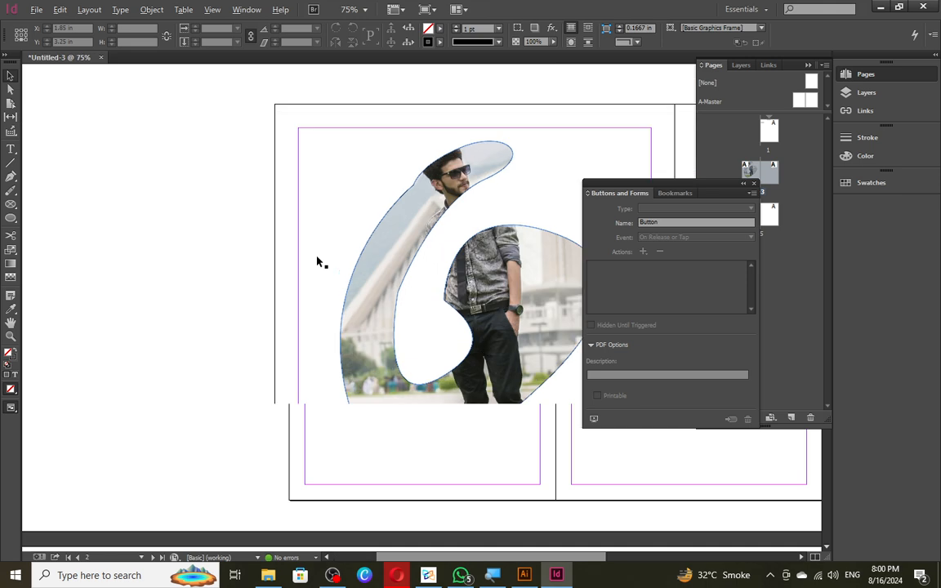
scroll(312, 270, "down", 1)
left_click_drag(441, 323, 471, 368)
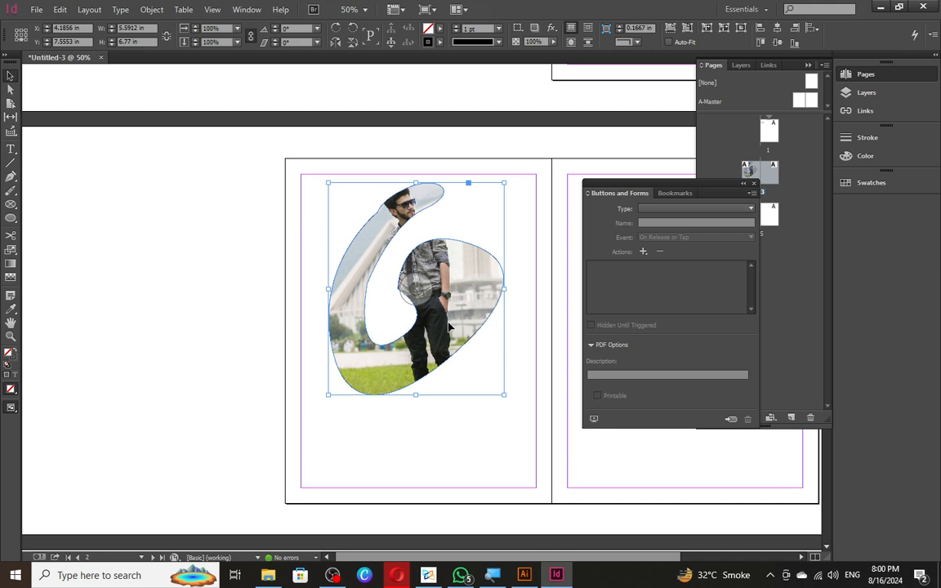
mouse_move(444, 334)
left_mouse_down()
mouse_move(438, 368)
mouse_move(432, 351)
left_mouse_up()
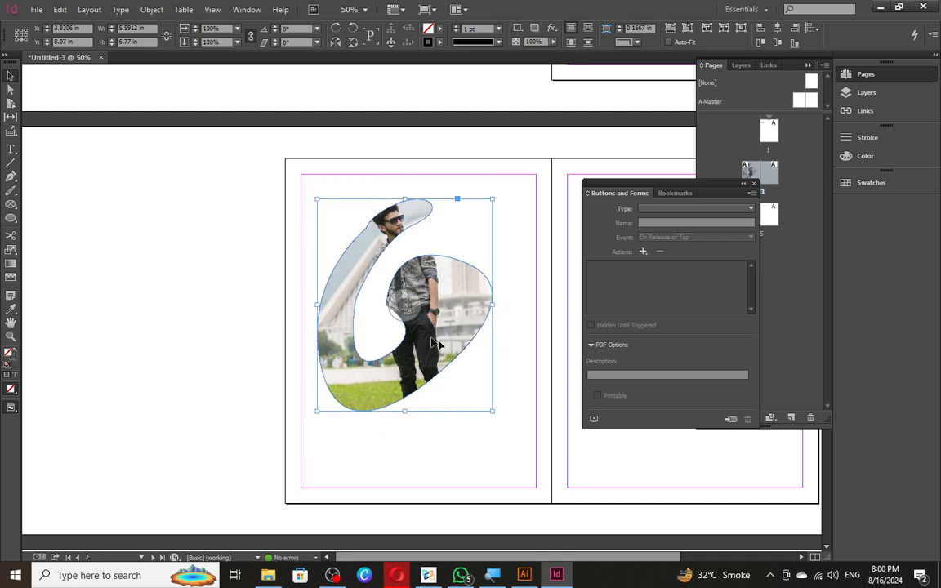
- Undo the photo-filled shape, then draw a closed 7 outline with the Pen tool
key("ctrl+z")
key("ctrl+z")
key("ctrl+z")
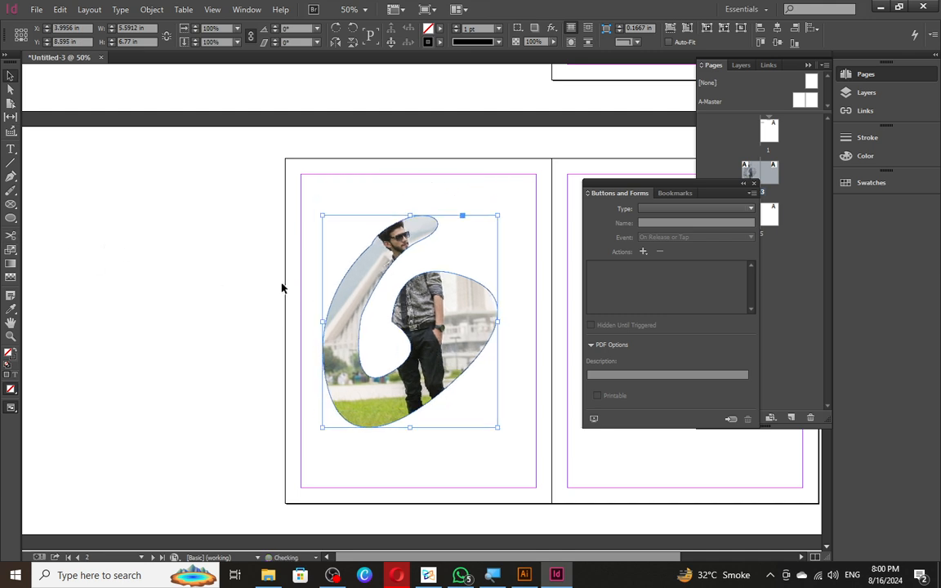
left_click(12, 178)
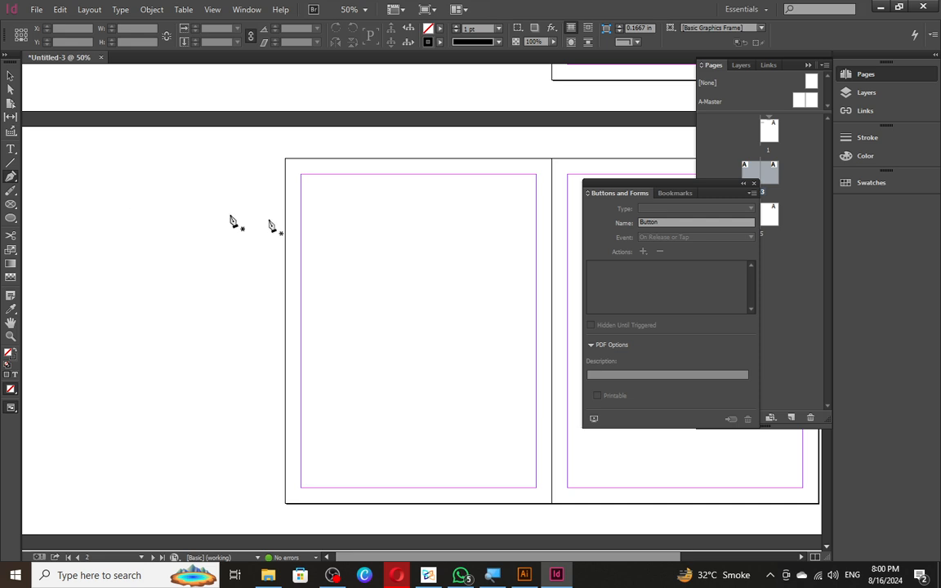
left_click(317, 211)
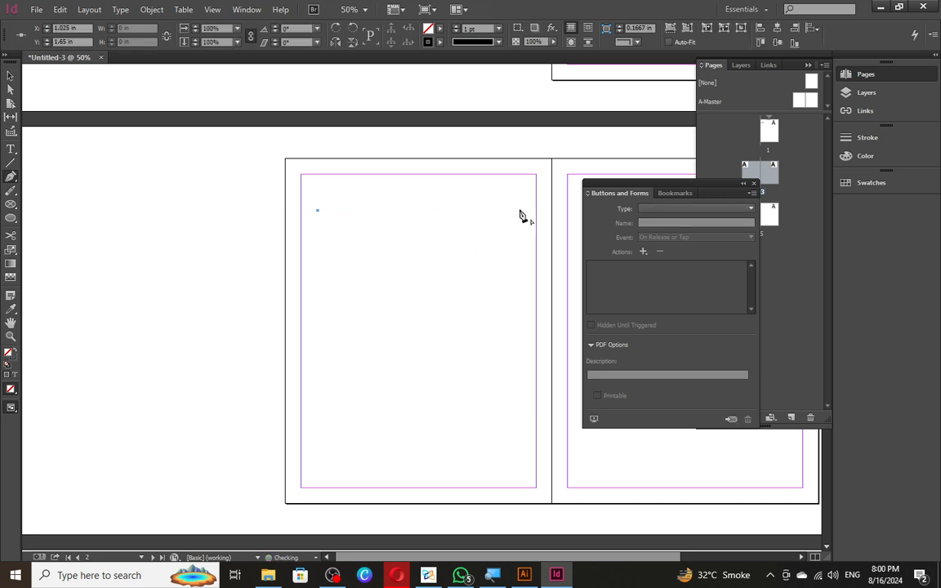
left_click(449, 211)
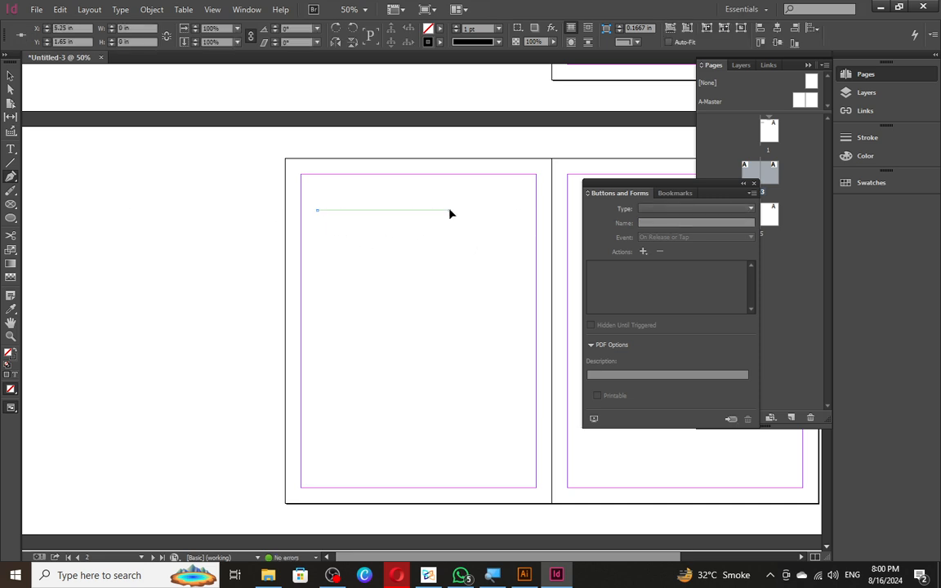
left_click(378, 439)
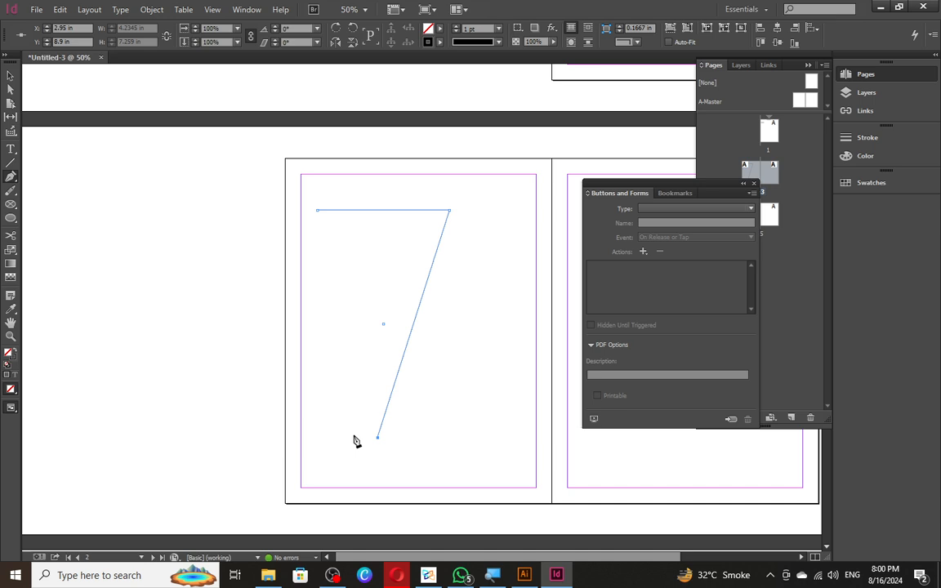
left_click(352, 438)
key("ctrl+z")
left_click(357, 439)
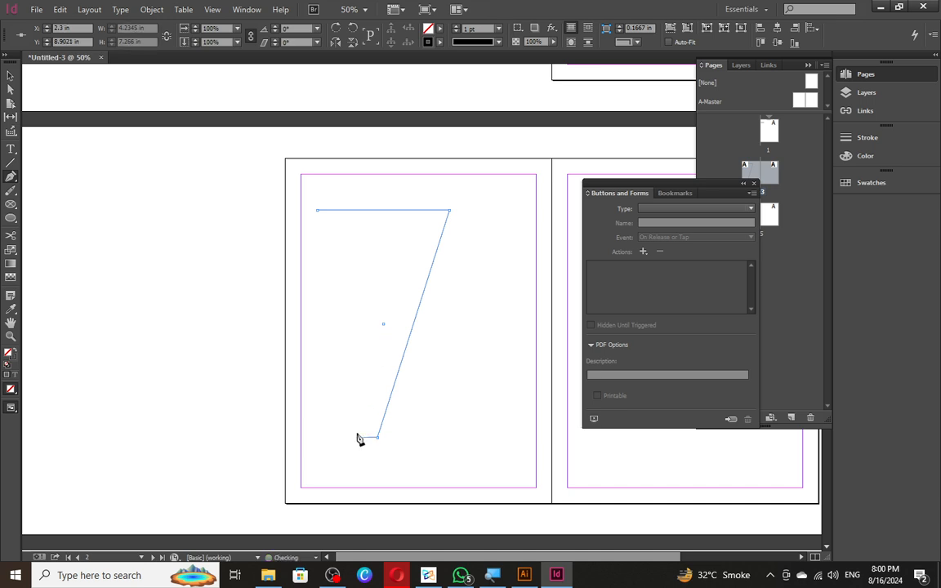
left_click(417, 244)
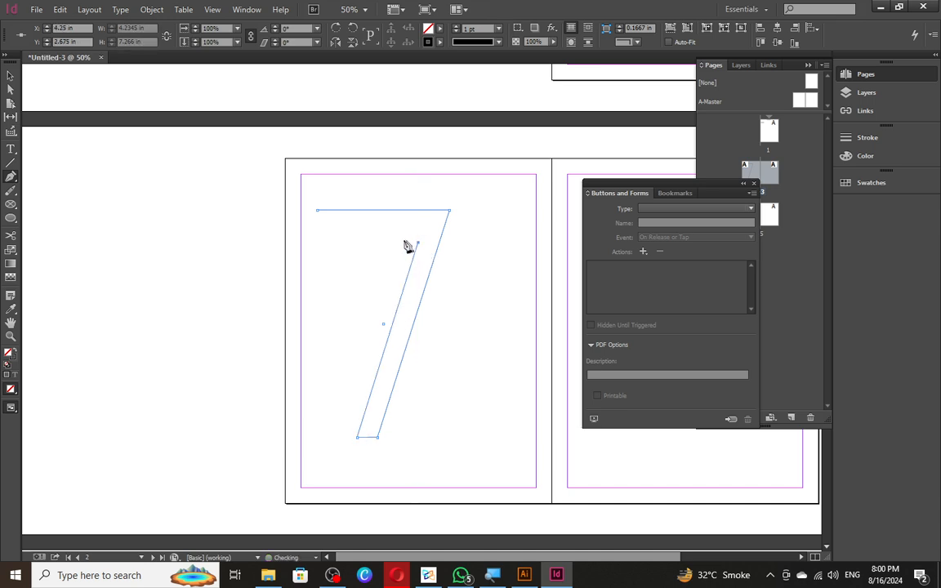
left_click(319, 243)
left_click(318, 211)
- Refine the 7's inner corner, top-bar corner and top-left corner with Direct Selection
key("a")
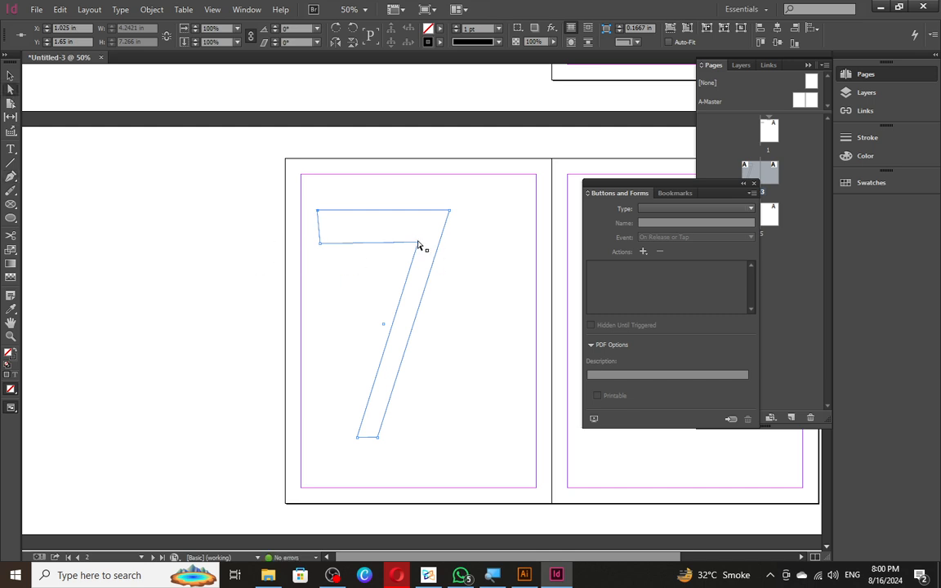
scroll(418, 241, "up", 1)
key("super")
key("super")
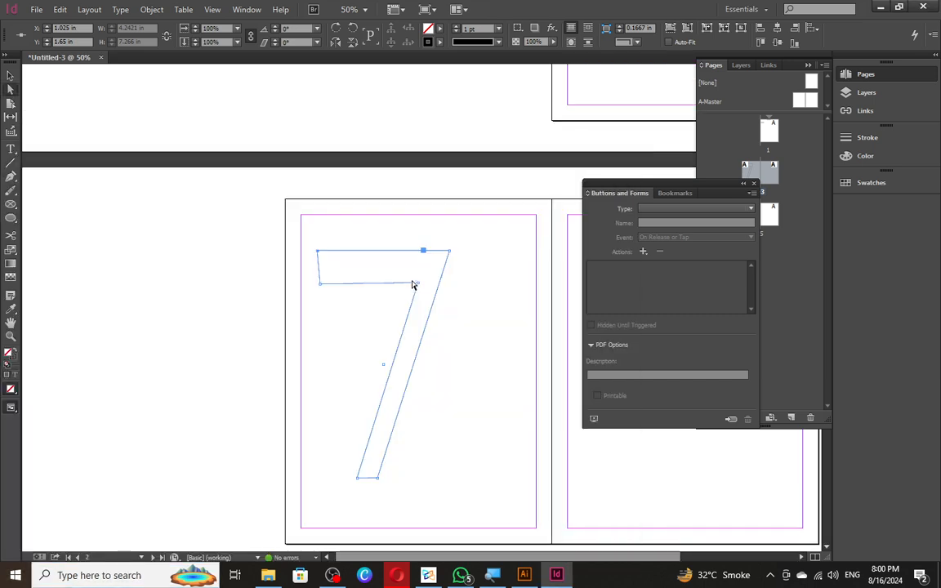
left_click(418, 284)
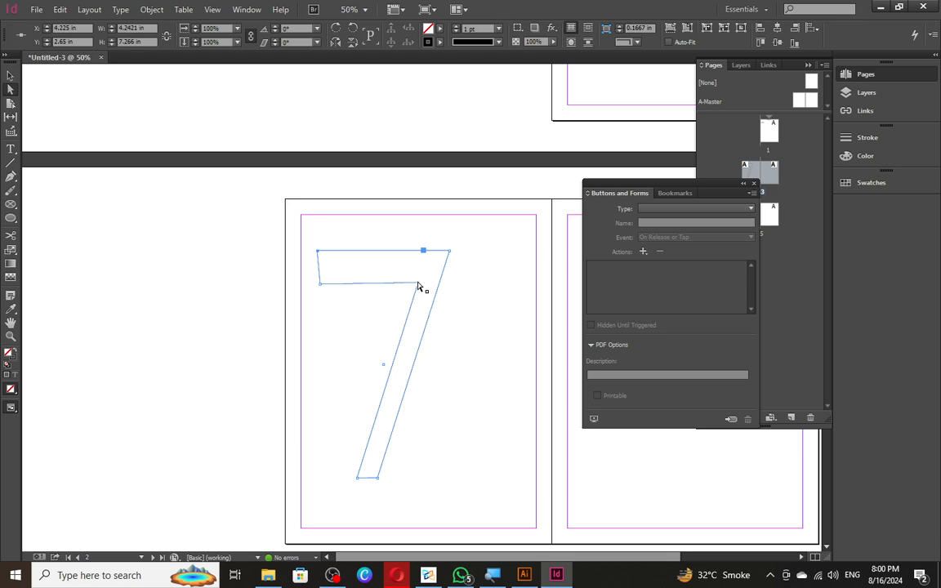
mouse_move(418, 284)
left_mouse_down()
mouse_move(431, 262)
mouse_move(422, 268)
left_mouse_up()
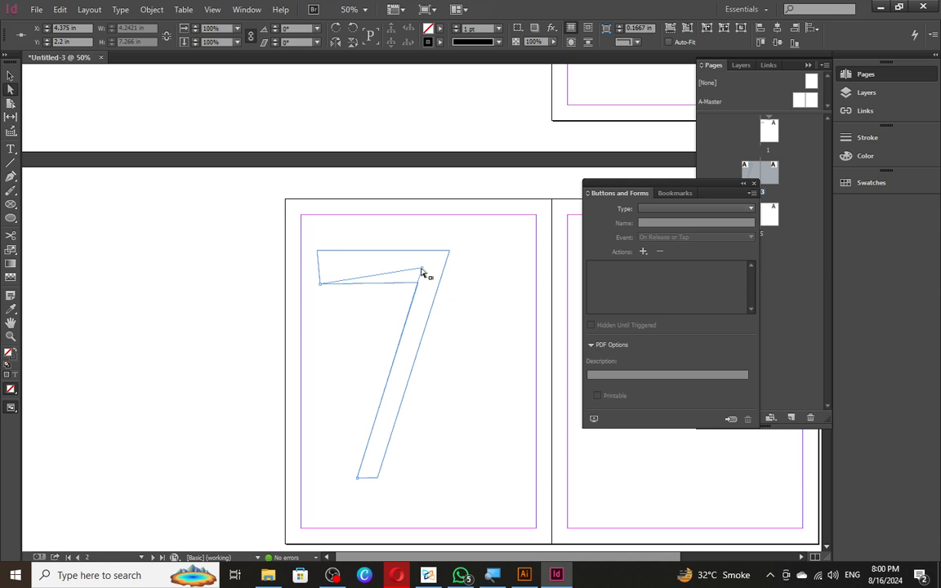
left_click_drag(320, 285, 319, 270)
left_click(342, 303)
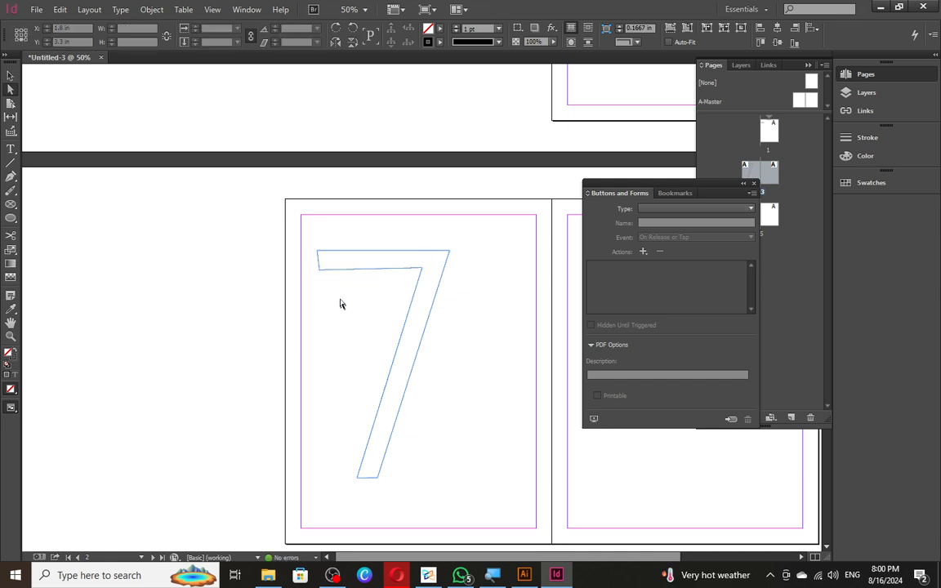
left_click(321, 257)
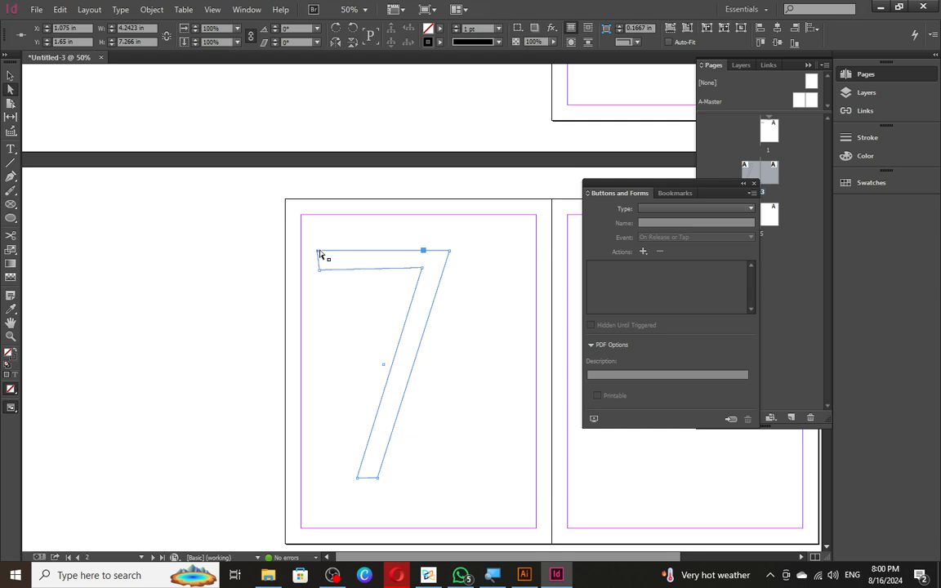
left_click_drag(321, 256, 319, 253)
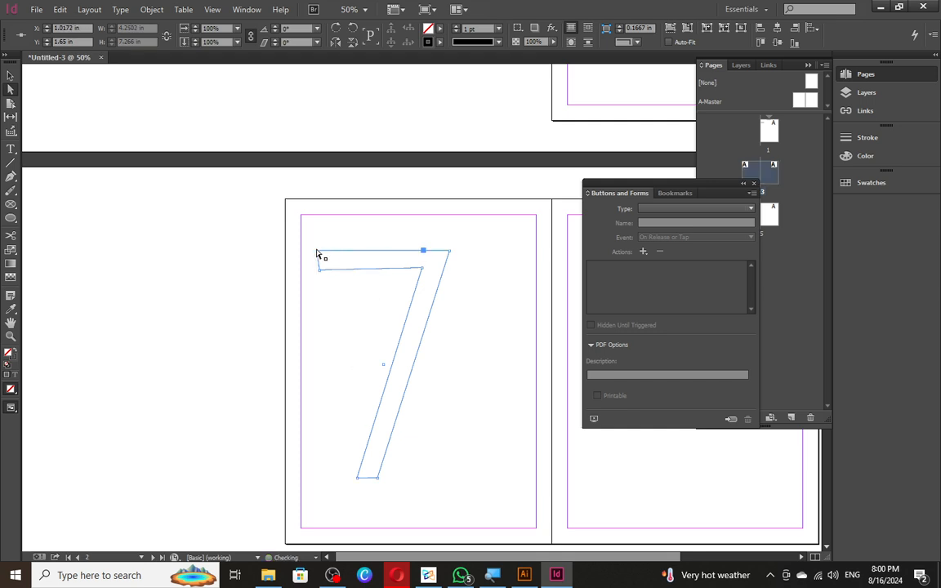
scroll(319, 253, "up", 3)
left_click(364, 290)
- Make the 7 outline a graphic frame and drop the man's photo into it
left_click(379, 333)
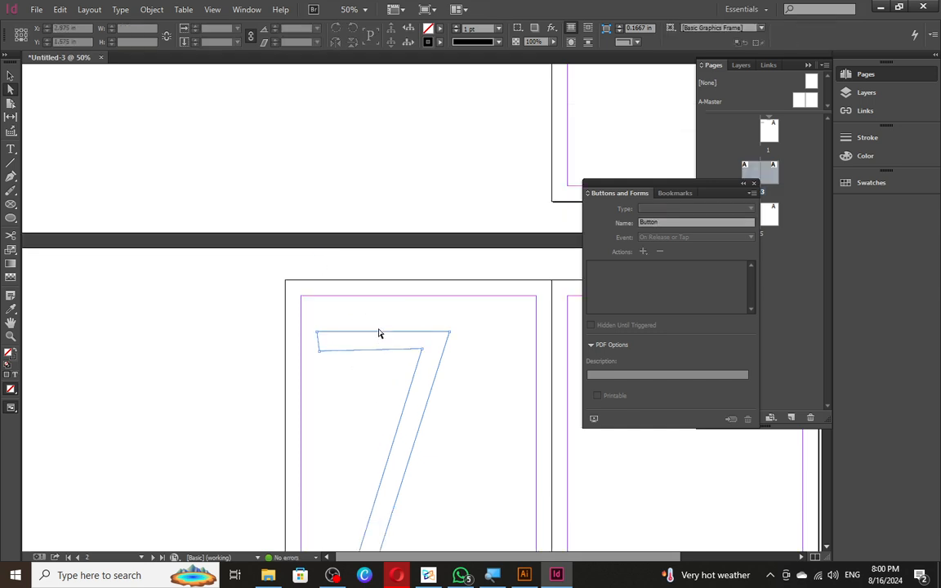
right_click(379, 336)
mouse_move(479, 411)
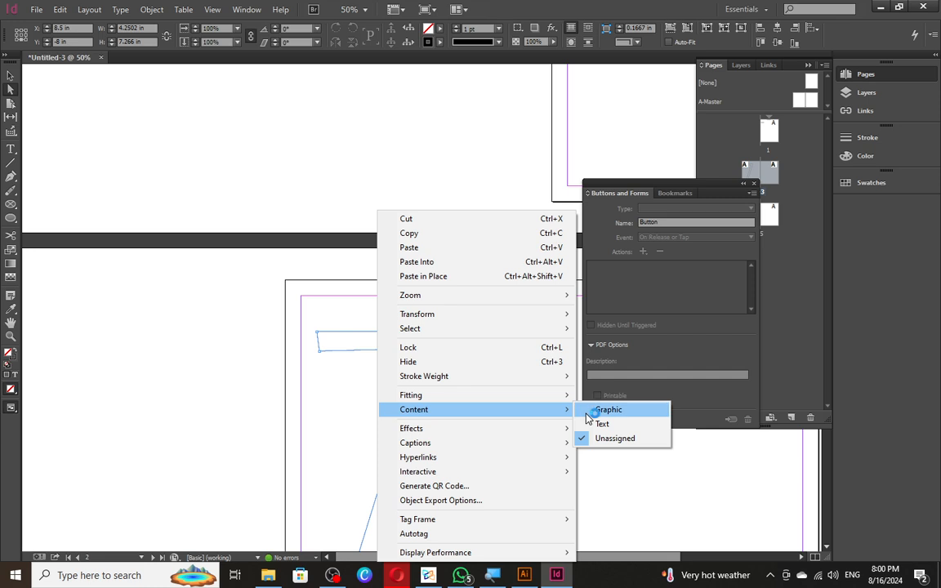
left_click(614, 409)
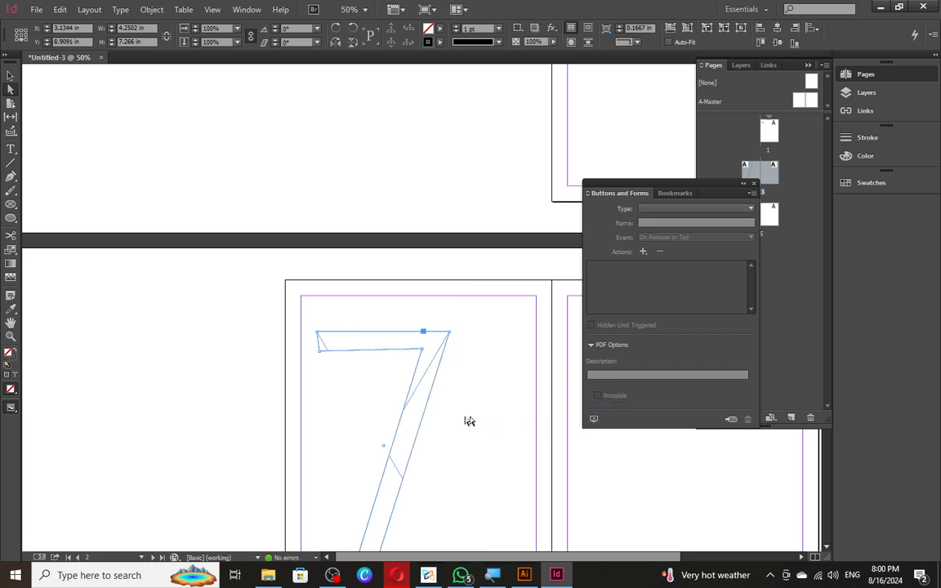
left_click_drag(454, 415, 427, 407)
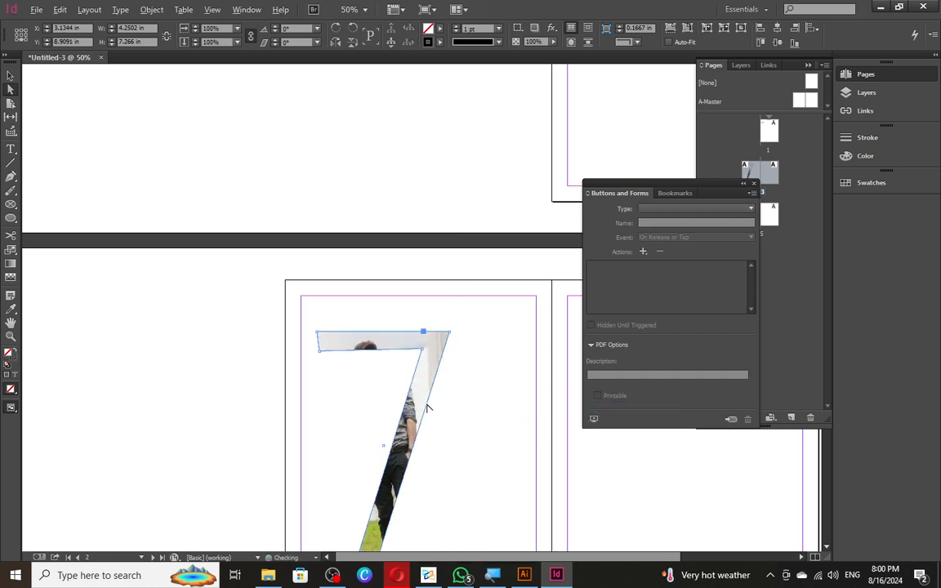
left_click(460, 367)
scroll(378, 250, "down", 2)
scroll(382, 290, "up", 3)
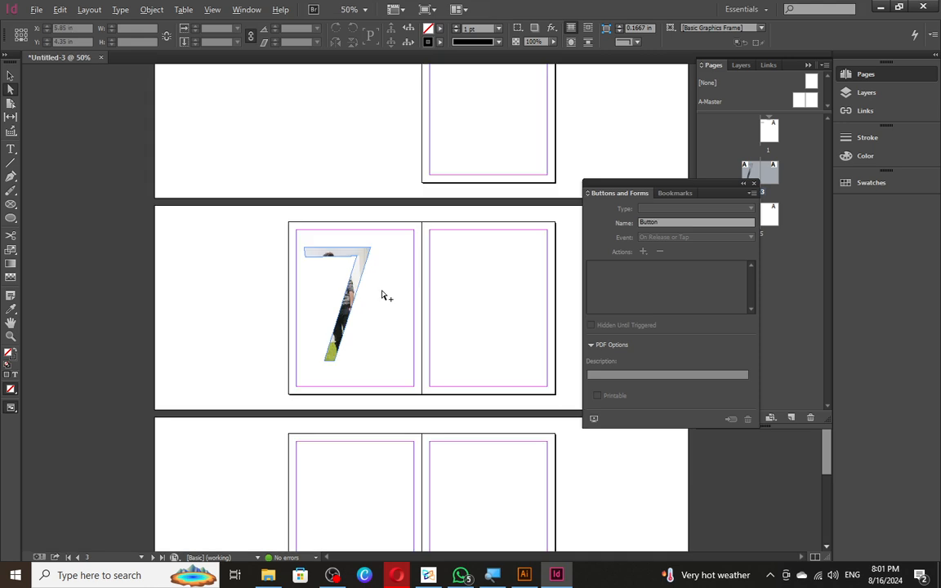
scroll(318, 245, "down", 1)
key("t")
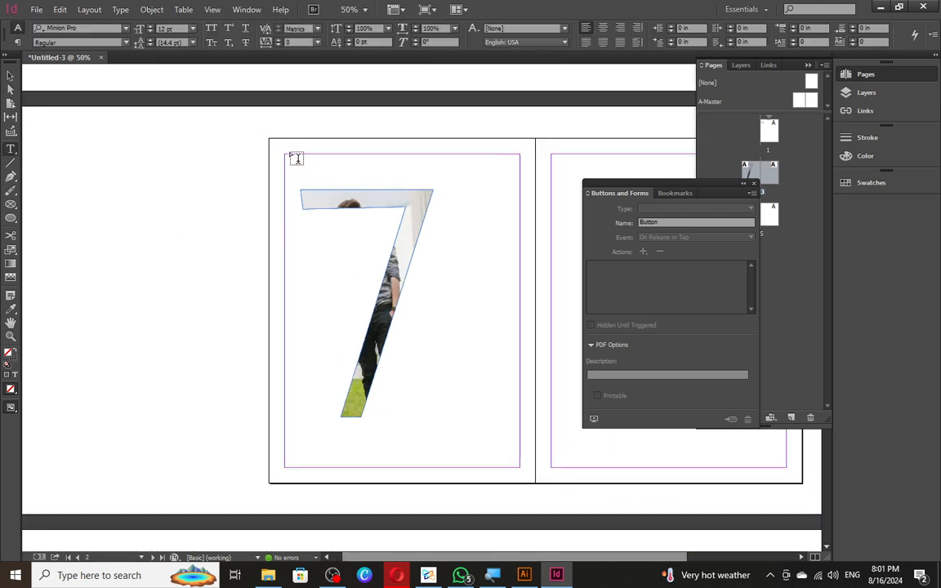
- Draw a text frame across the left page and fill it with repeated SDSDSD text
left_click_drag(293, 161, 527, 468)
type("sdsdsd")
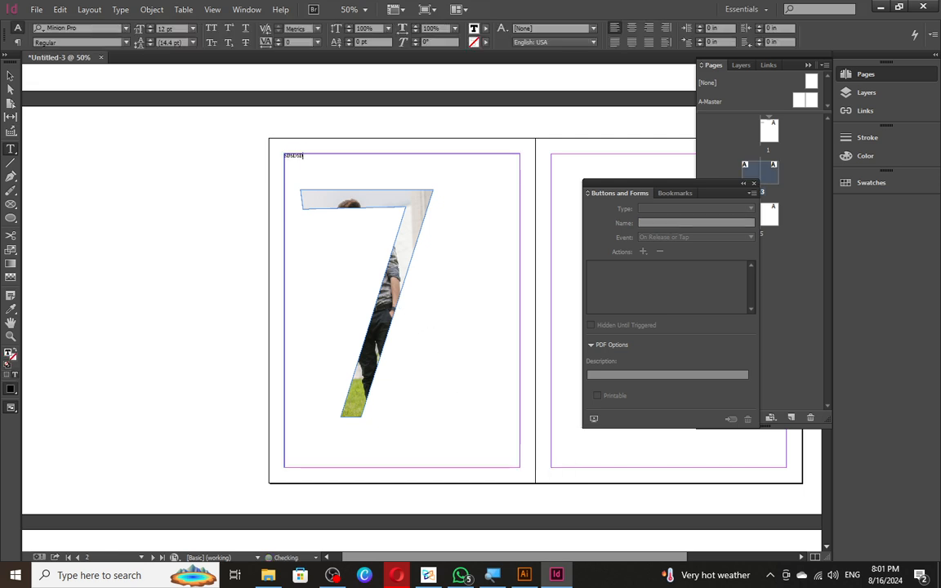
key("ctrl+a")
key("BackSpace")
key("Escape")
key("ctrl+v")
key("ctrl+v")
key("ctrl+v")
key("ctrl+v")
key("ctrl+v")
key("ctrl+v")
key("ctrl+v")
key("ctrl+v")
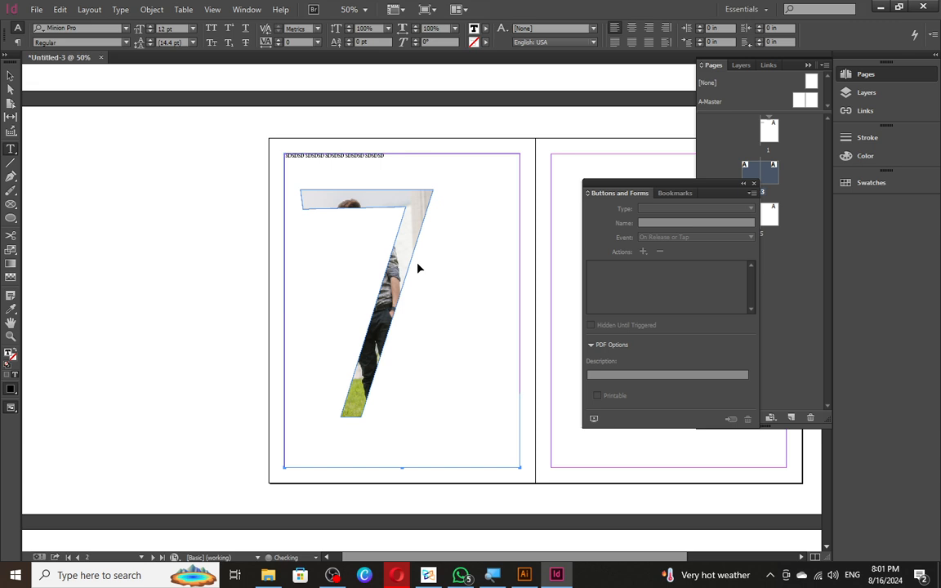
key("ctrl+v")
key("ctrl+v")
key("ctrl+v")
key("ctrl+a")
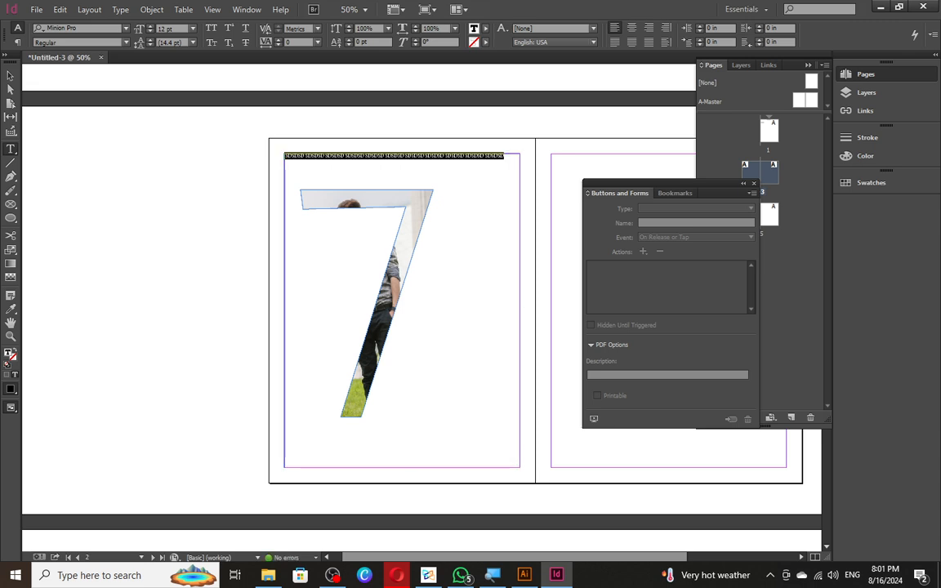
type("SDSDSD SDSDSD SDSDSD SDSDSD SDSDSD SDSDSD SDSDSD SDSDSD SDSDSD SDSDSD SDSDSD")
key("ctrl+a")
type("SDSDSD SDSDSD SDSDSD SDSDSD SDSDSD SDSDSD SDSDSD SDSDSD SDSDSD SDSDSD SDSDSD")
key("ctrl+v")
key("ctrl+v")
key("ctrl+v")
key("ctrl+v")
key("ctrl+v")
key("ctrl+v")
key("ctrl+v")
key("ctrl+v")
key("ctrl+v")
key("ctrl+v")
key("ctrl+v")
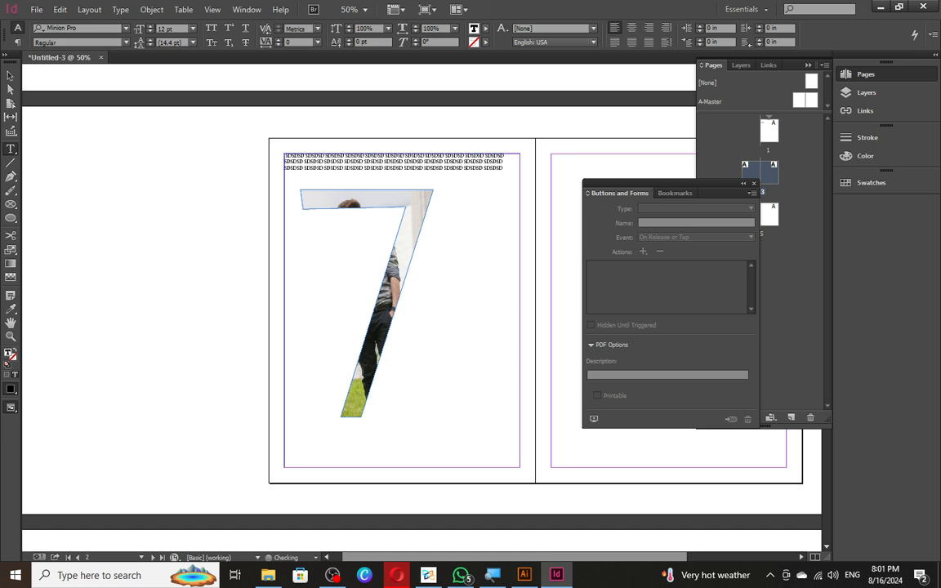
key("ctrl+a")
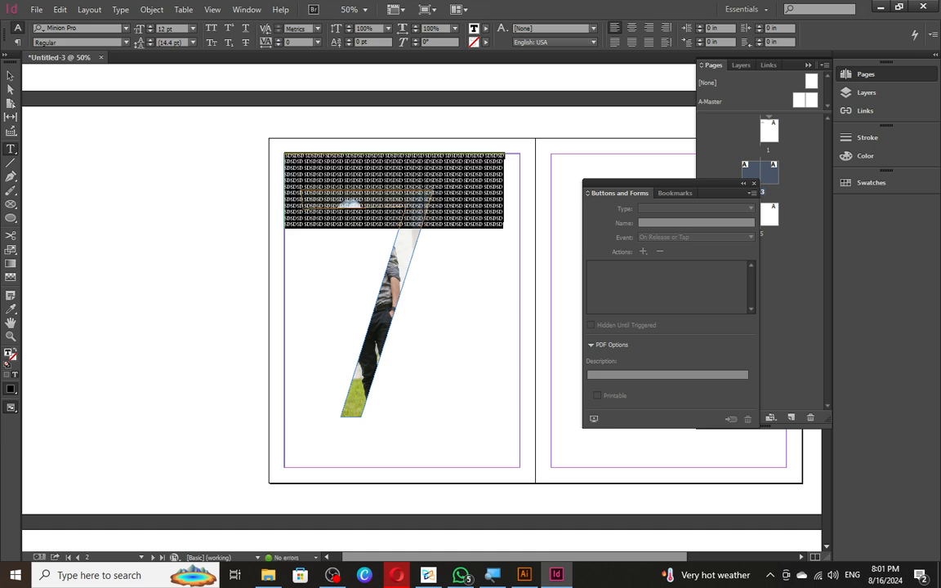
key("ctrl+v")
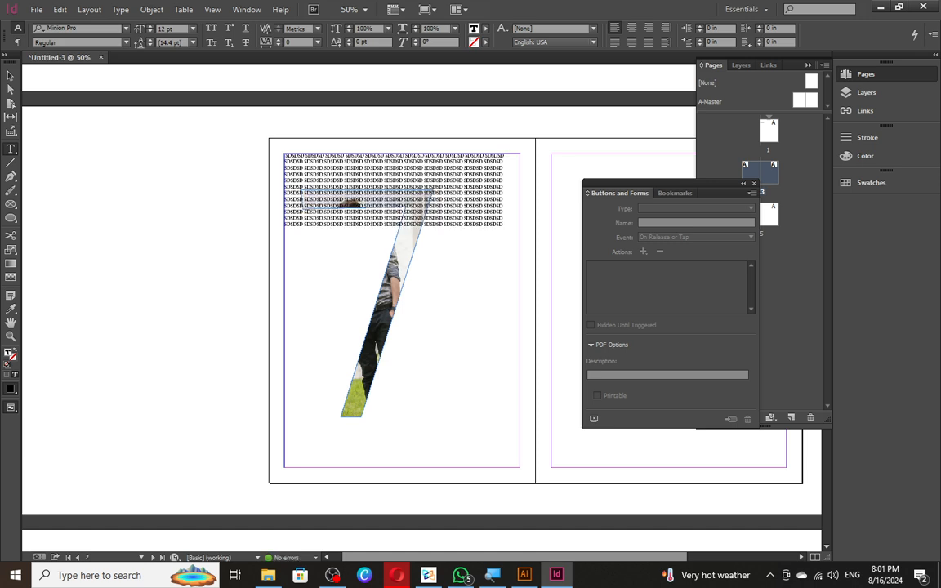
key("ctrl+v")
key("ctrl+v")
key("ctrl+v")
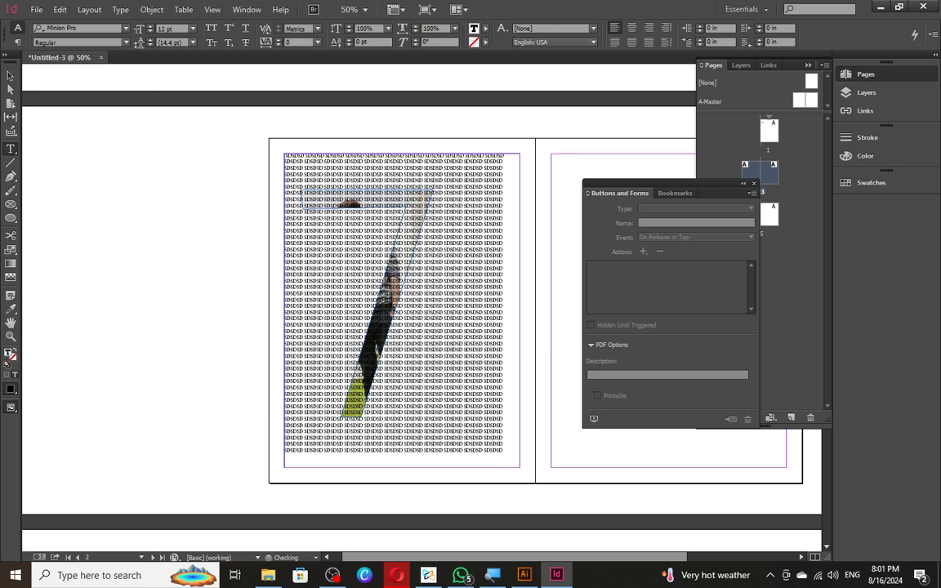
key("ctrl+a")
- Delete the extra last lines and set all the text to 16 pt
left_click(383, 272)
left_click_drag(509, 450, 407, 382)
key("BackSpace")
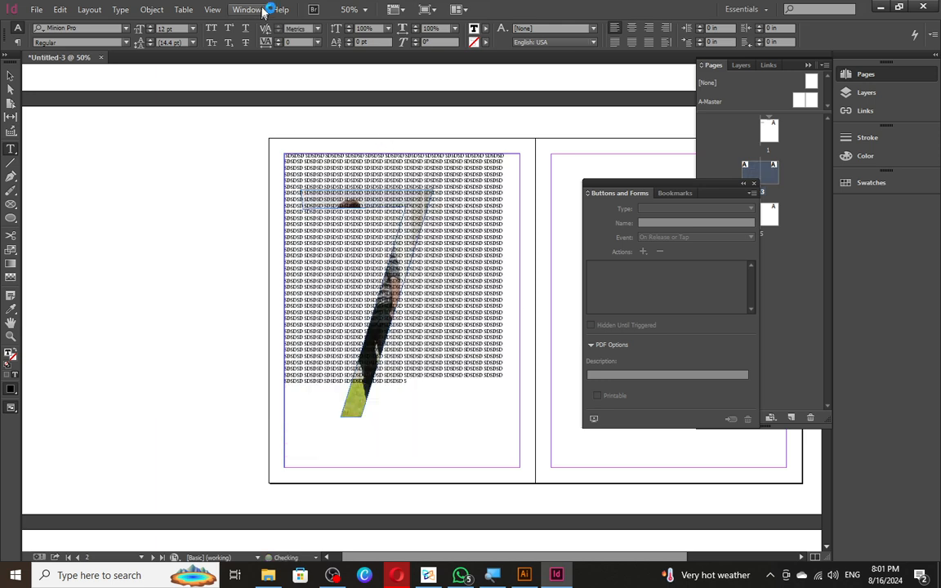
key("ctrl+a")
left_click(171, 29)
type("11")
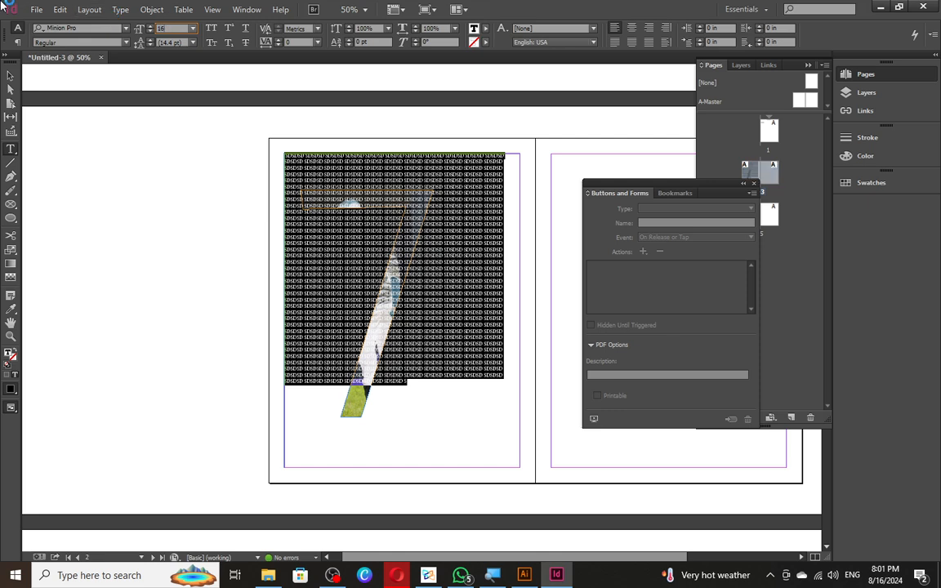
key("Return")
- Delete two bands of lines from the middle of the SDSDSD text
left_click_drag(445, 365, 349, 307)
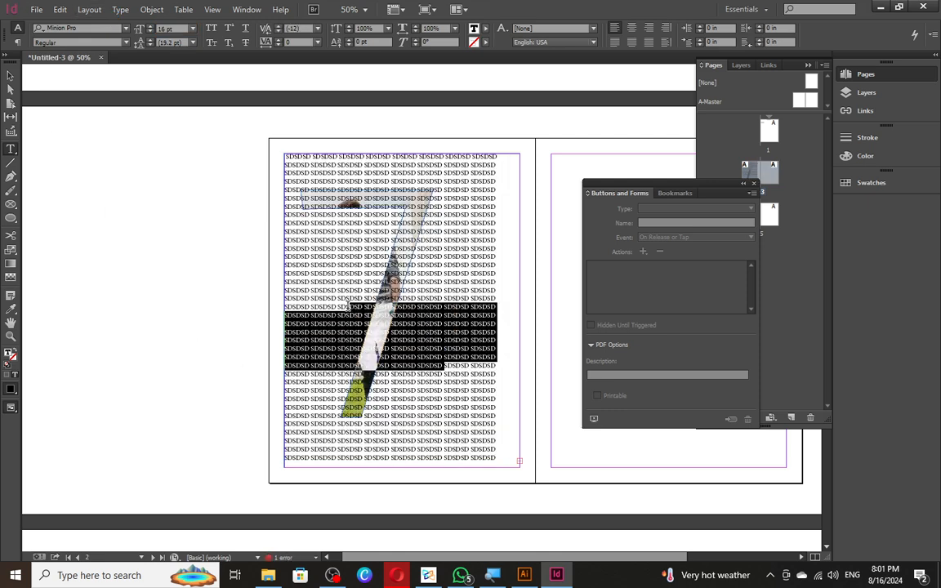
left_click(349, 307)
left_click_drag(462, 364, 392, 307)
key("BackSpace")
left_click_drag(471, 325, 386, 276)
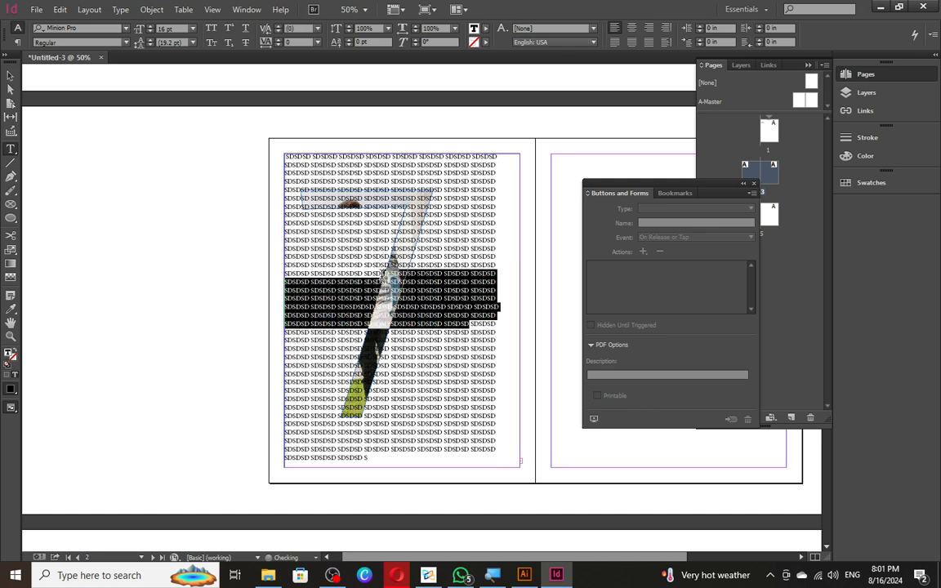
key("BackSpace")
- Apply Wrap around object shape to the 7 frame and move the text frame over it
key("Escape")
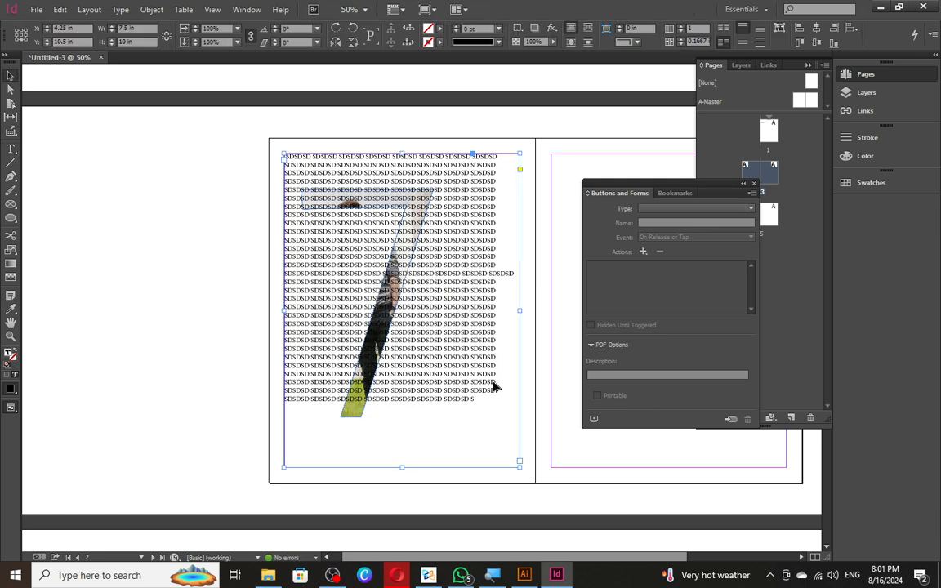
left_click_drag(422, 375, 424, 387)
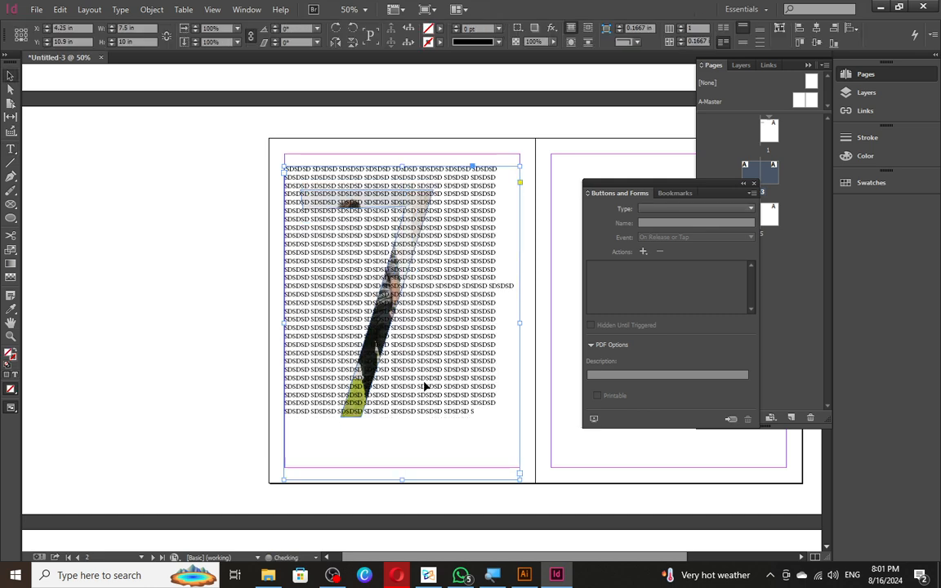
left_click_drag(356, 203, 466, 203)
left_click(317, 205)
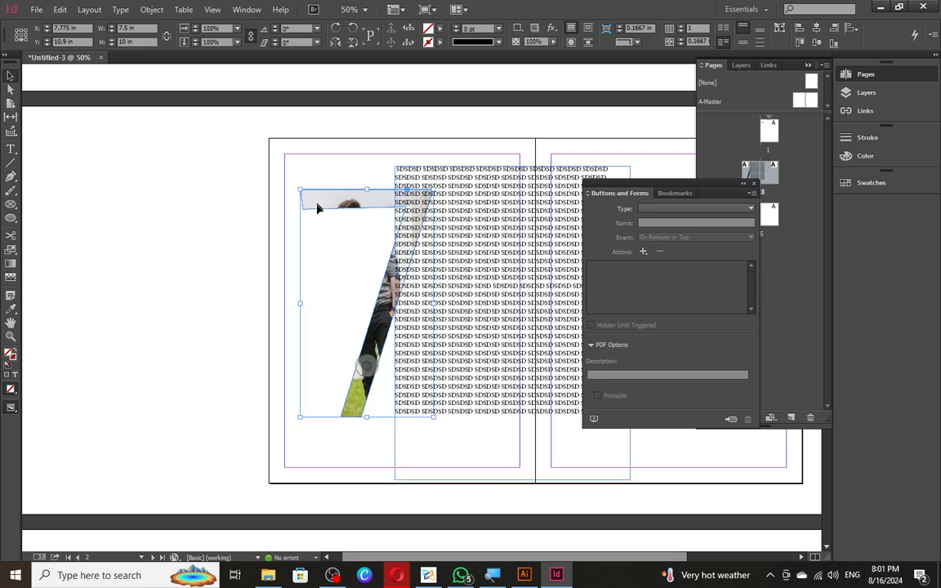
left_click(570, 47)
left_click_drag(525, 227, 439, 234)
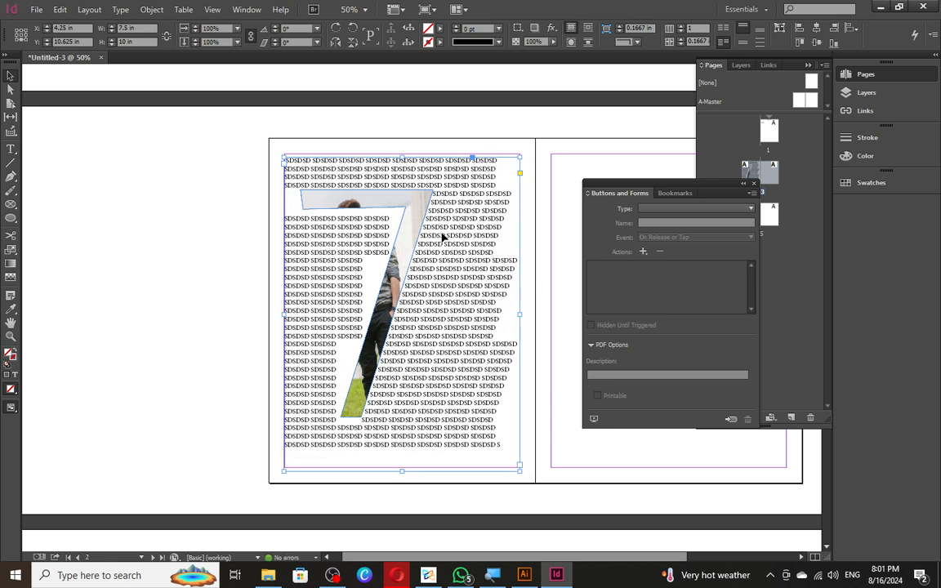
left_click(217, 232)
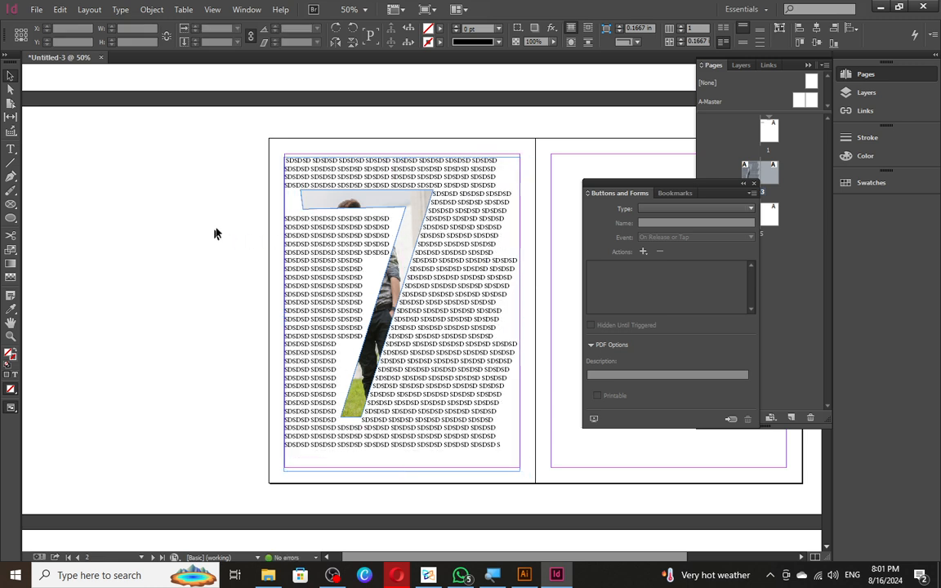
- Reposition the SDSDSD text frame over the 7, leaving the photo in place
double_click(350, 196)
key("Escape")
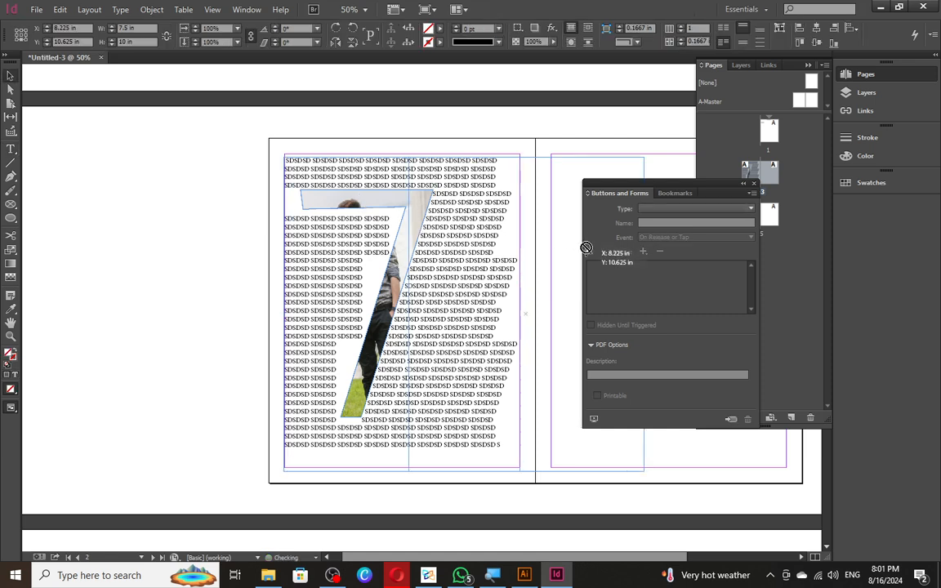
left_click_drag(403, 228, 539, 239)
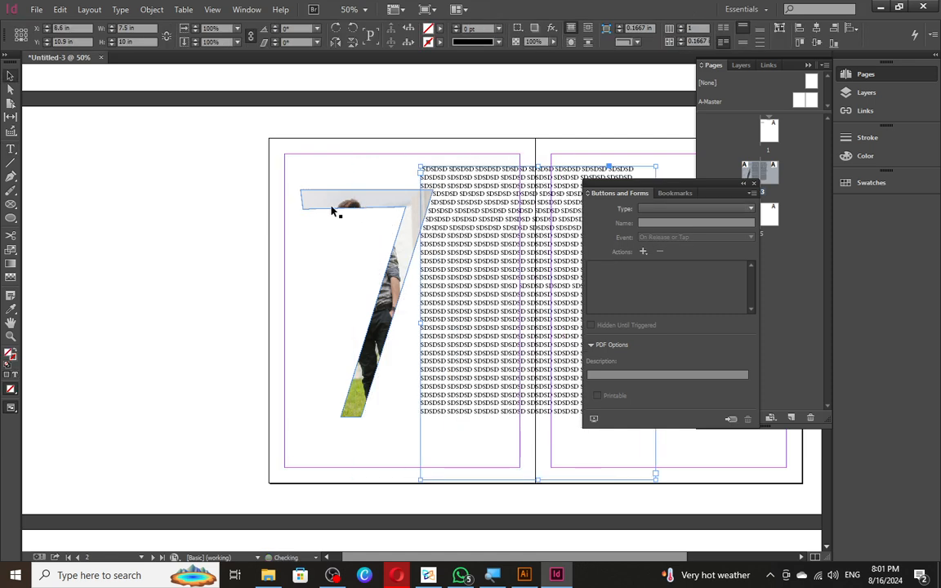
left_click(331, 207)
mouse_move(367, 374)
left_mouse_down()
mouse_move(387, 346)
mouse_move(357, 383)
mouse_move(372, 373)
left_mouse_up()
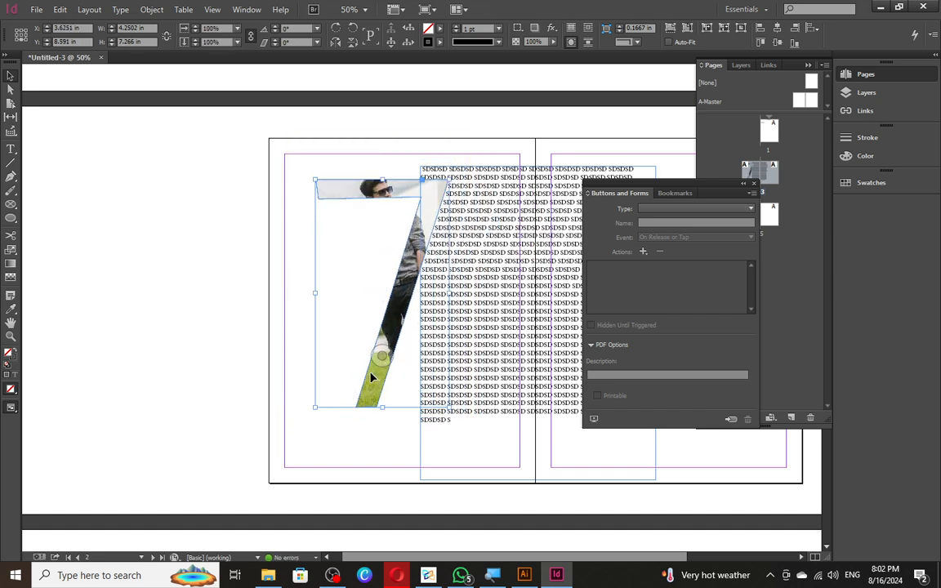
key("ctrl+z")
left_click(187, 331)
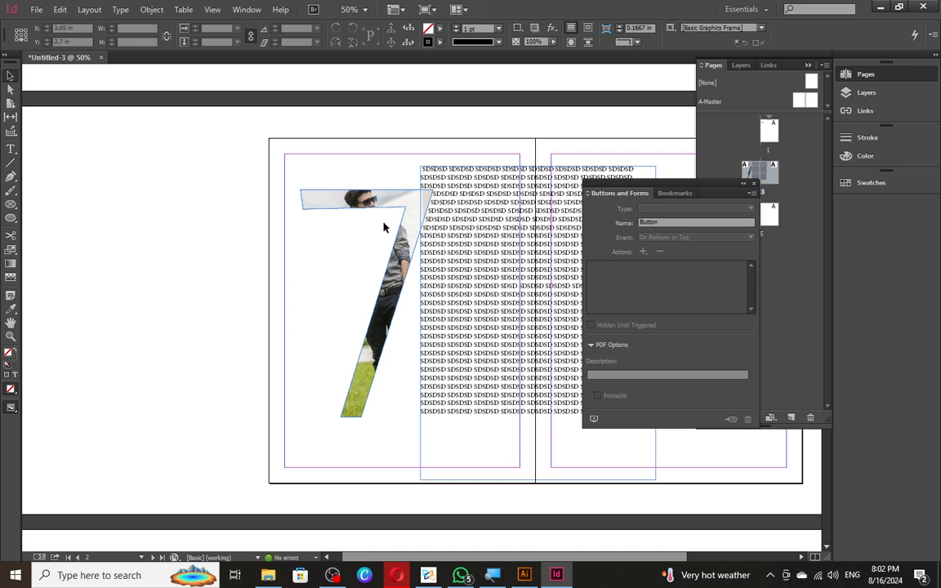
left_click(424, 363)
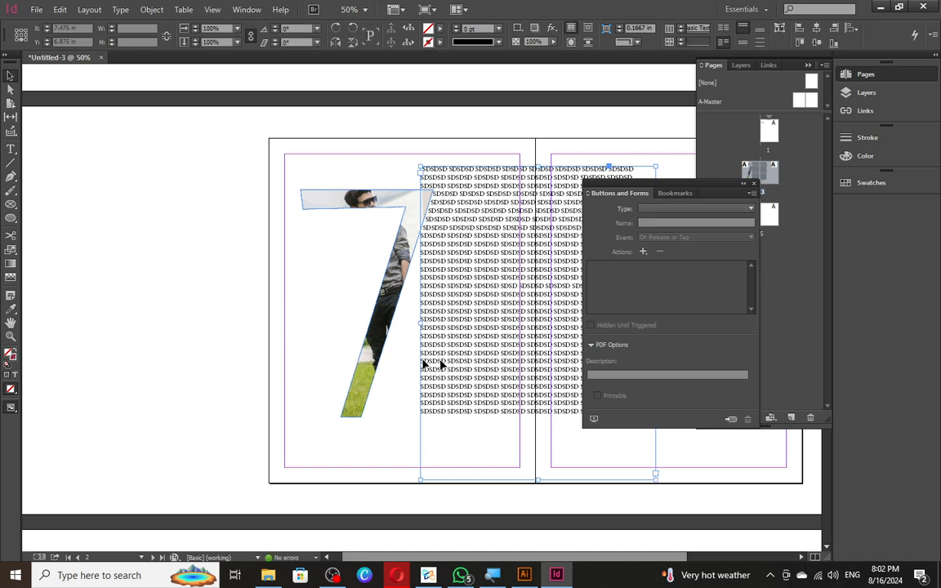
left_click_drag(423, 364, 418, 365)
left_click(203, 298)
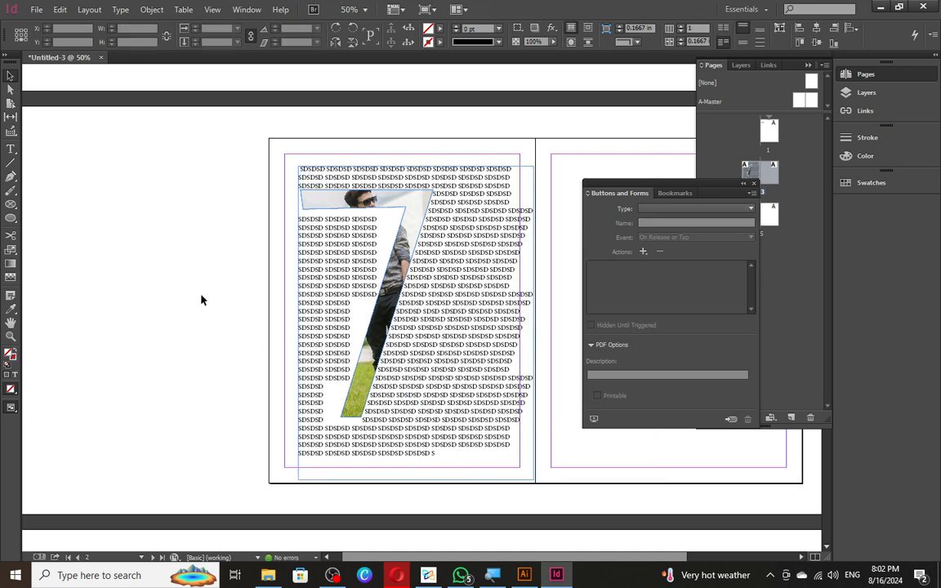
- Insert "DD" into two words of the wrapped text
key("t")
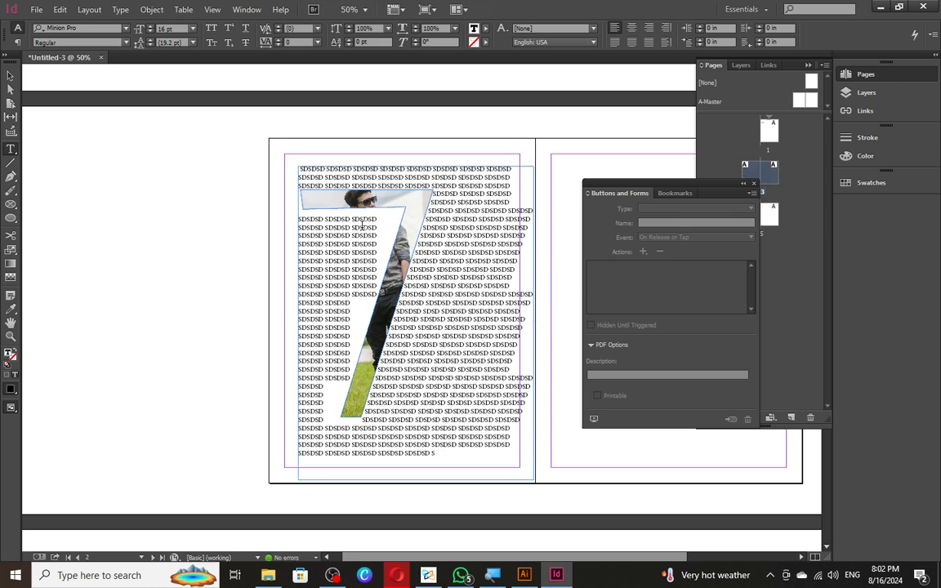
left_click(367, 227)
type("DD")
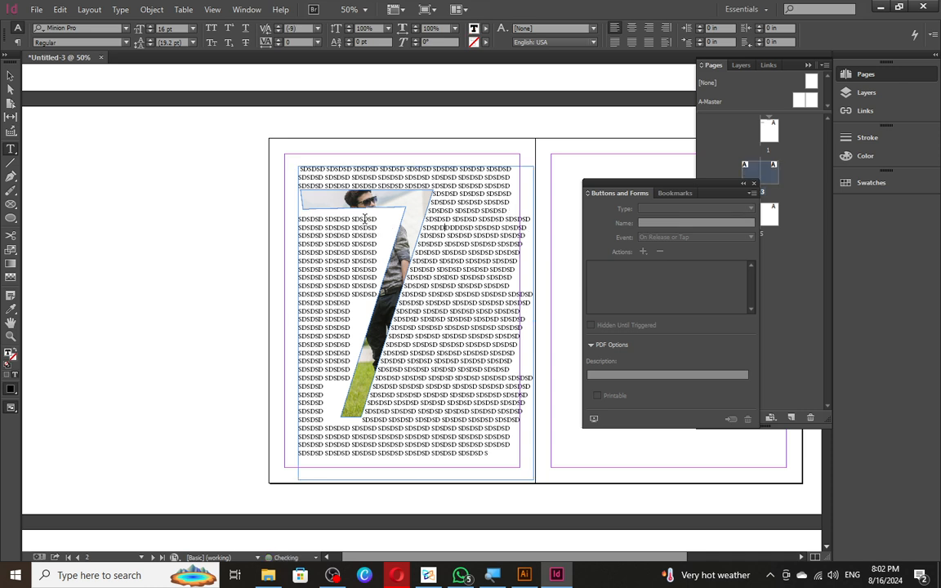
left_click(352, 291)
type("DD")
key("Escape")
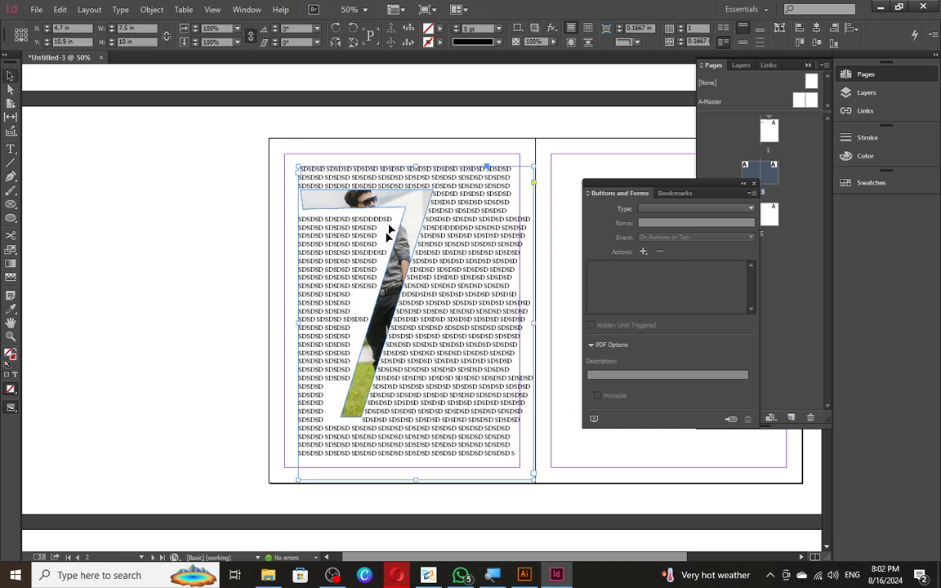